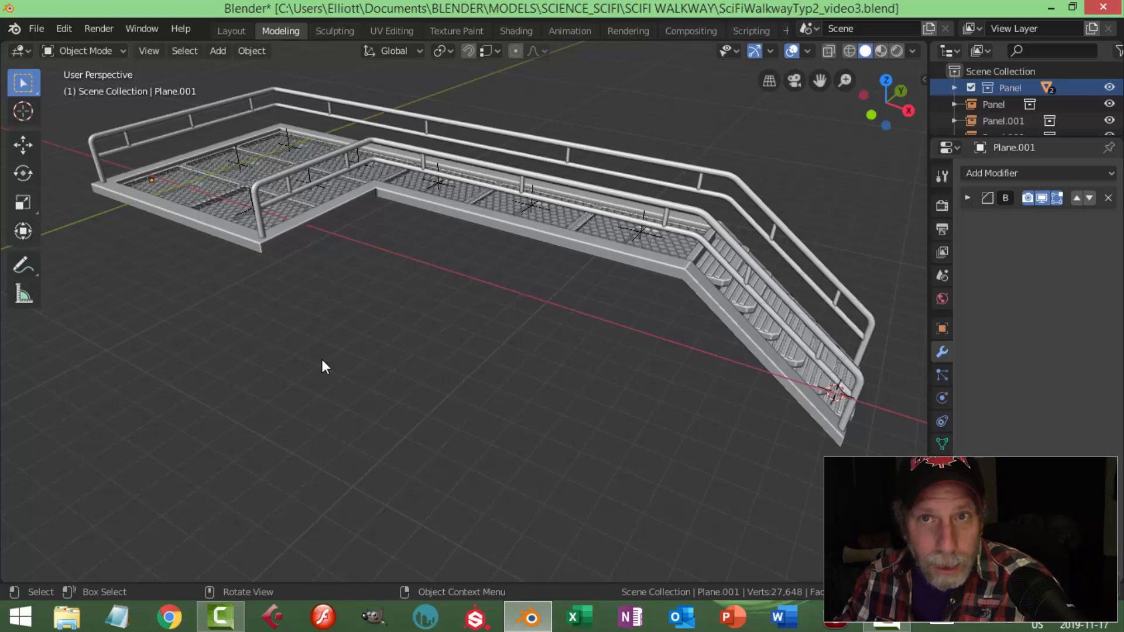
Snap the 3D cursor to the hexagonal grate panel beside the top of the stairs.
middle_drag(322, 359, 562, 336)
click(559, 333)
middle_drag(661, 344, 665, 374)
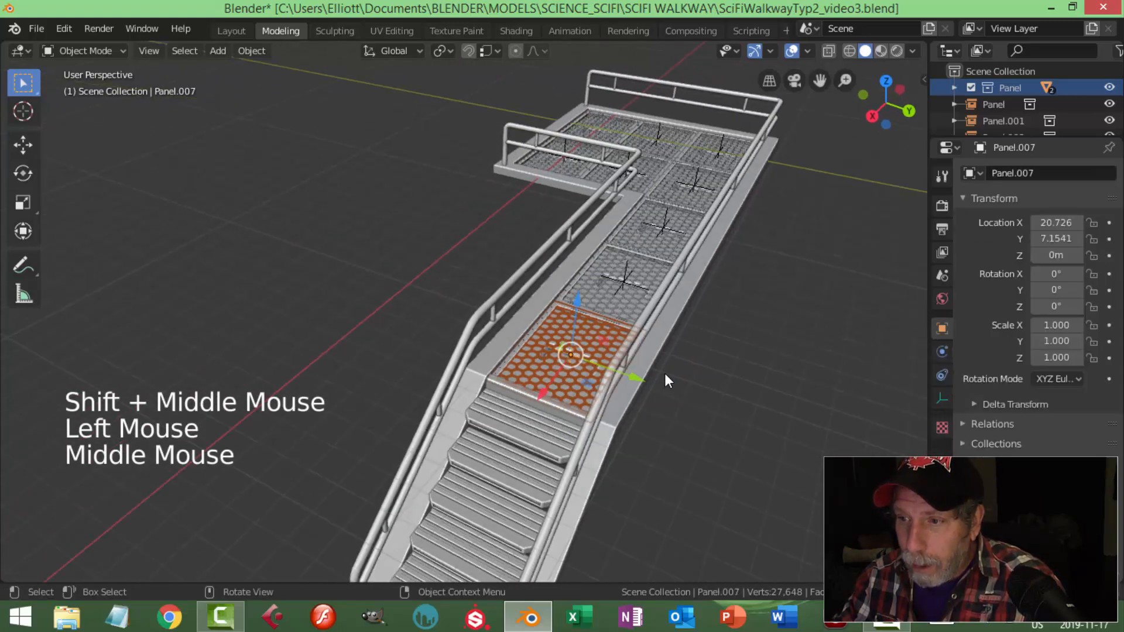
key(shift+s)
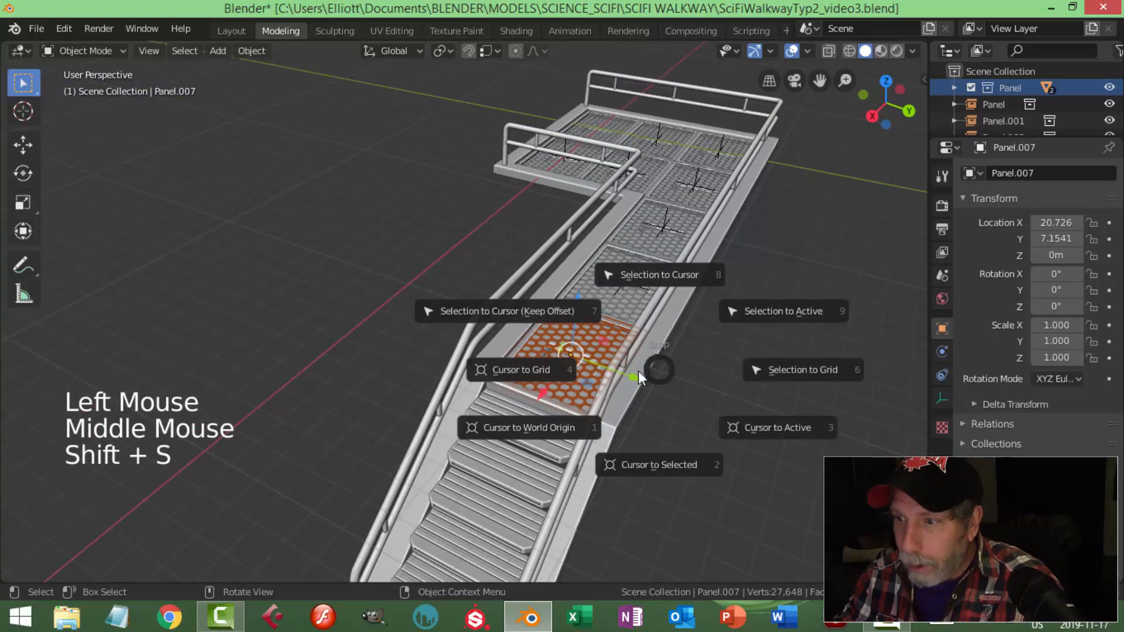
click(633, 464)
Delete the grate panel at the top of the stairs and the solid plate object beneath it.
scroll(655, 445, up, 3)
shift+middle_drag(729, 430, 611, 354)
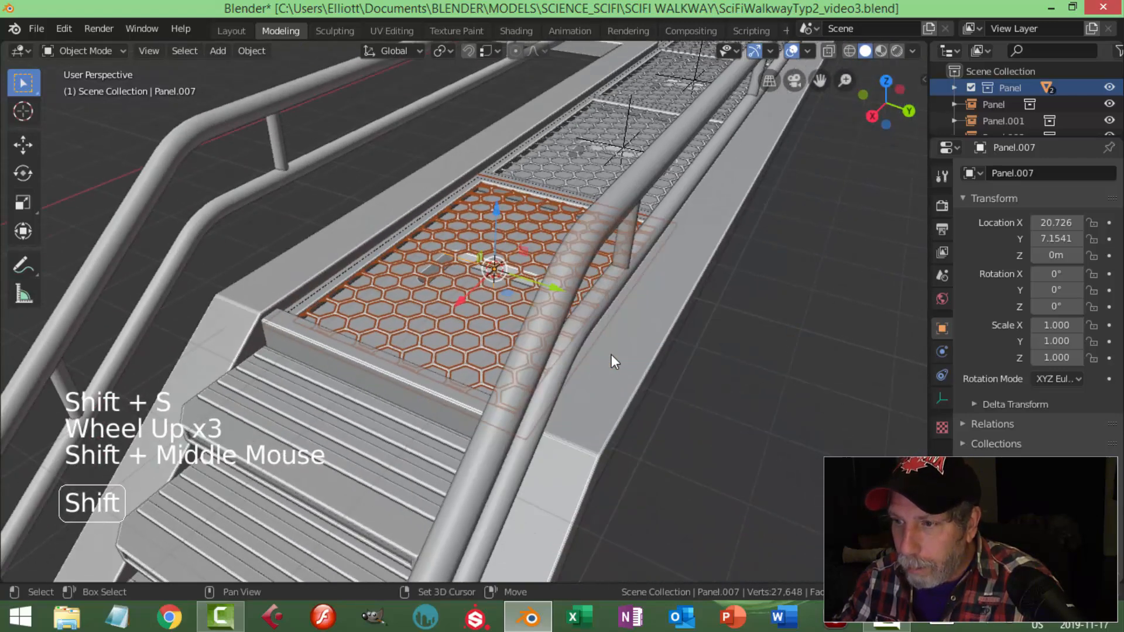
key(x)
click(606, 354)
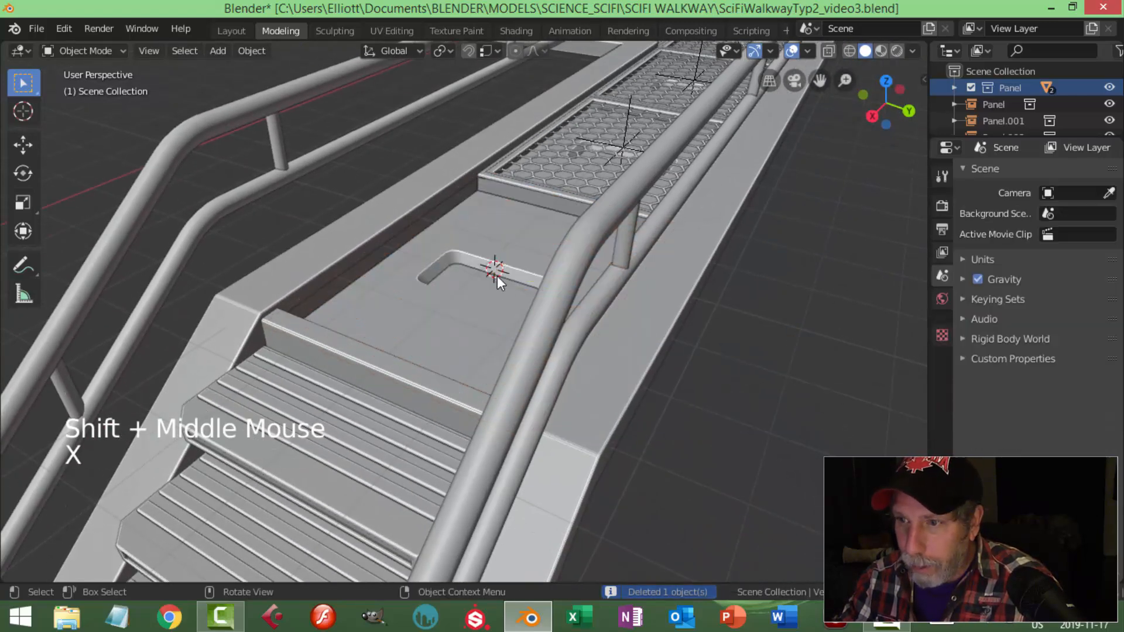
click(497, 275)
key(x)
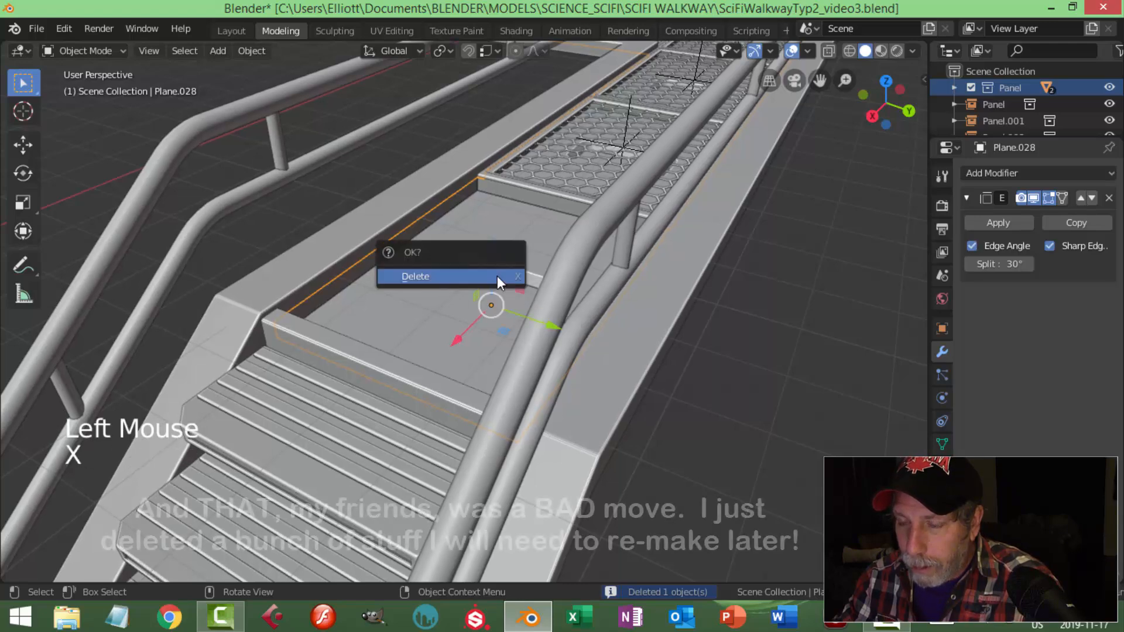
click(497, 276)
Add a mesh plane at the 3D cursor and scale its geometry by about 2.07 to span the walkway's width.
middle_drag(524, 306, 563, 316)
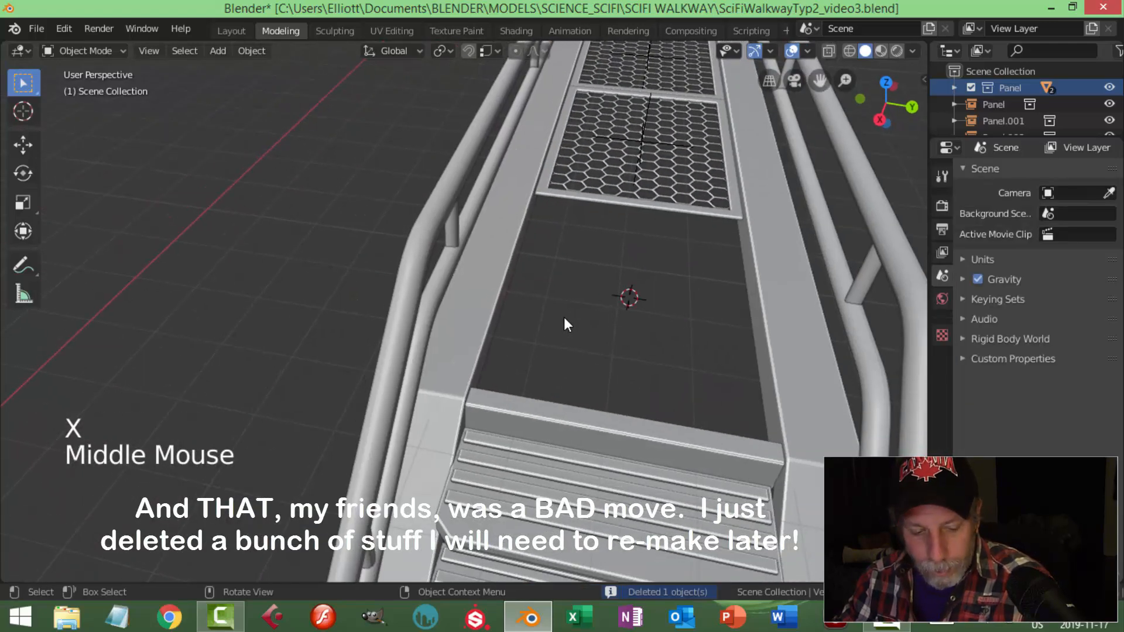
key(shift+a)
mouse_move(547, 279)
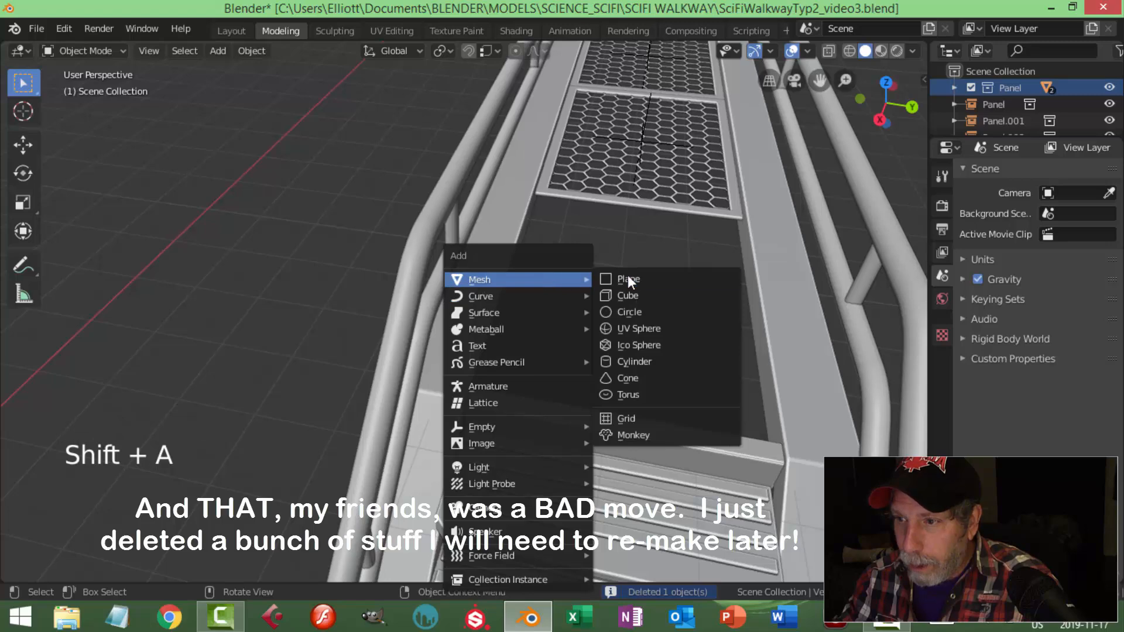
click(621, 280)
middle_drag(658, 308, 651, 336)
key(Tab)
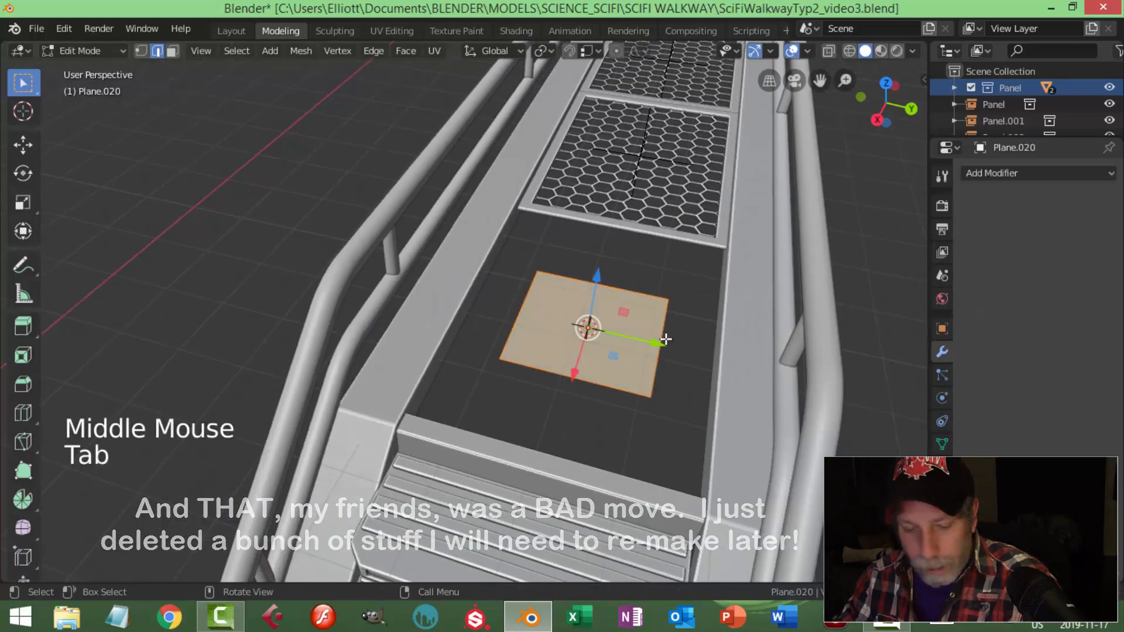
key(s)
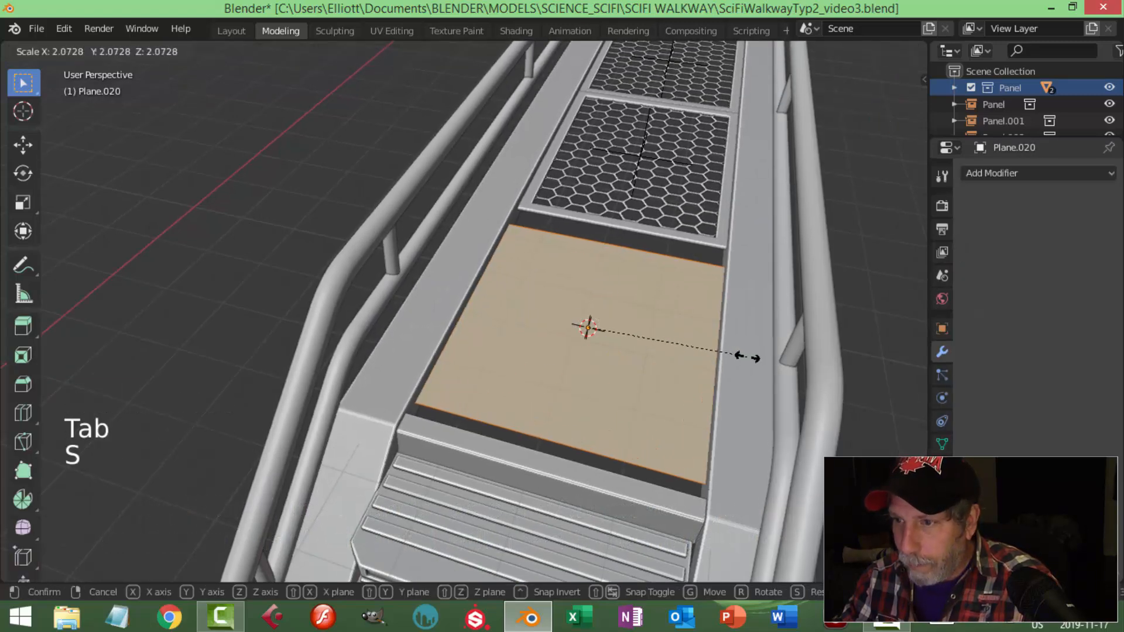
click(755, 357)
Move the plane's two end edges outward to meet the neighbouring grate frame and the top of the stairs.
middle_drag(755, 357, 503, 279)
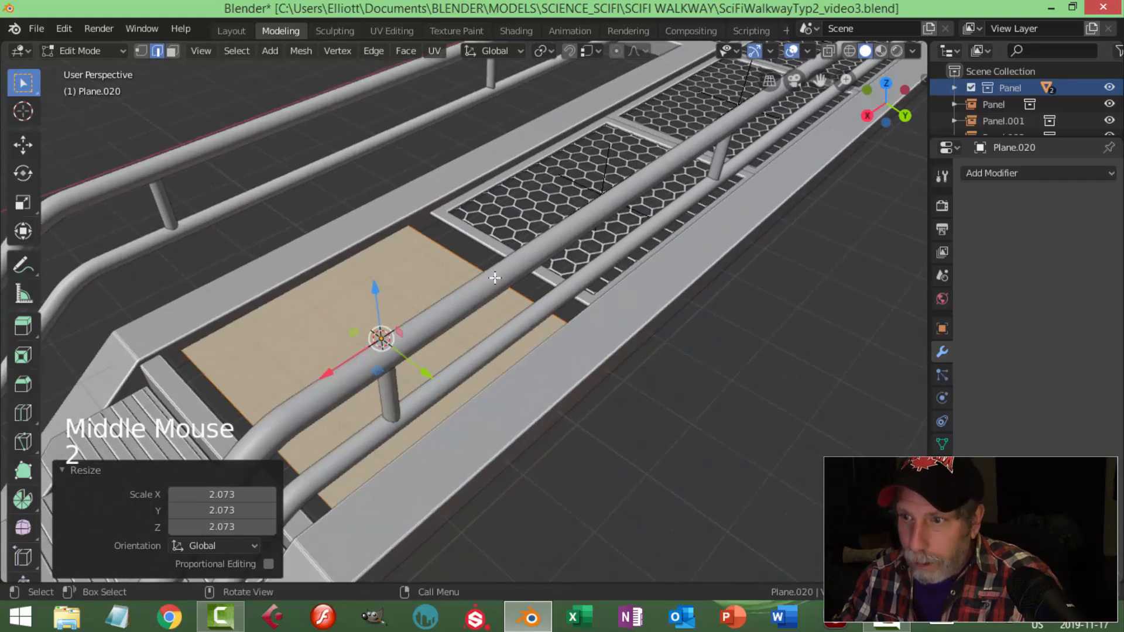
key(2)
click(514, 258)
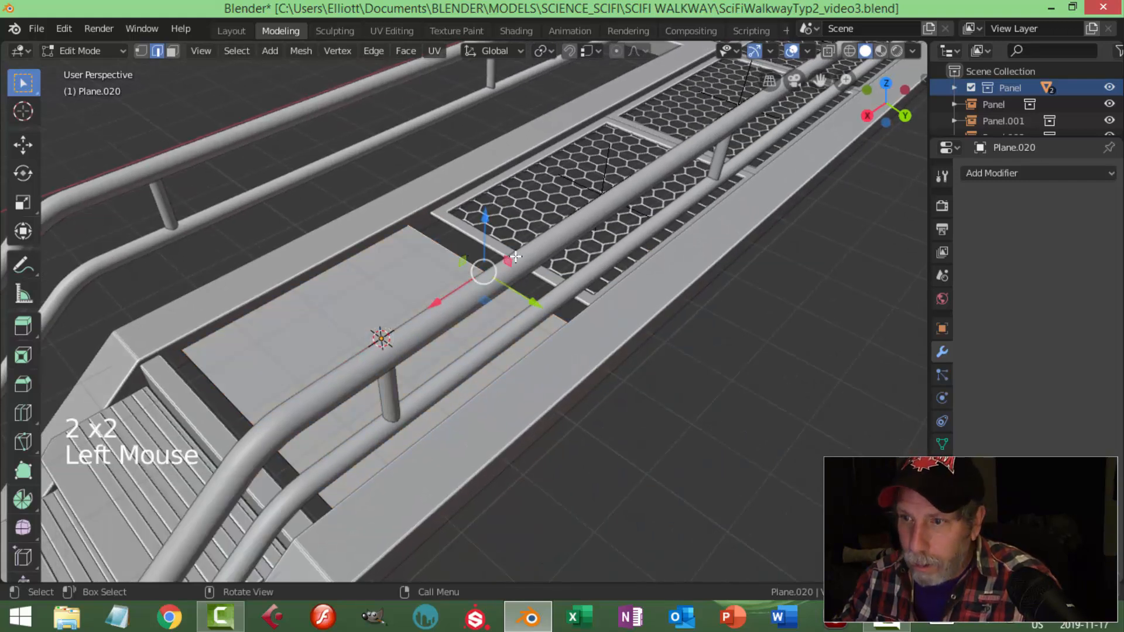
drag(438, 302, 457, 277)
click(245, 421)
drag(200, 456, 177, 467)
Raise the entire plane about 0.055 m along Z.
middle_drag(177, 466, 385, 198)
key(a)
drag(390, 175, 396, 171)
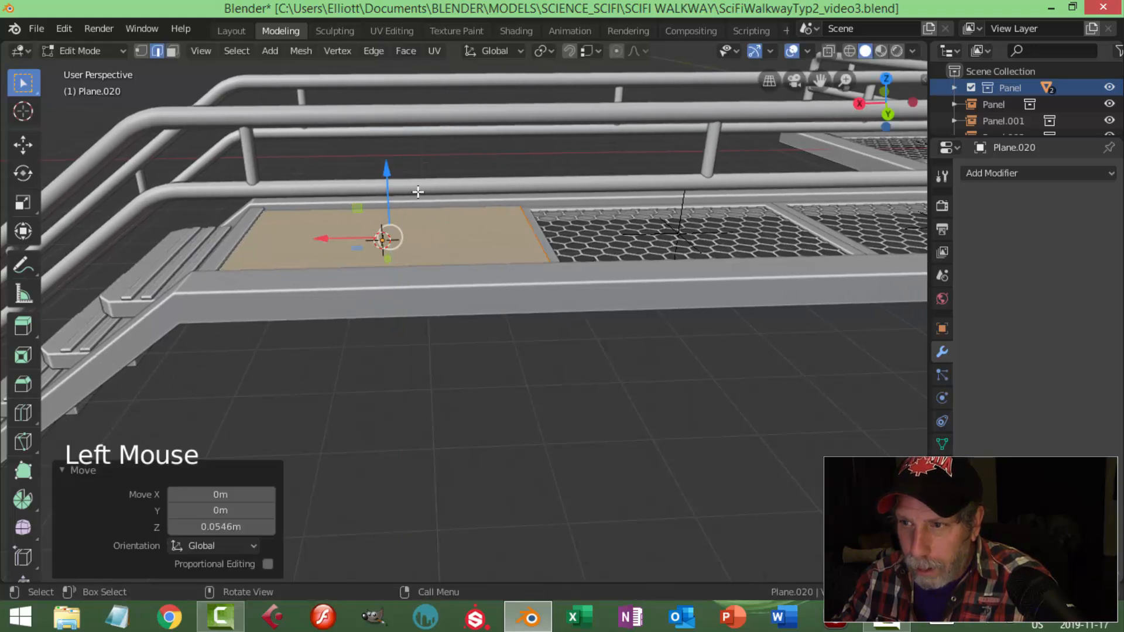
Extrude the plane's two end edges a short distance straight down and leave Edit Mode.
click(532, 232)
shift+click(245, 233)
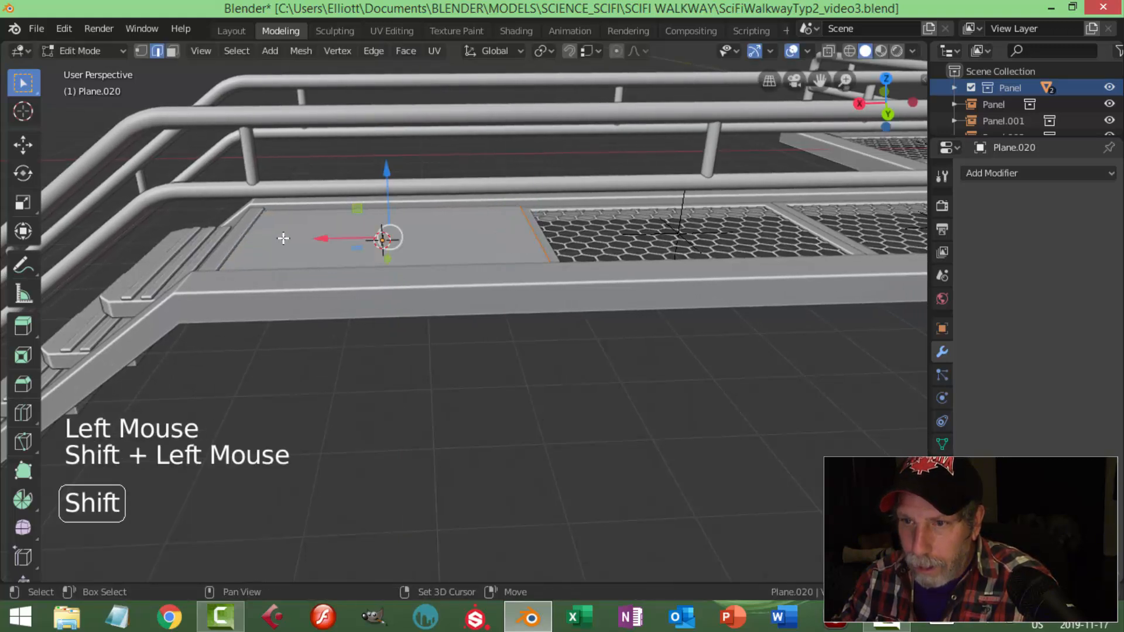
key(e)
drag(384, 172, 388, 181)
middle_drag(462, 266, 598, 337)
key(Tab)
key(a)
key(alt+a)
click(667, 327)
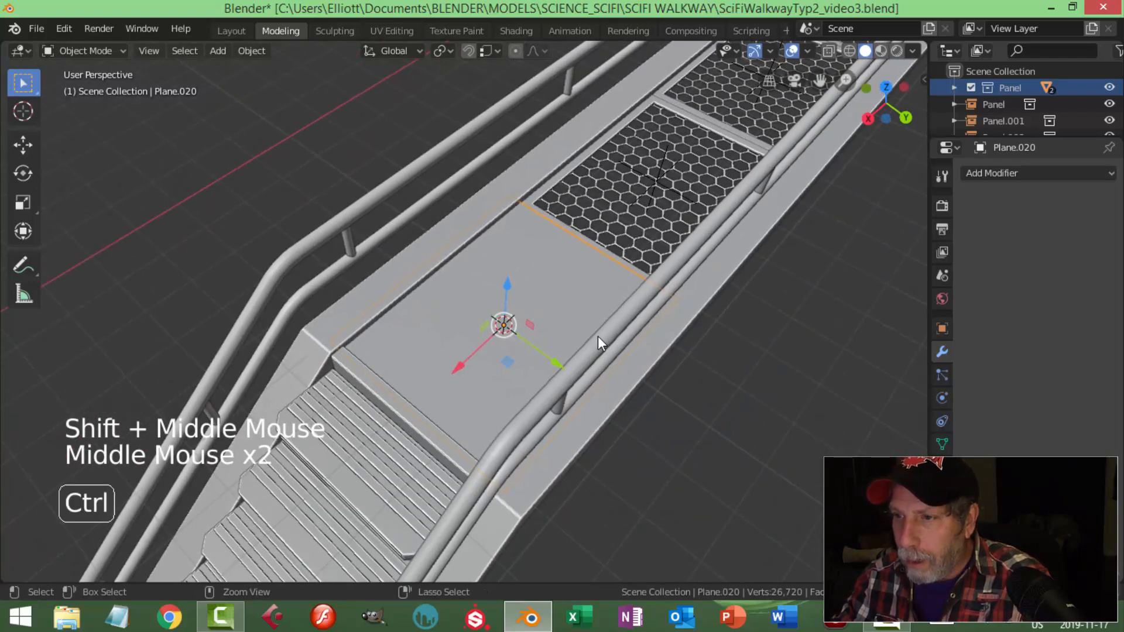
Add two loop cuts across the plate's width and shift them about -1.07 m along X towards the grate.
key(Tab)
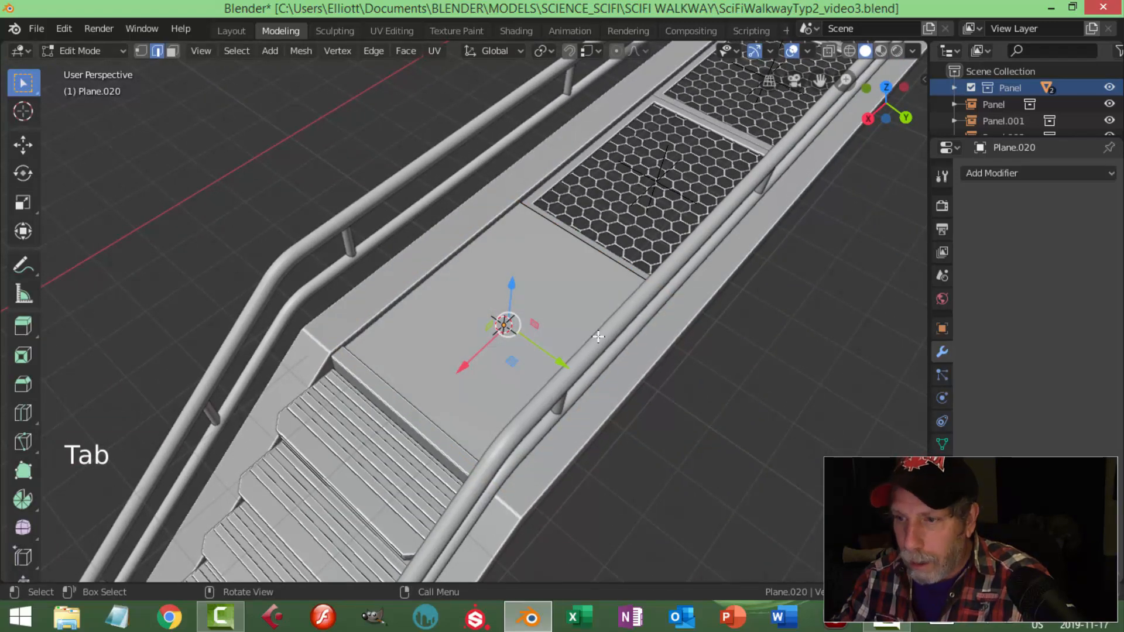
key(ctrl+r)
scroll(598, 337, up, 1)
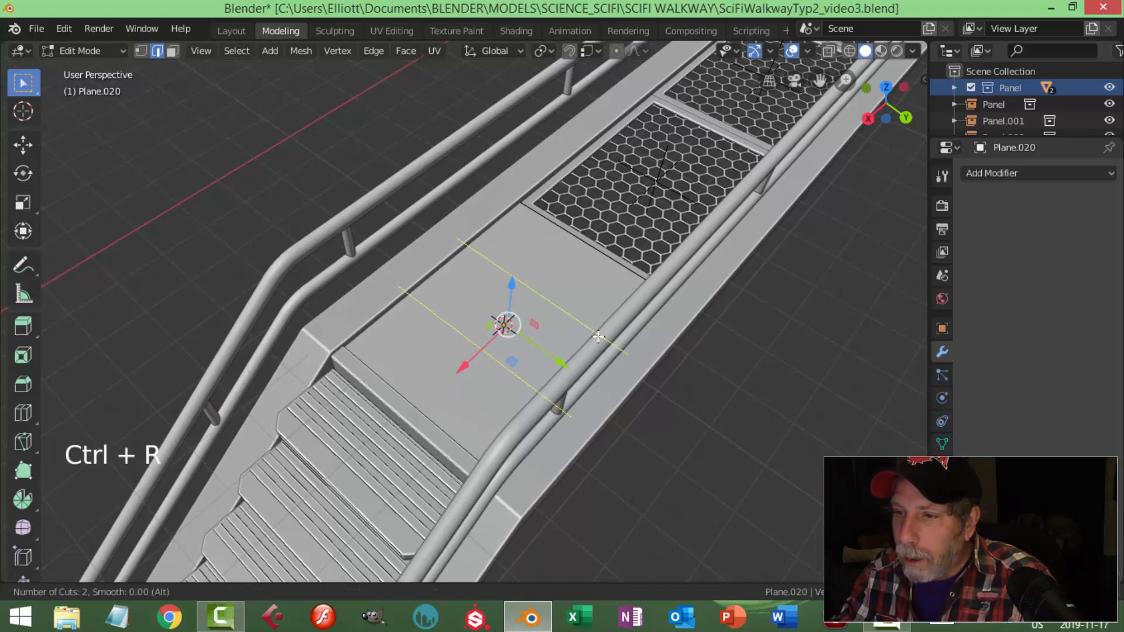
click(599, 336)
right_click(598, 336)
drag(472, 358, 522, 332)
Add two lengthwise loop cuts to the plate and scale them apart by about 2.02 along Y.
middle_drag(522, 331, 579, 344)
key(ctrl+r)
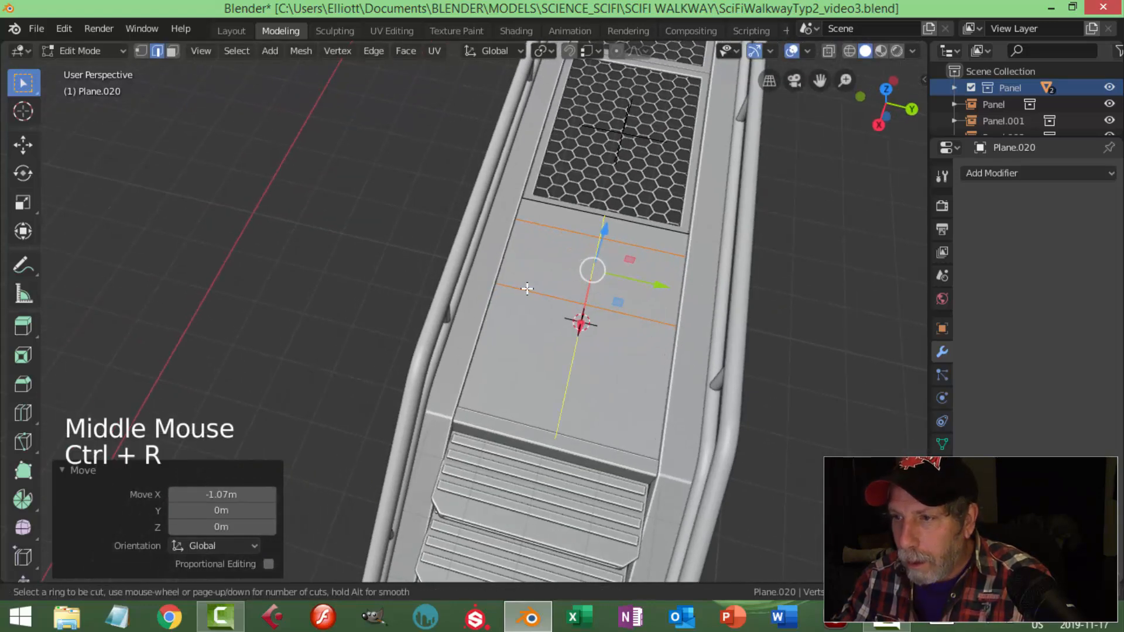
scroll(527, 289, up, 1)
click(524, 289)
right_click(516, 290)
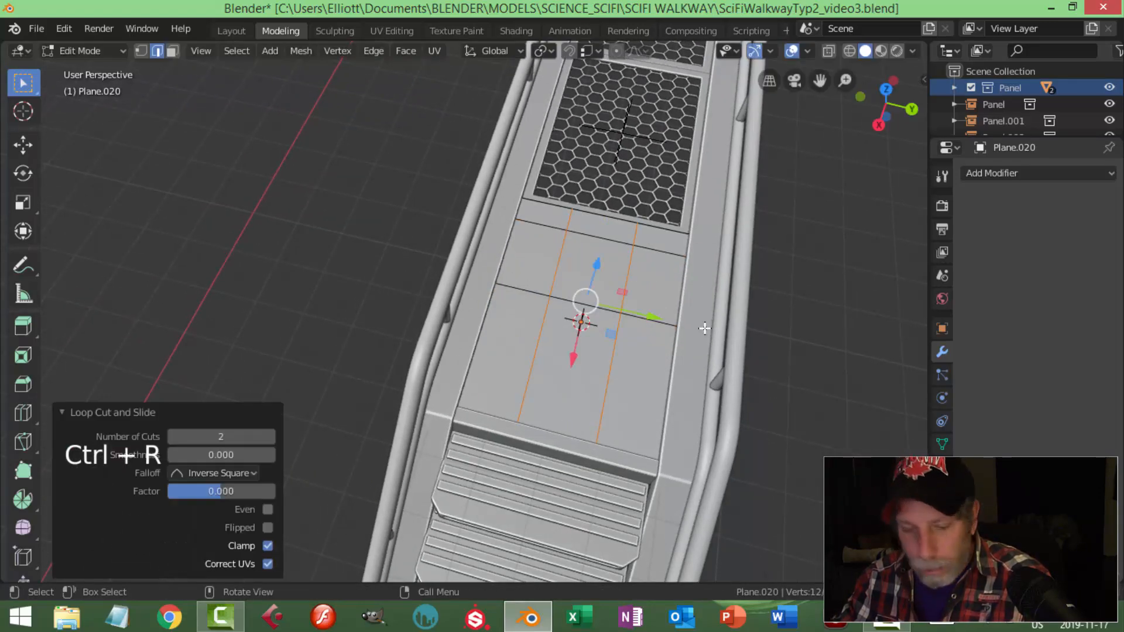
key(s)
key(y)
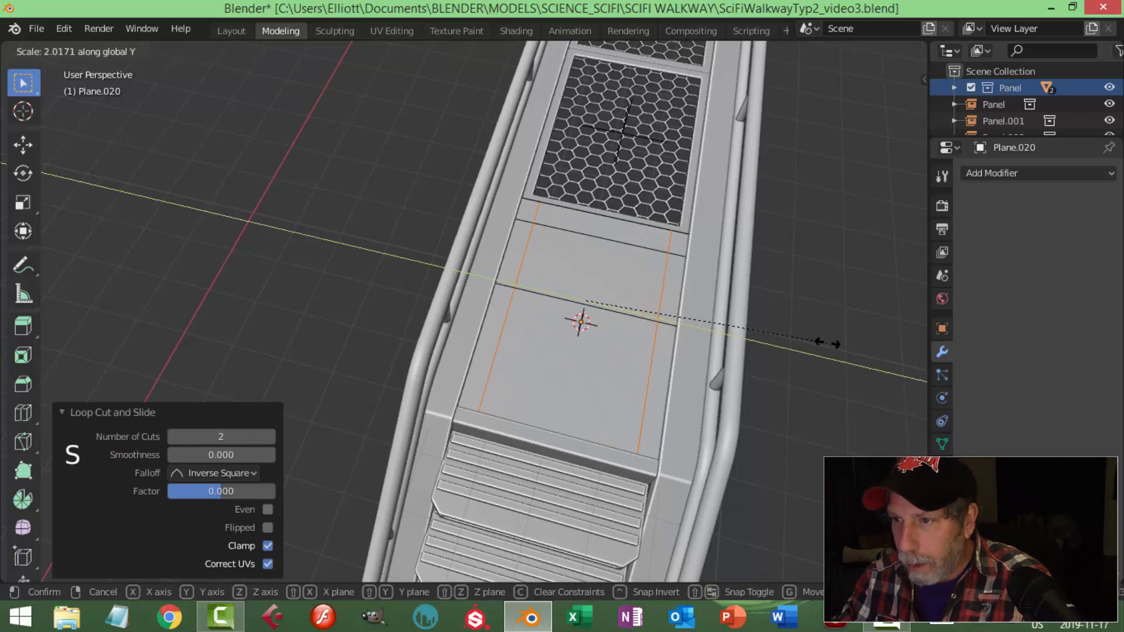
click(838, 345)
Extrude the plate's central face nearest the grate about 0.177 m downward to form a recess.
key(alt+a)
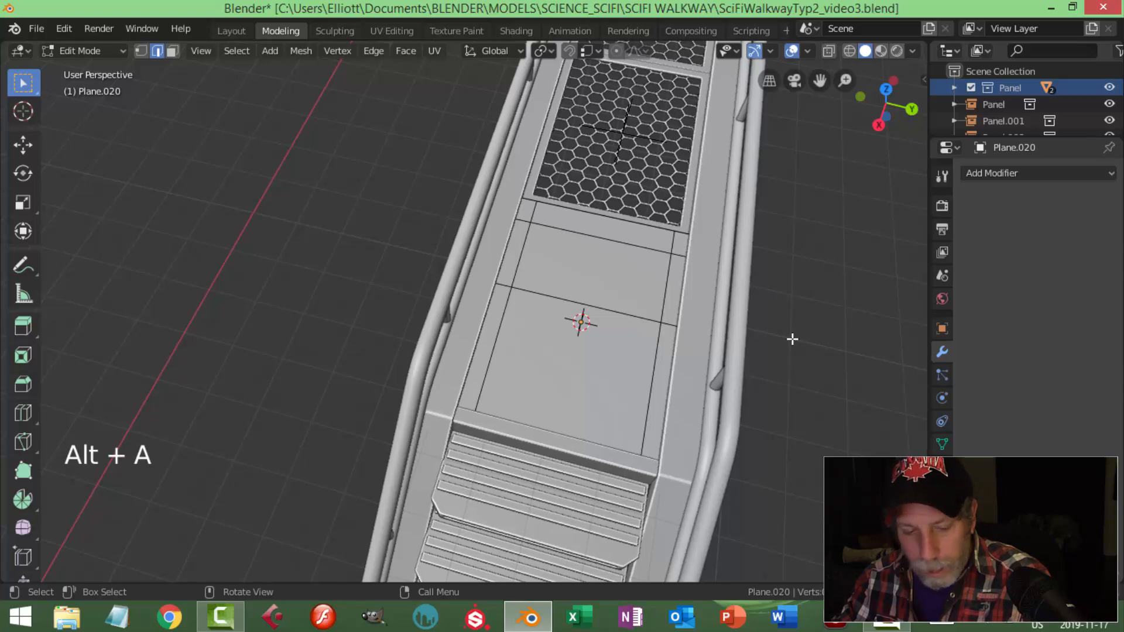
key(3)
click(597, 276)
middle_drag(750, 331, 665, 294)
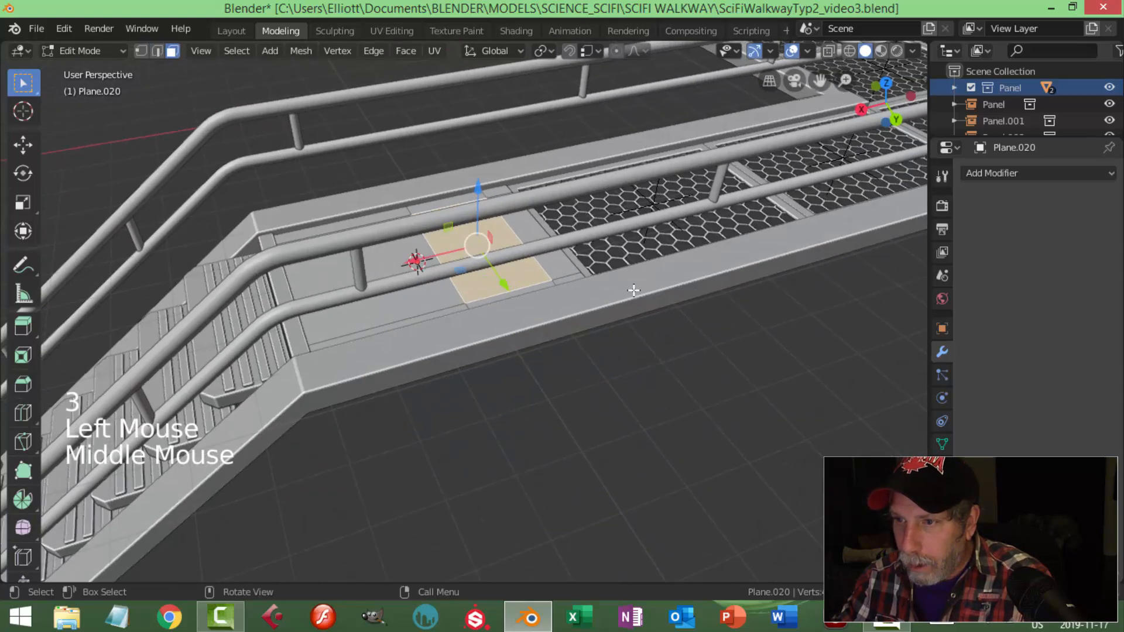
key(e)
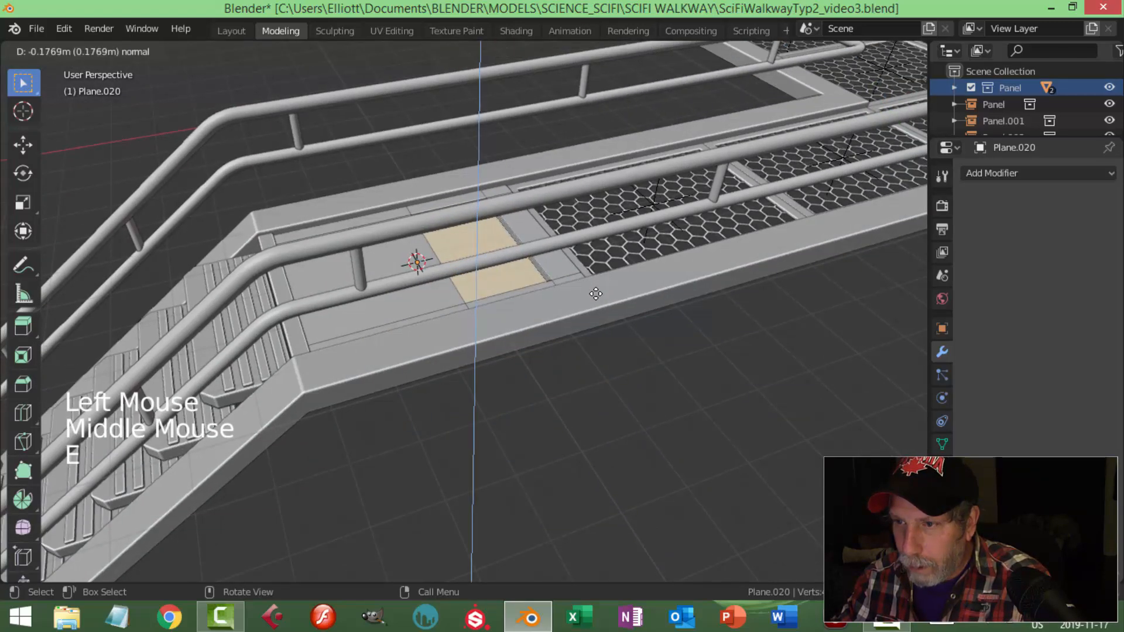
click(595, 293)
middle_drag(597, 296, 688, 316)
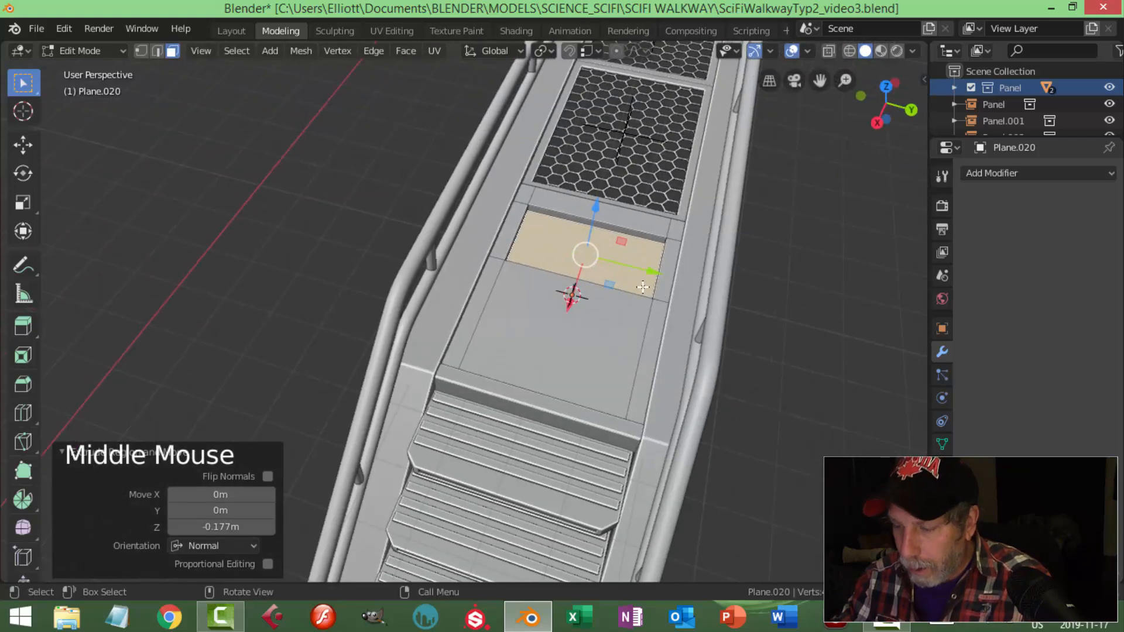
key(KP_Decimal)
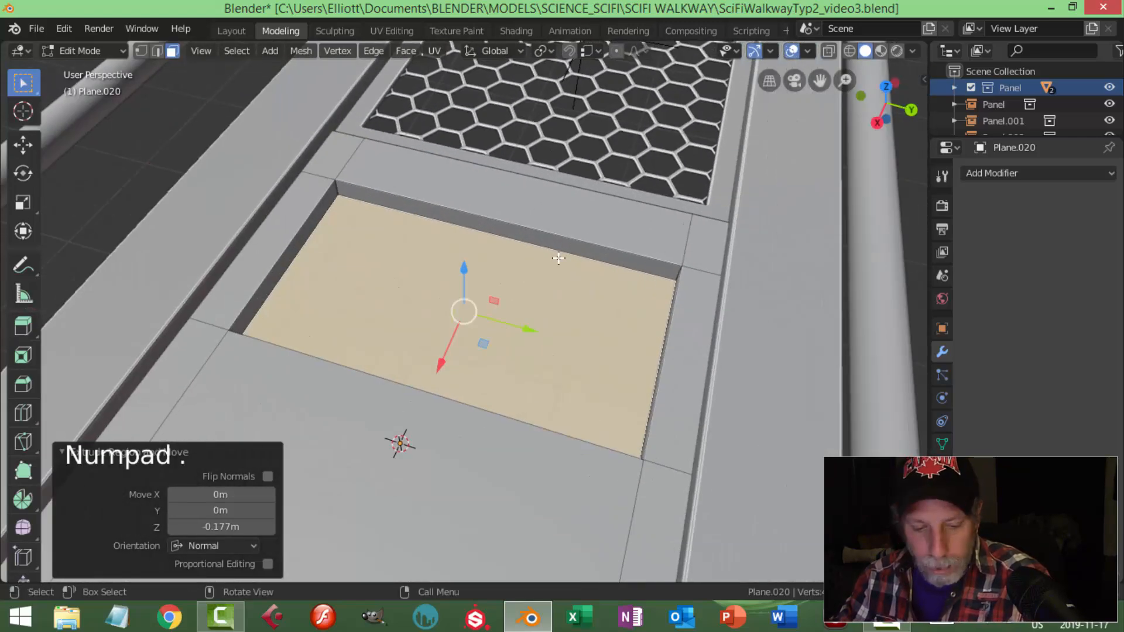
key(2)
click(340, 191)
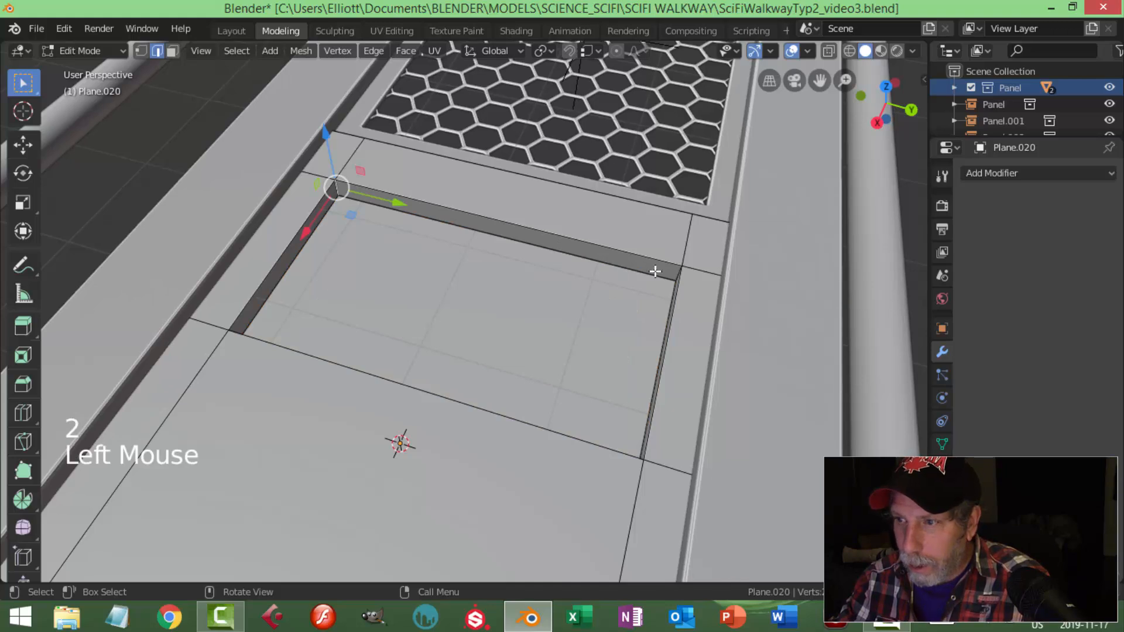
key(alt+a)
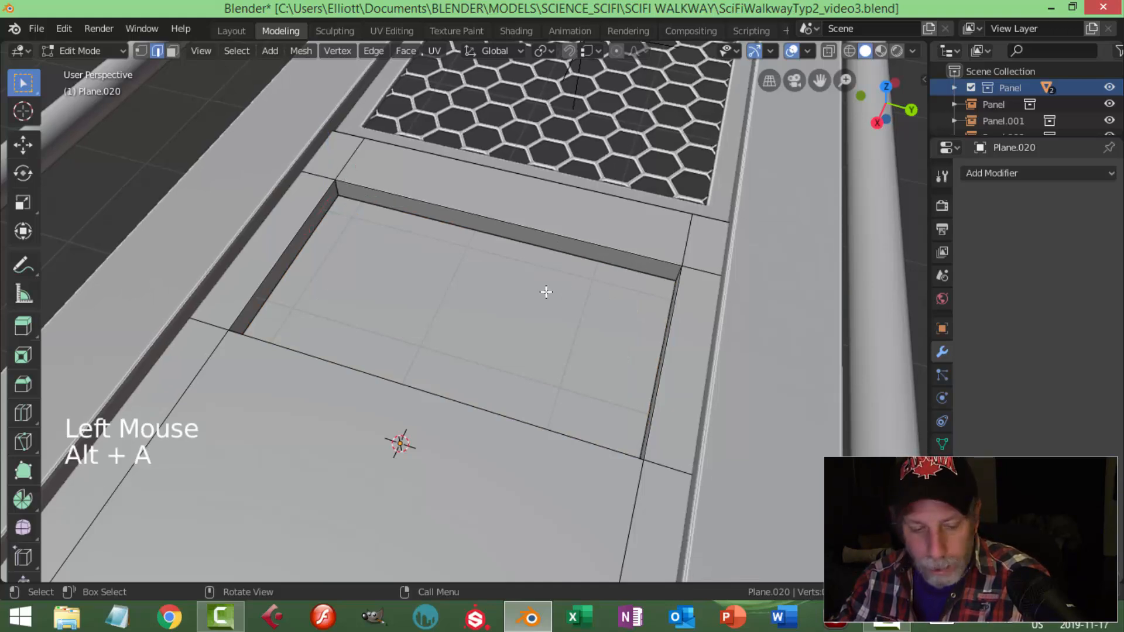
Duplicate the recess's floor face, raise the copy about 0.924 m along Z and separate it into its own object.
key(3)
click(512, 316)
middle_drag(610, 319, 602, 305)
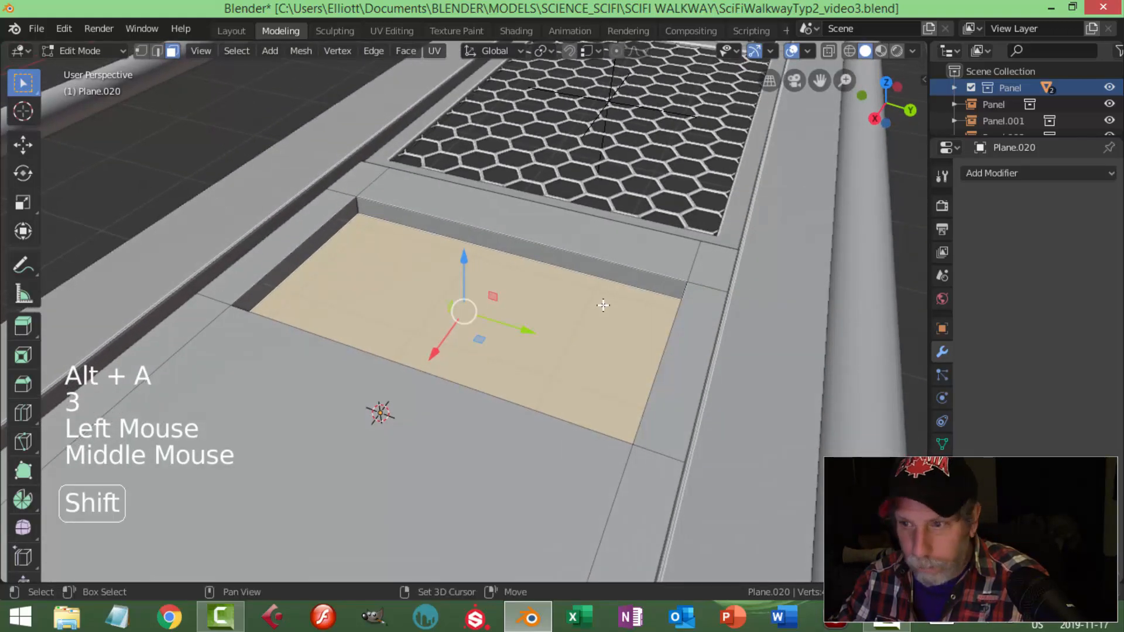
key(shift+d)
click(468, 153)
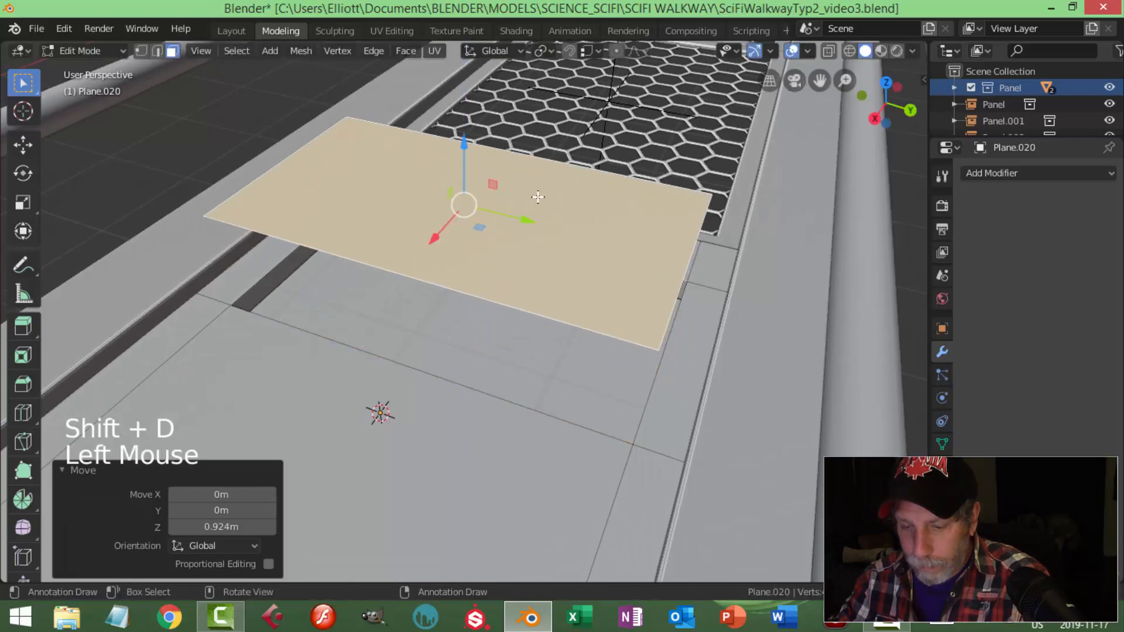
key(p)
click(535, 196)
key(Tab)
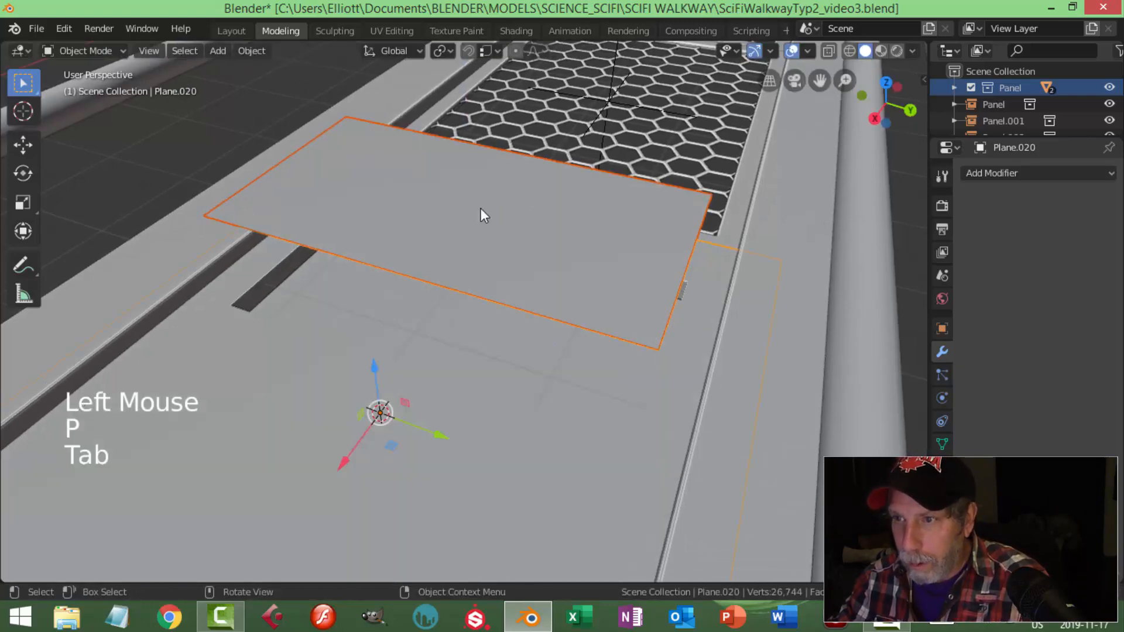
Set the separated plane's origin to its geometry and hide the object.
click(493, 209)
click(258, 56)
mouse_move(300, 87)
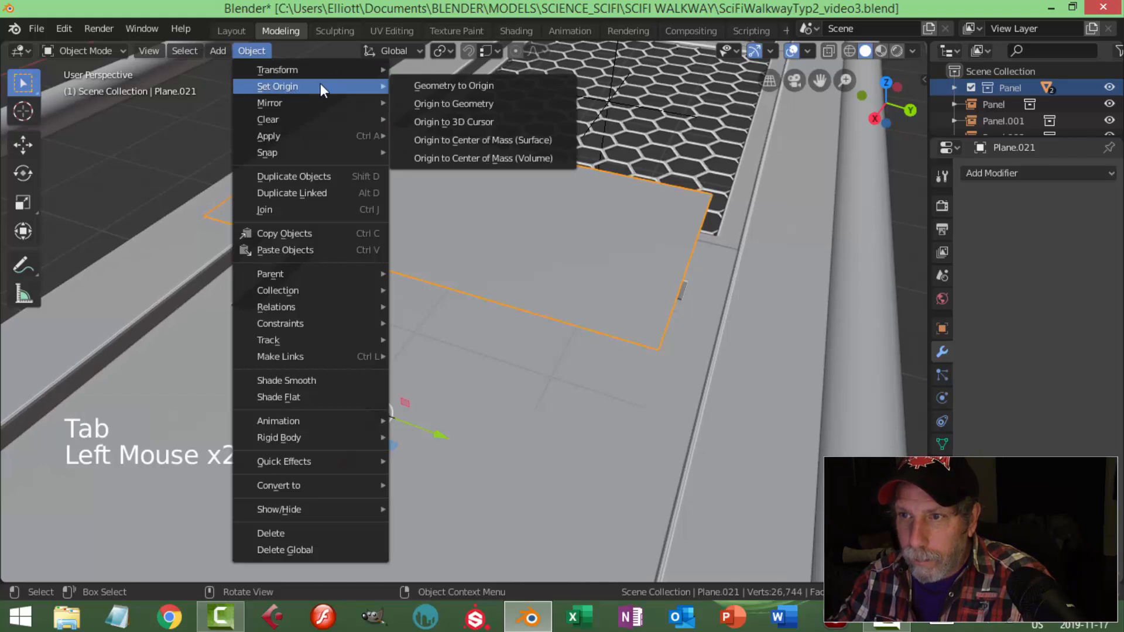
click(420, 104)
key(h)
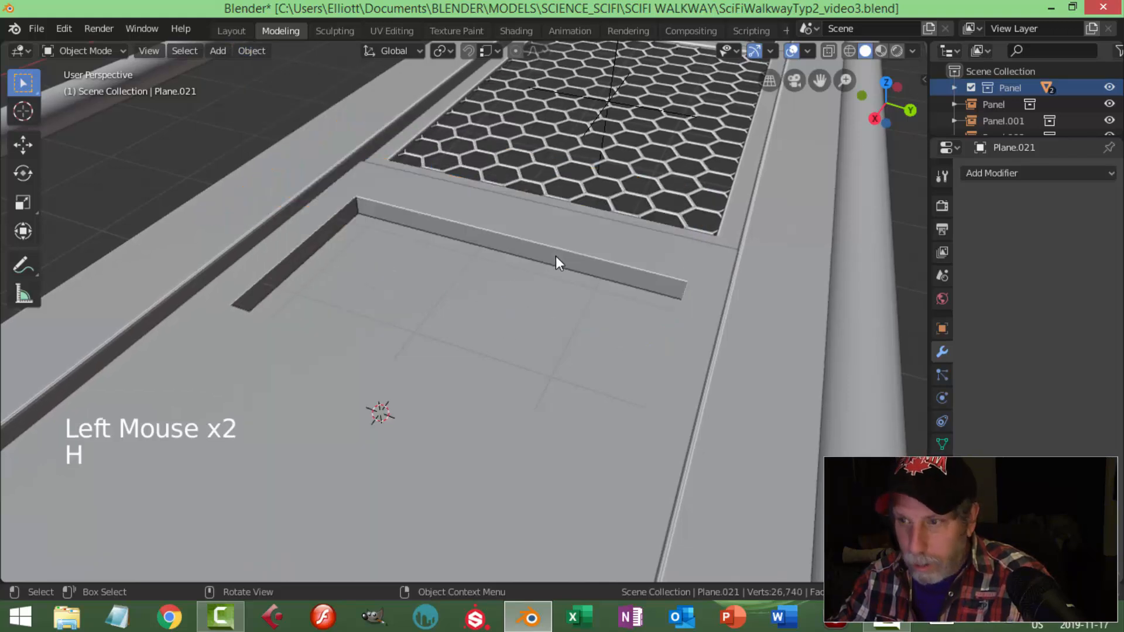
Bevel the recess's four vertical corner edges with a width of about 0.108 m and 4 segments.
click(457, 278)
key(Tab)
click(480, 239)
middle_drag(479, 238, 562, 240)
key(2)
click(350, 208)
shift+click(535, 187)
shift+click(440, 166)
middle_drag(441, 166, 584, 220)
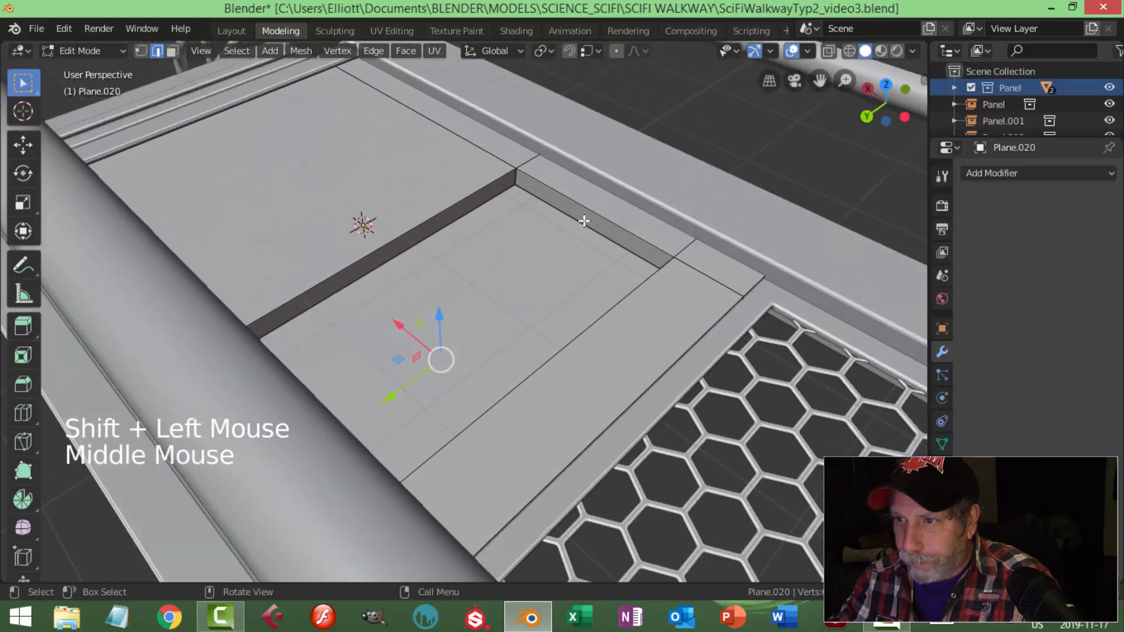
shift+click(513, 177)
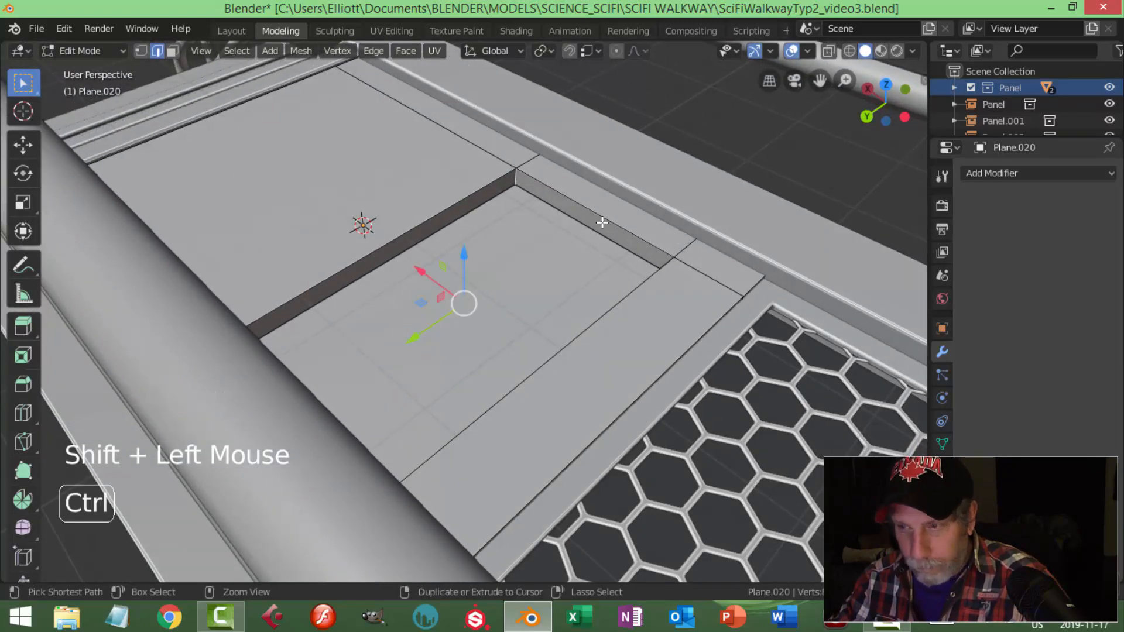
key(ctrl+b)
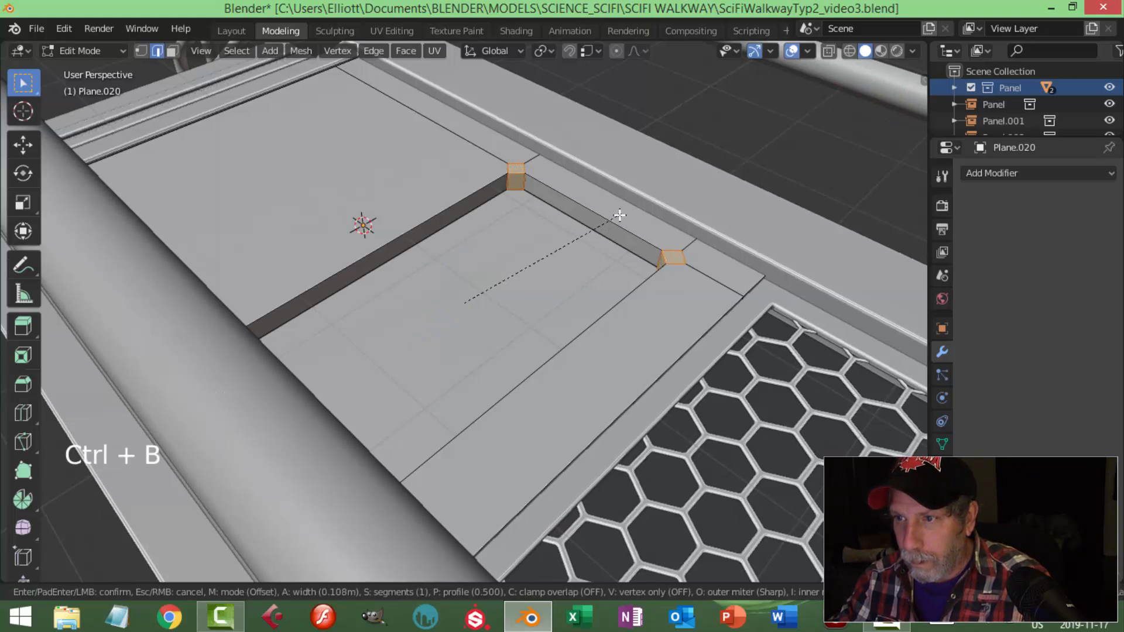
click(619, 215)
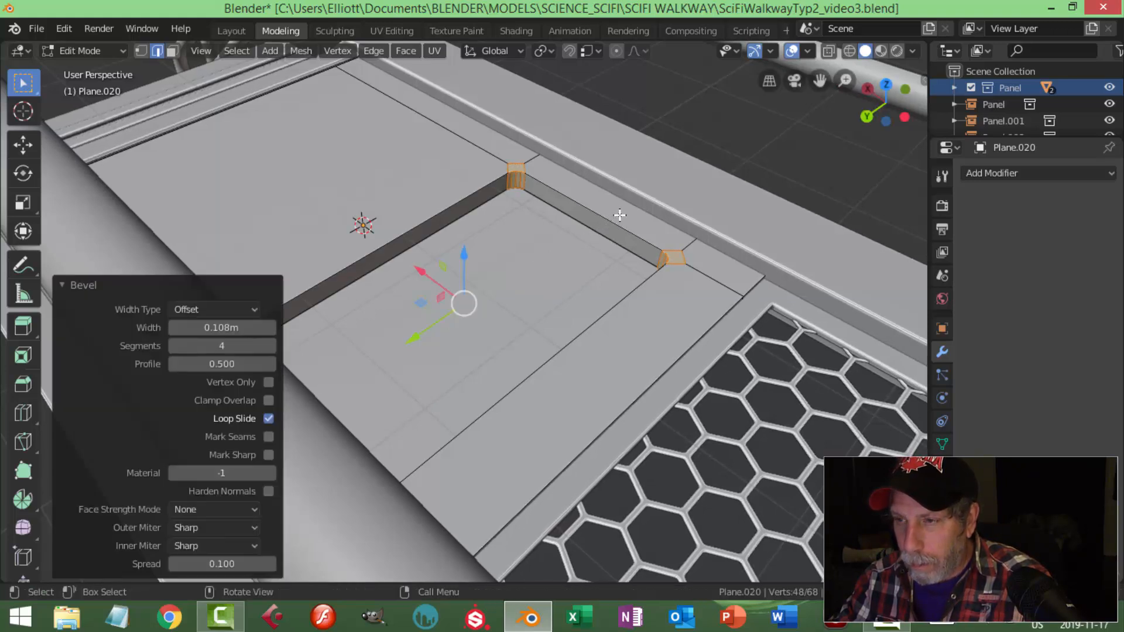
Bevel the recess's entire upper rim, including the rounded corner edges, with a width of about 0.0277 m and 4 segments.
key(alt+a)
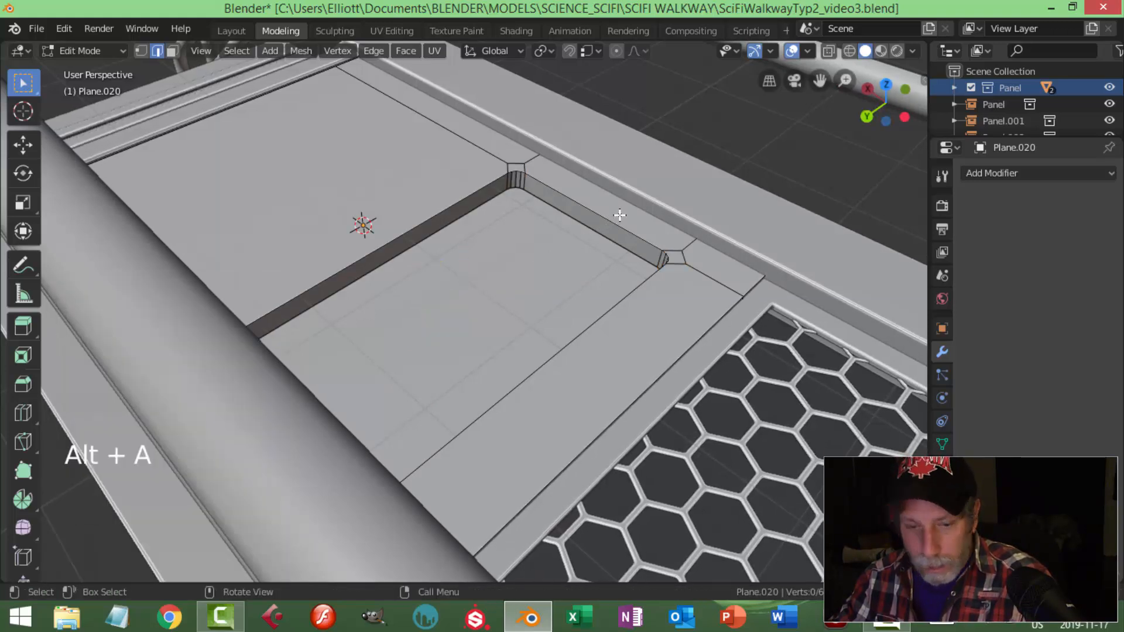
alt+shift+click(574, 208)
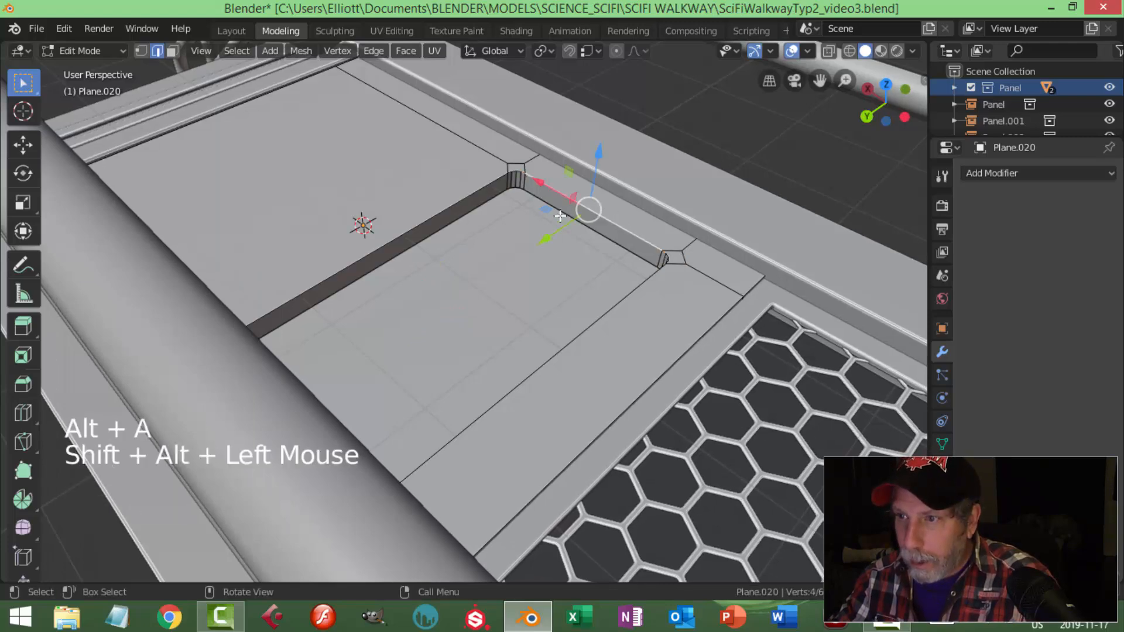
alt+shift+click(597, 238)
alt+shift+click(611, 298)
middle_drag(692, 290, 393, 192)
alt+shift+click(468, 196)
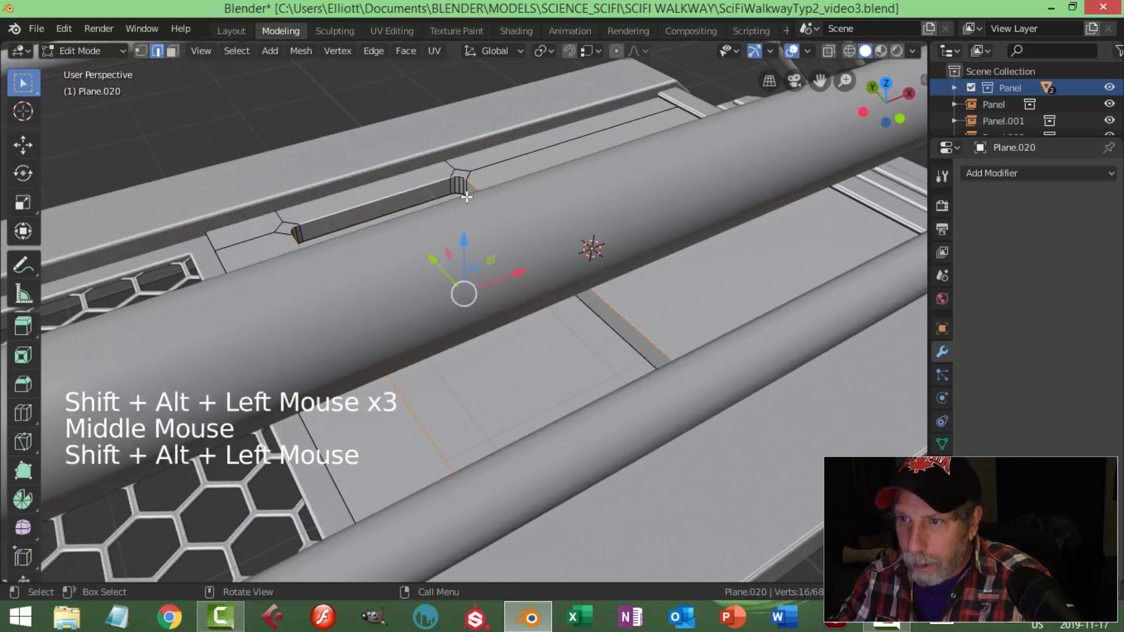
scroll(468, 196, up, 3)
middle_drag(511, 179, 424, 176)
scroll(515, 117, up, 2)
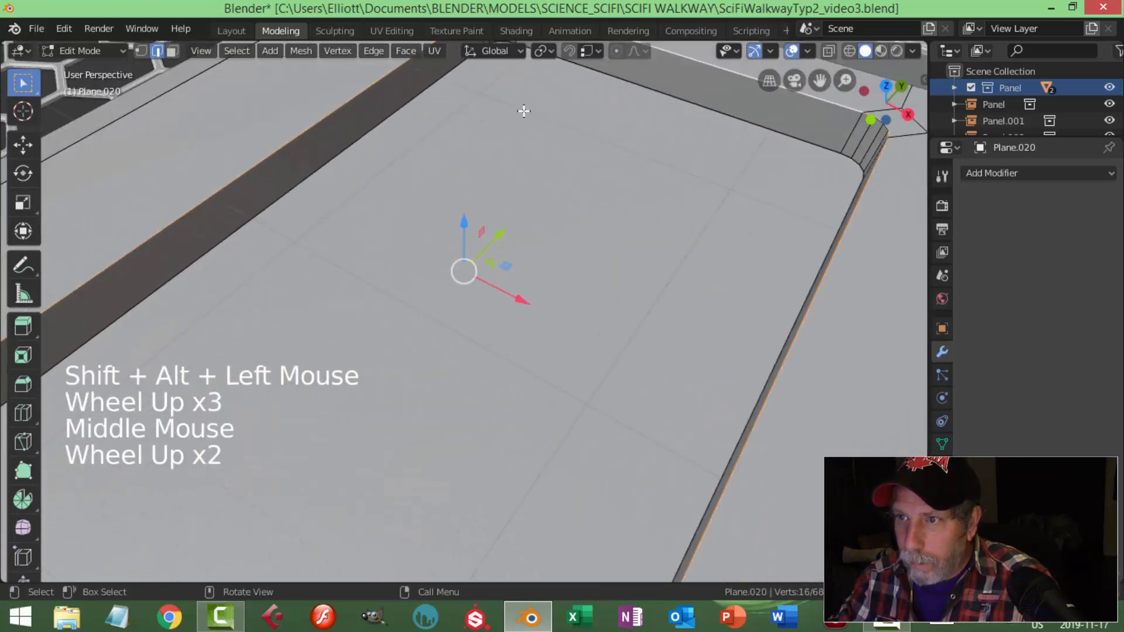
shift+middle_drag(521, 111, 516, 311)
scroll(524, 228, up, 3)
alt+shift+click(572, 125)
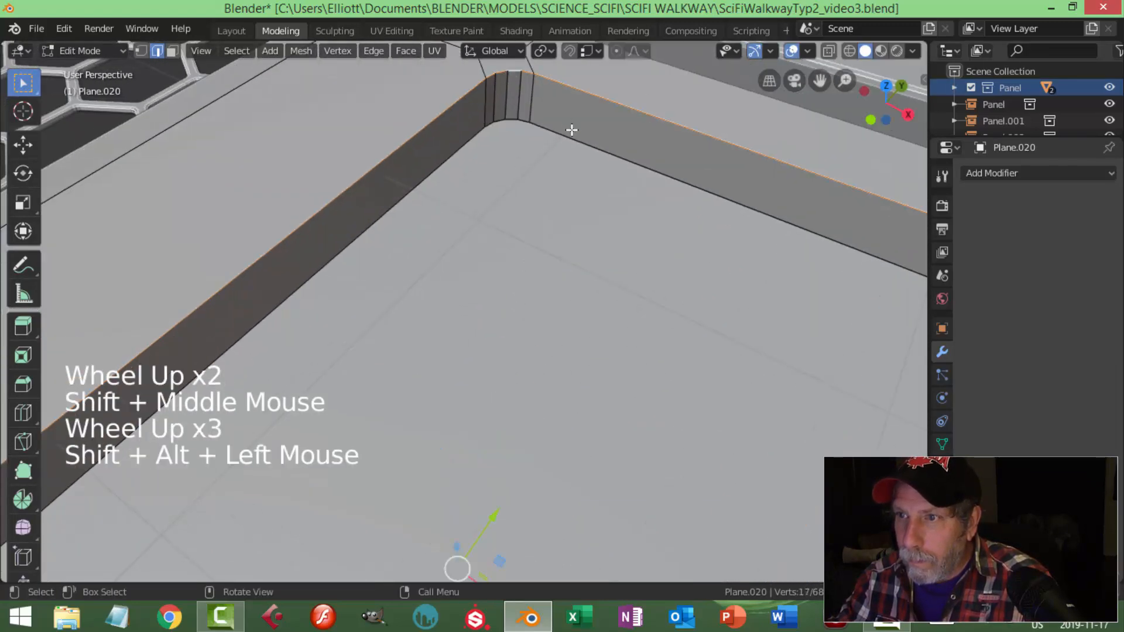
scroll(529, 210, down, 2)
middle_drag(529, 211, 406, 288)
scroll(404, 280, up, 2)
alt+shift+click(368, 186)
middle_drag(368, 186, 363, 226)
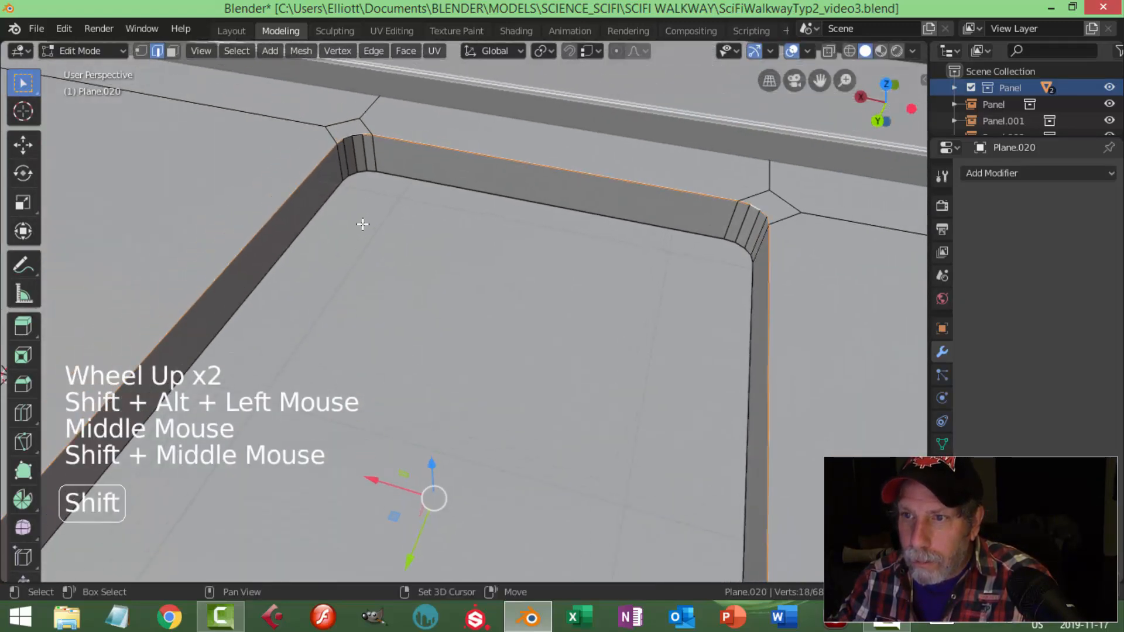
alt+shift+click(350, 138)
middle_drag(350, 138, 267, 162)
scroll(267, 162, up, 1)
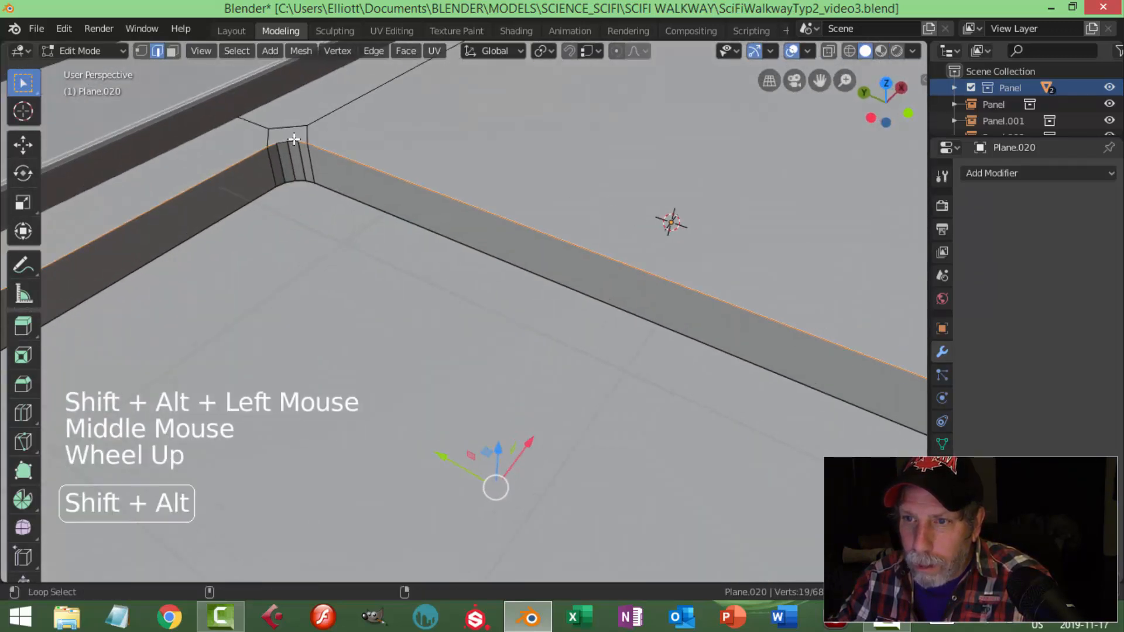
alt+shift+click(292, 140)
key(ctrl+b)
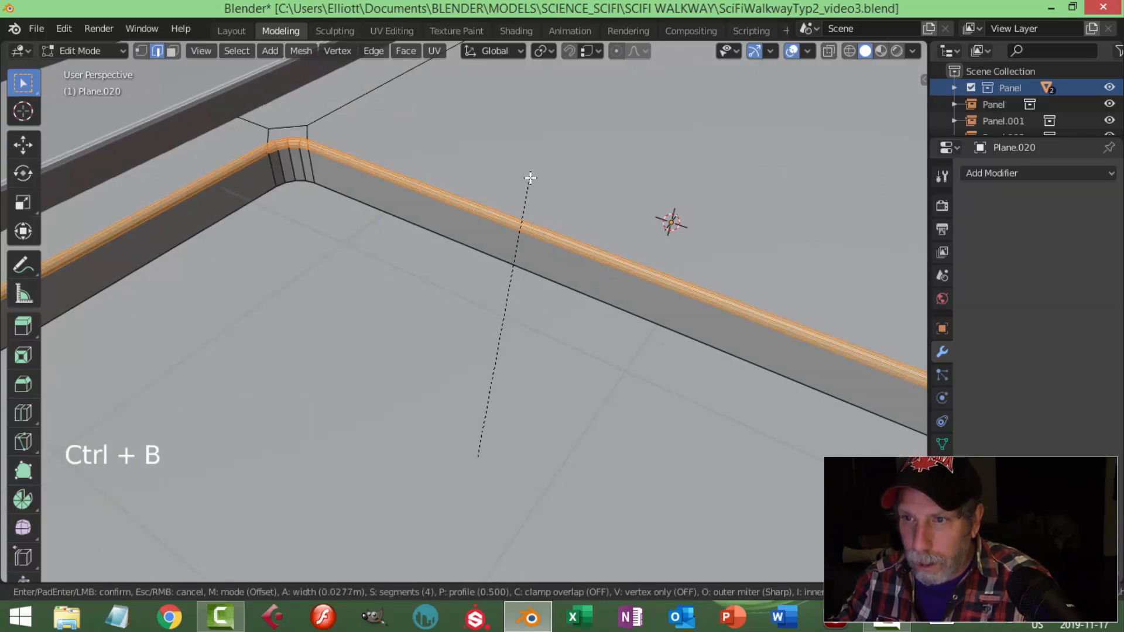
scroll(529, 177, down, 3)
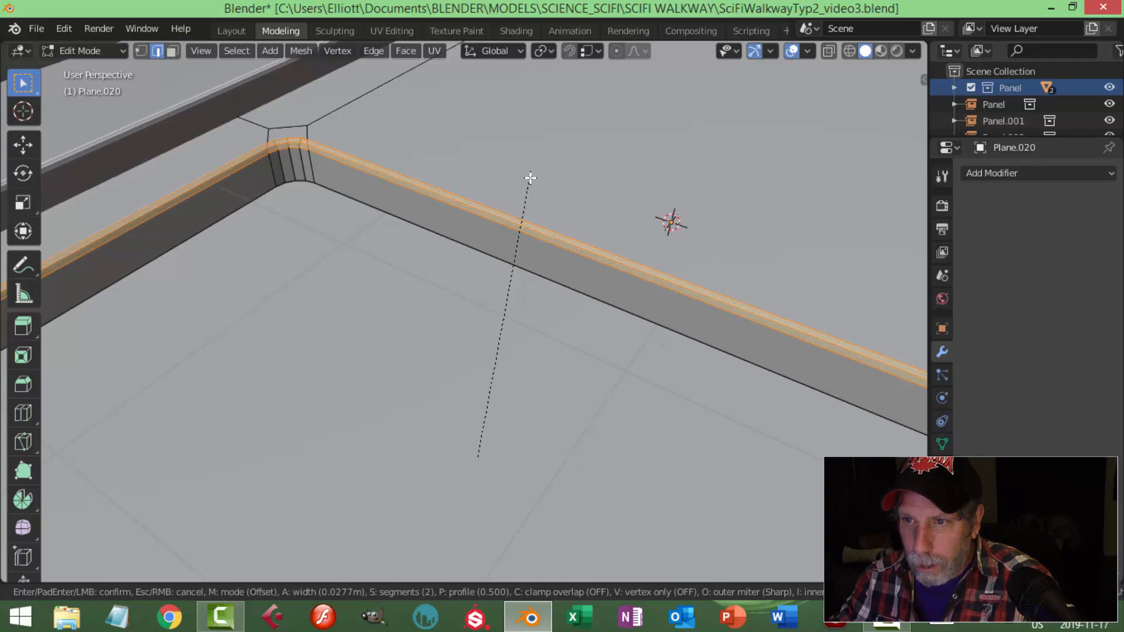
scroll(530, 177, up, 2)
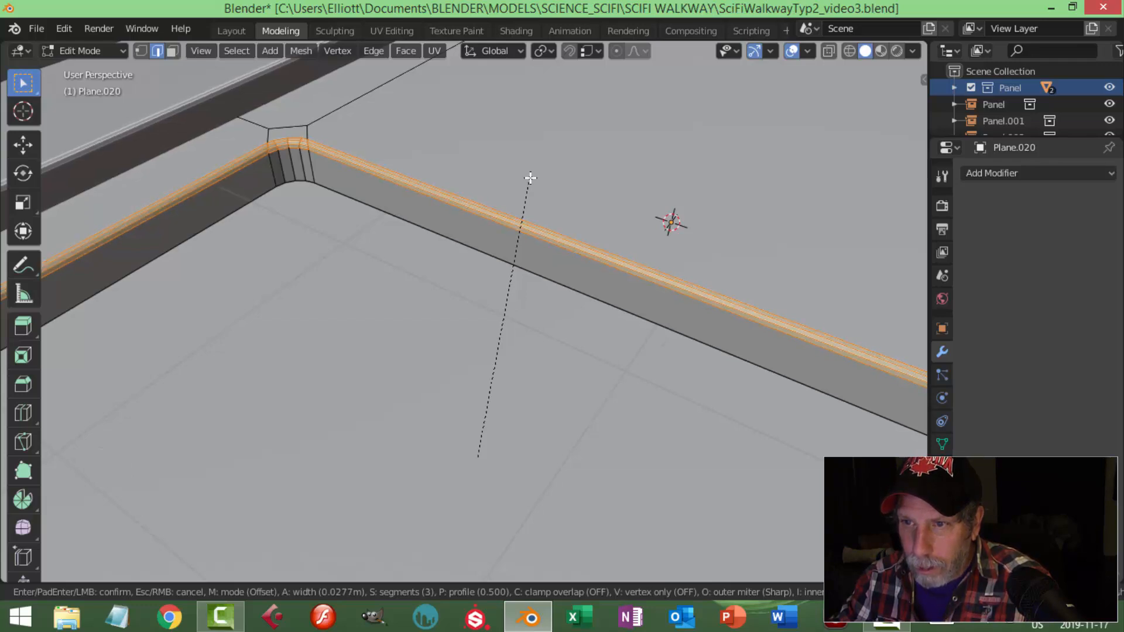
click(529, 177)
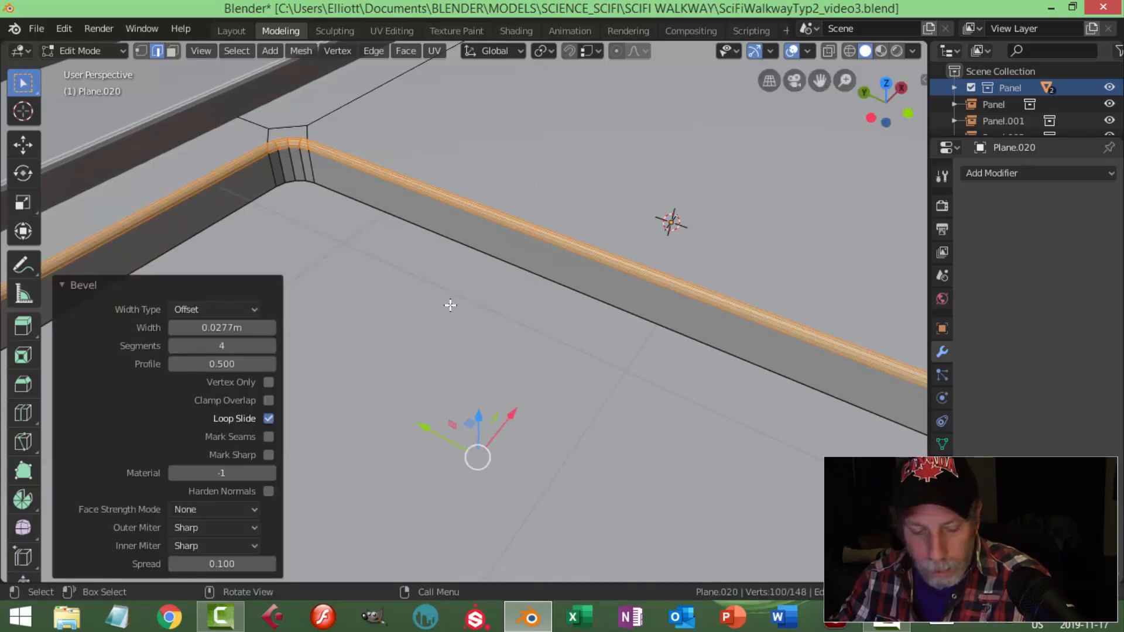
key(alt+a)
Scale the recess's floor face to about 0.974 overall and about 0.99 along X.
scroll(455, 307, down, 6)
key(3)
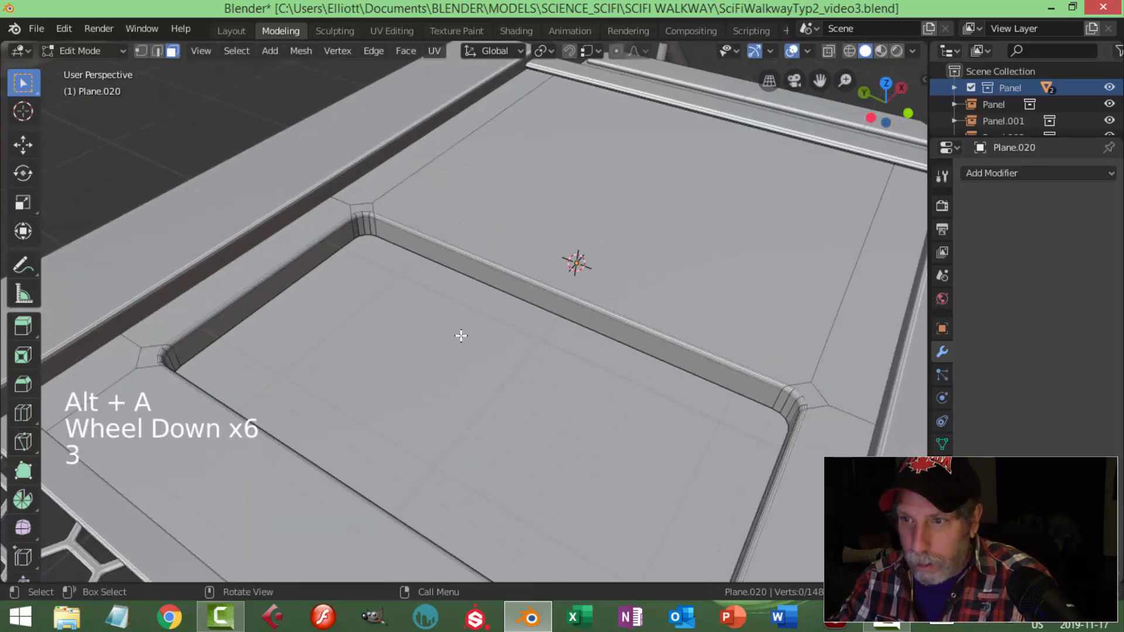
click(502, 323)
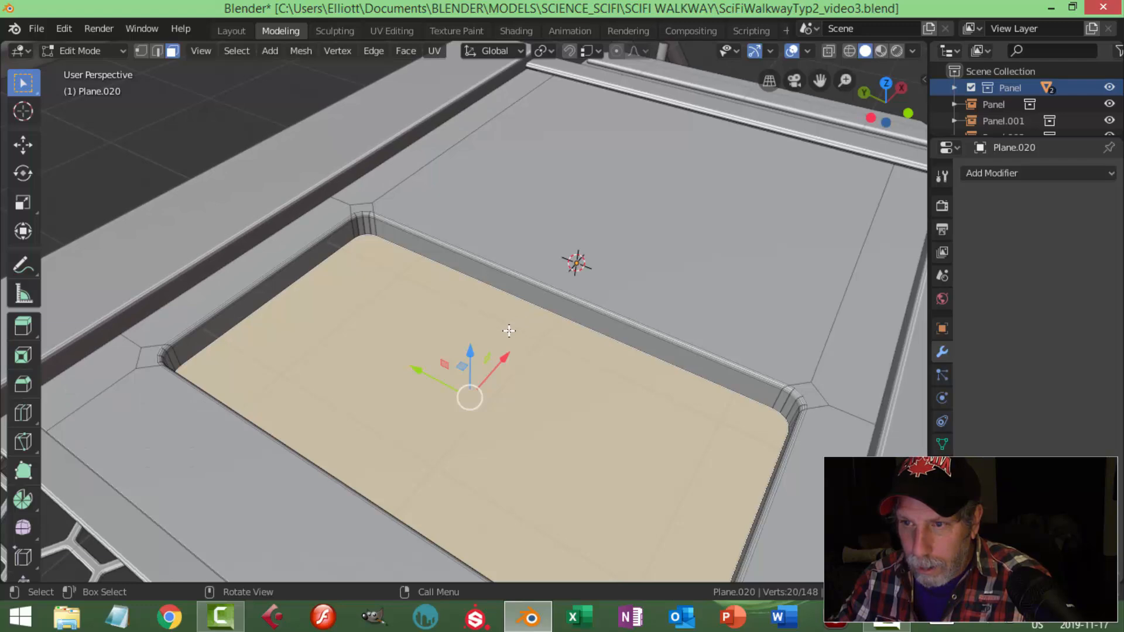
scroll(586, 338, down, 2)
middle_drag(585, 338, 559, 325)
key(s)
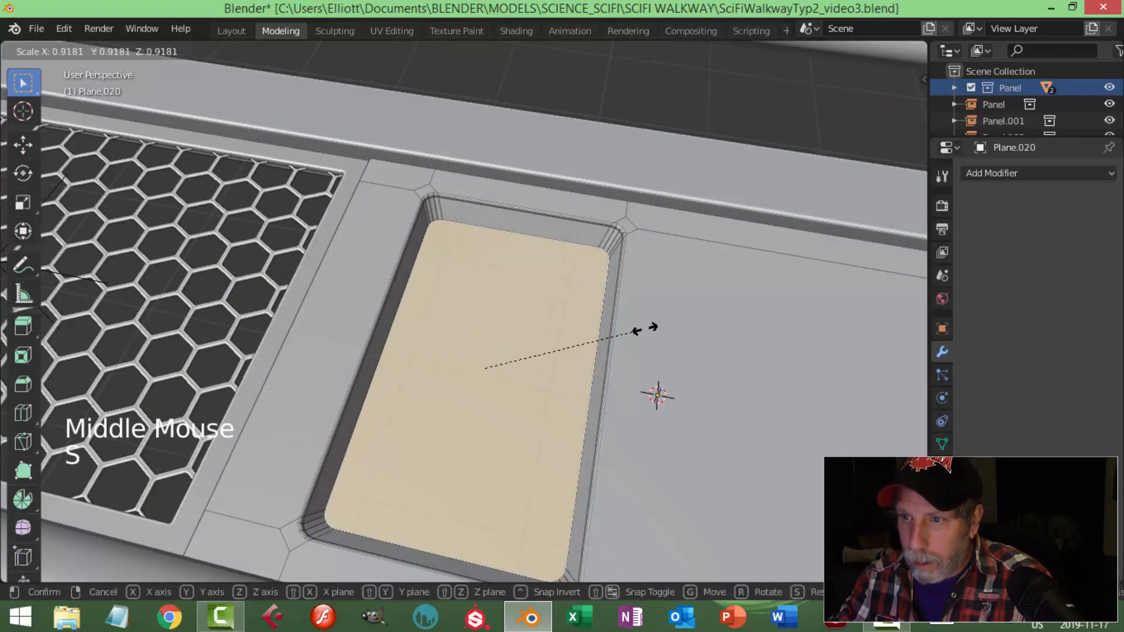
click(654, 324)
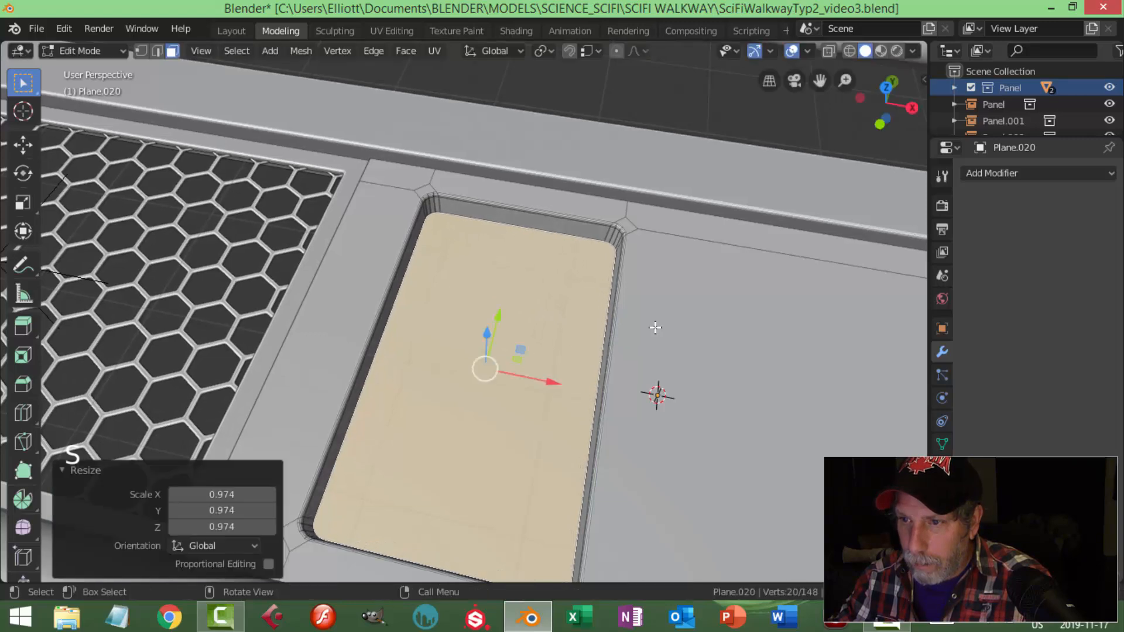
key(s)
key(x)
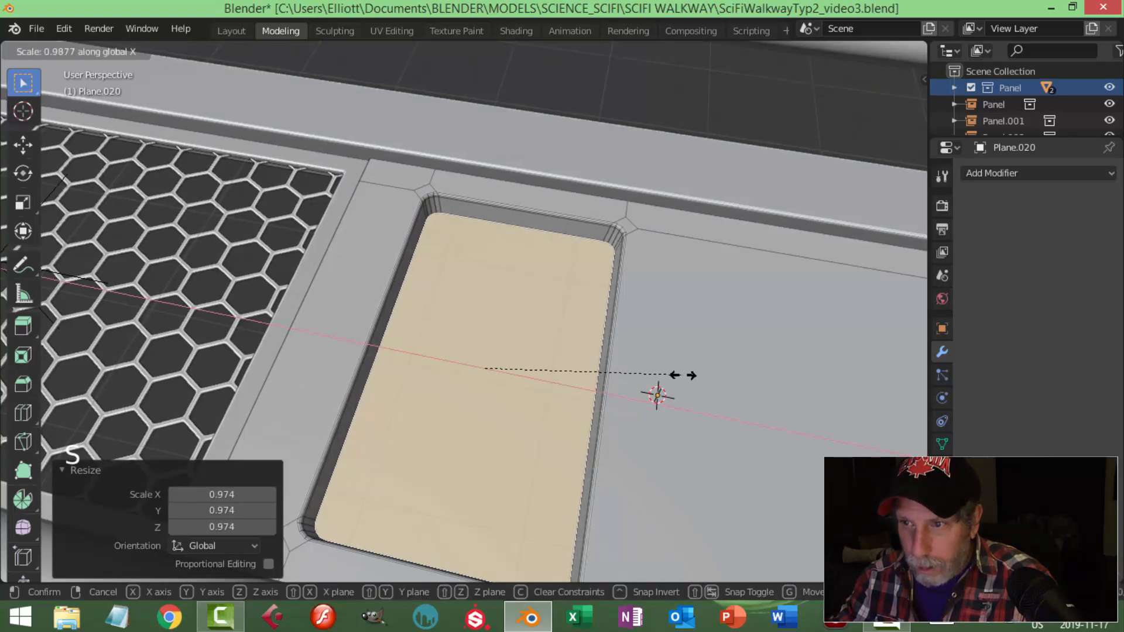
click(673, 373)
key(alt+a)
Return to Object Mode and adjust the viewport shading options to remove the bright edge highlights.
middle_drag(682, 371, 556, 373)
key(Tab)
key(alt+a)
scroll(555, 371, down, 1)
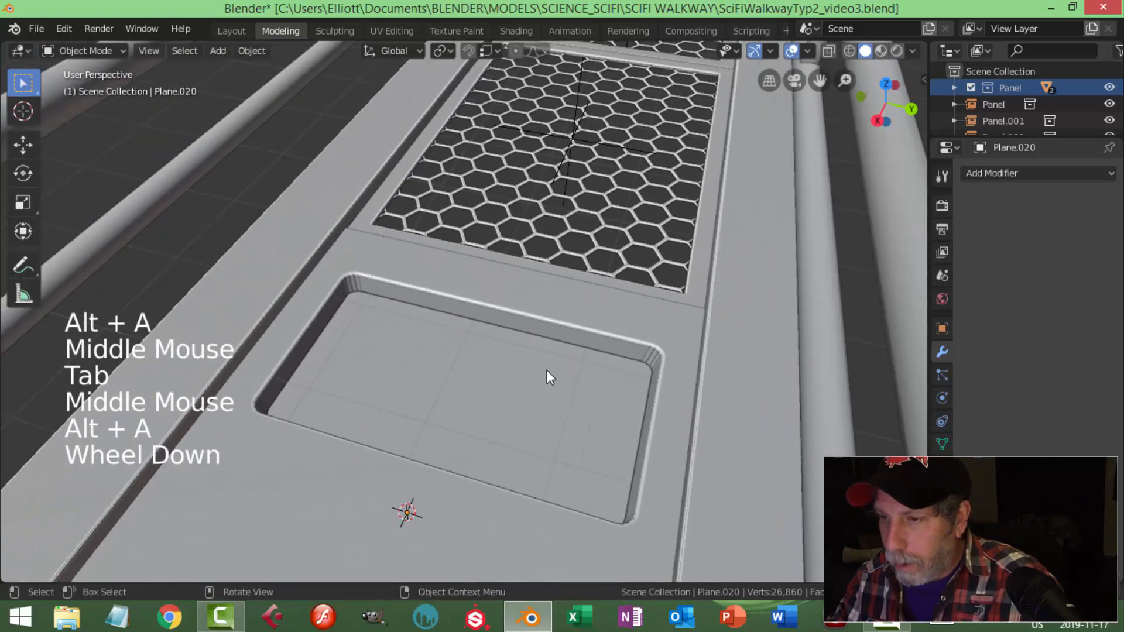
click(912, 52)
mouse_move(539, 357)
middle_down()
mouse_move(447, 329)
mouse_move(466, 335)
middle_up()
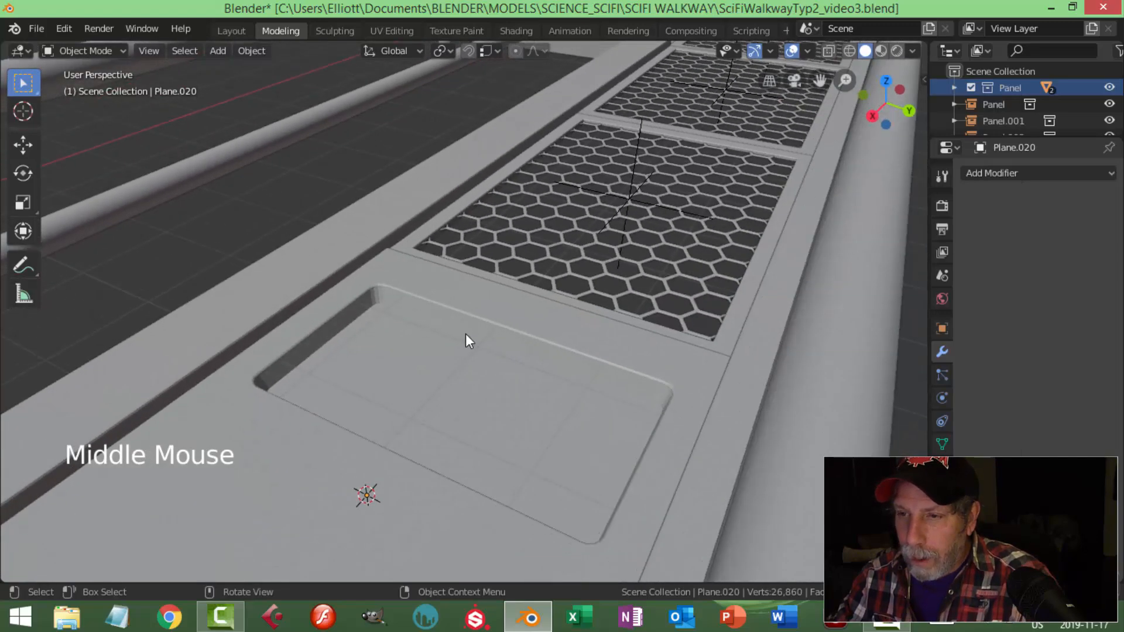
Apply smooth shading to the recess's walls and beveled rim faces, excluding the floor face.
key(Tab)
key(alt+a)
key(3)
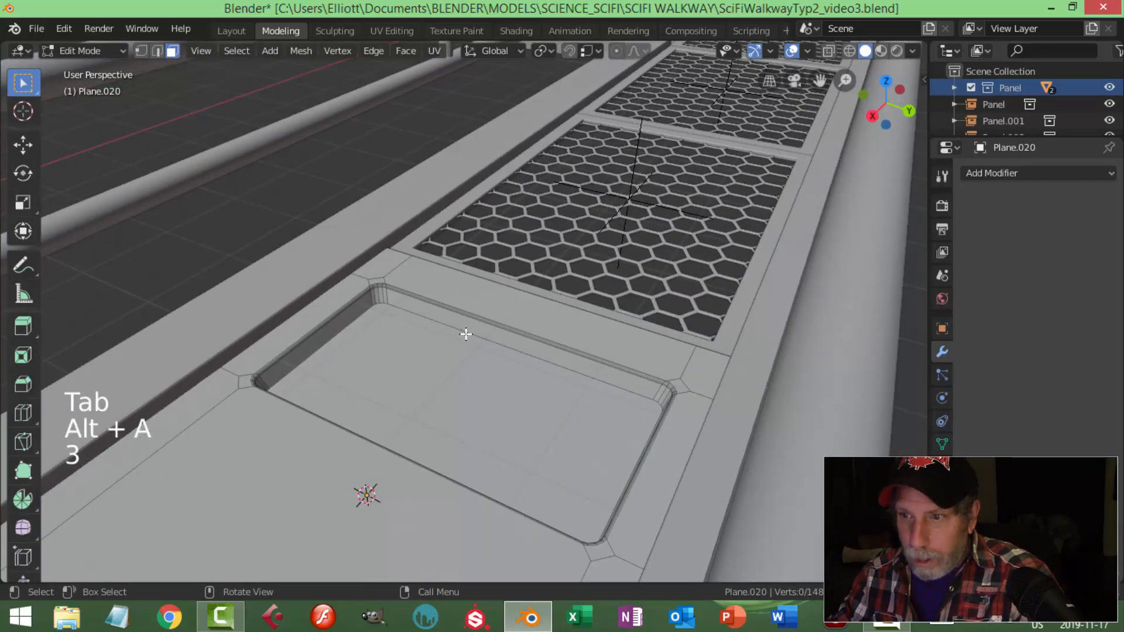
alt+shift+click(395, 297)
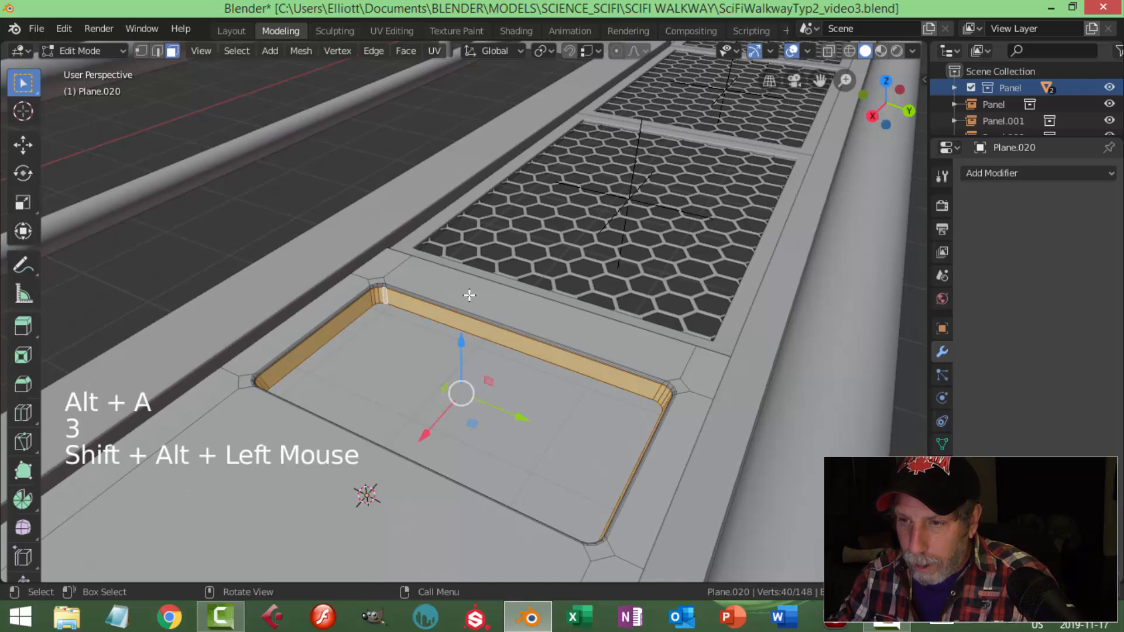
scroll(470, 295, up, 2)
key(ctrl+KP_Add)
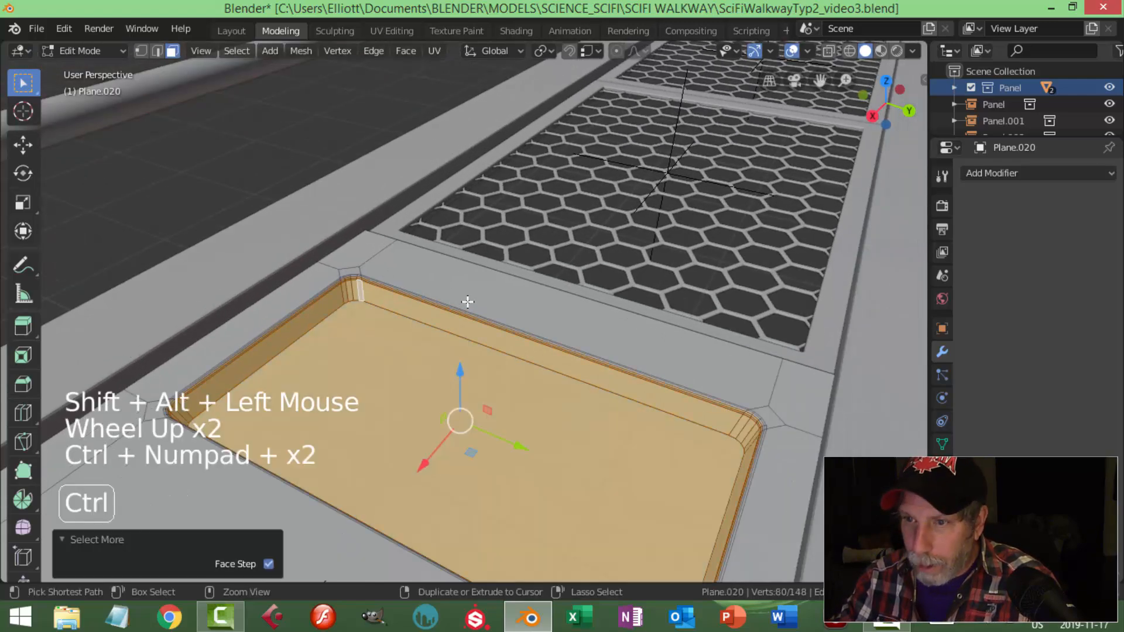
key(ctrl+KP_Add)
key(ctrl+KP_Add)
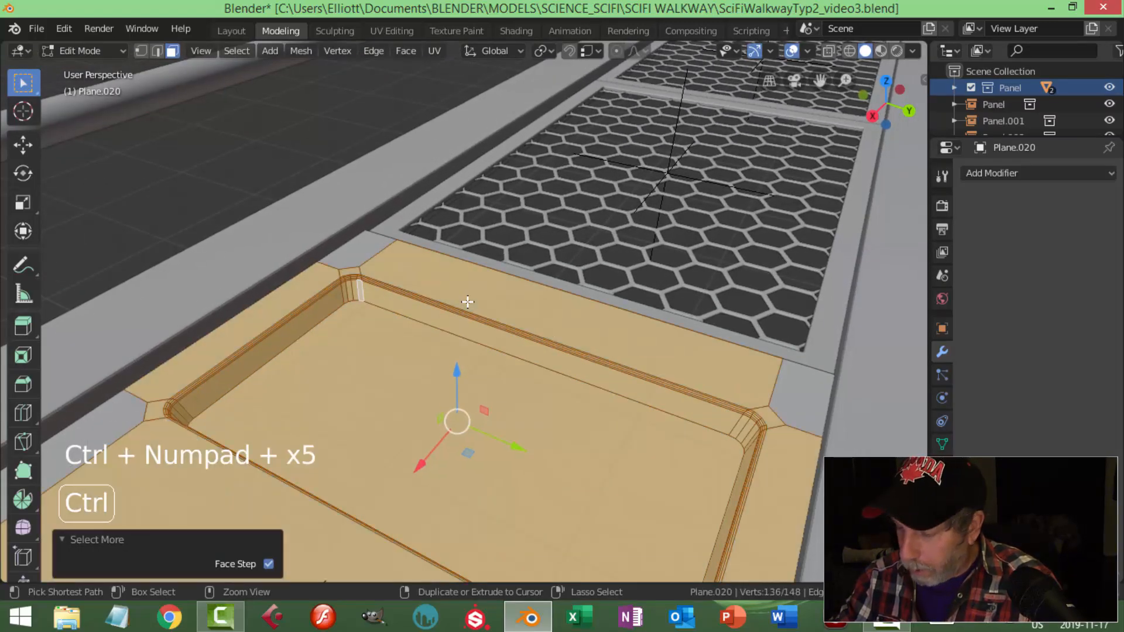
key(ctrl+KP_Subtract)
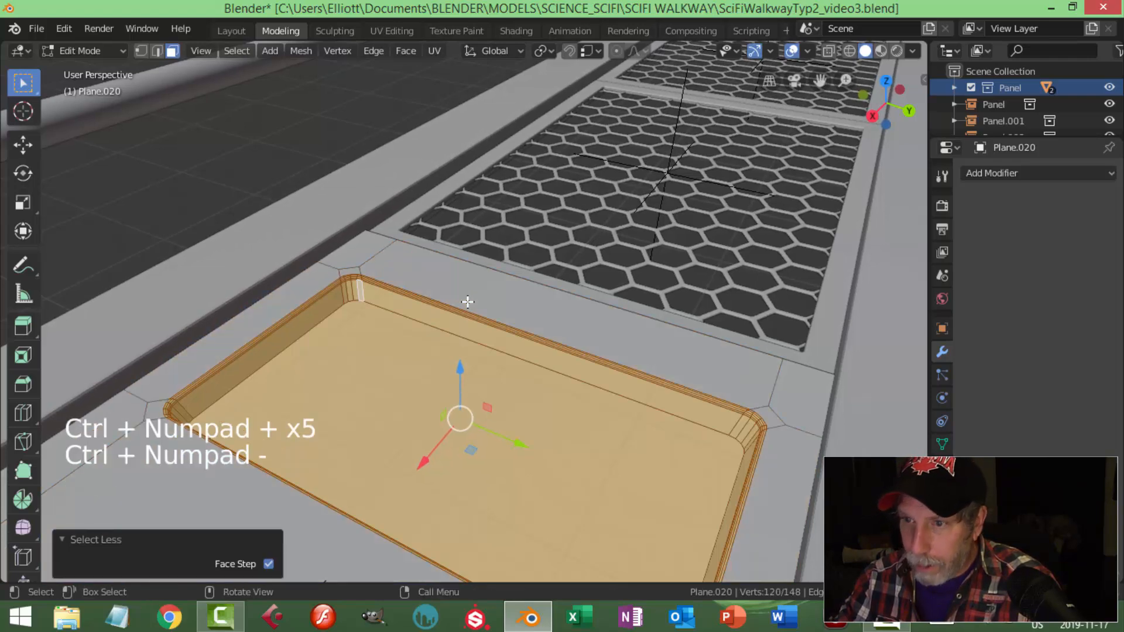
shift+click(485, 388)
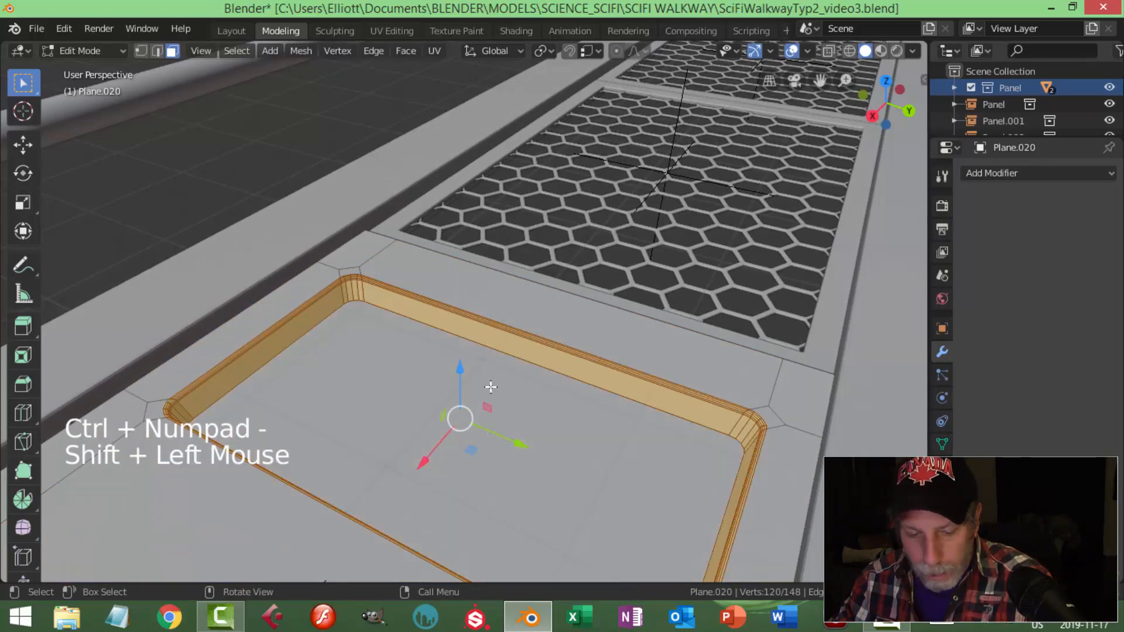
right_click(397, 305)
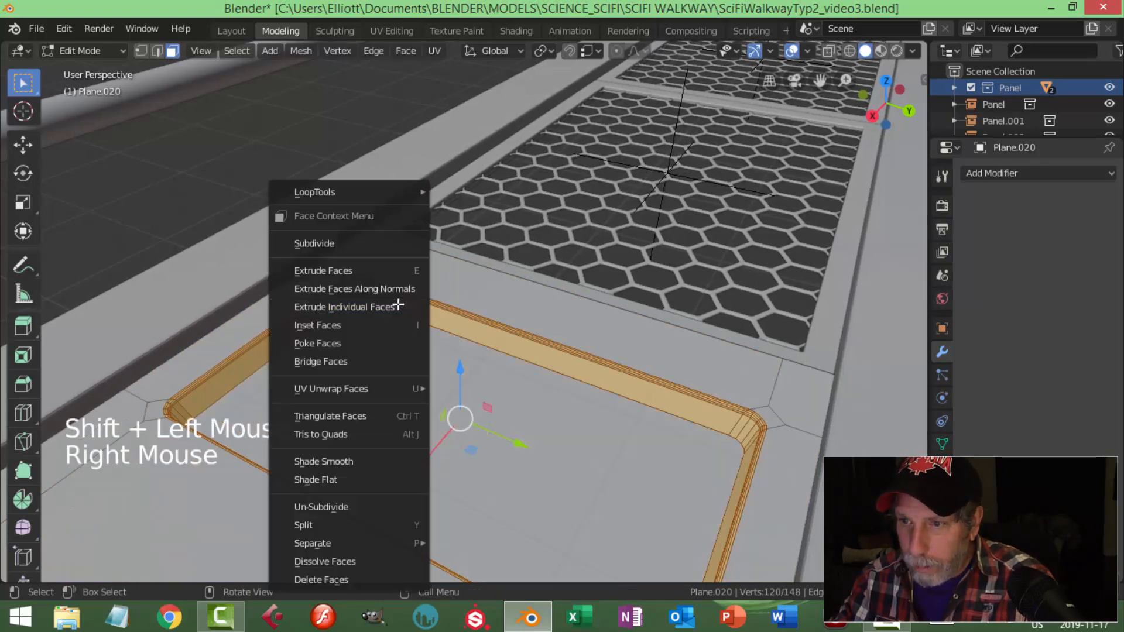
click(345, 461)
key(alt+a)
key(Tab)
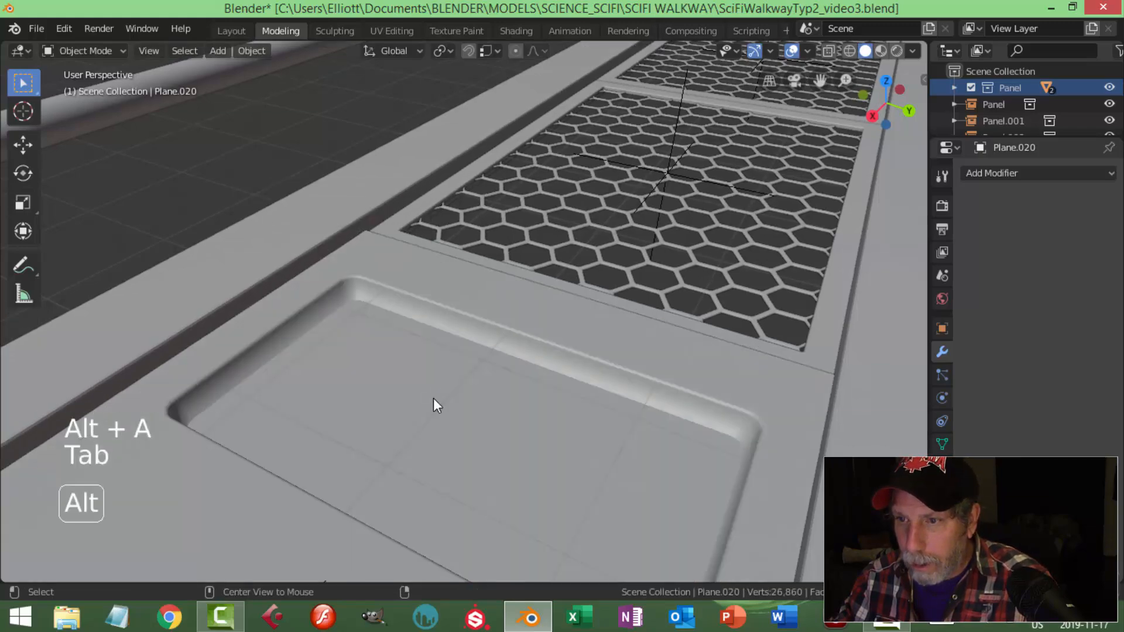
key(alt+a)
Unhide the separated plane and lower it along Z until it sits just over the recess.
scroll(433, 398, down, 3)
middle_drag(515, 391, 475, 248)
key(alt+h)
key(alt+a)
click(570, 351)
drag(476, 249, 515, 327)
Extrude the separated plane about 0.0643 m upward into a thin slab.
key(Tab)
key(a)
middle_drag(515, 328, 520, 347)
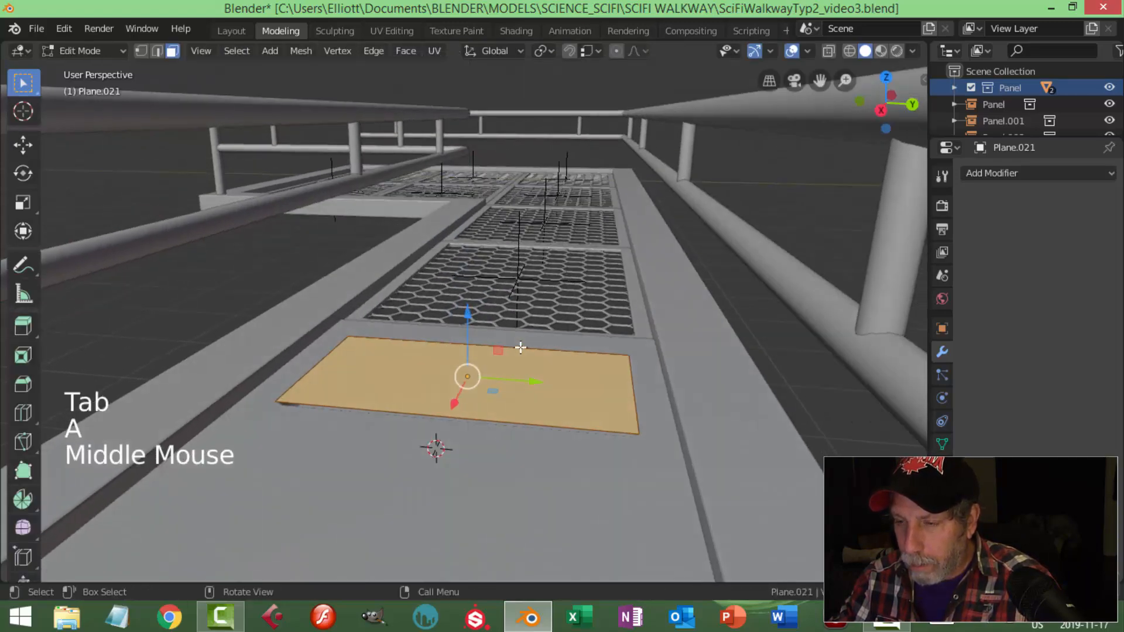
key(e)
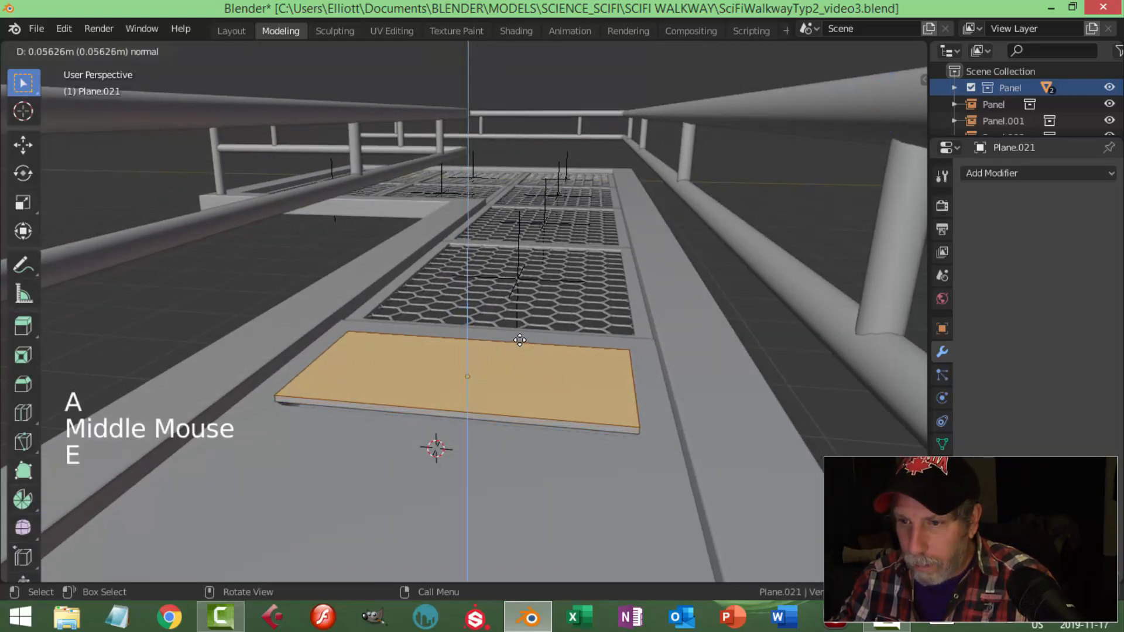
click(520, 340)
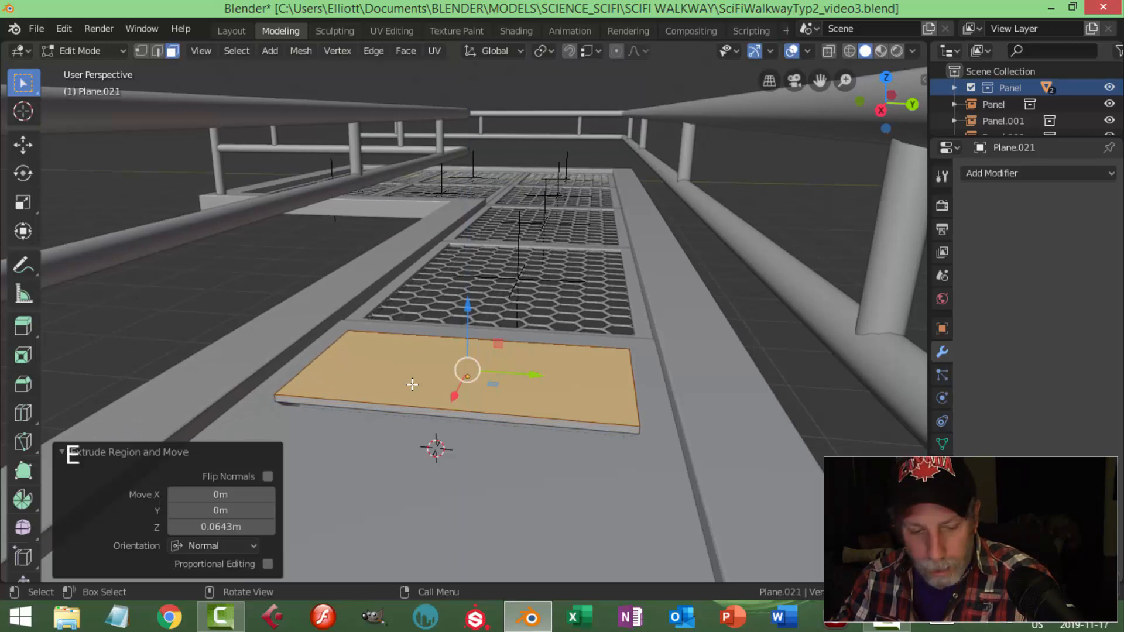
Bevel the slab's four vertical corner edges with a width of about 0.115 m and 4 segments.
key(alt+a)
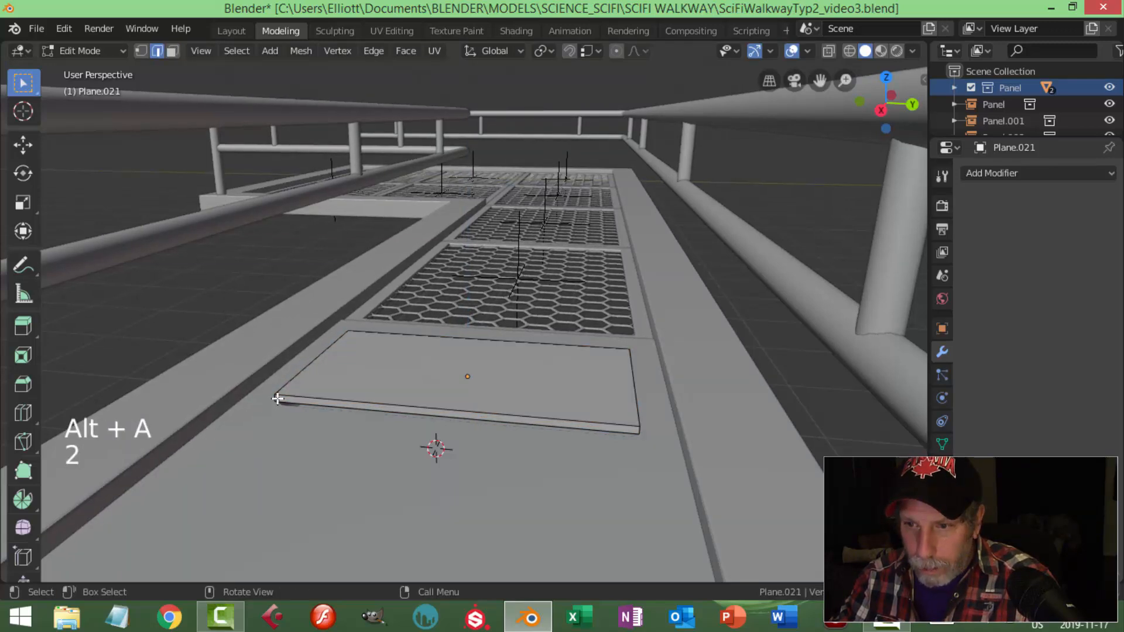
alt+shift+click(274, 398)
alt+shift+click(636, 428)
middle_drag(673, 414, 356, 422)
alt+shift+click(475, 445)
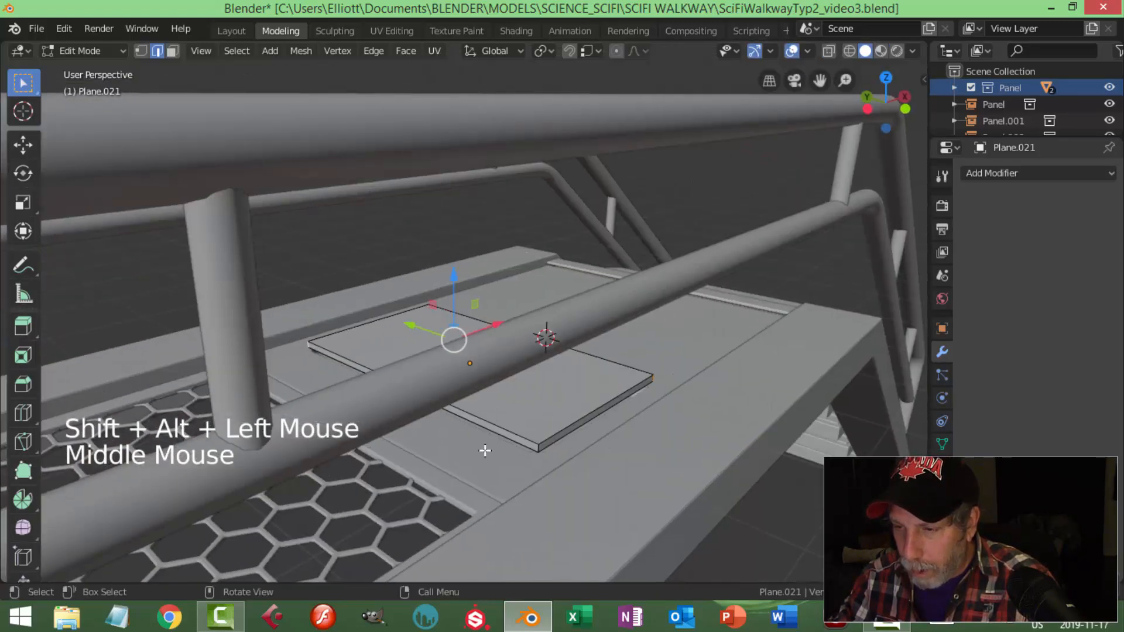
alt+shift+click(538, 448)
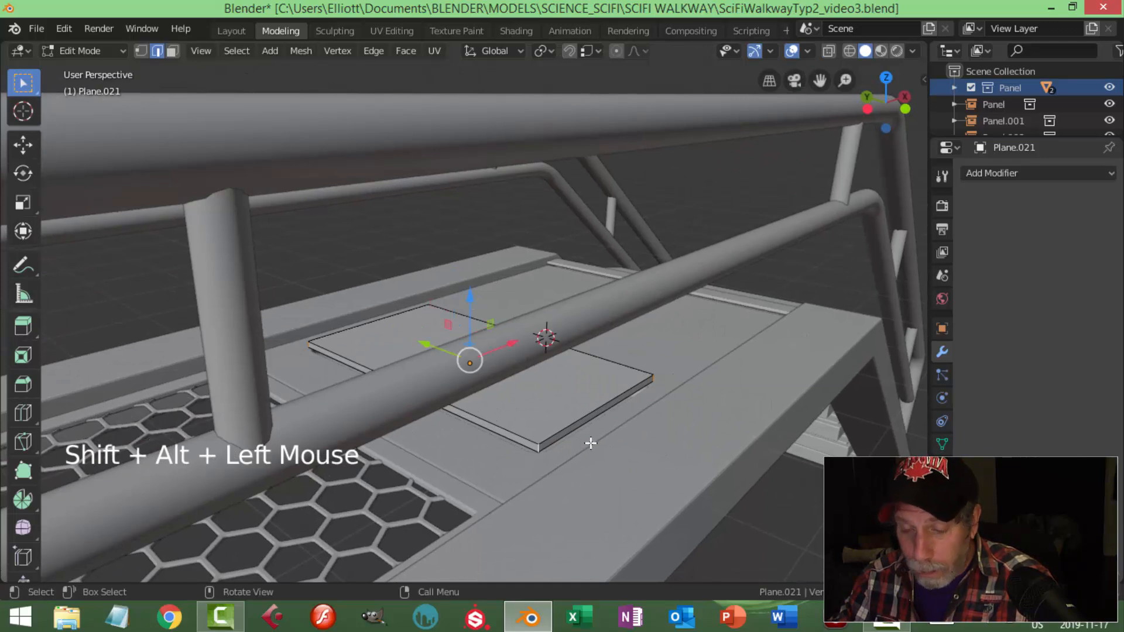
key(ctrl+b)
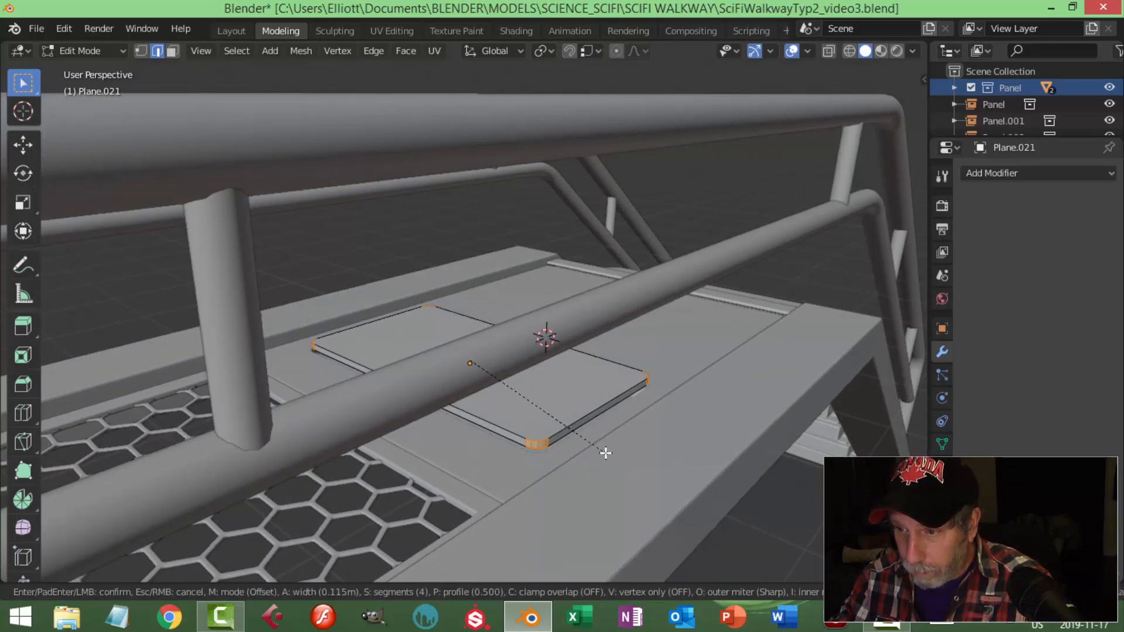
click(603, 451)
key(Tab)
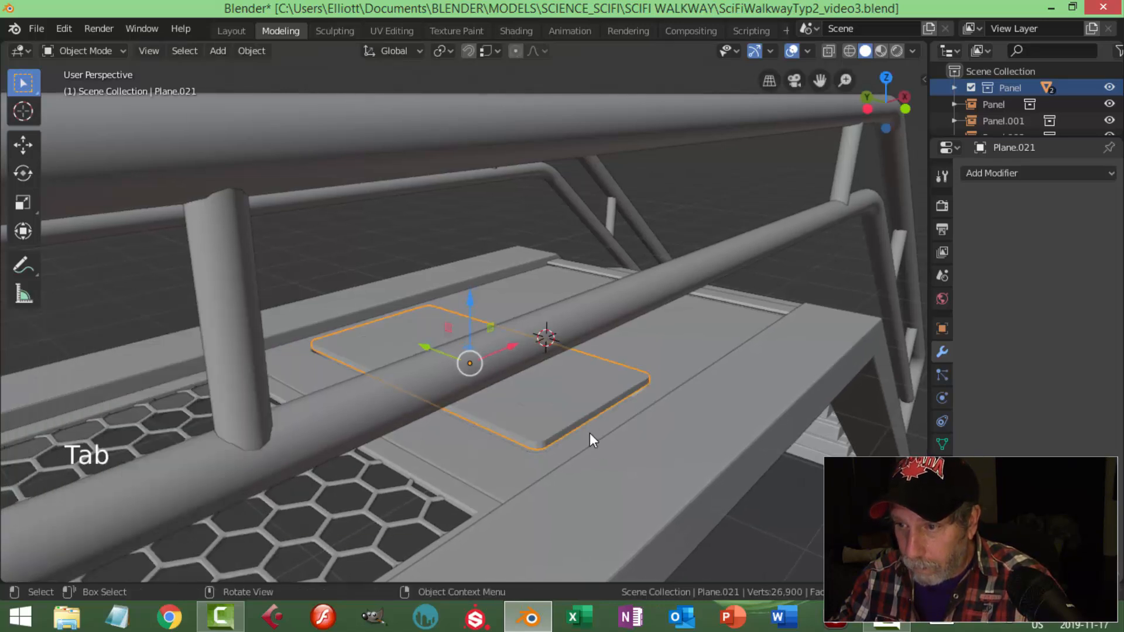
Raise the rounded slab slightly along Z so it clears the plate above the recess.
key(alt+a)
click(489, 344)
drag(469, 304, 584, 409)
Bevel the rim around the slab's top face with a width of about 0.007 m and 4 segments.
key(Tab)
scroll(585, 409, down, 1)
scroll(584, 409, up, 2)
key(alt+a)
alt+shift+click(625, 432)
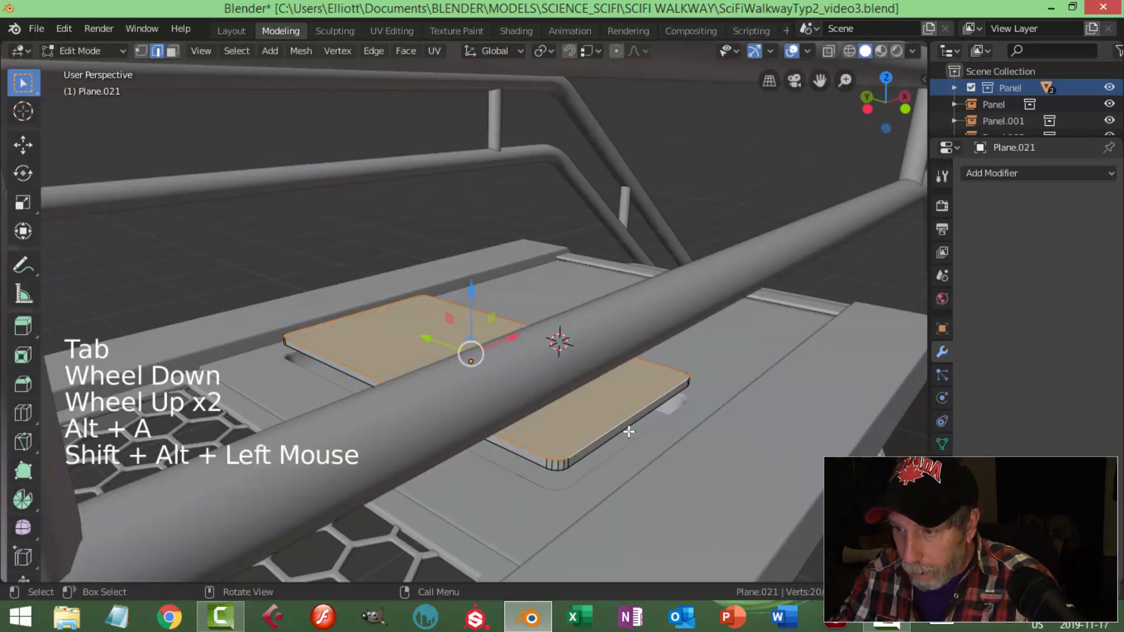
key(ctrl+b)
key(shift)
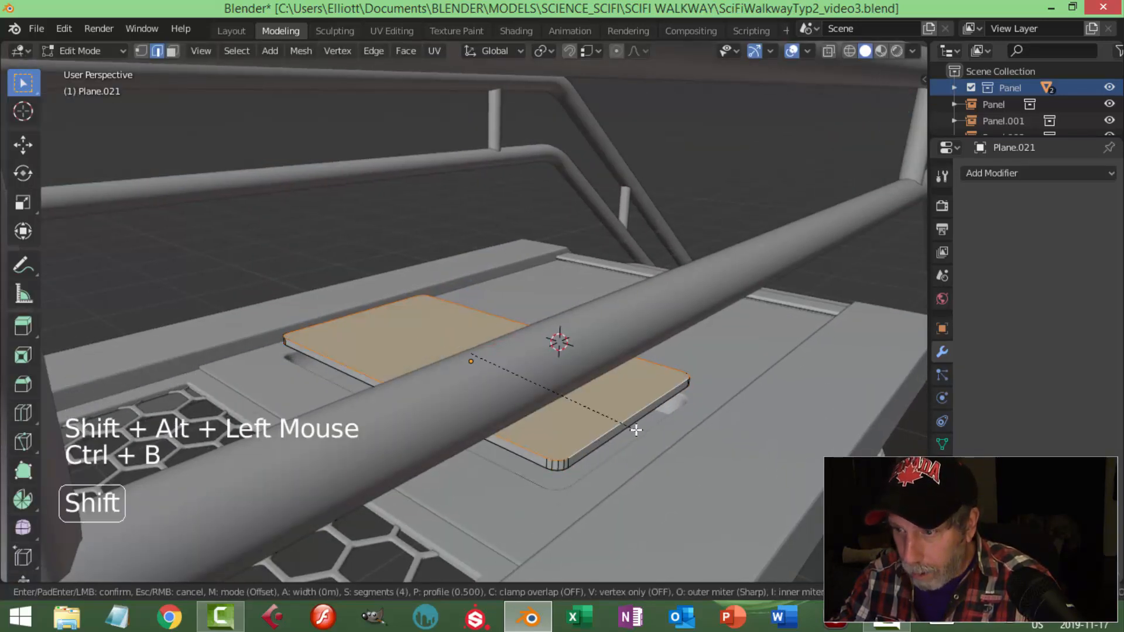
click(643, 441)
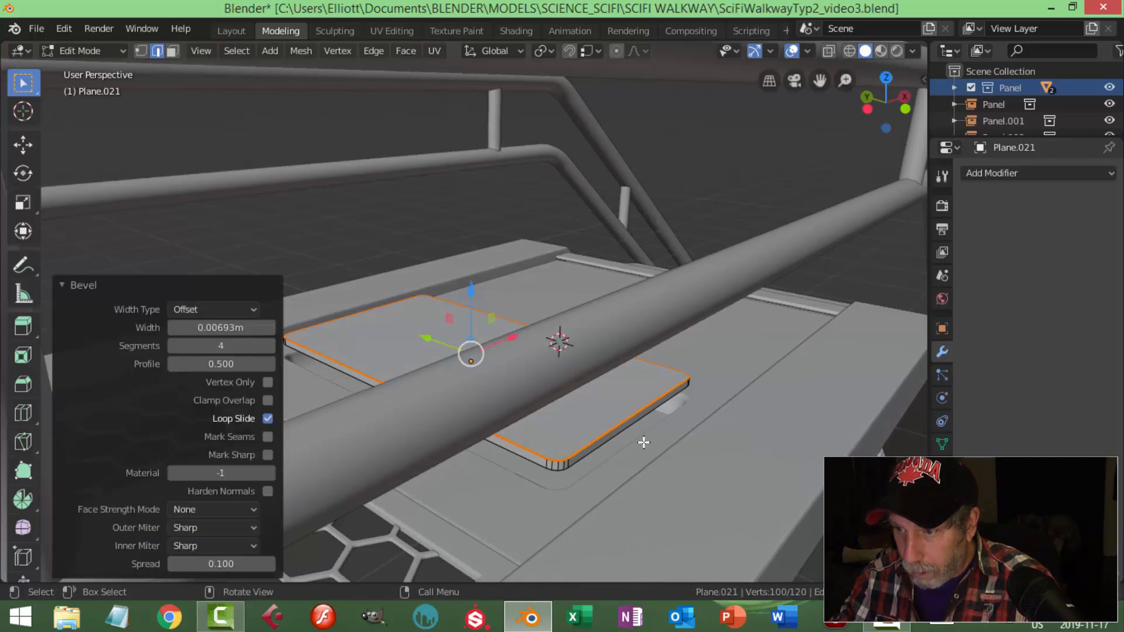
Lower the rounded slab 0.173 m along Z so it sits in the plate's recess.
key(Tab)
drag(476, 300, 473, 319)
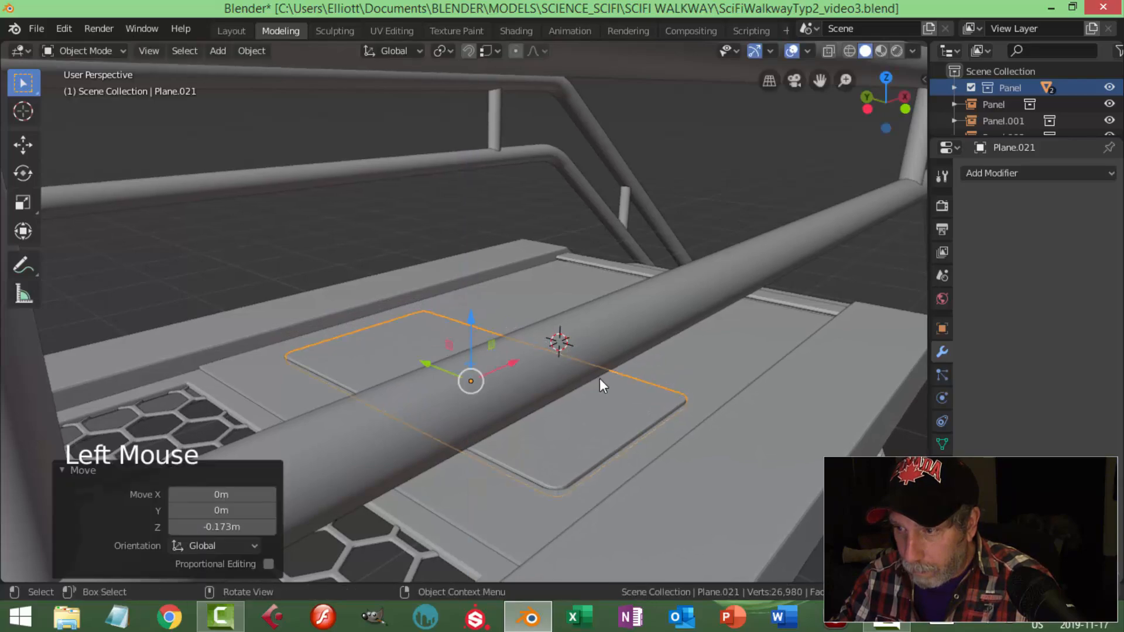
key(alt+a)
scroll(662, 350, down, 3)
middle_drag(662, 350, 375, 415)
scroll(496, 397, up, 1)
middle_drag(497, 398, 399, 336)
scroll(508, 413, up, 3)
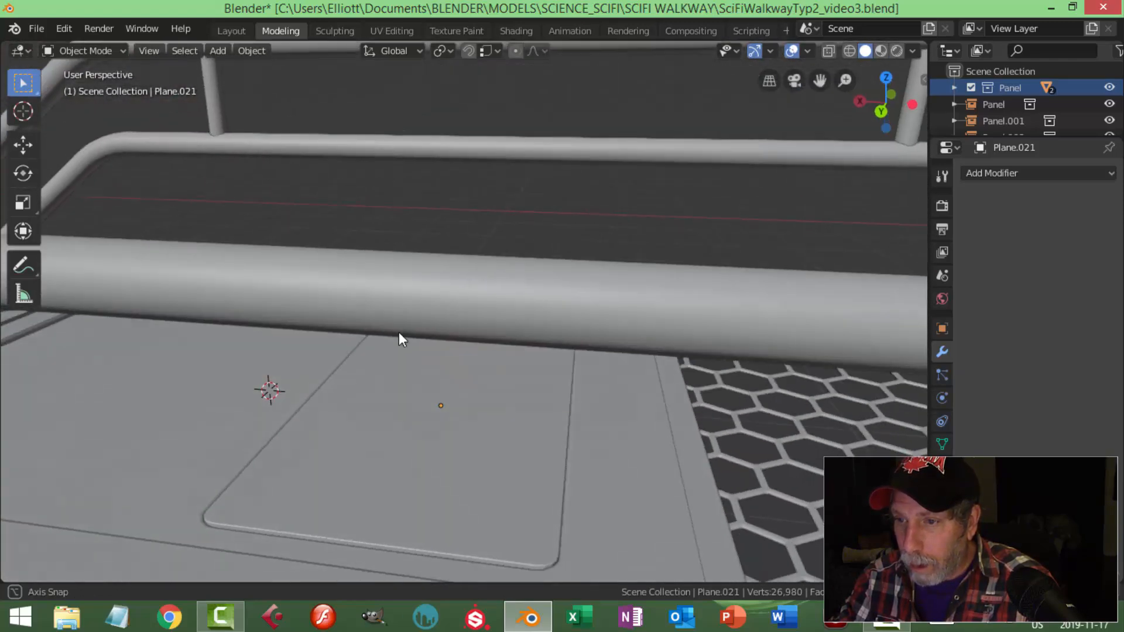
scroll(401, 336, down, 1)
middle_drag(447, 376, 532, 396)
Duplicate the rounded slab and place the copy just above the original.
click(490, 421)
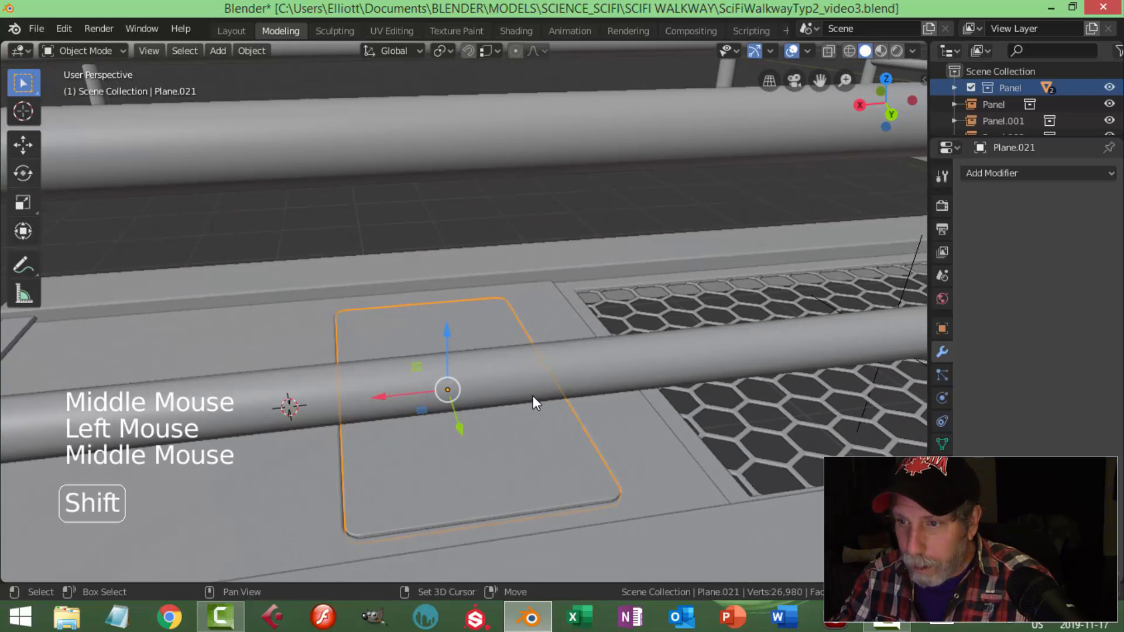
key(shift+d)
click(477, 342)
middle_drag(478, 342, 573, 353)
Shorten the slab copy along Y in wireframe top view by moving both ends inward, the lower one by 0.893 m.
key(Tab)
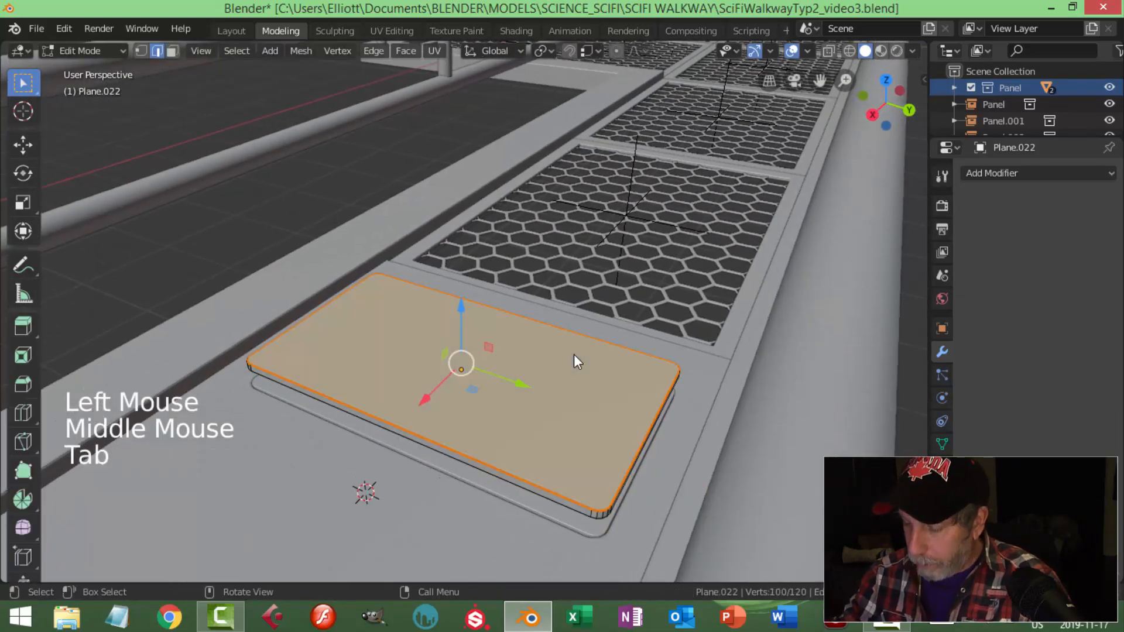
key(KP_7)
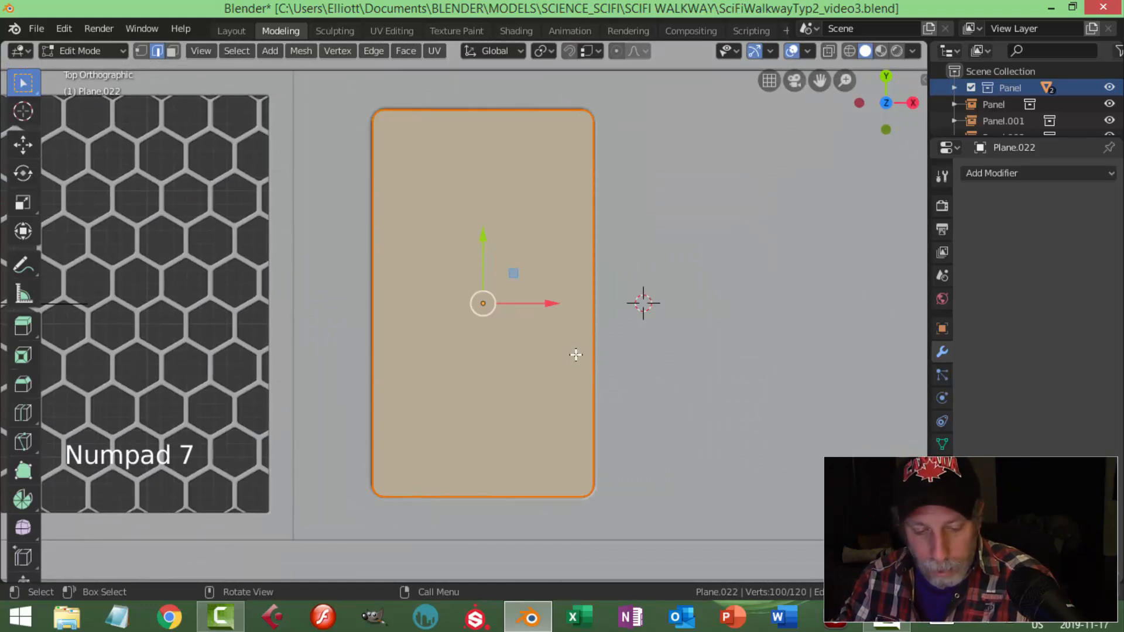
key(z)
click(453, 356)
key(alt+a)
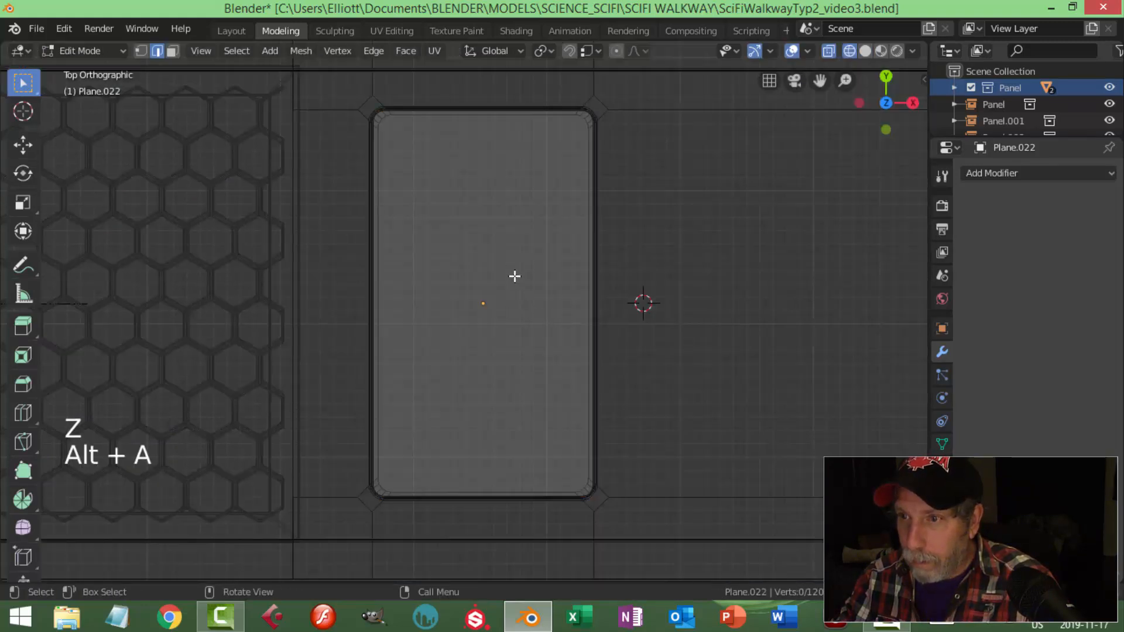
scroll(409, 169, down, 2)
key(b)
drag(359, 138, 647, 254)
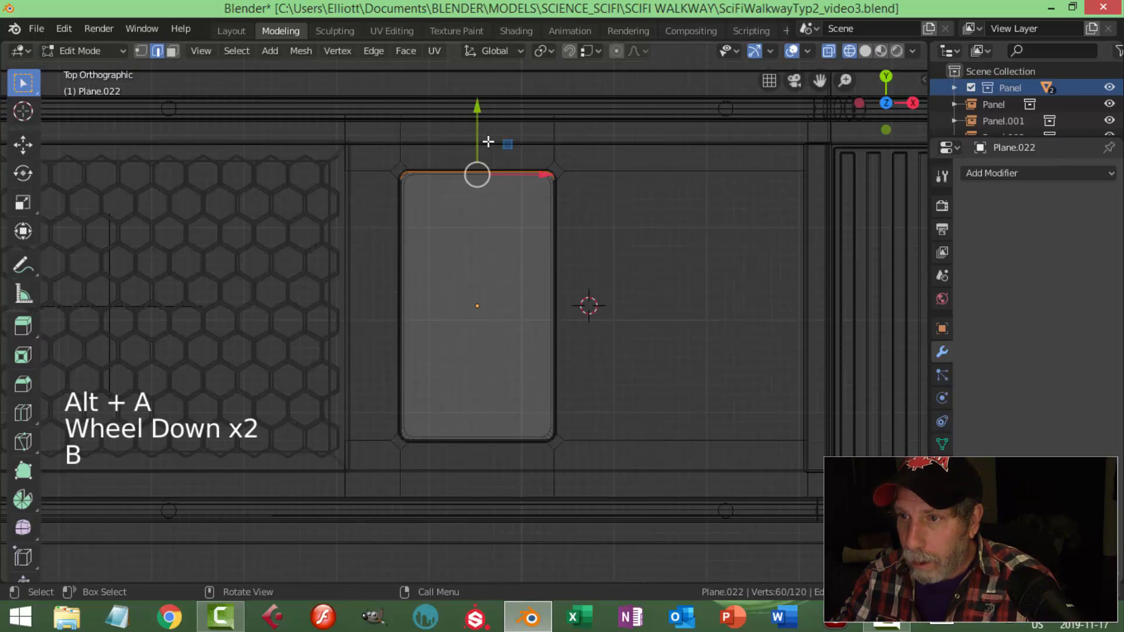
drag(478, 113, 502, 231)
key(alt+a)
key(b)
drag(336, 384, 653, 484)
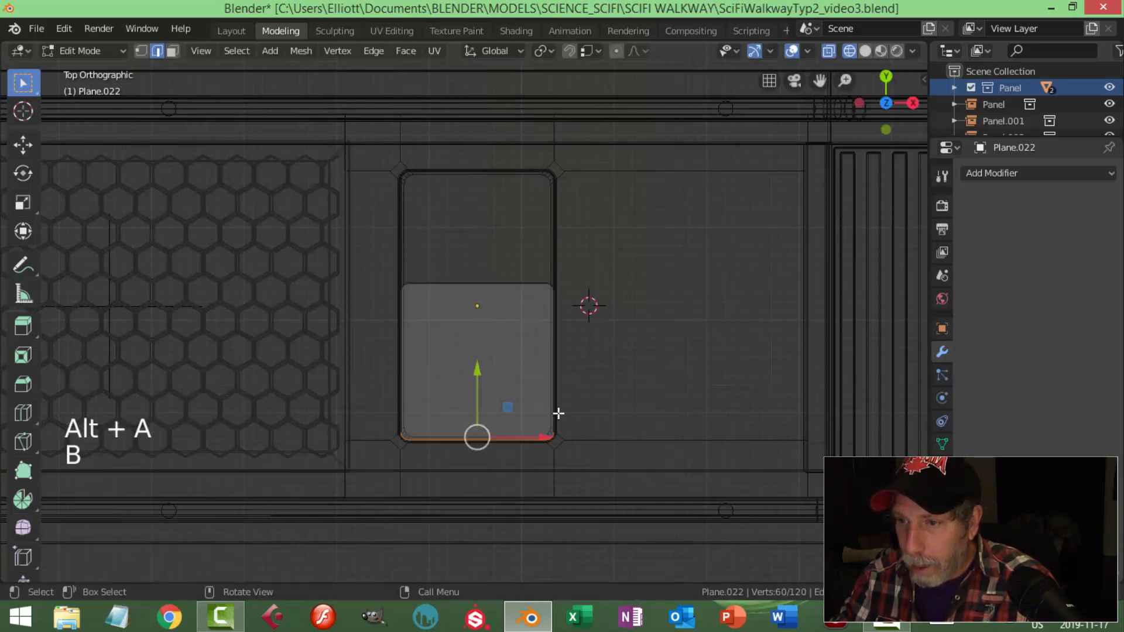
drag(478, 375, 490, 294)
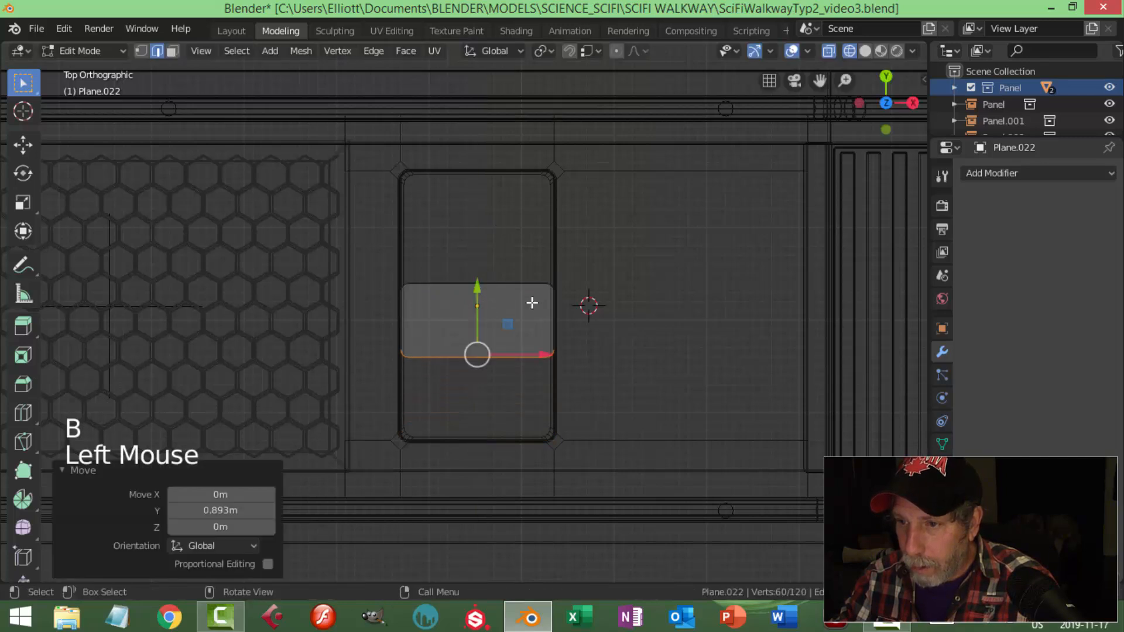
Narrow the copy along X by moving both long sides inward, shifting the right side by -0.625 m.
key(alt+a)
key(b)
drag(360, 255, 456, 396)
drag(469, 320, 530, 333)
key(alt+a)
key(b)
drag(514, 254, 586, 378)
drag(610, 322, 554, 328)
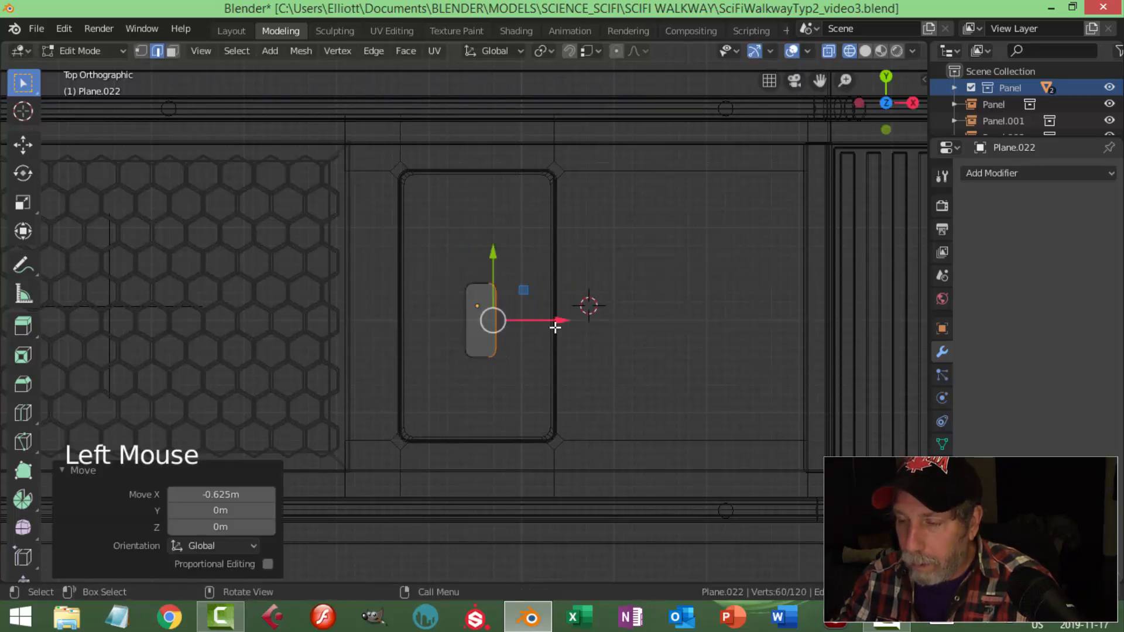
Centre the small rounded block on the slab and shift it -0.527 m along X towards the hexagonal grate.
key(a)
key(g)
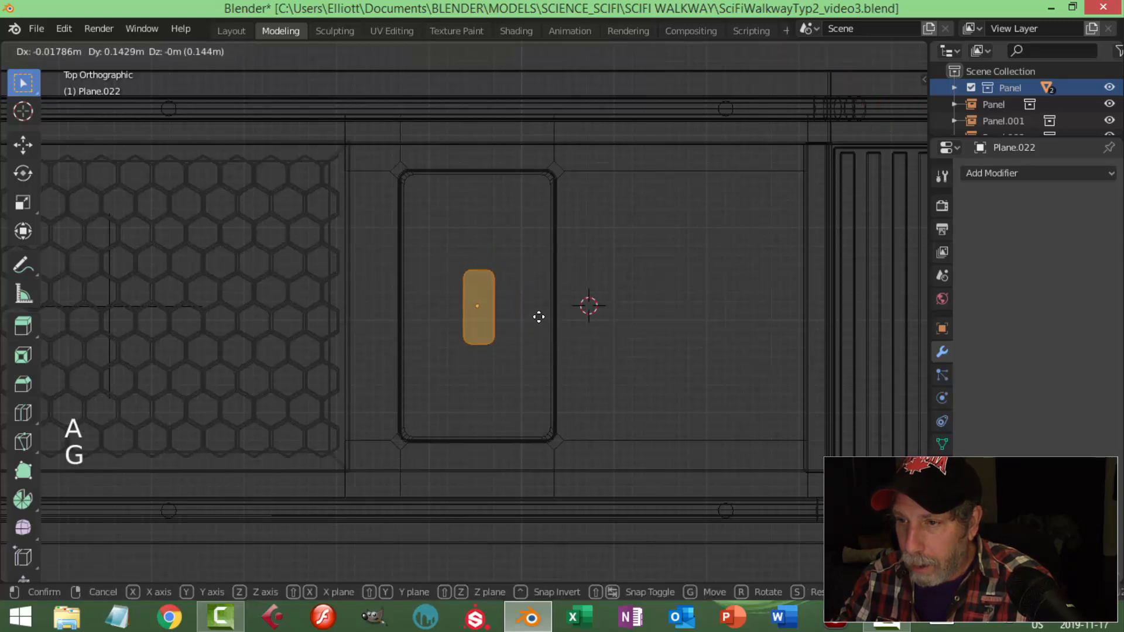
click(538, 317)
mouse_move(539, 313)
mouse_down()
mouse_move(496, 314)
mouse_move(519, 317)
mouse_up()
middle_drag(577, 342, 451, 290)
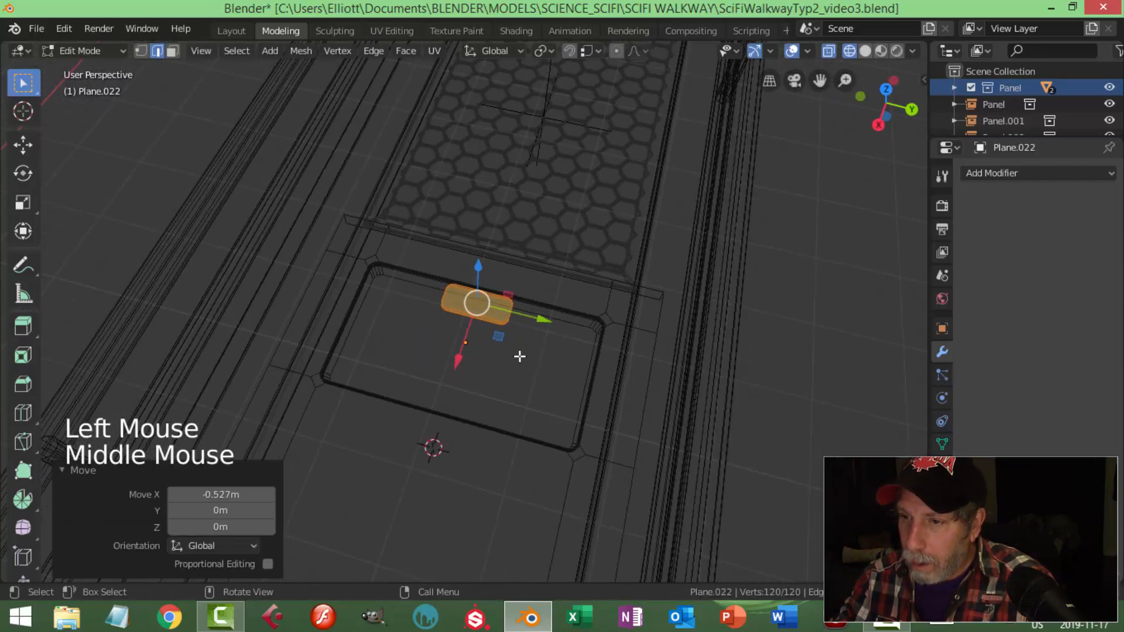
middle_drag(519, 354, 477, 310)
key(z)
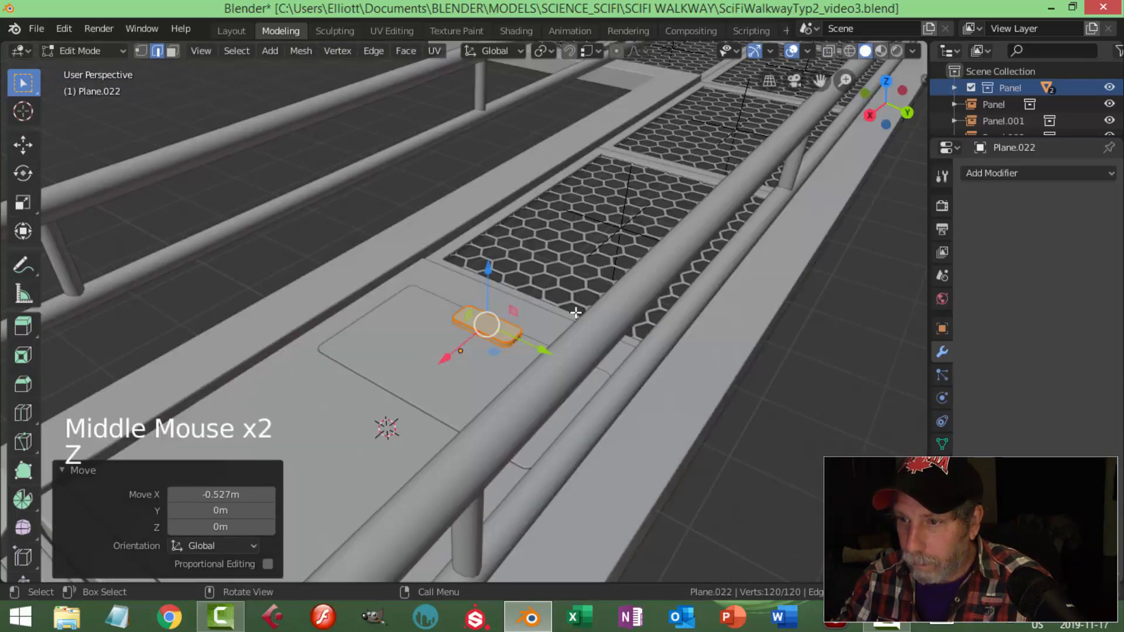
key(alt+a)
mouse_move(614, 353)
middle_down()
mouse_move(565, 363)
mouse_move(555, 349)
mouse_move(569, 341)
middle_up()
Set the small block's origin to its geometry.
key(Tab)
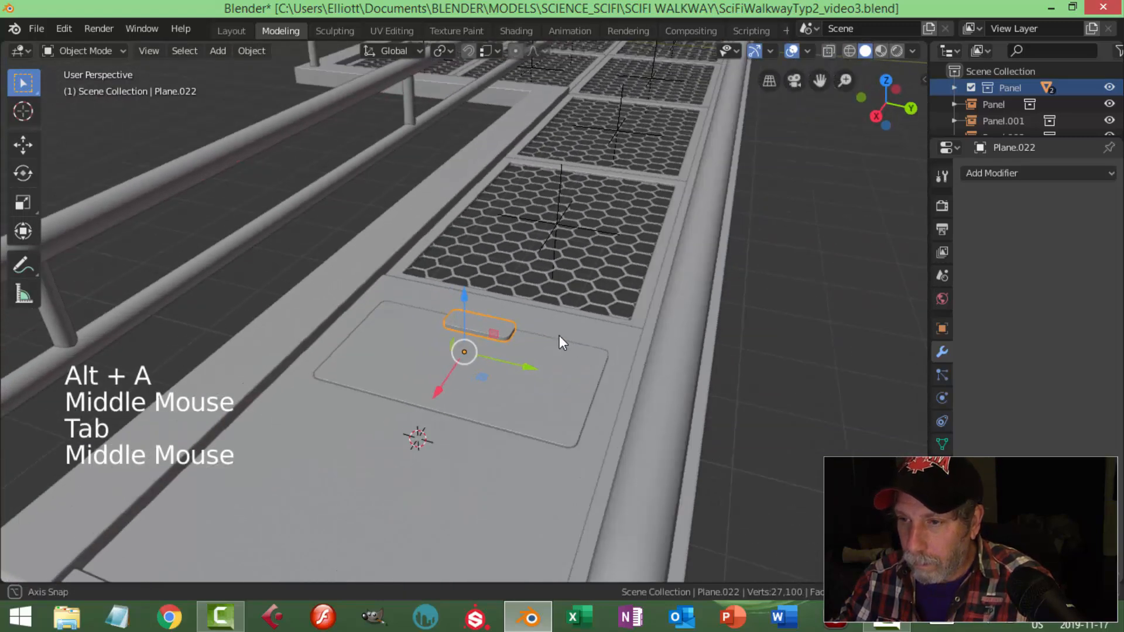
click(257, 54)
mouse_move(280, 90)
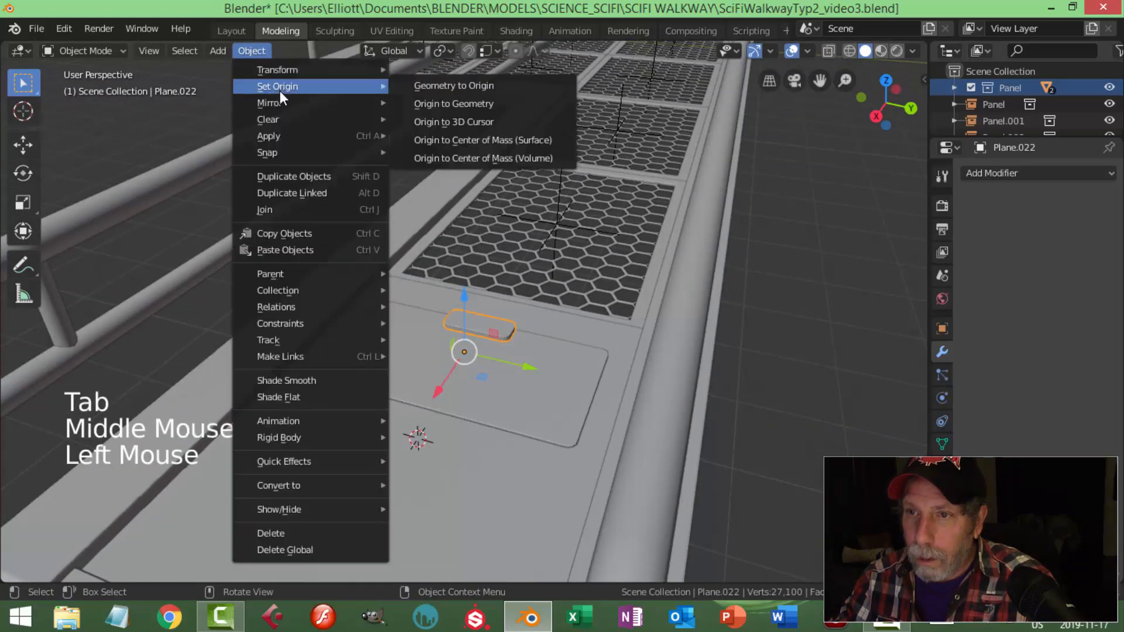
click(419, 99)
Scale the small block by 2.097 along Z and adjust its height so it intersects the slab's surface.
middle_drag(570, 251, 497, 242)
scroll(560, 311, up, 2)
middle_drag(559, 311, 596, 340)
key(Tab)
key(a)
key(s)
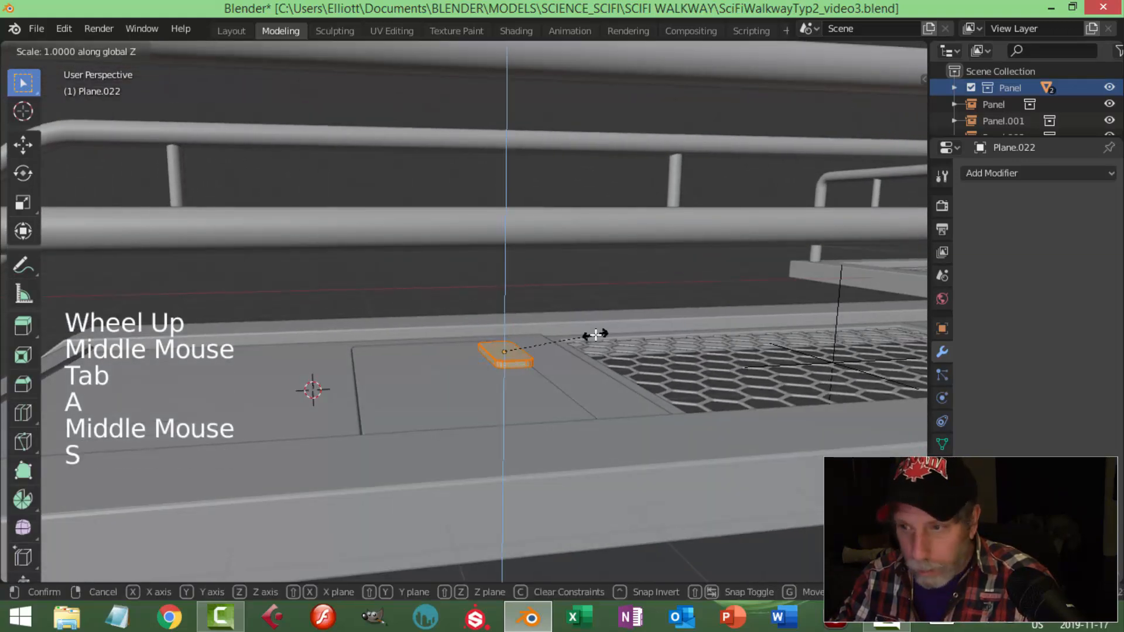
click(683, 421)
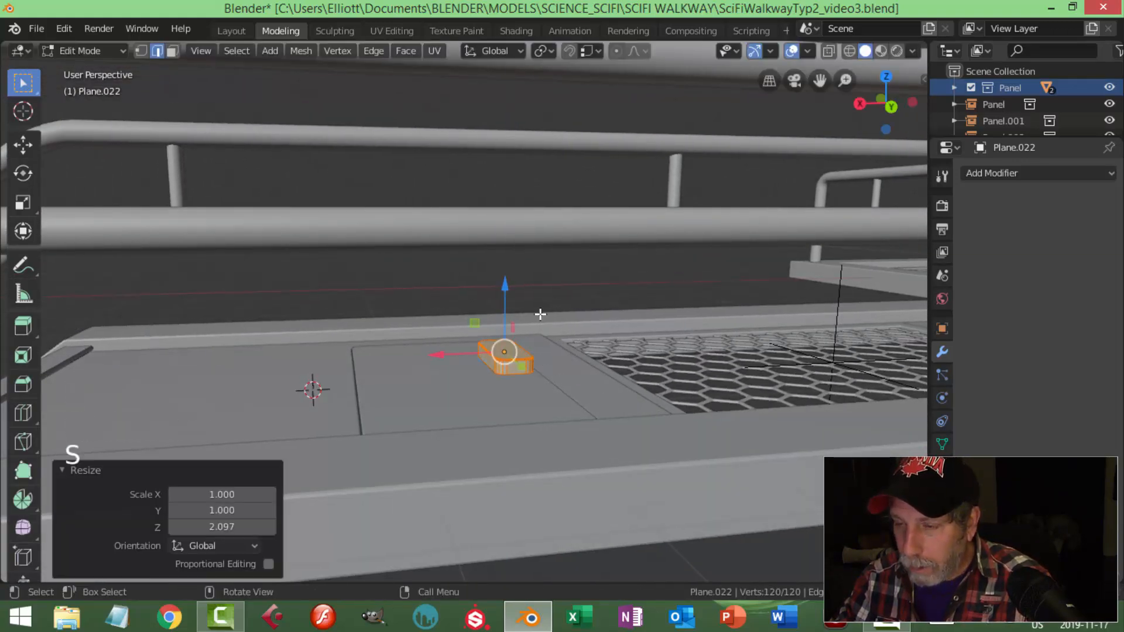
drag(512, 293, 552, 314)
key(Tab)
key(alt+a)
Add a Boolean Difference modifier to the slab with the small block as cutter, and apply it.
middle_drag(552, 313, 529, 387)
click(456, 378)
middle_drag(456, 378, 598, 346)
click(988, 175)
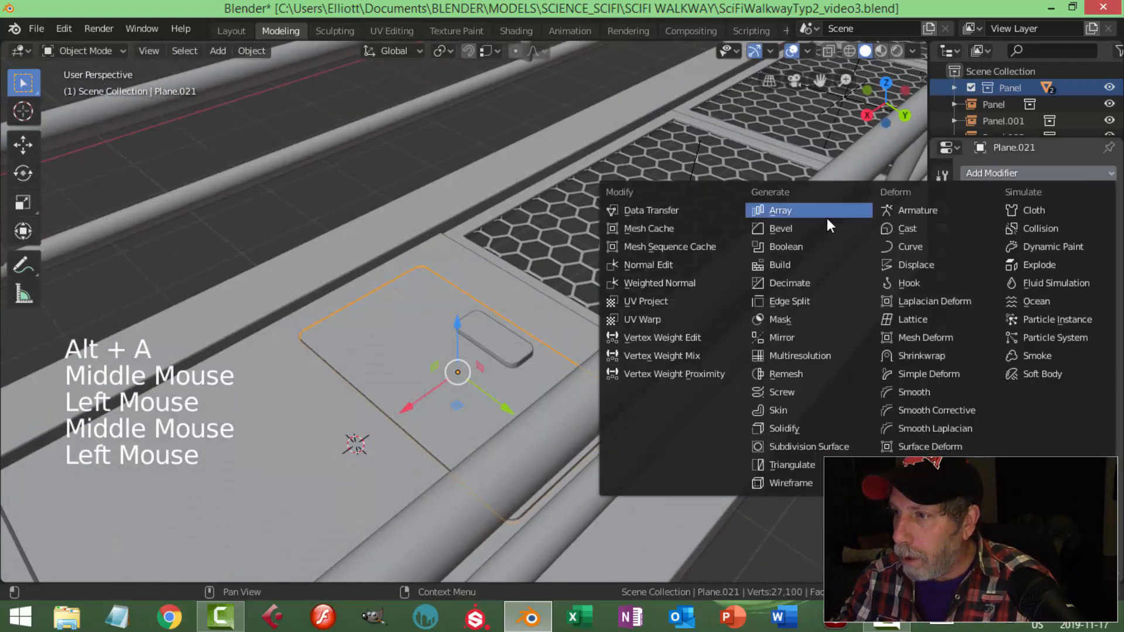
click(809, 243)
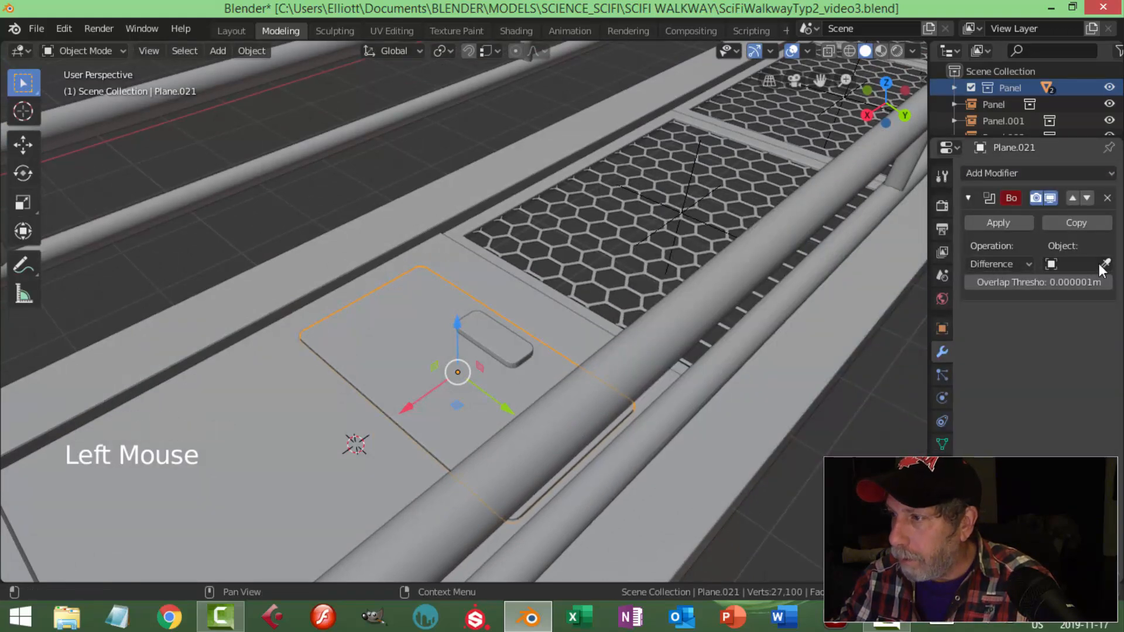
click(491, 323)
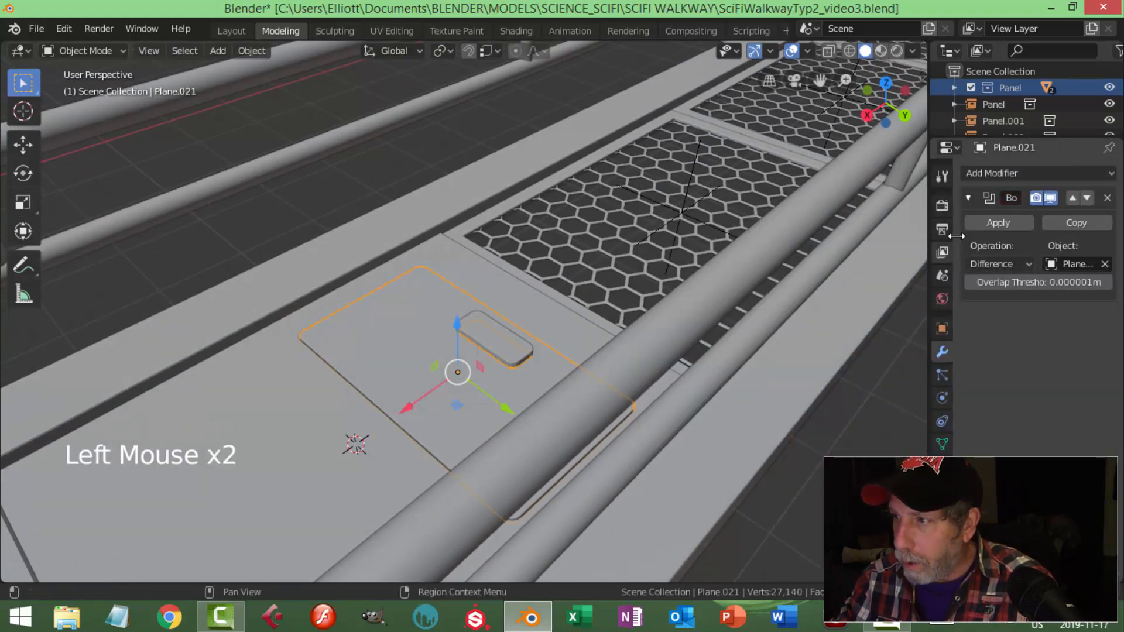
click(997, 223)
Check the cut handle slot with the cutter block hidden, and delete the cutter.
click(515, 339)
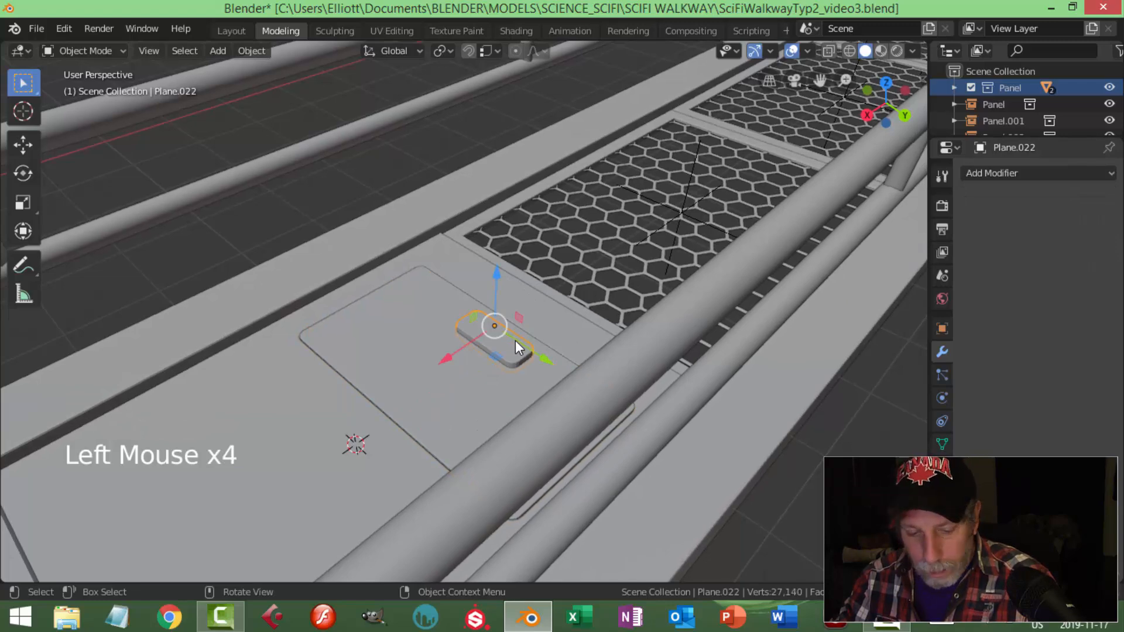
key(h)
middle_drag(495, 357, 529, 374)
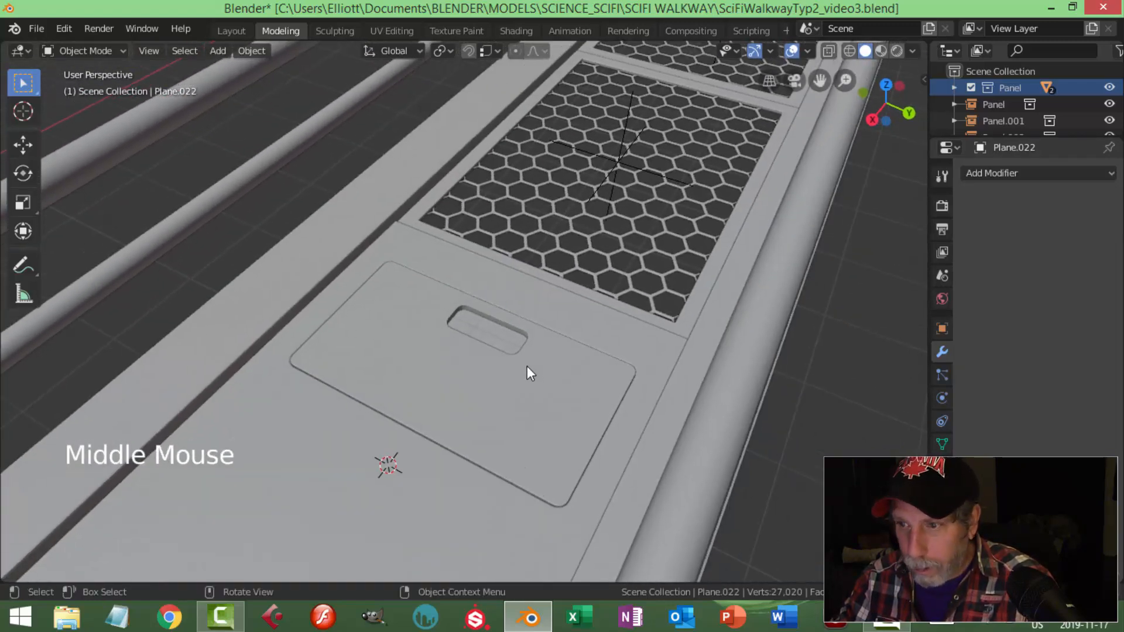
scroll(527, 366, up, 3)
key(alt+h)
key(alt+a)
click(535, 365)
key(x)
click(540, 364)
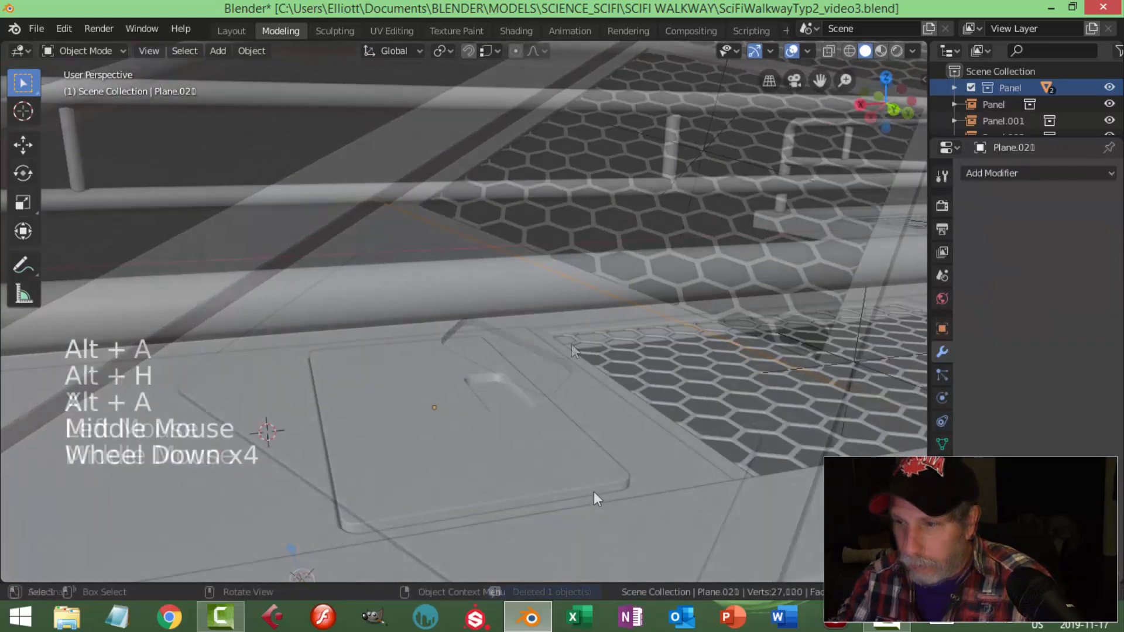
Select the slotted slab and adjust its height along Z over the recess.
middle_drag(593, 497, 595, 448)
click(591, 454)
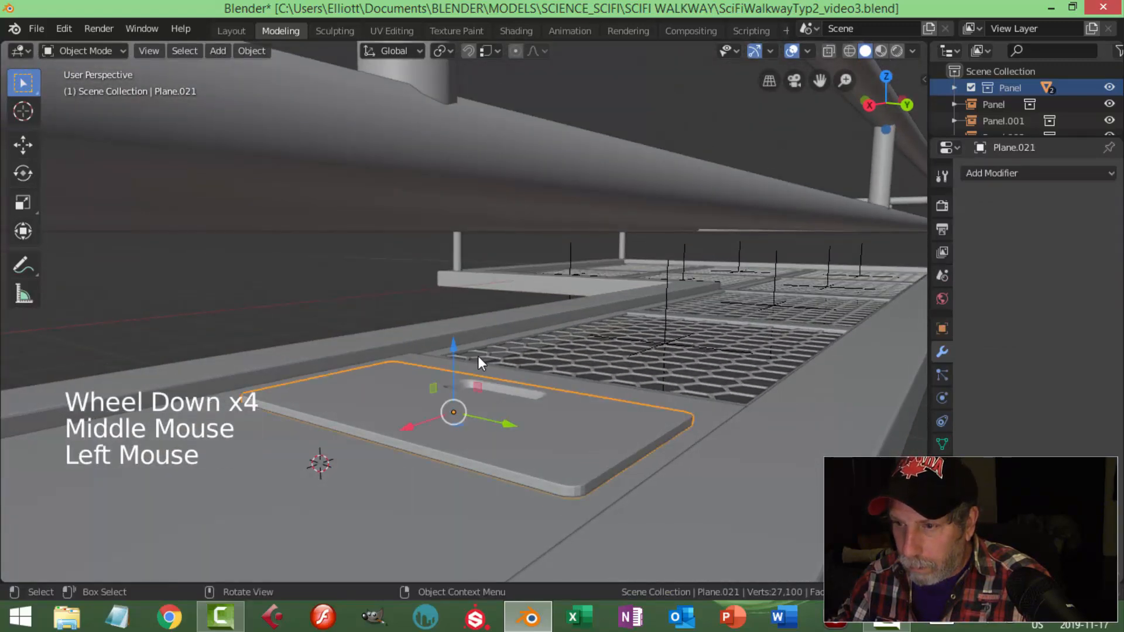
drag(455, 343, 469, 344)
middle_drag(469, 343, 584, 388)
key(alt+a)
scroll(557, 441, up, 3)
scroll(589, 430, down, 2)
Examine the recess beneath the slotted slab by temporarily hiding the slab.
middle_drag(589, 432, 535, 472)
click(604, 462)
key(h)
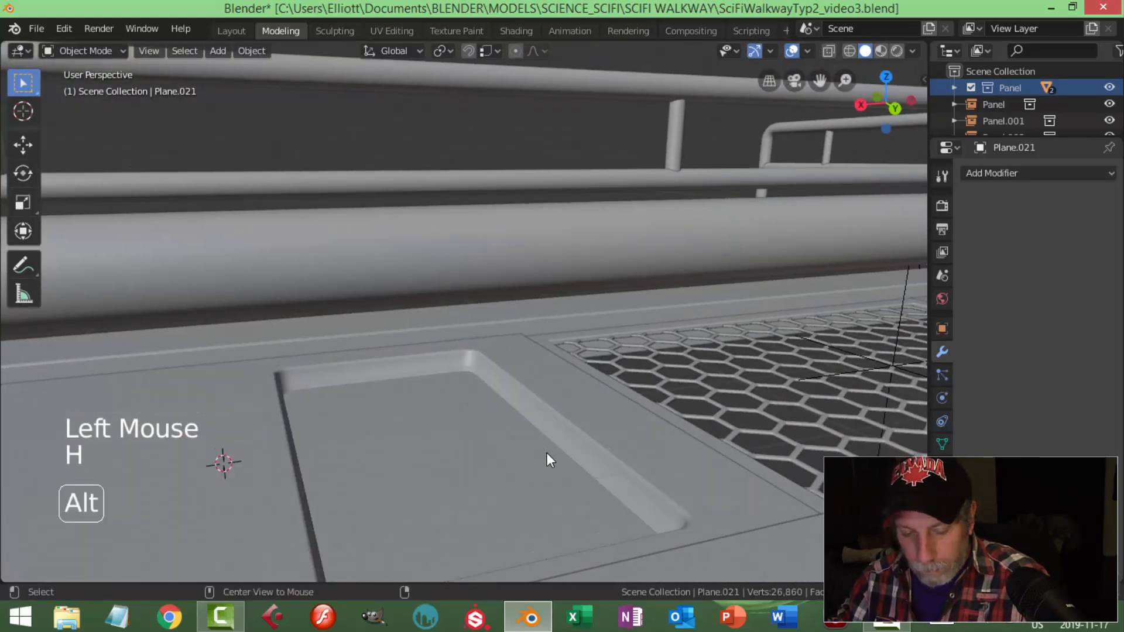
key(alt+h)
key(alt+a)
mouse_move(546, 451)
middle_down()
mouse_move(591, 492)
mouse_move(633, 414)
mouse_move(654, 406)
mouse_move(632, 454)
middle_up()
scroll(591, 491, down, 2)
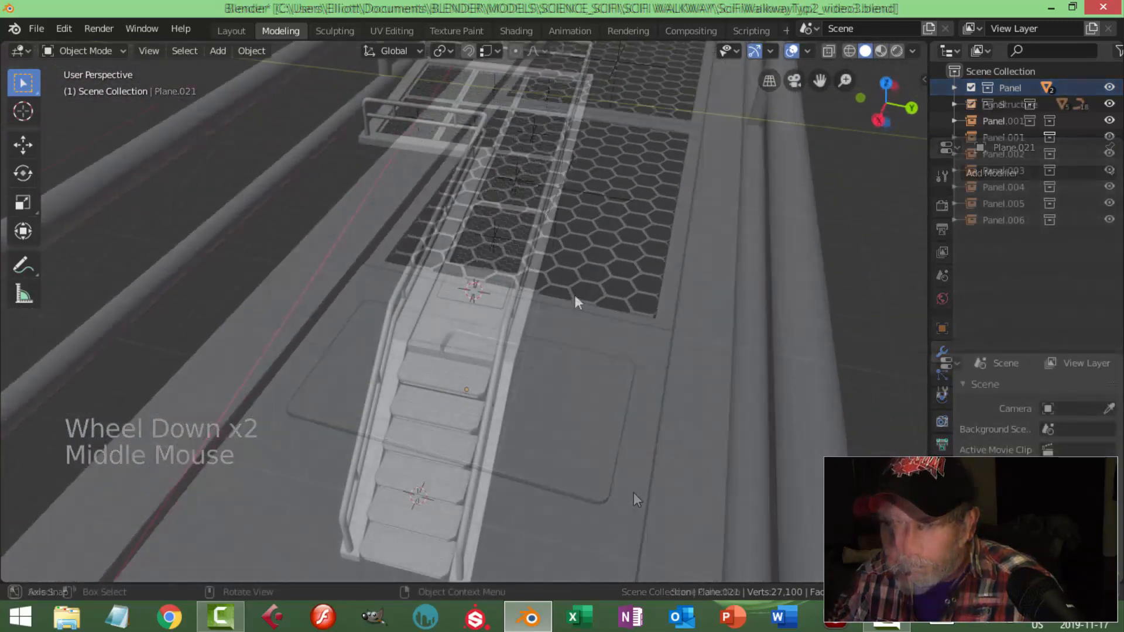
Add a mesh circle with 18 vertices and 1 m radius at the 3D cursor, and raise it along Z above the plate.
scroll(676, 350, up, 3)
mouse_move(676, 350)
middle_down()
mouse_move(633, 343)
mouse_move(608, 358)
mouse_move(638, 355)
middle_up()
middle_drag(638, 355, 660, 381)
key(shift+a)
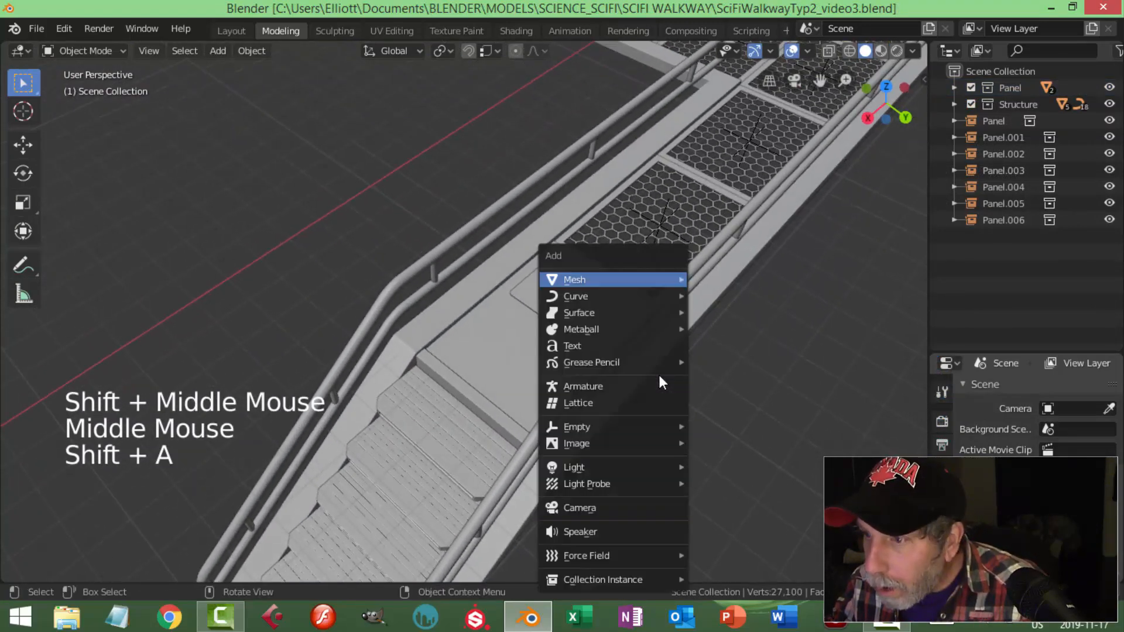
mouse_move(645, 281)
click(735, 310)
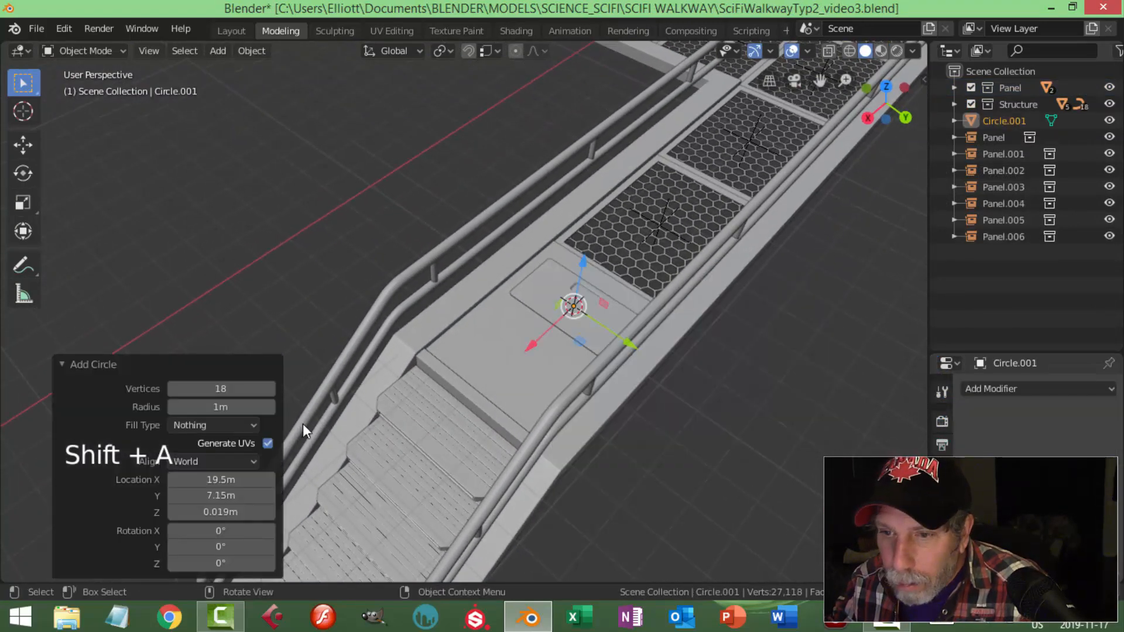
middle_drag(612, 314, 567, 289)
drag(582, 294, 583, 273)
middle_drag(583, 273, 661, 323)
key(Tab)
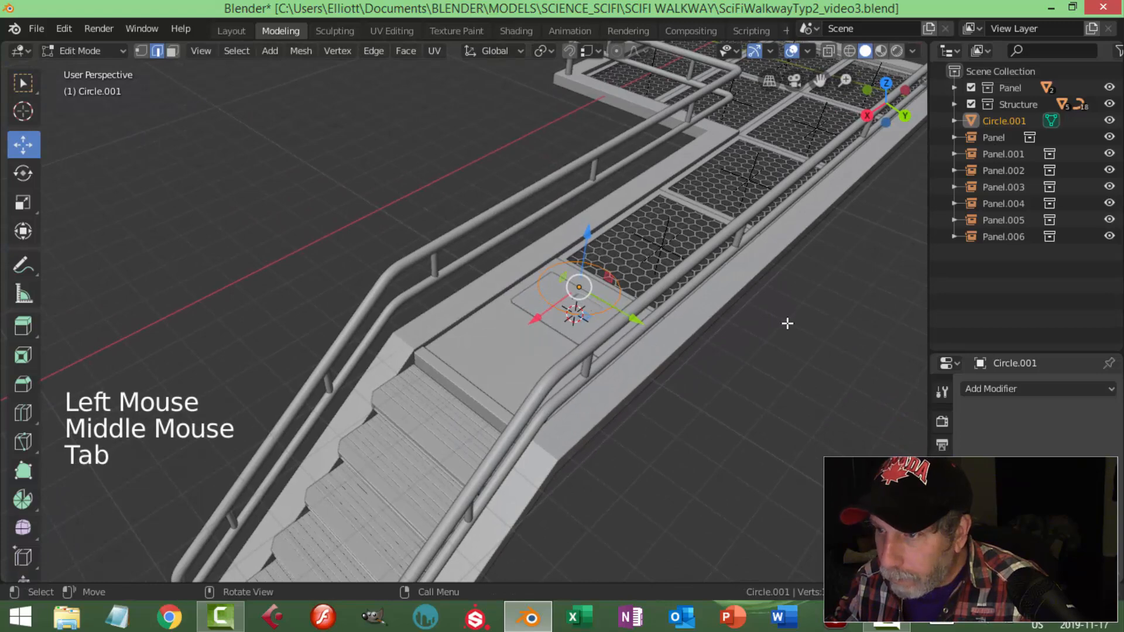
Scale the circle by 0.336 and move it -2.61 m along Y to the far handrail.
key(s)
click(641, 320)
drag(641, 320, 560, 276)
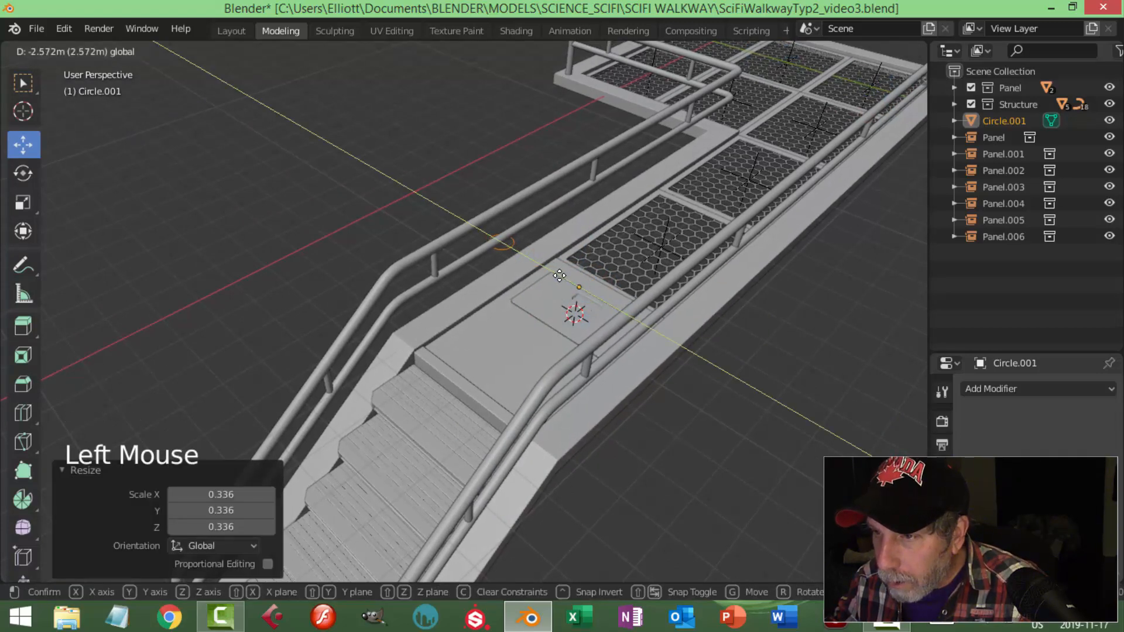
drag(558, 276, 577, 286)
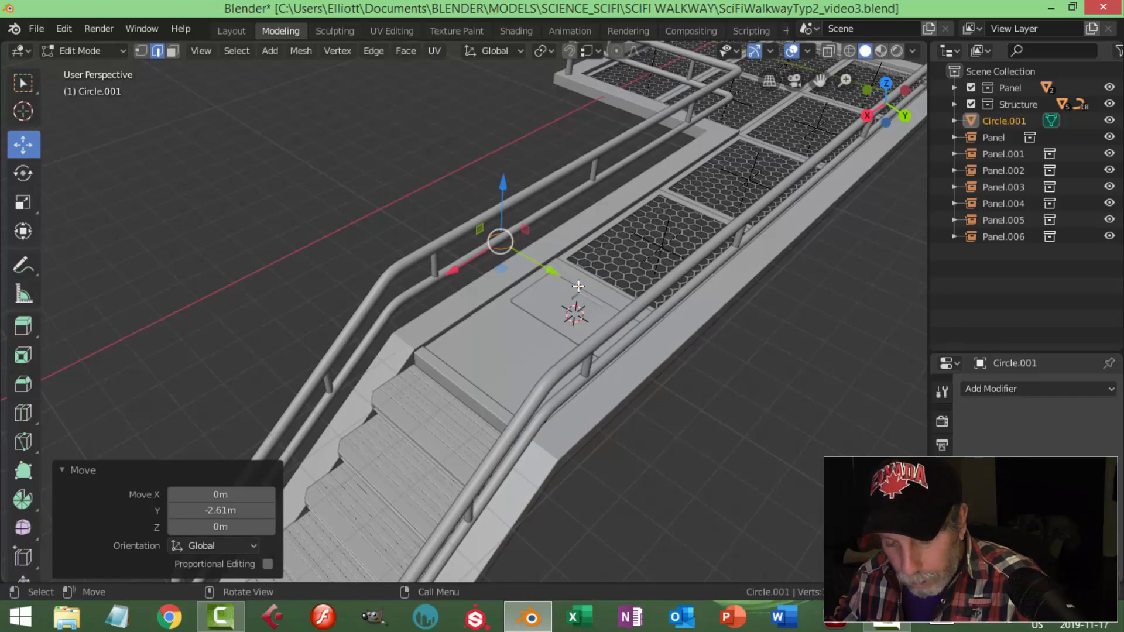
Rotate the circle 90° about the Y axis so it stands upright beside the handrail.
key(r)
key(y)
key(Return)
middle_drag(578, 286, 538, 257)
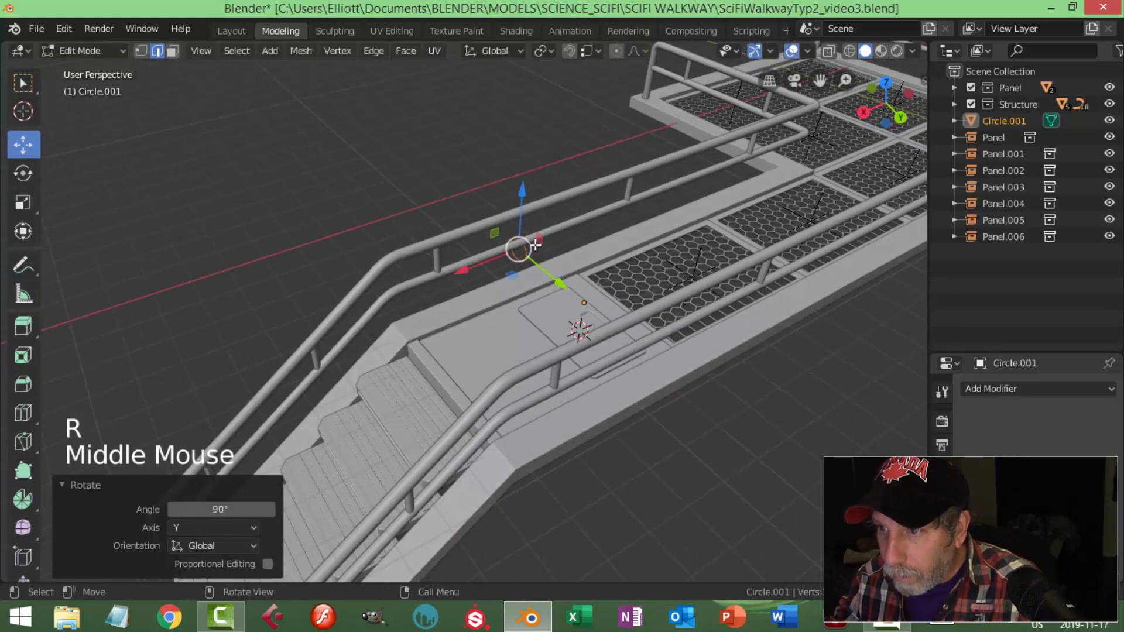
Move the circle 0.129 m up along Z and across along Y until it surrounds the lower handrail tube.
drag(531, 207, 528, 201)
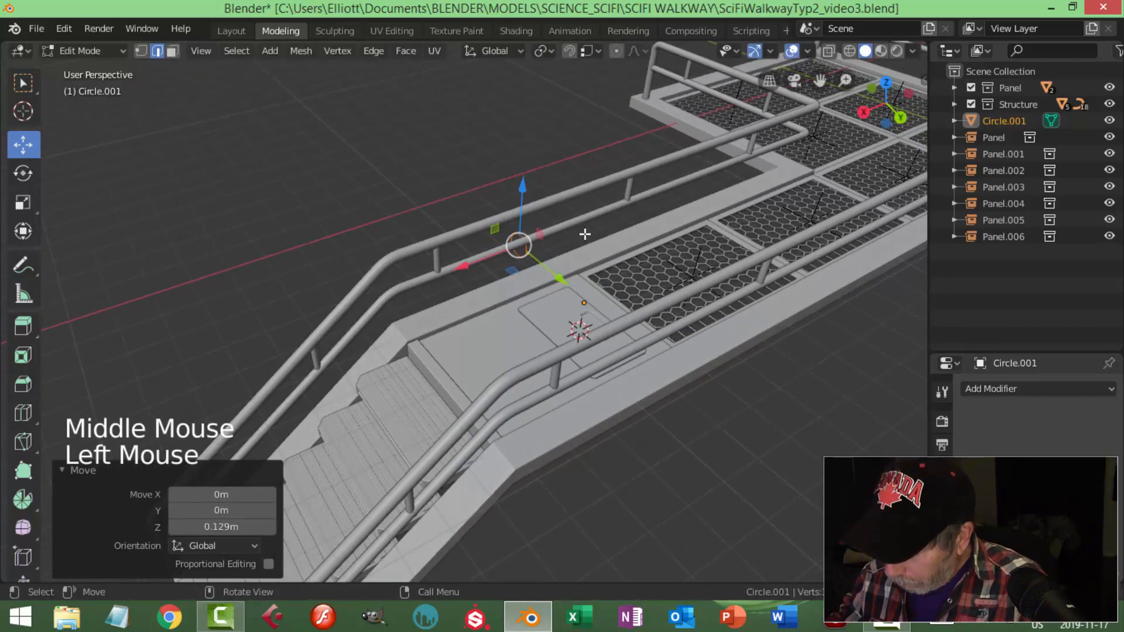
key(KP_Decimal)
scroll(594, 241, down, 4)
middle_drag(602, 248, 558, 340)
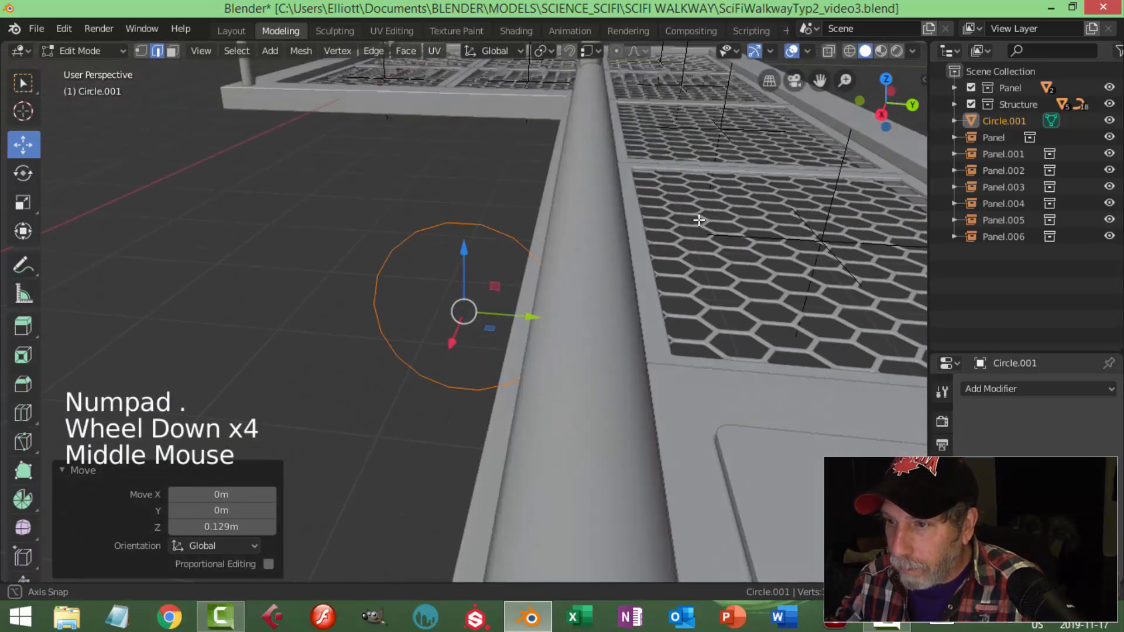
drag(527, 322, 626, 323)
mouse_move(583, 252)
mouse_down()
mouse_move(595, 181)
mouse_move(577, 231)
mouse_up()
Extrude the circle along X to form an open cylindrical sleeve around the lower rail.
middle_drag(577, 230, 591, 292)
scroll(584, 291, down, 1)
key(e)
click(590, 290)
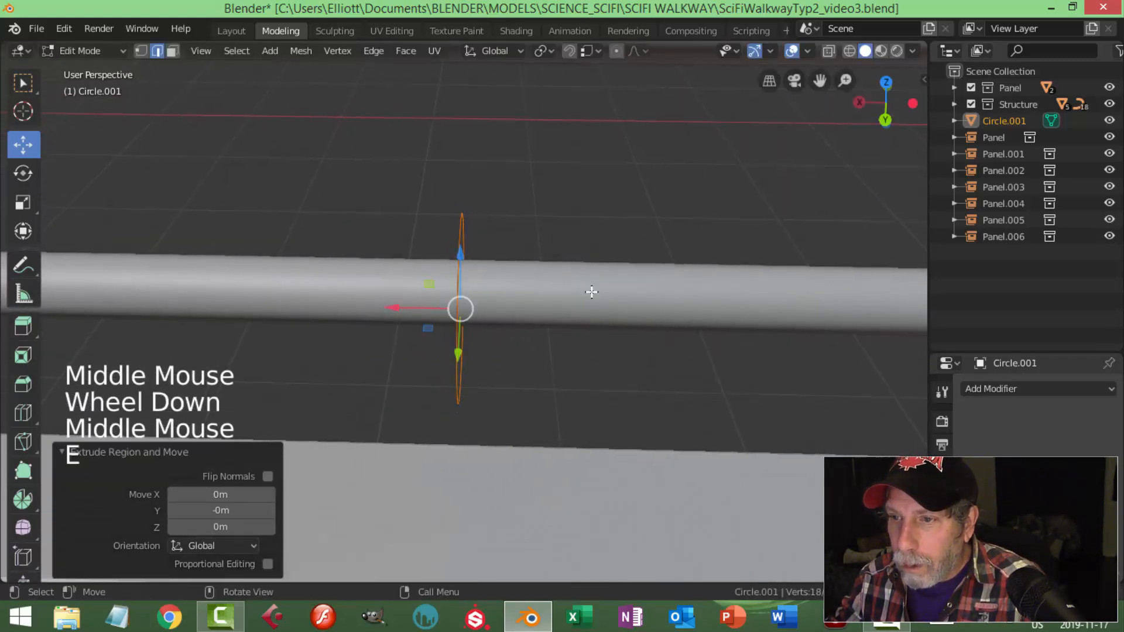
drag(399, 307, 219, 307)
Close the sleeve's extruded end inward with an edge scaled to 0.402, and shift the whole sleeve slightly up to centre it on the rail.
middle_drag(571, 296, 755, 291)
key(s)
click(561, 303)
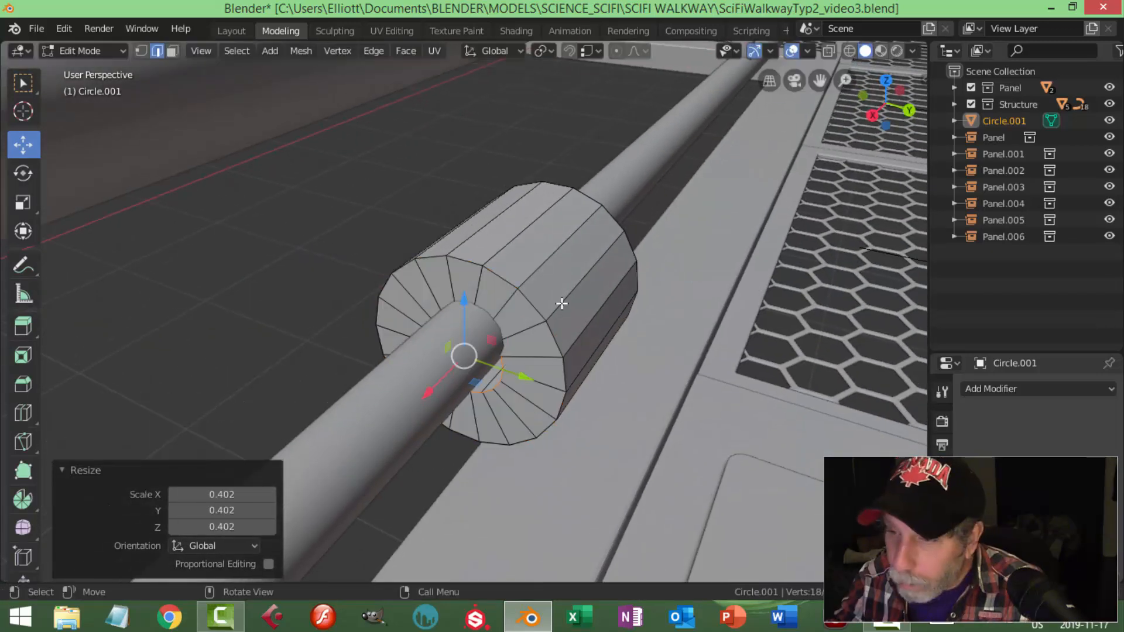
key(a)
drag(502, 266, 506, 250)
middle_drag(567, 304, 591, 306)
key(alt+a)
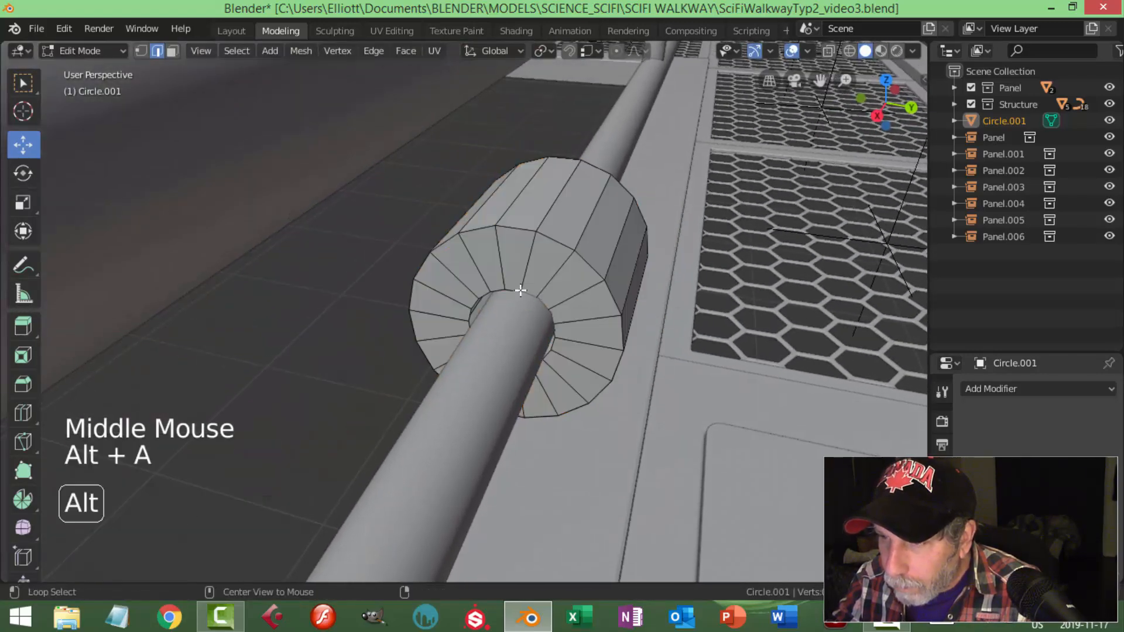
Select the end cap's inner edge loop and scale it down until it meets the rail.
alt+shift+click(613, 299)
key(alt+a)
alt+shift+click(540, 305)
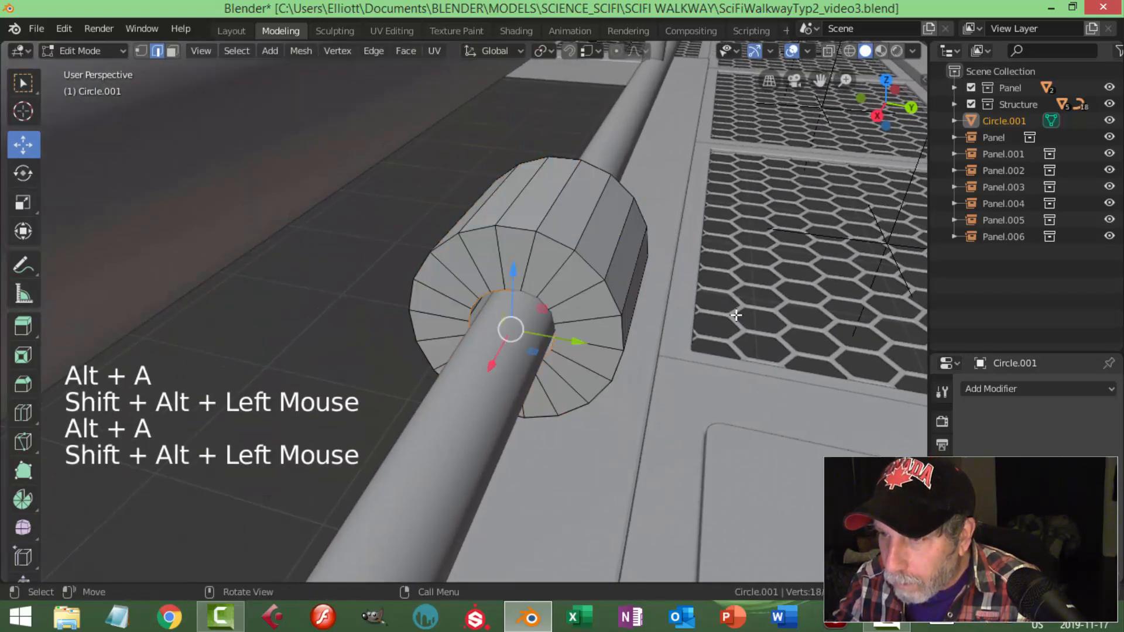
key(s)
click(690, 313)
key(alt+a)
Extrude the edge loop at the sleeve's other open end and scale it inward to the rail.
middle_drag(691, 314, 395, 267)
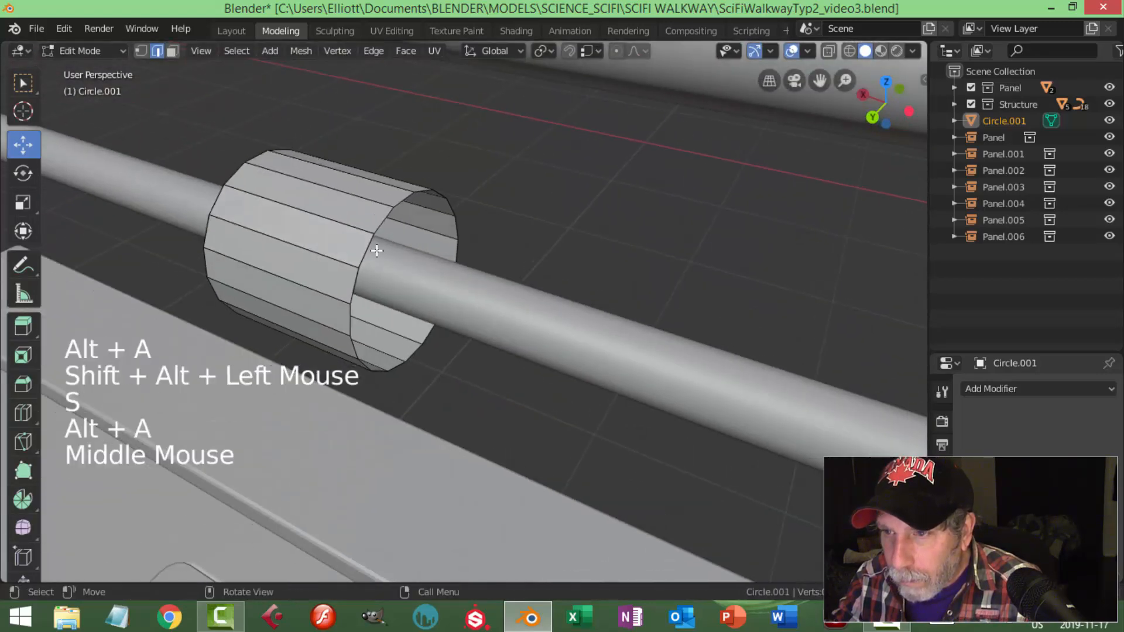
alt+shift+click(380, 221)
key(e)
key(s)
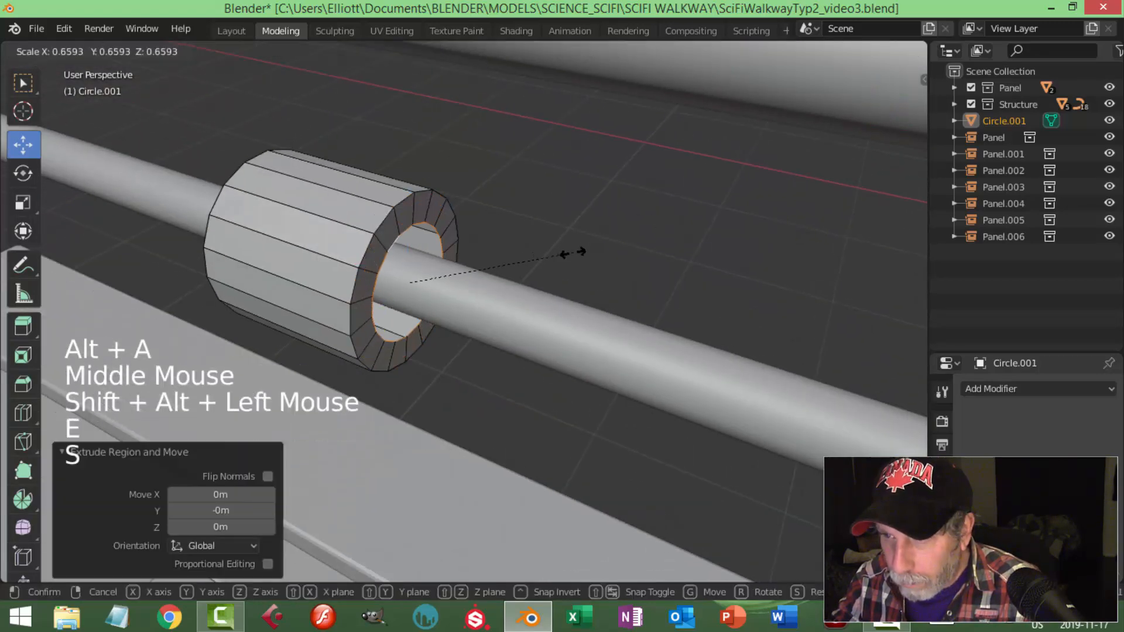
click(477, 277)
key(alt+a)
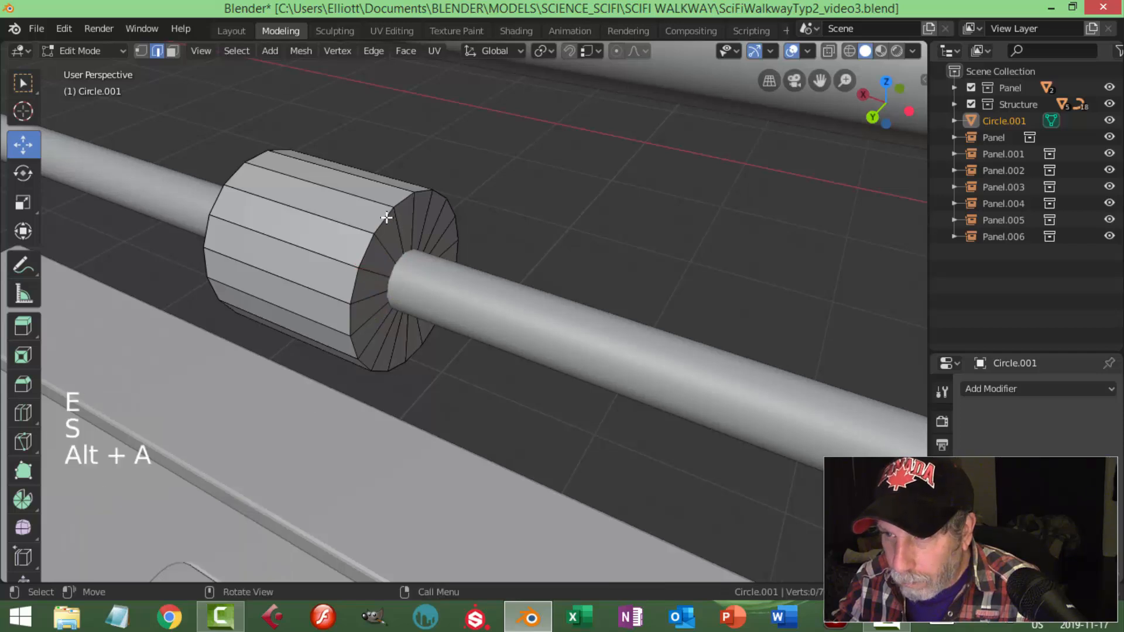
Bevel both outer rims of the sleeve about 0.05 m wide with 3 segments.
alt+shift+click(391, 215)
alt+shift+click(234, 175)
middle_drag(234, 176, 597, 222)
key(ctrl+b)
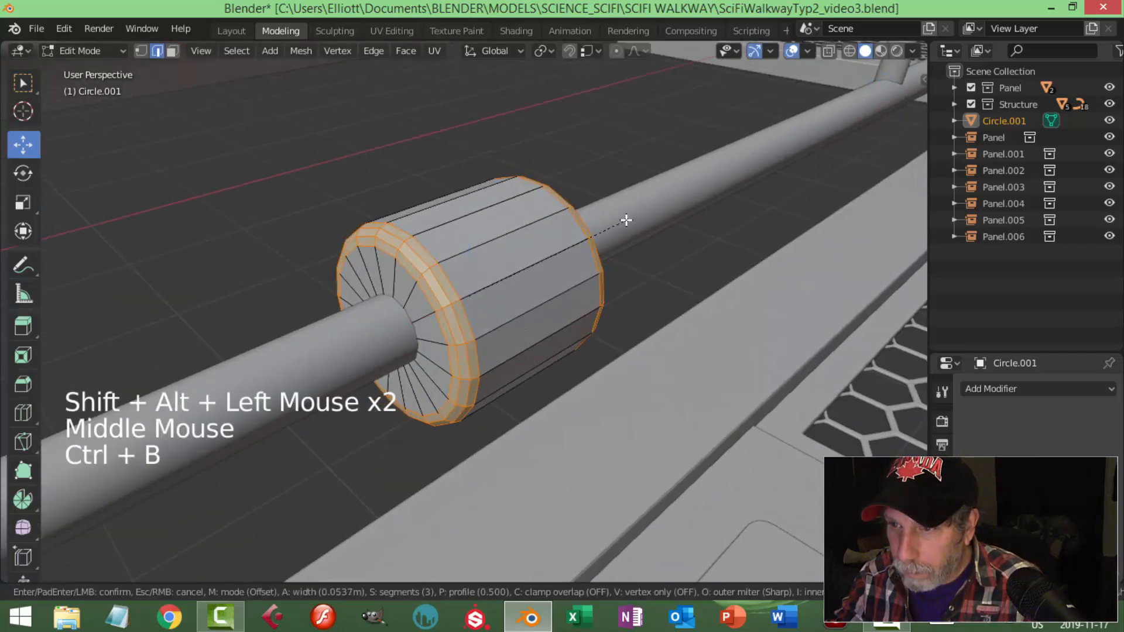
click(620, 221)
Shade the sleeve smooth in Object Mode and set its origin to its geometry.
key(Tab)
right_click(486, 243)
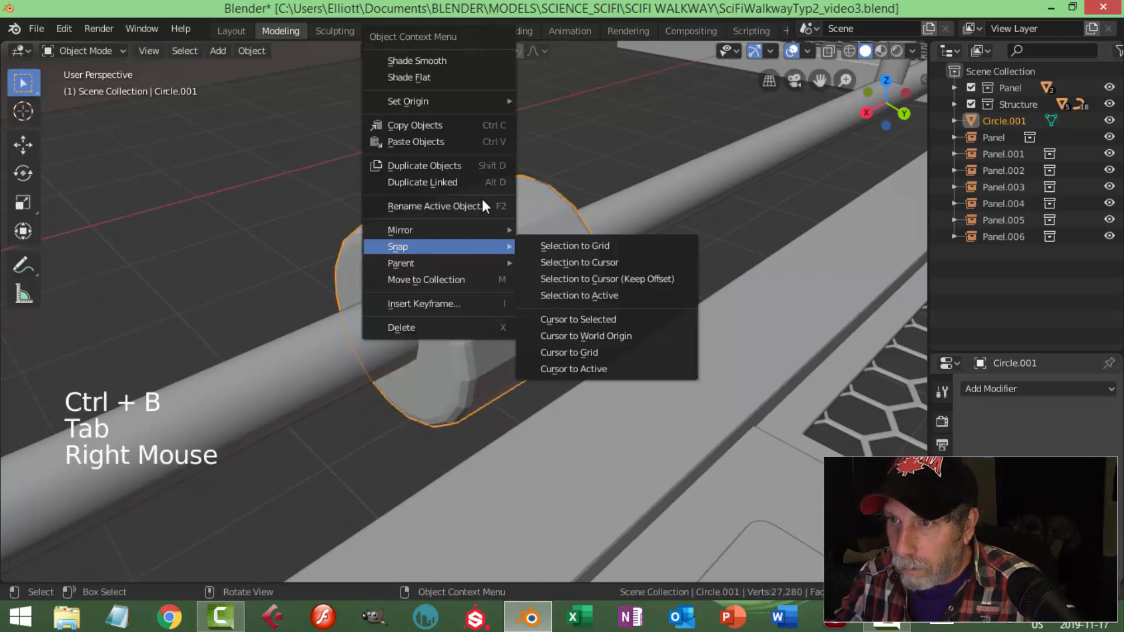
click(486, 55)
scroll(539, 242, down, 3)
key(alt+a)
middle_drag(539, 242, 592, 257)
click(559, 260)
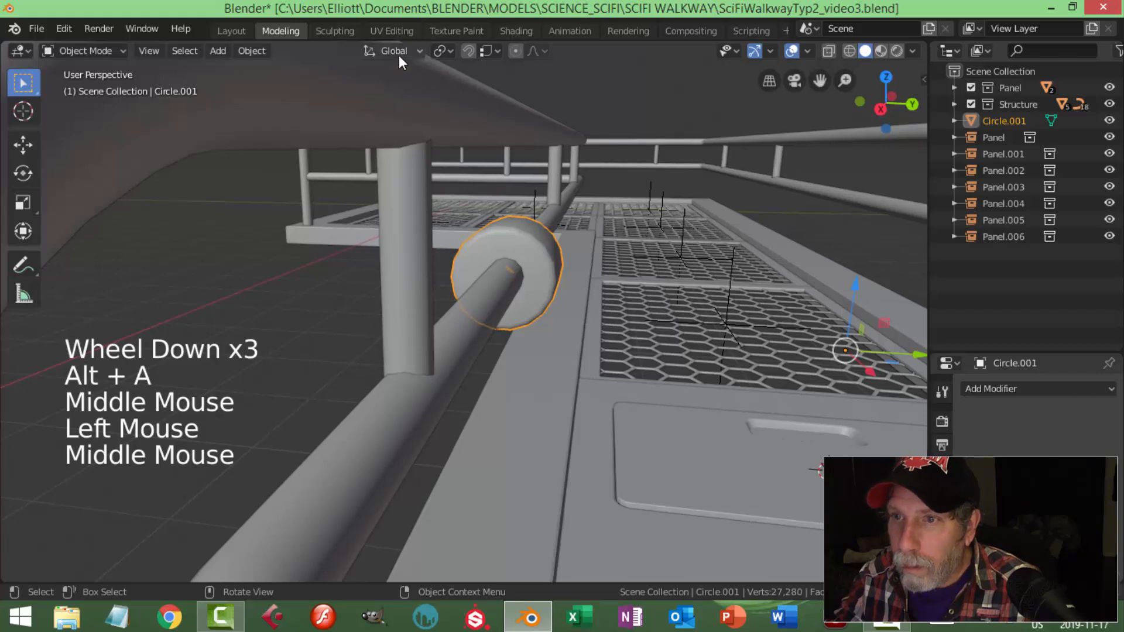
click(251, 51)
mouse_move(273, 83)
click(405, 96)
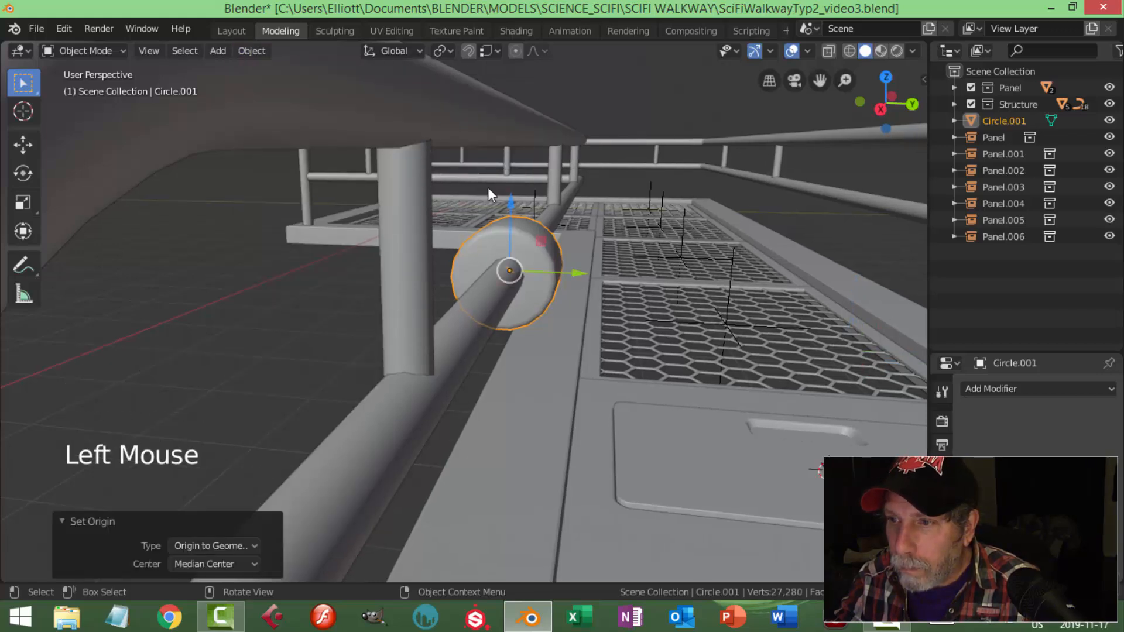
Raise the sleeve 0.0168 m along Z and scale it uniformly by 0.753.
drag(520, 211, 513, 226)
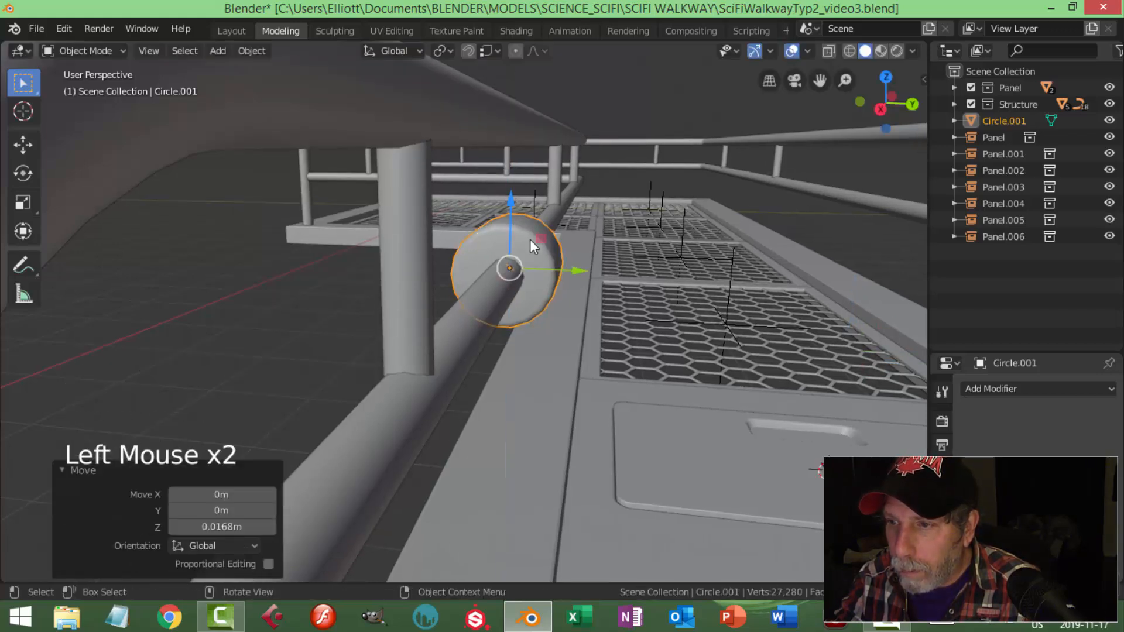
click(584, 275)
key(alt+a)
mouse_move(634, 267)
middle_down()
mouse_move(462, 310)
mouse_move(651, 268)
middle_up()
scroll(535, 282, down, 2)
scroll(471, 288, down, 1)
click(462, 310)
key(s)
click(561, 289)
middle_drag(562, 289, 503, 308)
scroll(503, 306, up, 2)
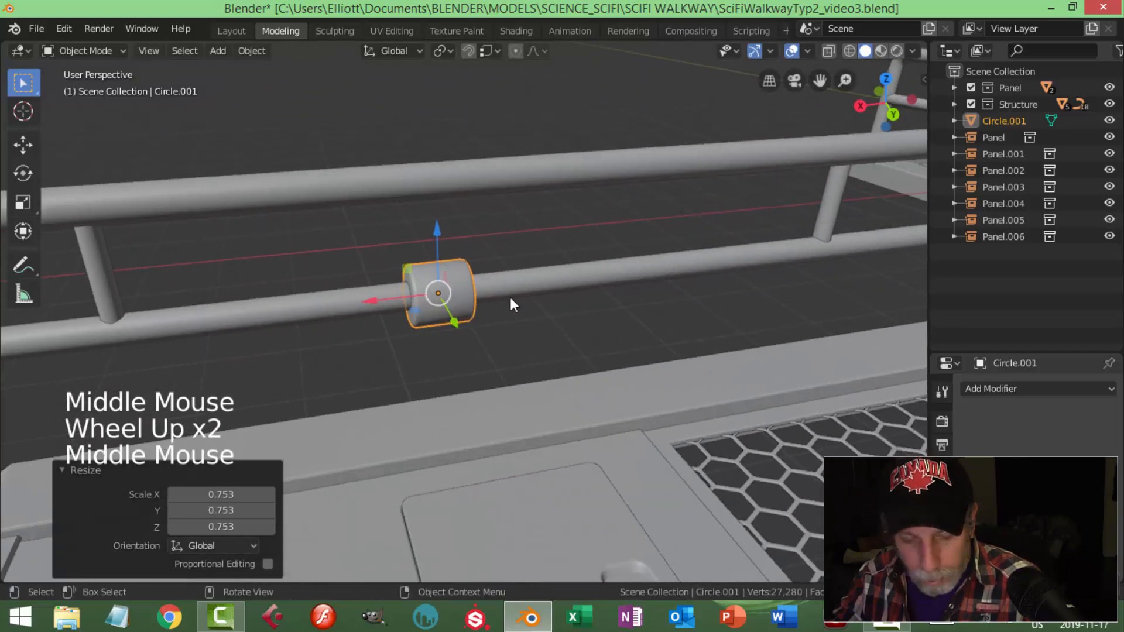
Duplicate the sleeve in place and rotate the copy 90° about the Z axis.
key(shift+d)
right_click(510, 296)
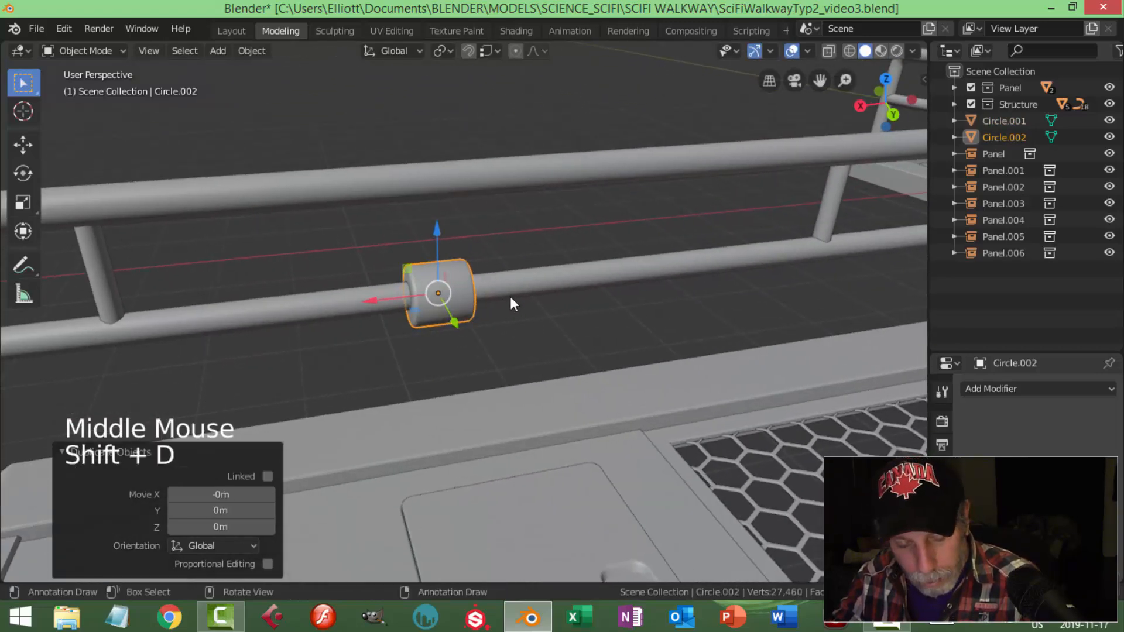
key(r)
right_click(511, 296)
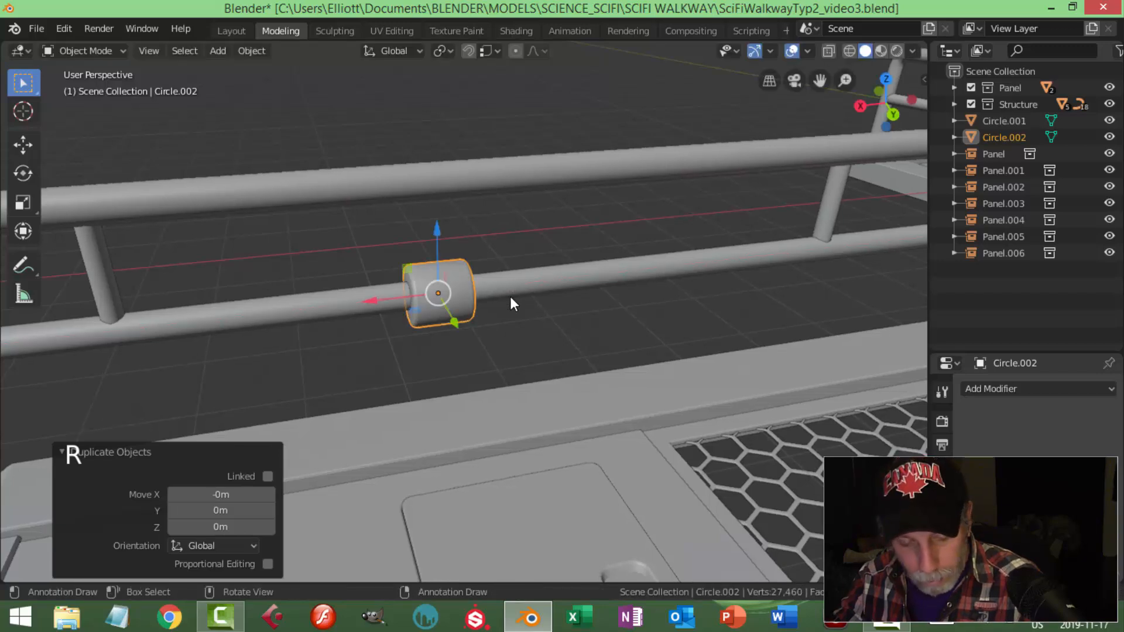
text(rz90)
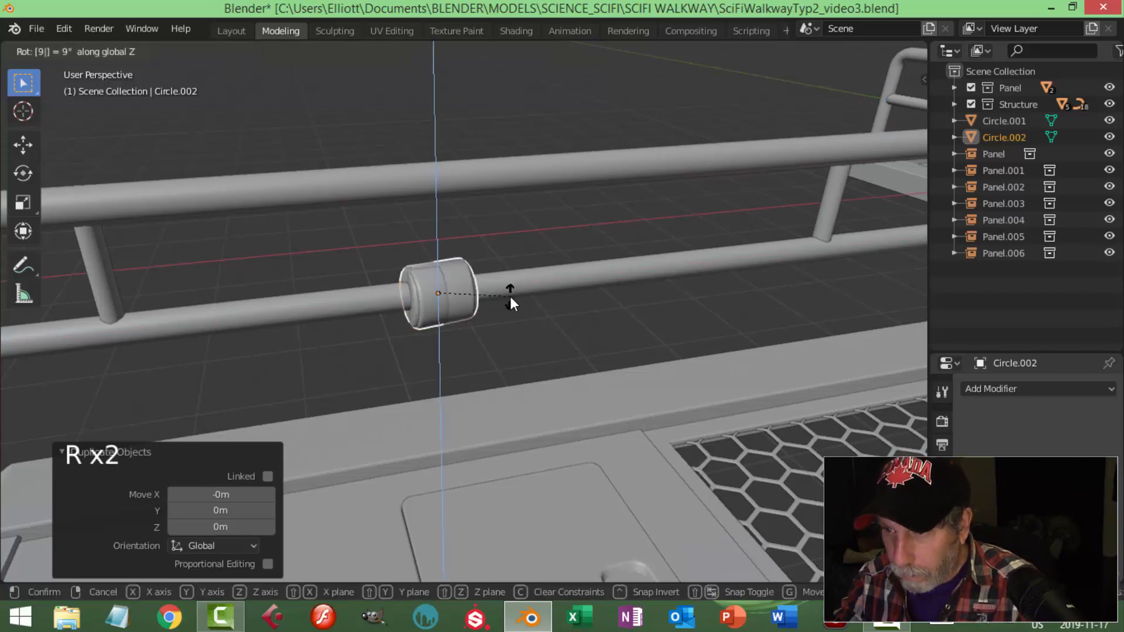
key(Return)
Scale the rotated copy by about 0.72, move it 0.311 m along Y out of the sleeve, and scale it again to form a stub.
middle_drag(511, 296, 604, 301)
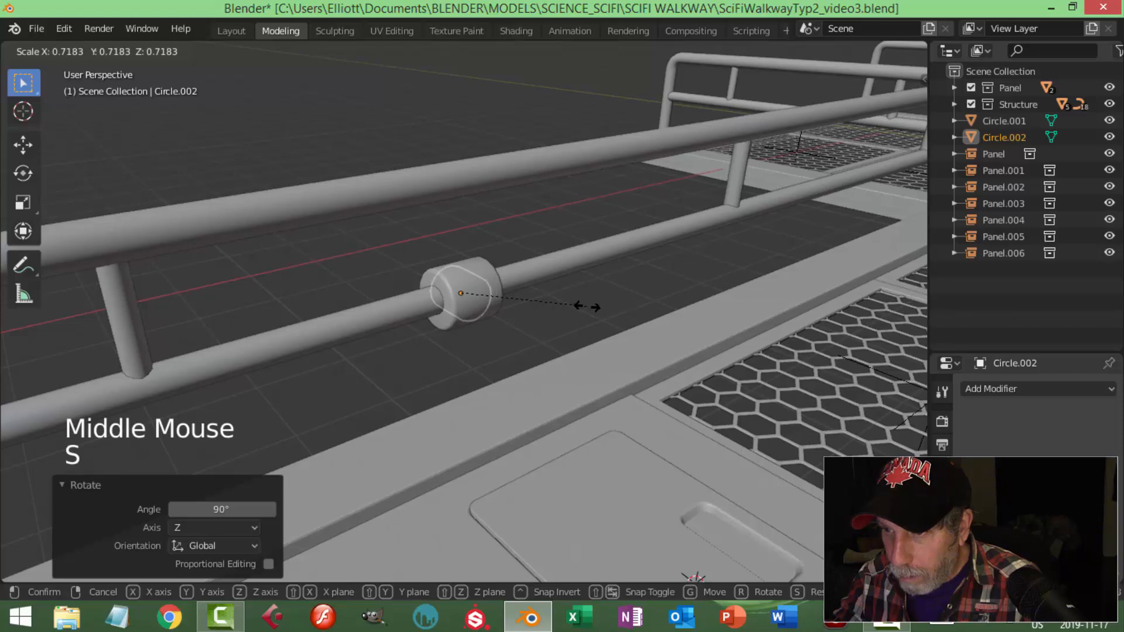
click(586, 306)
drag(503, 317, 639, 308)
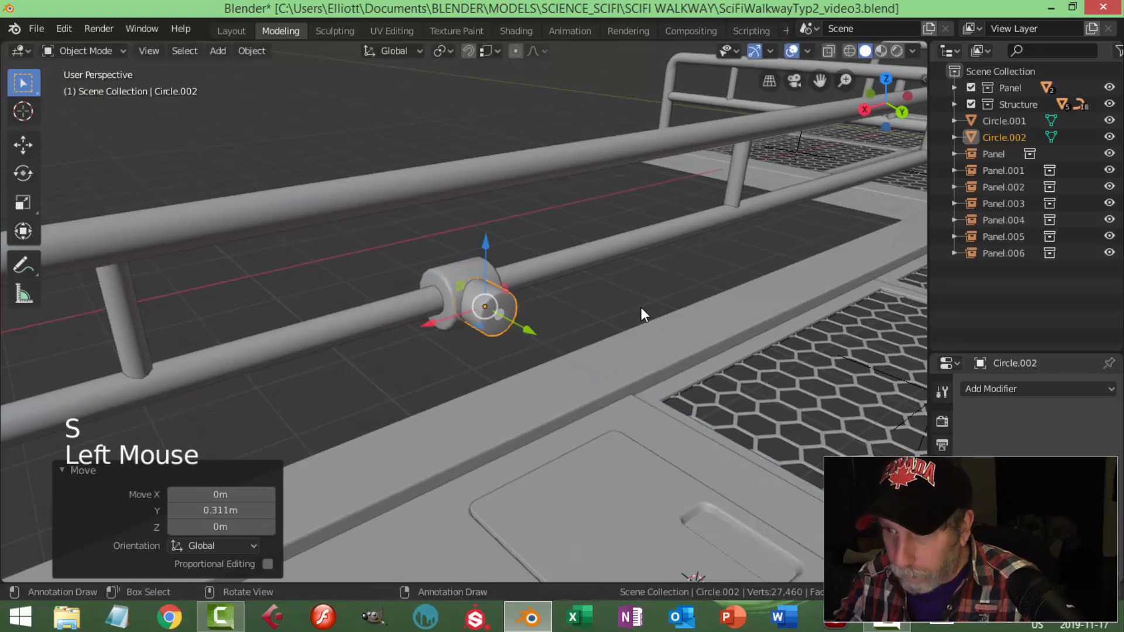
key(s)
click(602, 314)
middle_drag(603, 313, 549, 325)
key(alt+a)
scroll(455, 329, up, 2)
middle_drag(456, 328, 585, 322)
scroll(630, 311, down, 5)
mouse_move(585, 322)
middle_down()
mouse_move(547, 329)
mouse_move(579, 306)
mouse_move(577, 315)
middle_up()
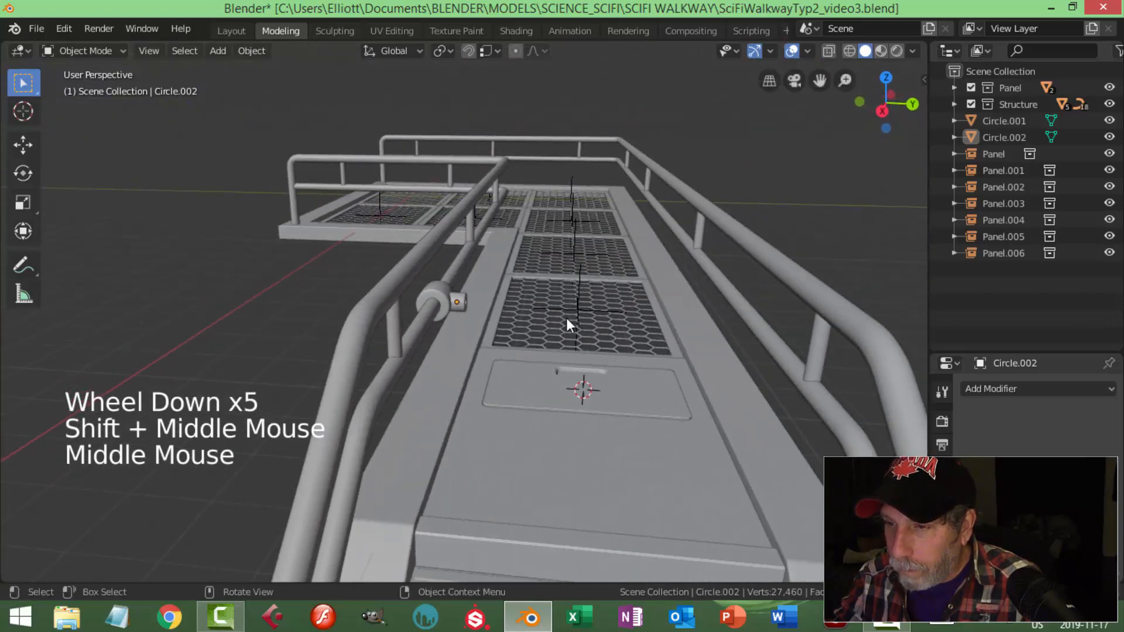
Duplicate the sleeve and its stub together, move the copies 2.17 m along Y, and rotate them 180° about the Z axis.
scroll(475, 304, up, 3)
click(402, 275)
shift+click(465, 284)
scroll(511, 297, down, 1)
scroll(511, 291, down, 1)
middle_drag(510, 292, 542, 339)
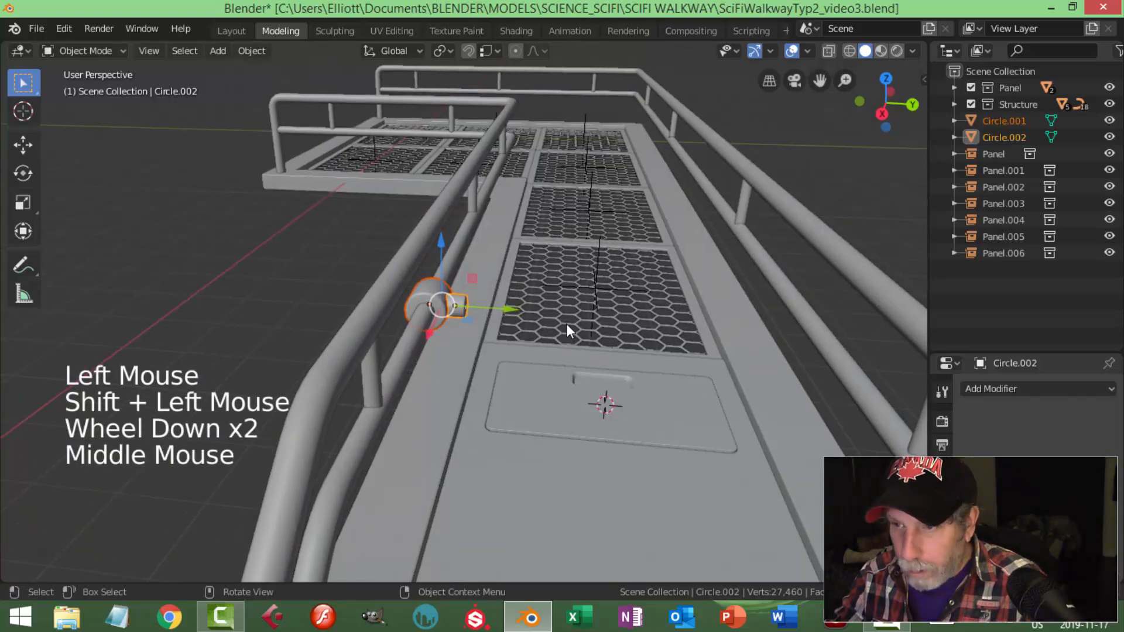
key(shift+d)
click(711, 327)
text(r180)
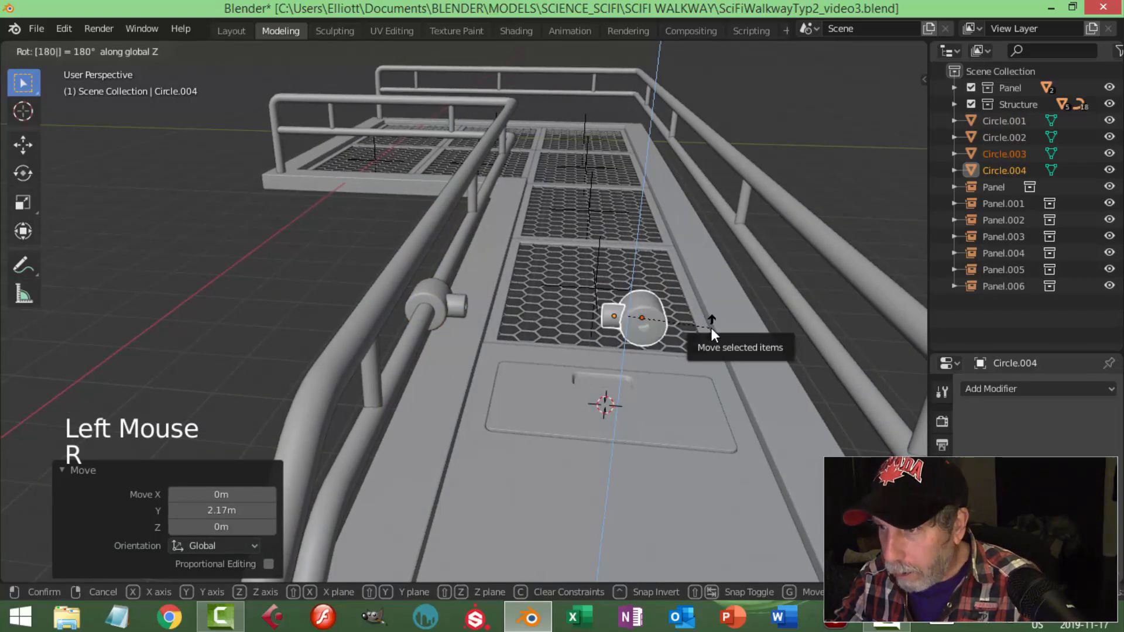
key(Return)
Move the rotated fitting 1.83 m along Y onto the opposite lower rail, and nudge it 0.00662 m further to centre it.
drag(691, 317, 860, 320)
middle_drag(872, 328, 823, 293)
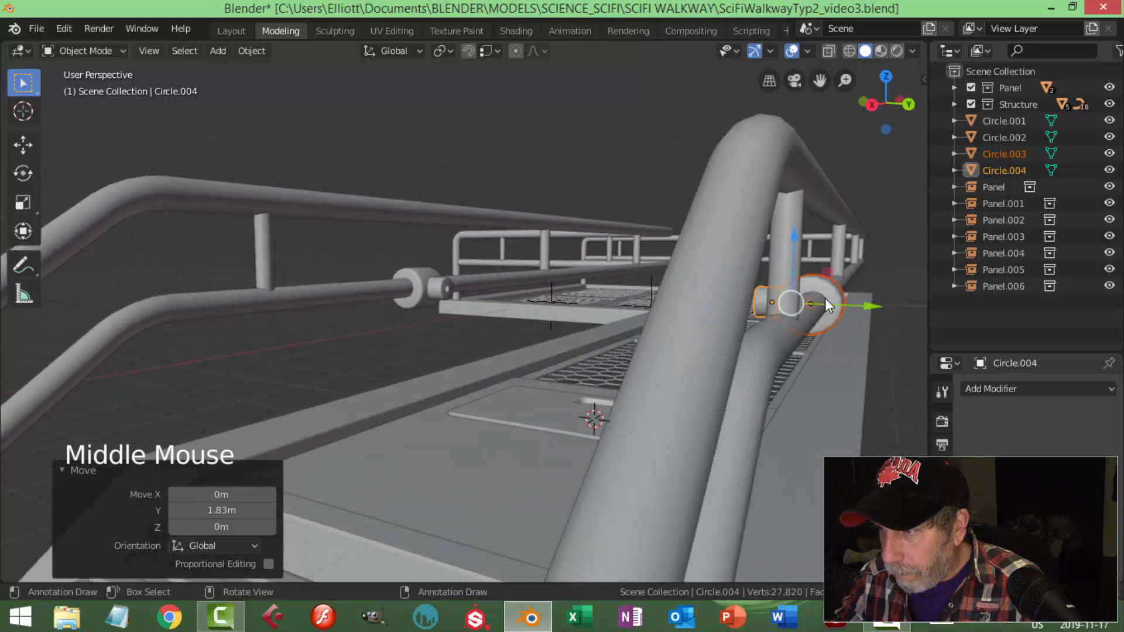
drag(862, 305, 869, 303)
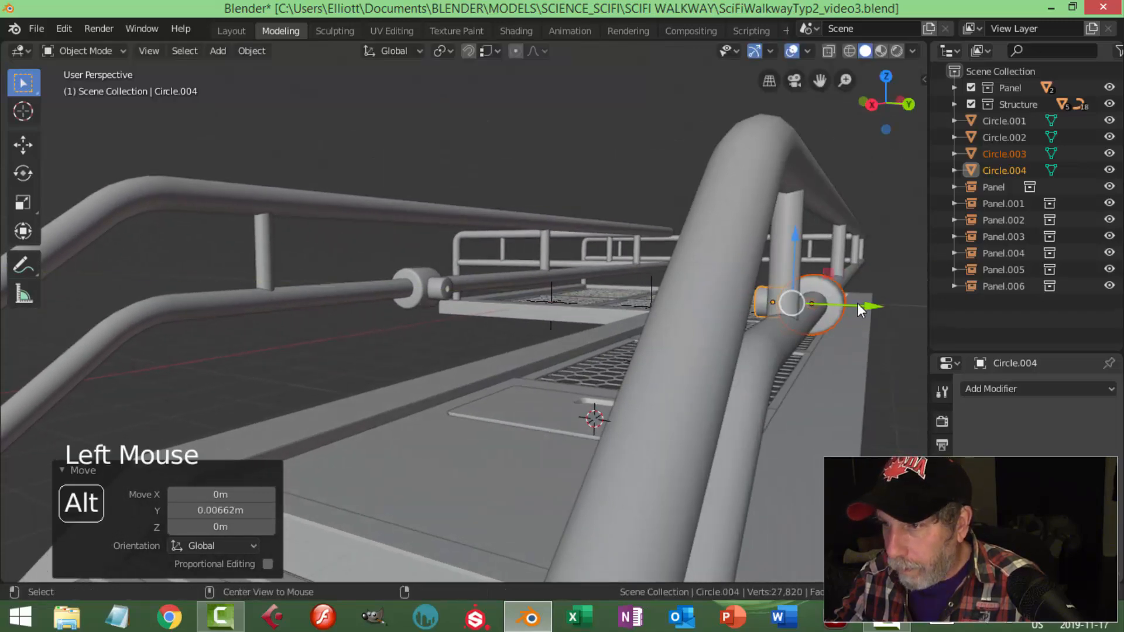
key(alt+a)
Duplicate both lower-rail sleeves with their stubs and raise the copies along Z onto the upper handrails.
scroll(681, 273, down, 3)
middle_drag(681, 273, 690, 339)
scroll(725, 346, up, 2)
shift+middle_drag(588, 339, 462, 240)
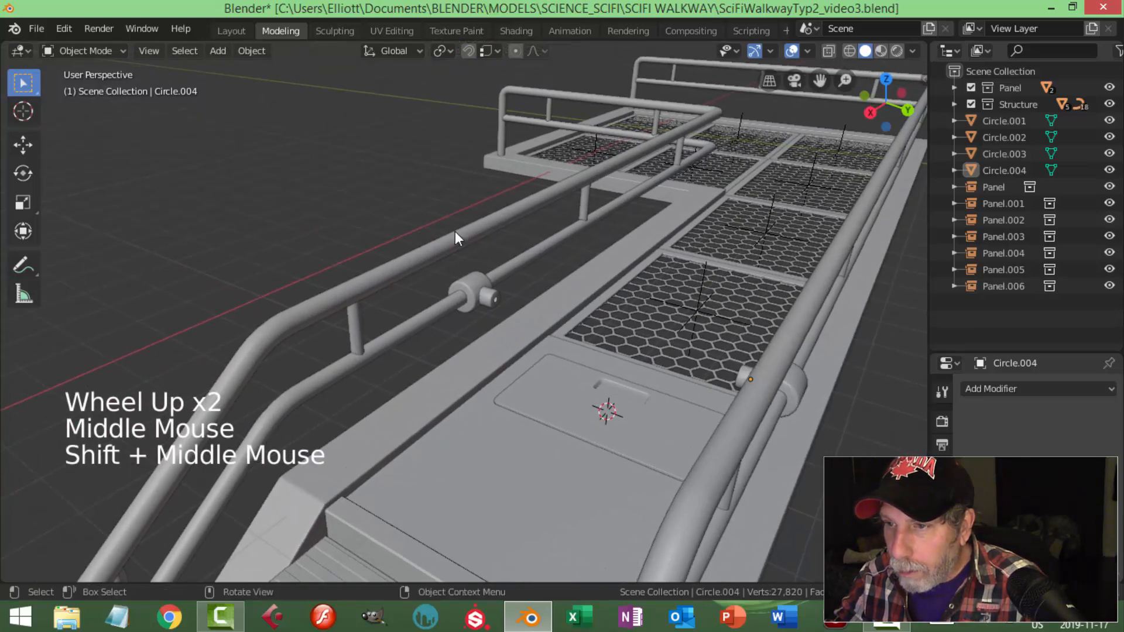
middle_drag(493, 292, 501, 286)
click(499, 286)
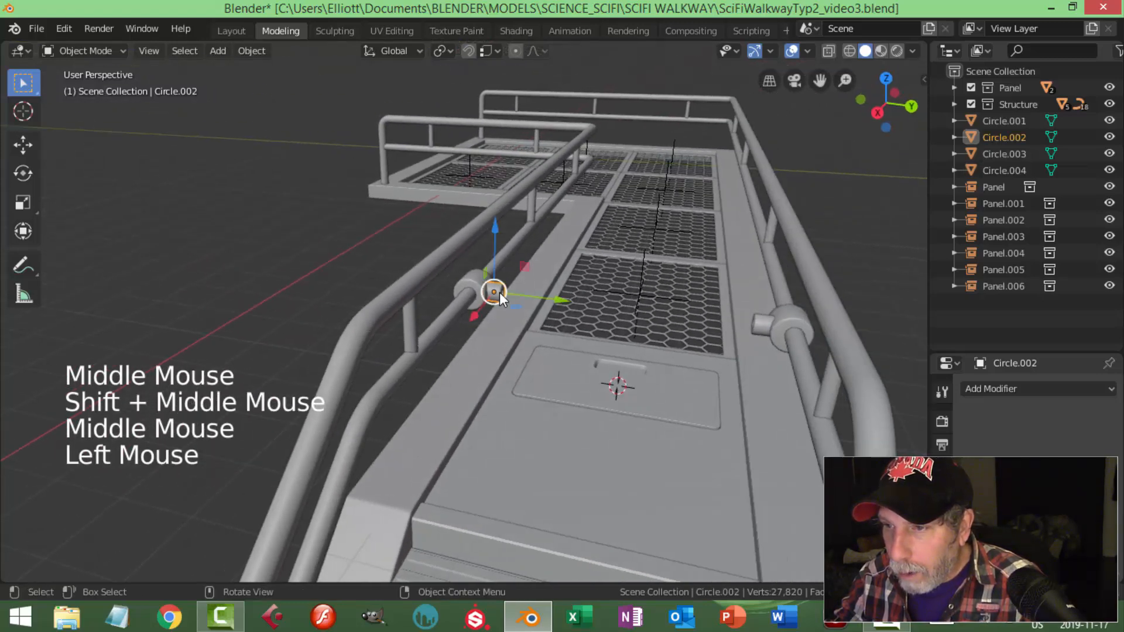
shift+click(462, 276)
shift+click(772, 323)
shift+click(790, 319)
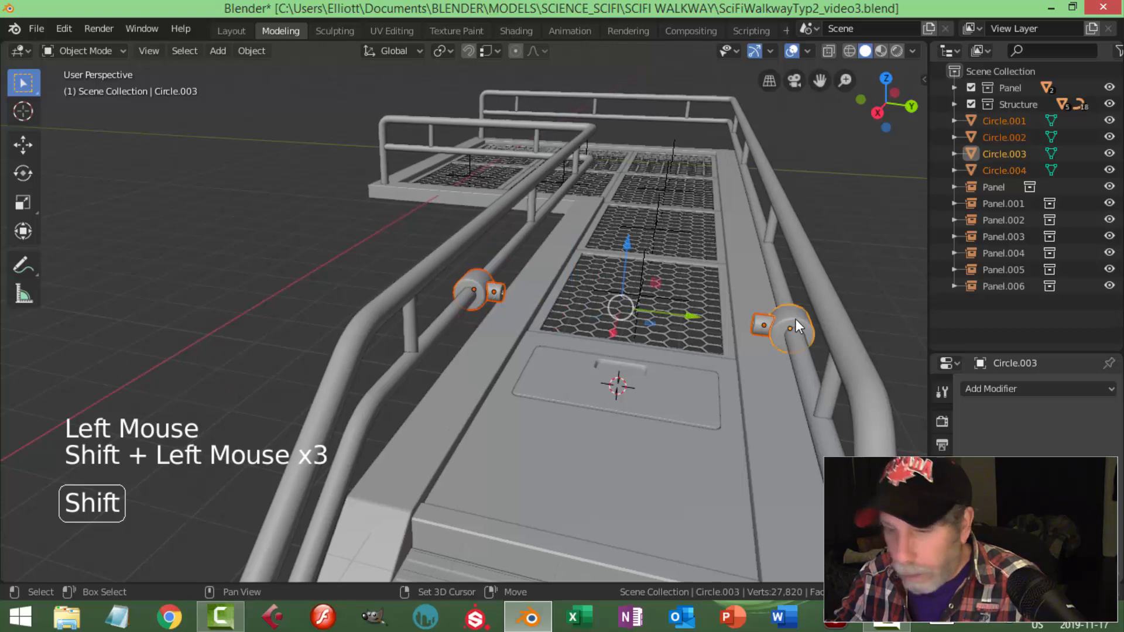
key(shift+d)
click(636, 171)
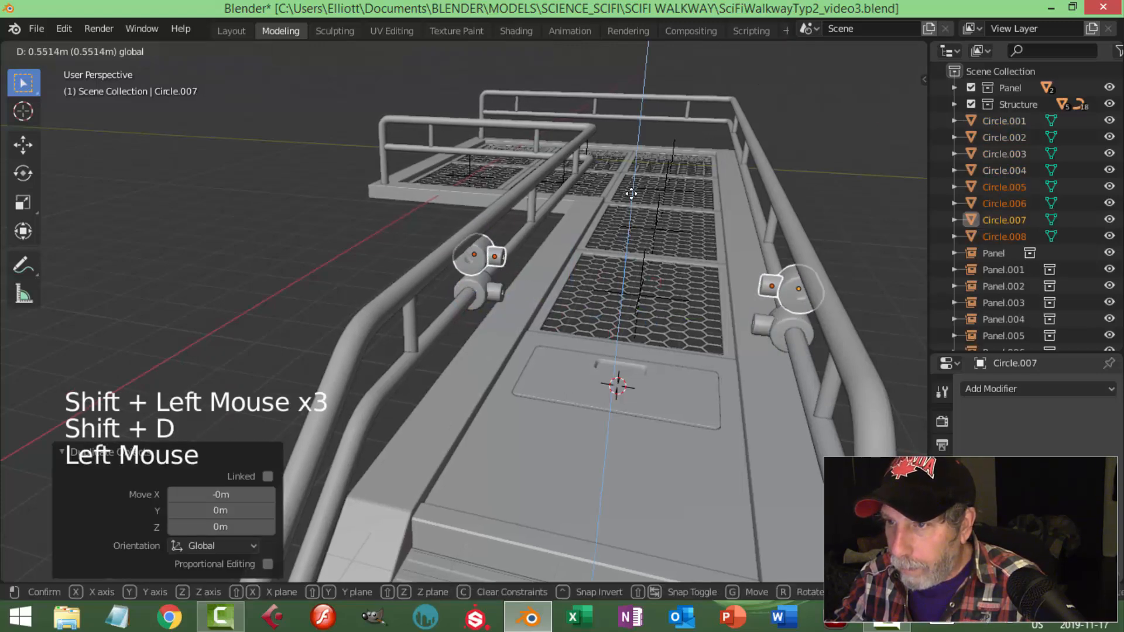
mouse_move(637, 188)
middle_down()
mouse_move(593, 267)
mouse_move(553, 252)
mouse_move(640, 199)
middle_up()
drag(627, 156, 623, 160)
key(alt+a)
scroll(697, 251, down, 3)
middle_drag(697, 251, 629, 325)
scroll(537, 332, up, 2)
click(567, 225)
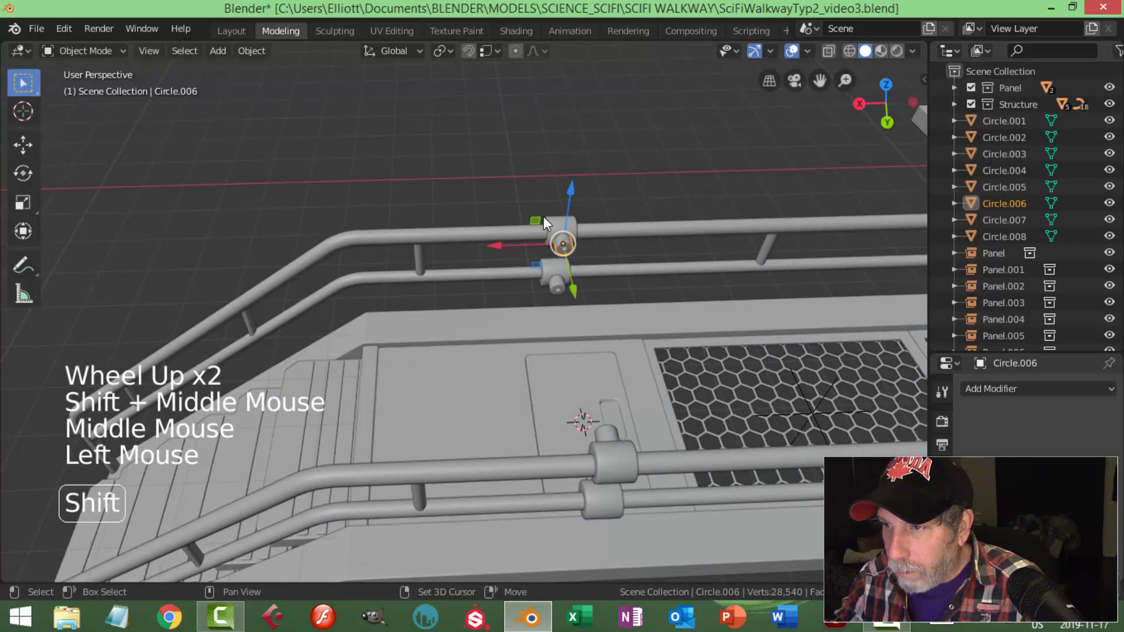
shift+click(543, 219)
shift+click(579, 243)
scroll(568, 246, up, 1)
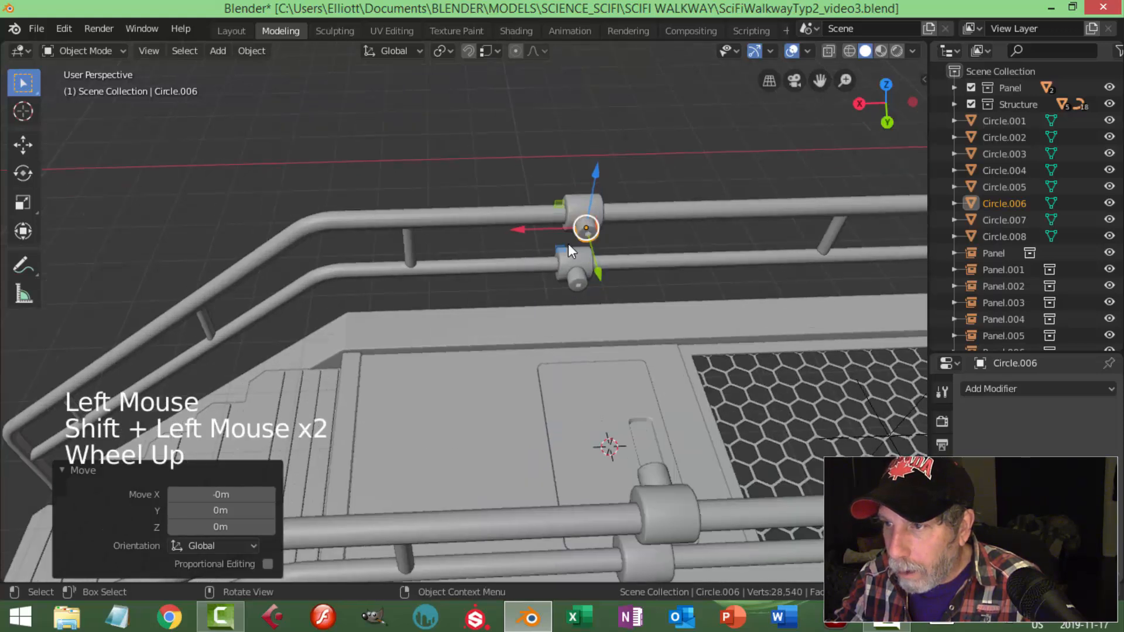
scroll(580, 223, up, 1)
shift+click(598, 181)
key(alt+a)
Select both upper-rail sleeves with their stubs and shift them along X toward the stairs.
click(609, 183)
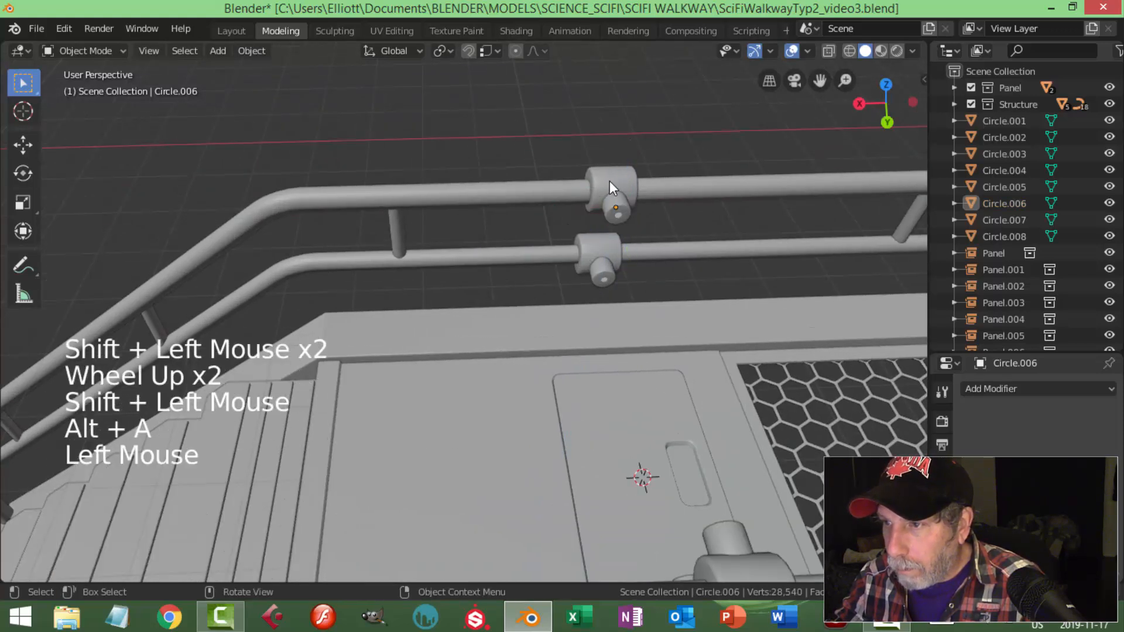
shift+click(630, 206)
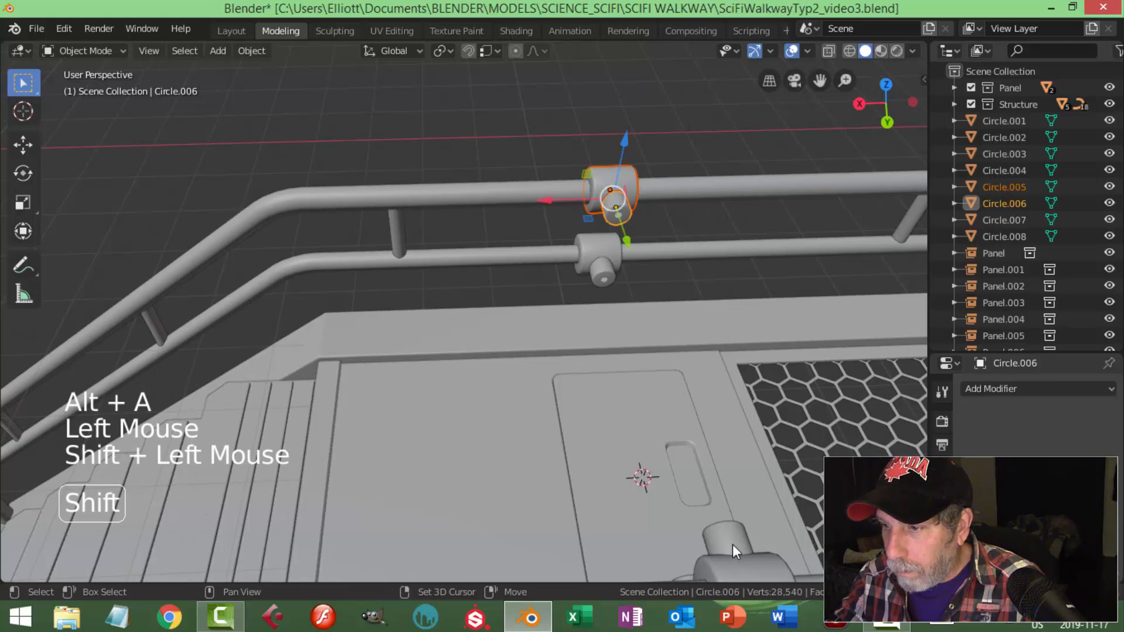
shift+click(751, 554)
shift+click(772, 564)
scroll(627, 398, down, 3)
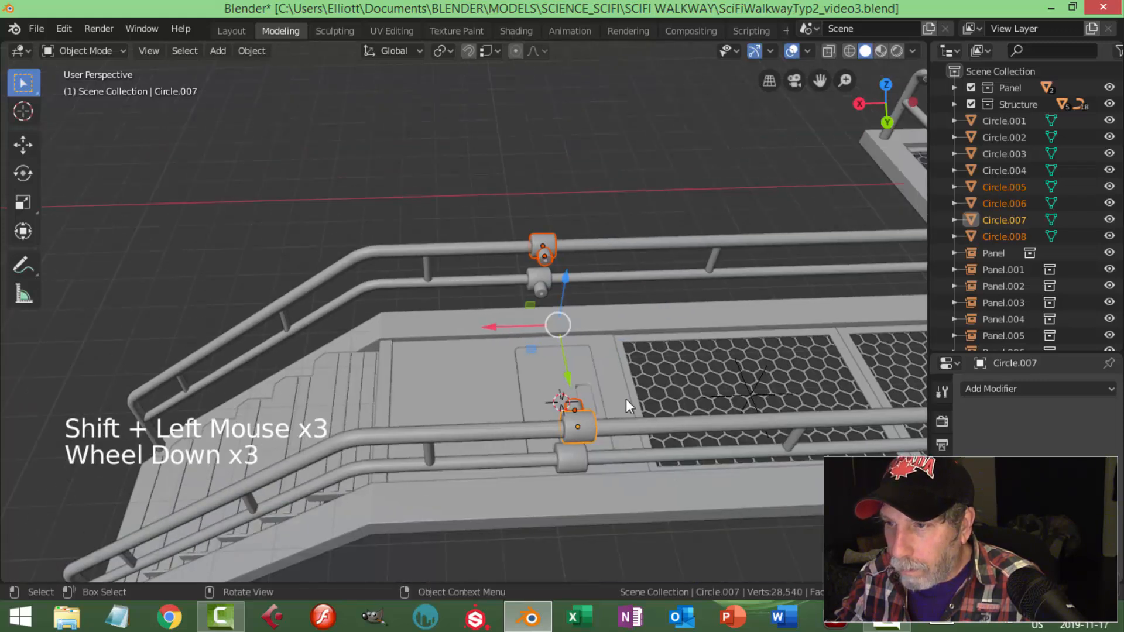
drag(514, 338, 410, 339)
key(alt+a)
middle_drag(566, 364, 629, 319)
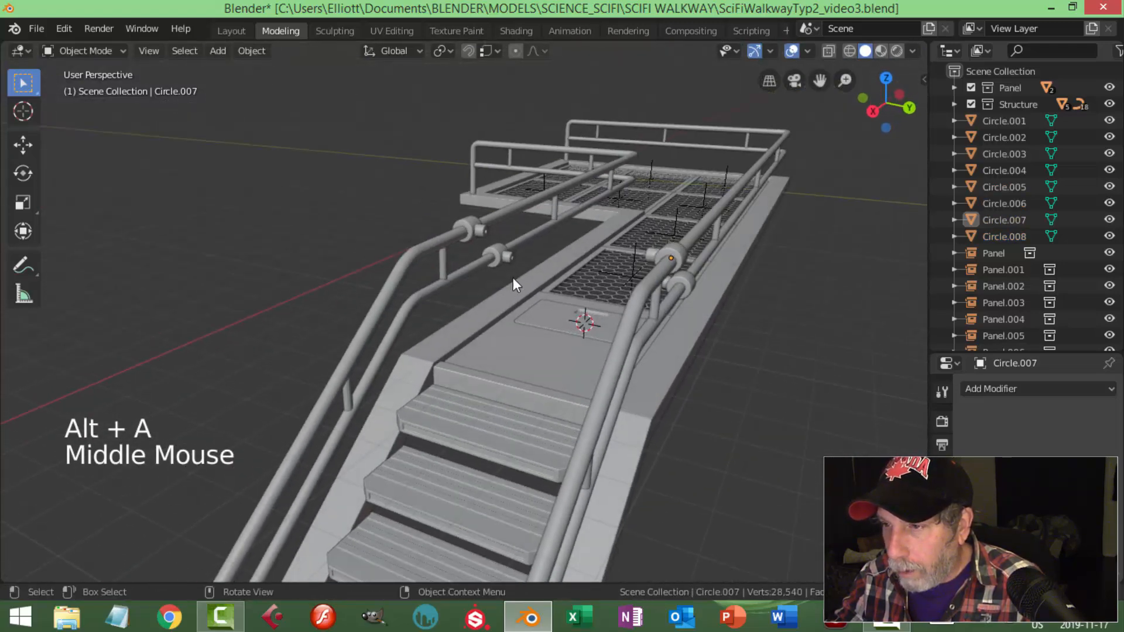
Save the walkway file.
scroll(689, 372, down, 2)
middle_drag(689, 372, 690, 419)
key(ctrl+s)
Select the inward-facing stubs on both upper handrails and snap the 3D cursor to the midpoint between them.
scroll(633, 370, up, 2)
scroll(691, 419, up, 2)
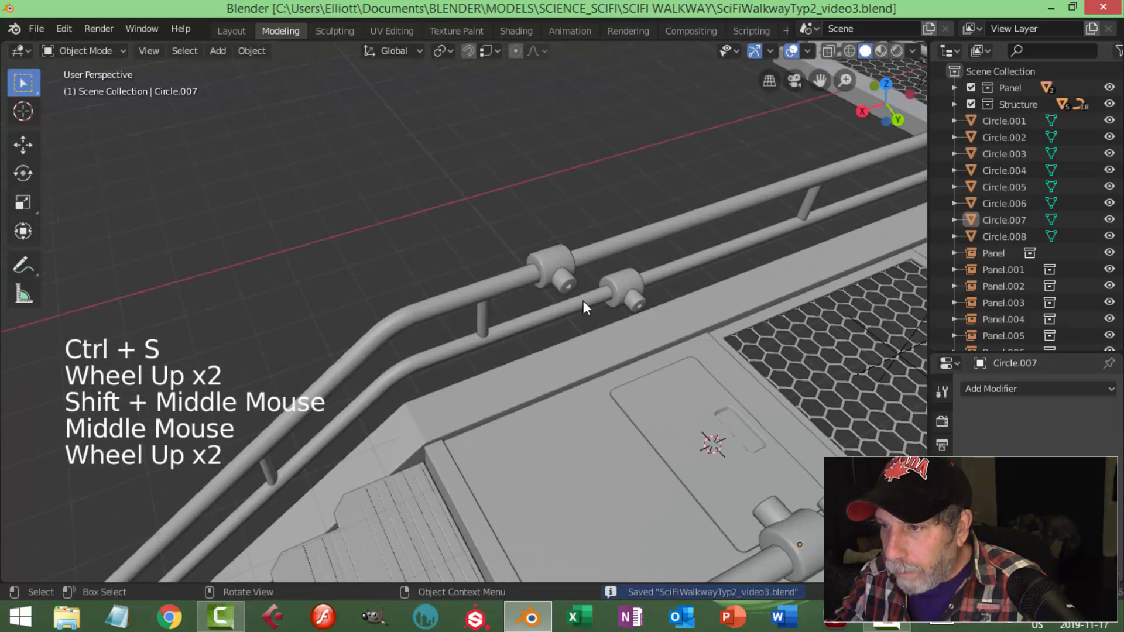
click(601, 319)
middle_drag(602, 319, 838, 386)
shift+click(842, 286)
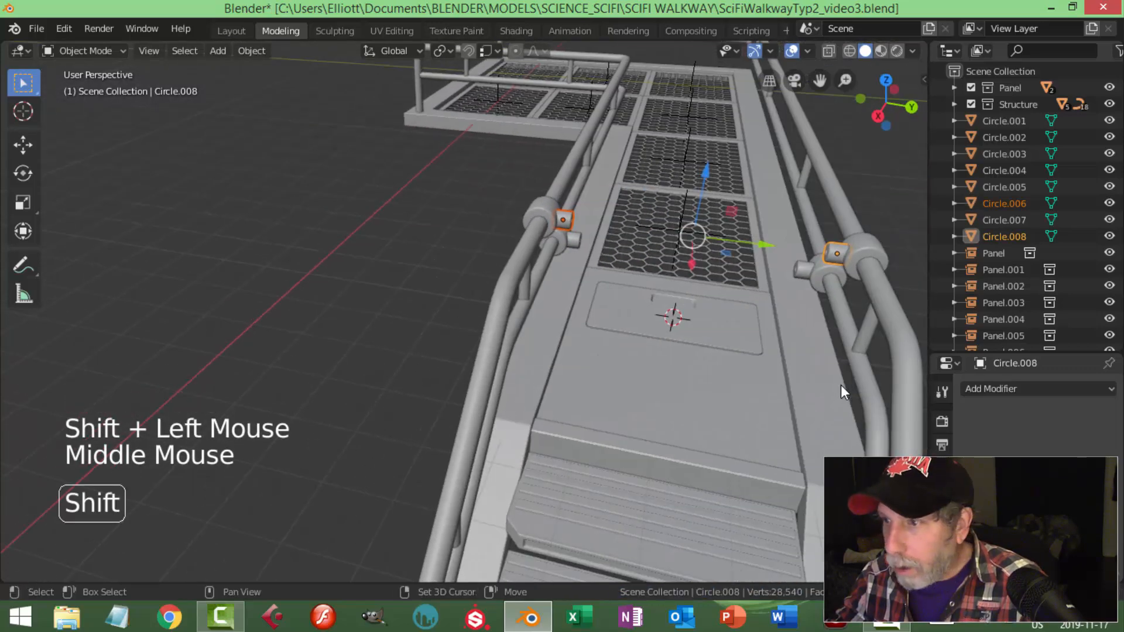
key(shift+s)
click(757, 403)
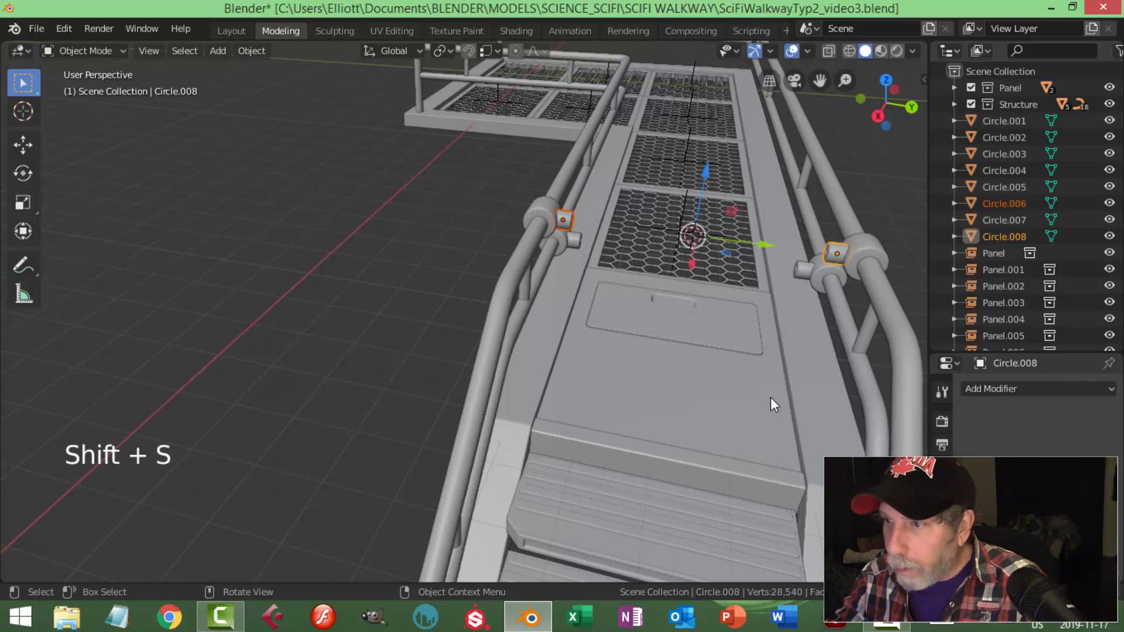
Add a 2 m plane at the 3D cursor and delete its two vertices nearest the stairs, leaving a single edge.
key(shift+a)
mouse_move(780, 279)
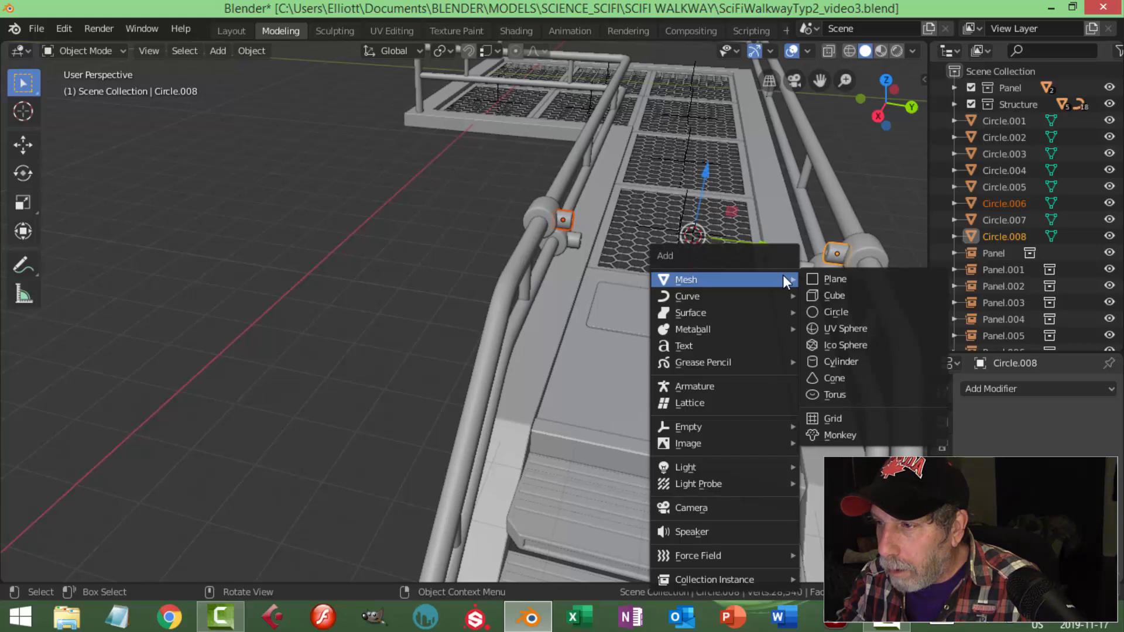
click(826, 281)
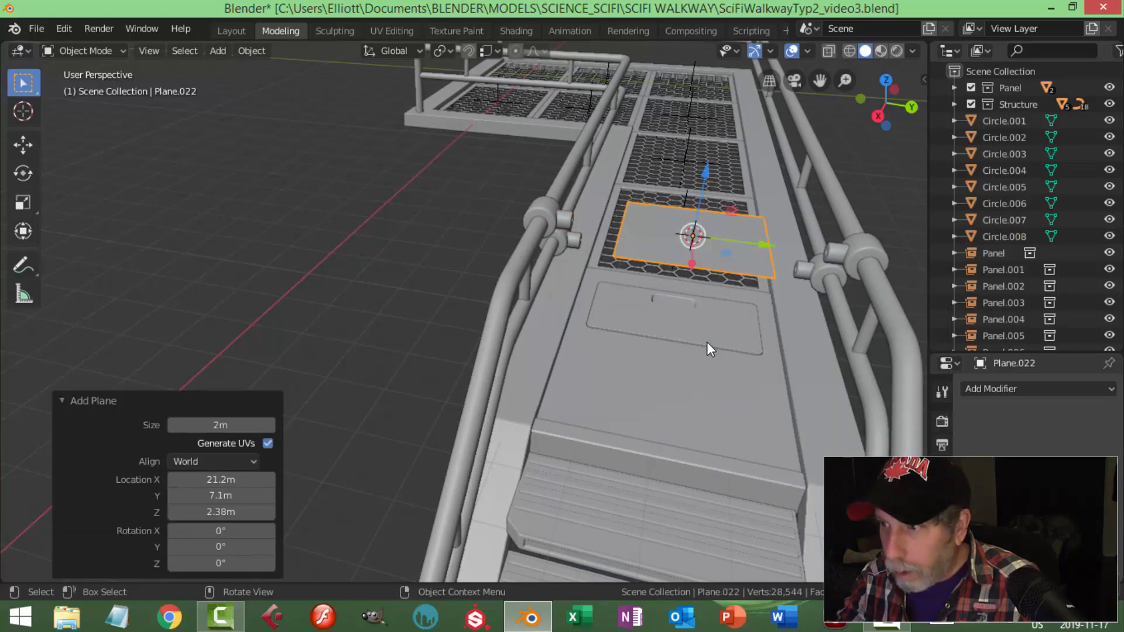
key(Tab)
key(1)
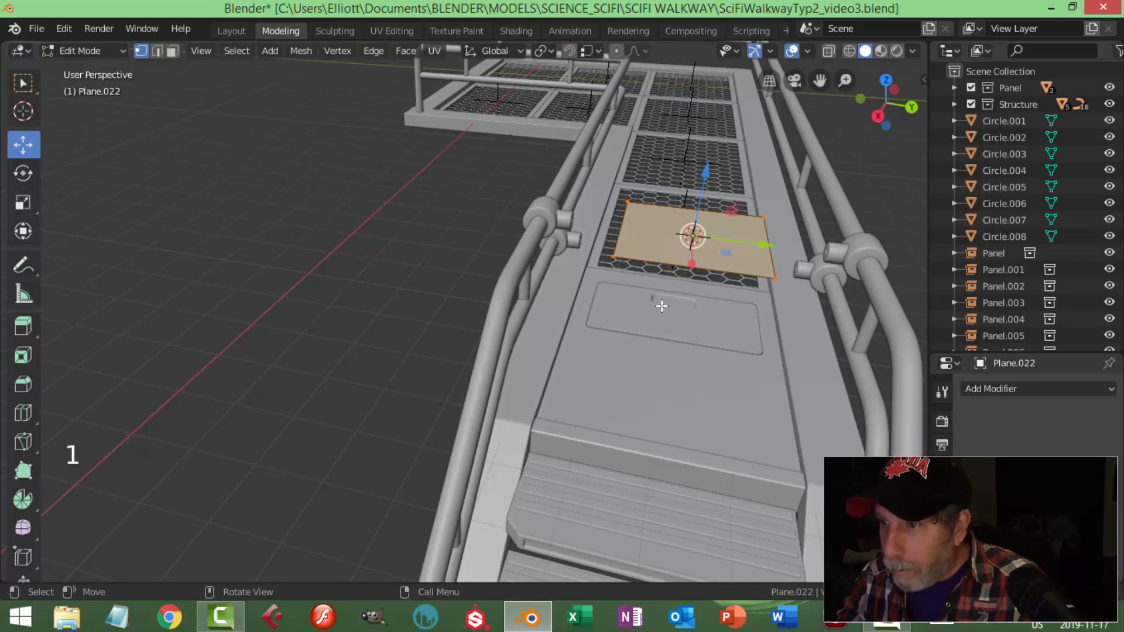
click(612, 256)
shift+click(782, 274)
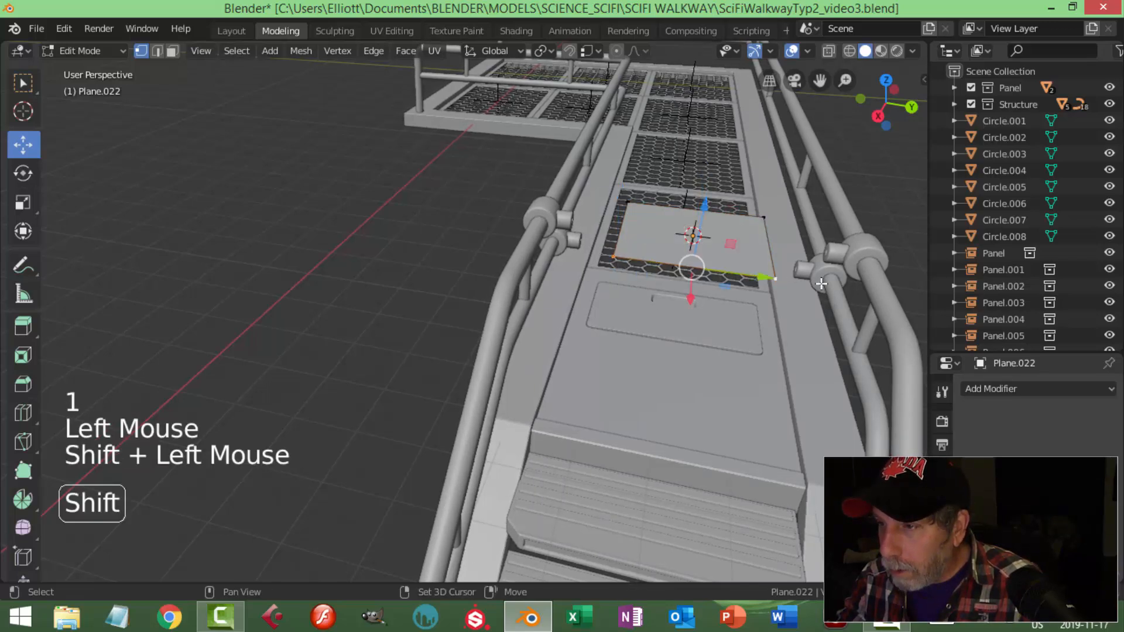
key(x)
click(749, 265)
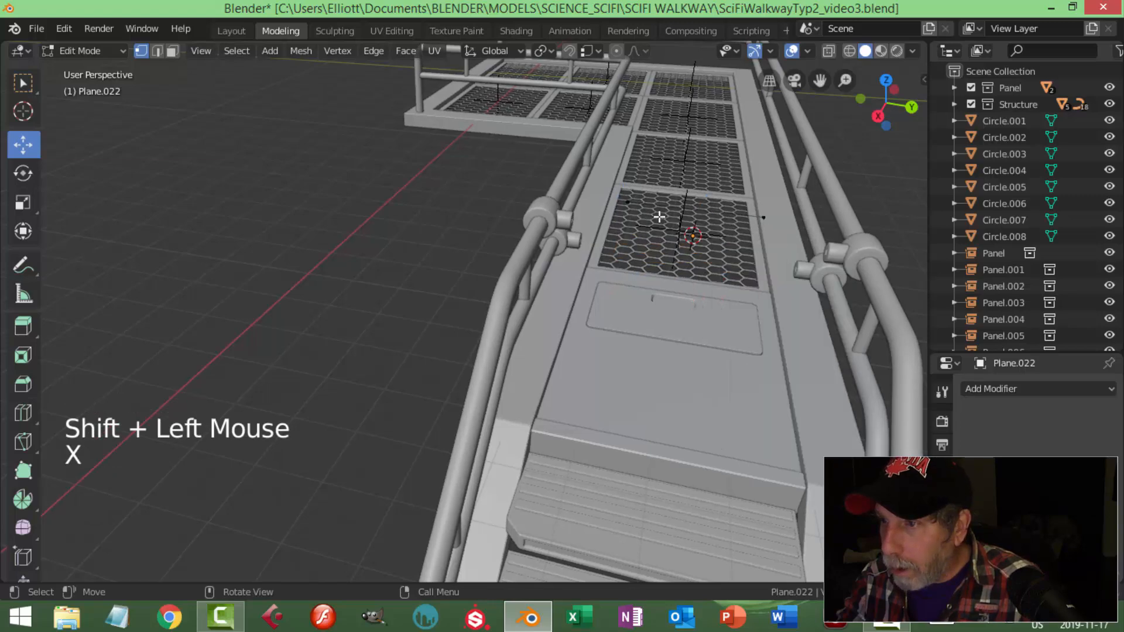
Select the two remaining vertices and move the edge 1.05 m along X into line with the upper stubs.
click(627, 202)
shift+click(795, 220)
shift+click(790, 221)
middle_drag(791, 221, 757, 378)
drag(663, 375, 634, 389)
middle_drag(635, 389, 653, 275)
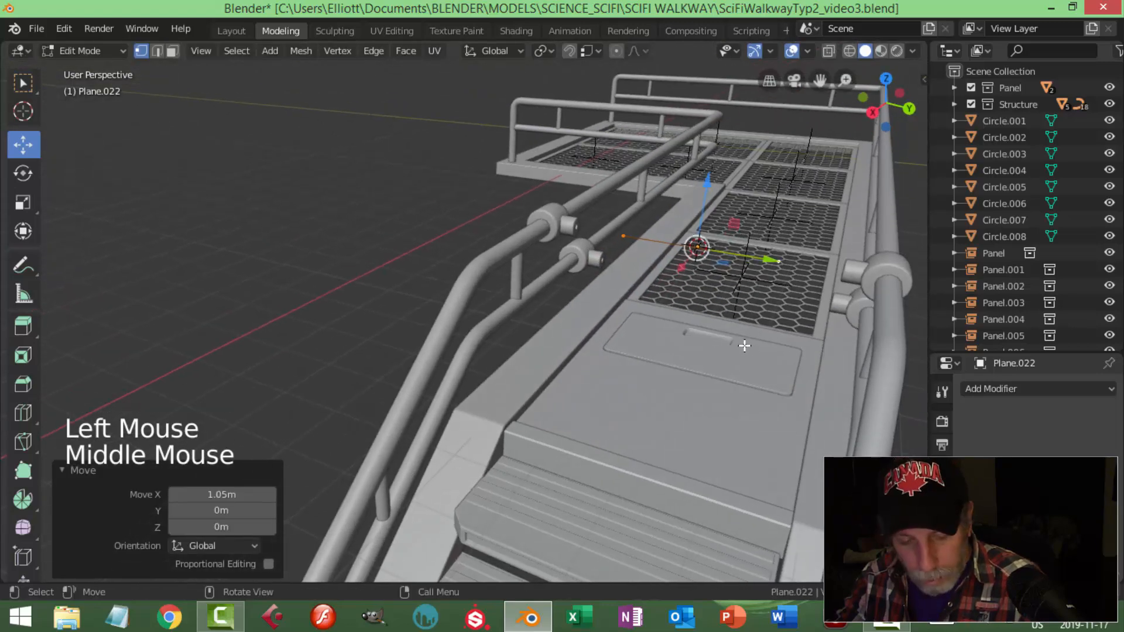
Scale the edge by 1.886 along Y to span both upper stubs and shift it -0.0316 m along X.
key(s)
key(y)
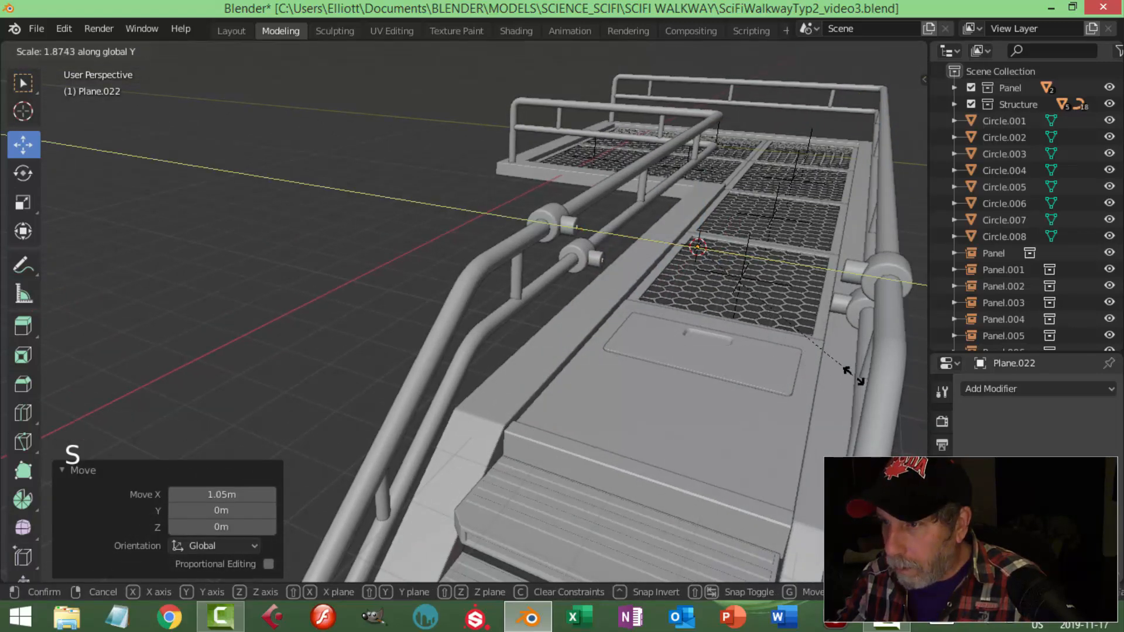
click(851, 377)
middle_drag(837, 349, 694, 349)
scroll(614, 329, up, 3)
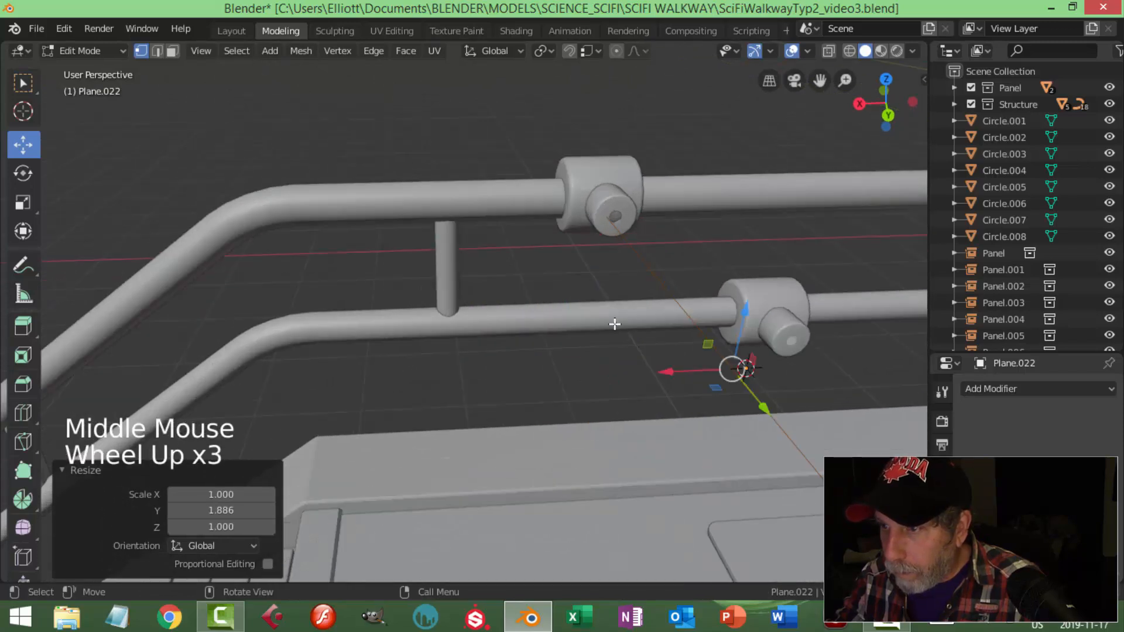
click(742, 313)
drag(745, 309, 679, 368)
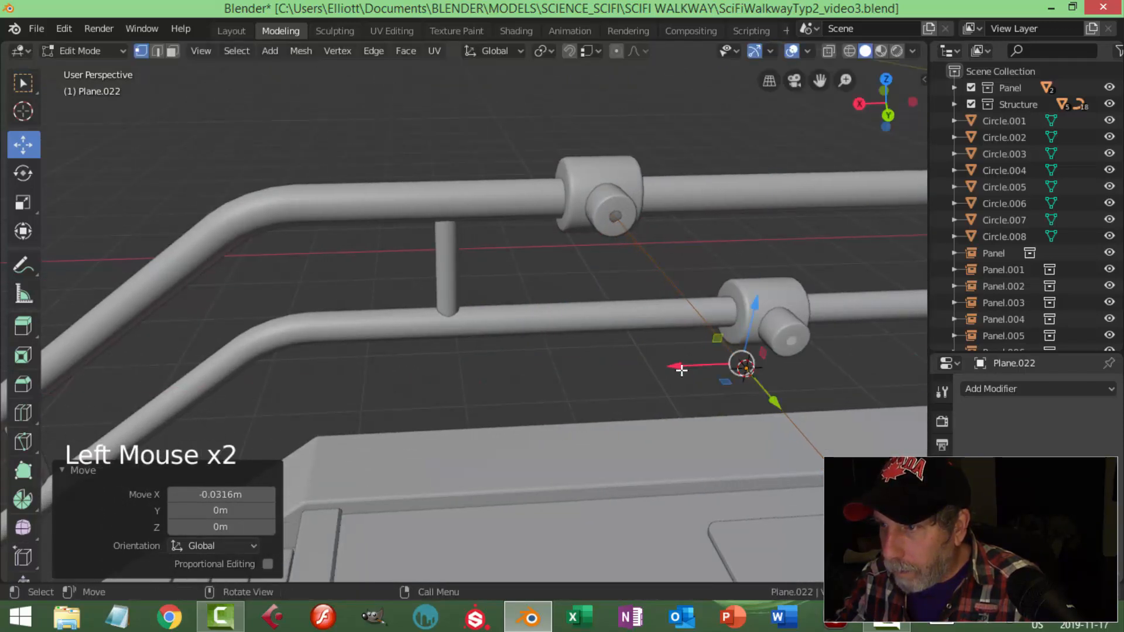
Leave mesh editing, select the spanning edge object, and convert it to a curve.
key(alt+a)
mouse_move(677, 375)
middle_down()
mouse_move(702, 376)
mouse_move(630, 374)
mouse_move(648, 389)
mouse_move(677, 368)
middle_up()
key(Tab)
scroll(709, 379, down, 2)
key(alt+a)
key(Tab)
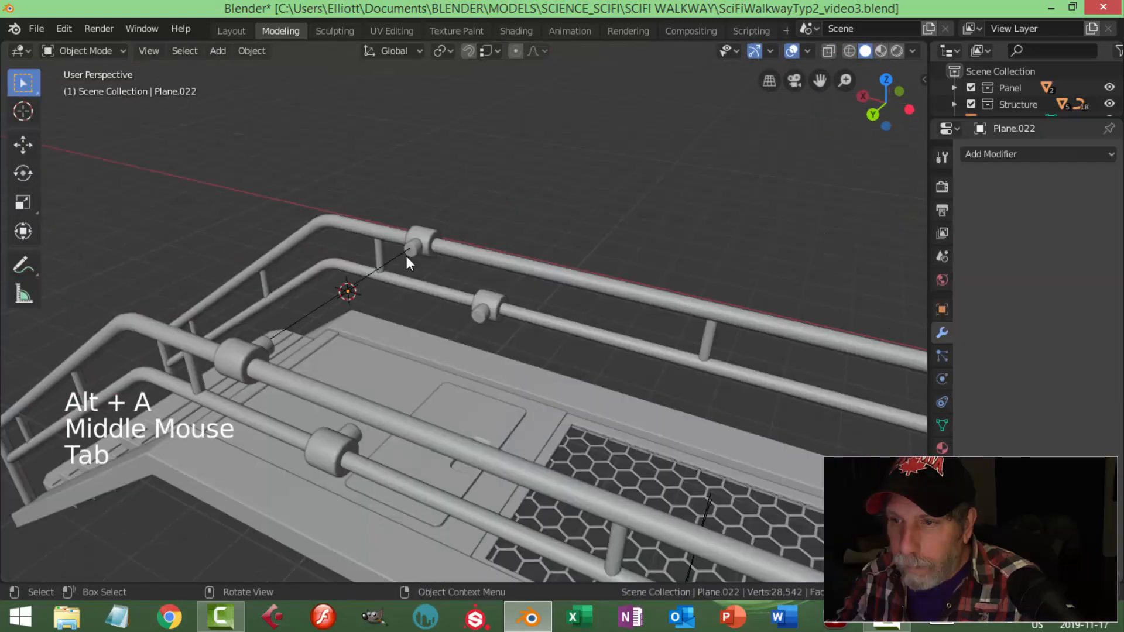
click(380, 261)
click(27, 150)
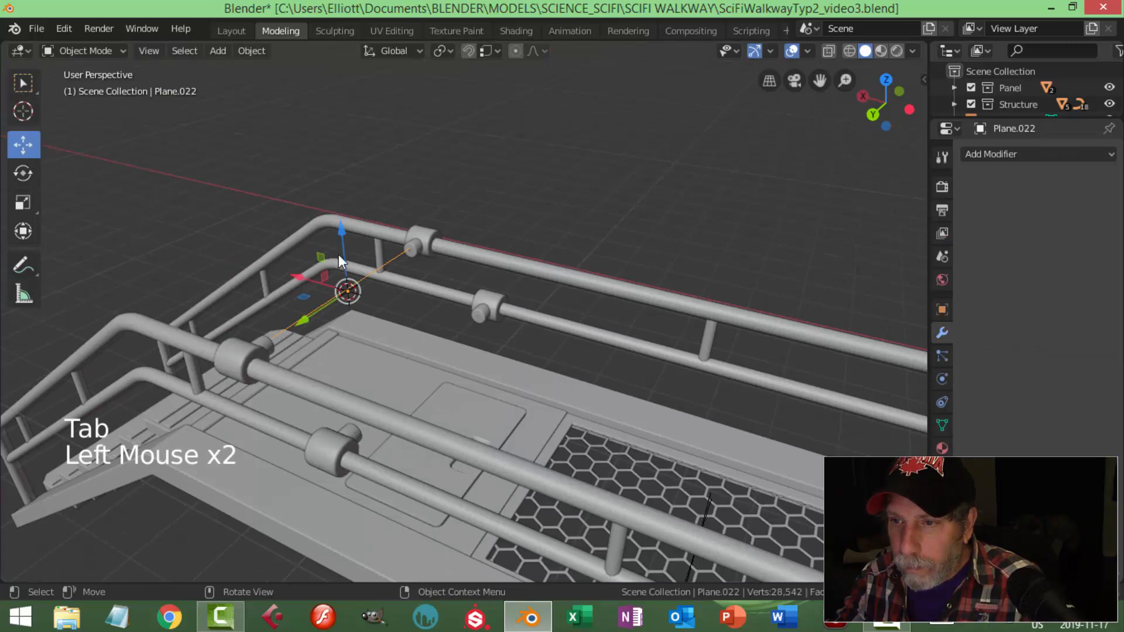
click(253, 52)
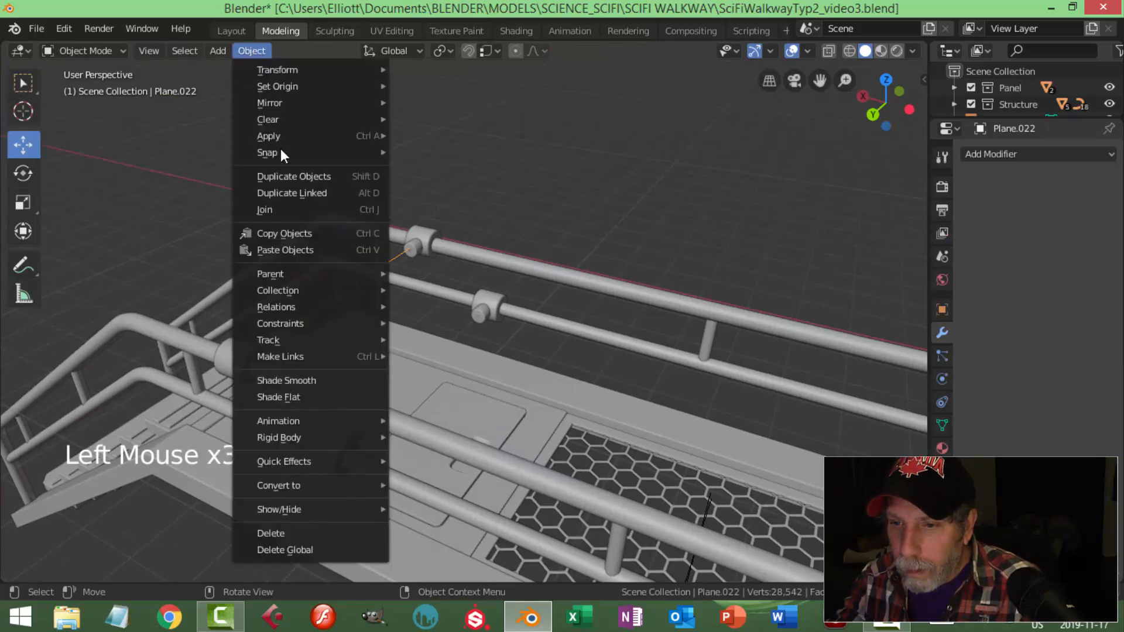
mouse_move(315, 483)
click(430, 484)
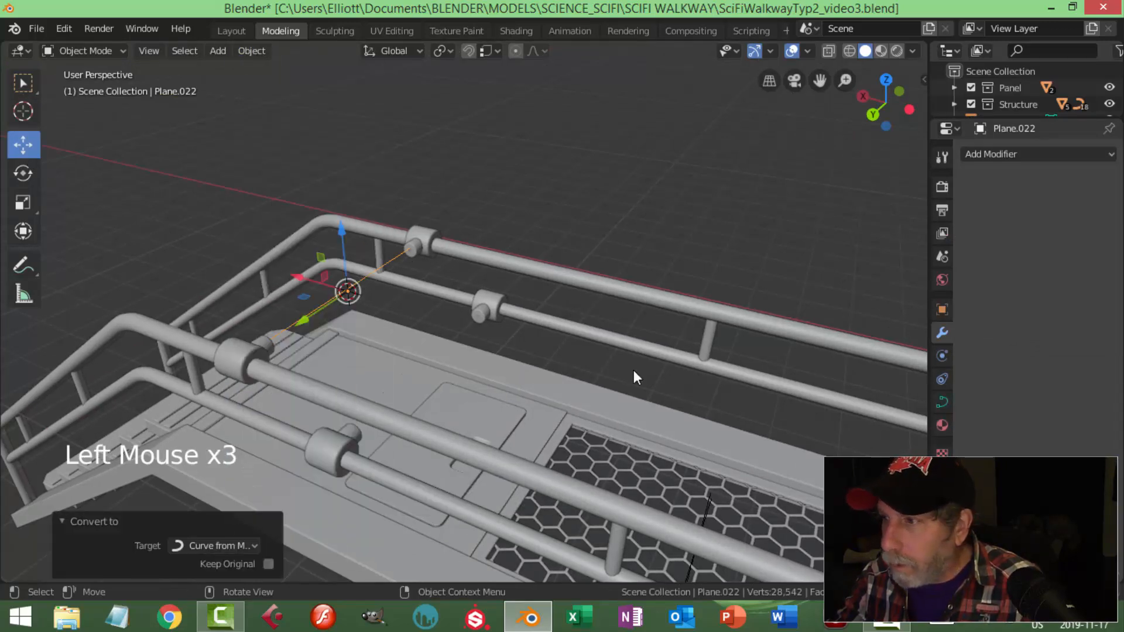
Set the spanning curve's bevel depth to 0.003 m.
click(941, 403)
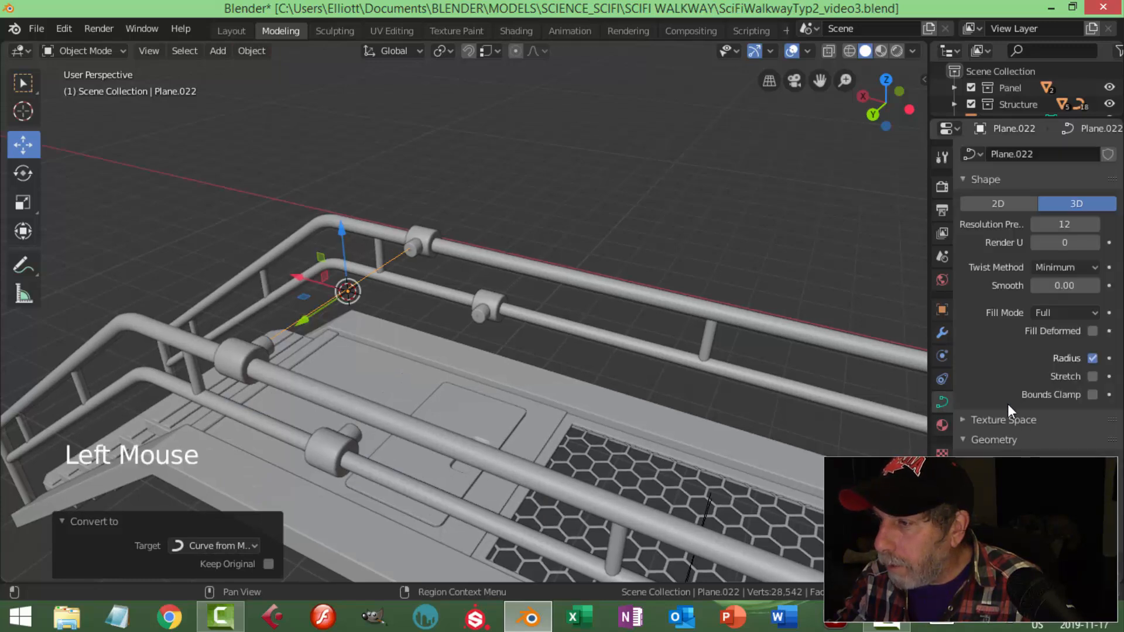
scroll(1017, 441, down, 5)
shift+drag(1061, 404, 1061, 403)
key(alt+a)
middle_drag(444, 350, 507, 341)
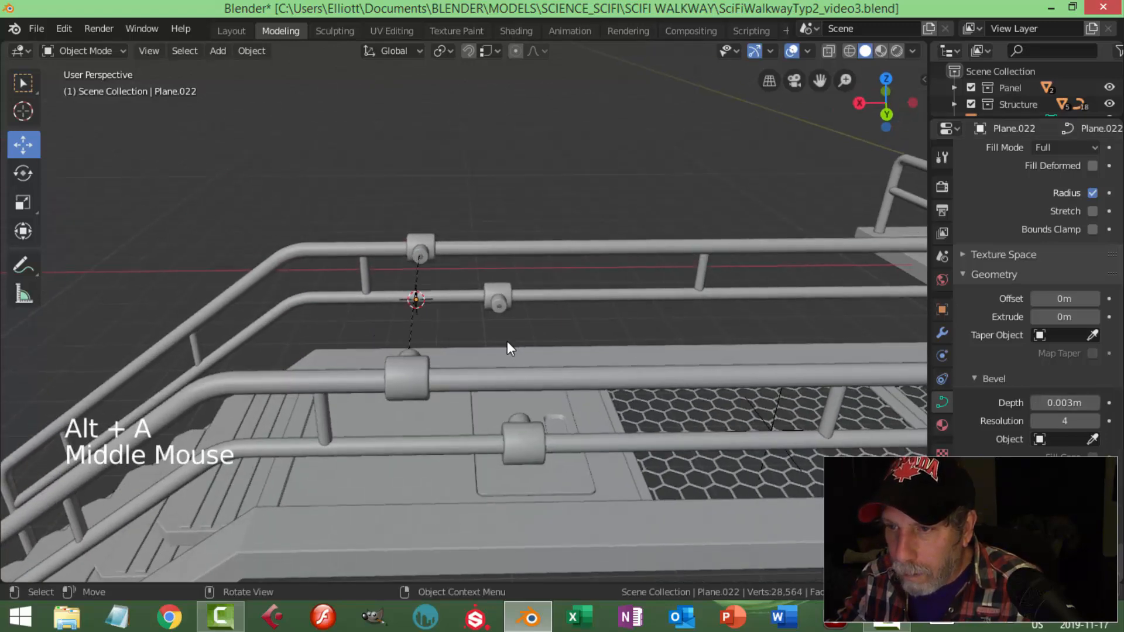
Move the curve -0.0271 m along X and -0.0167 m along Z to centre its ends on the upper stubs.
scroll(507, 348, up, 3)
click(369, 242)
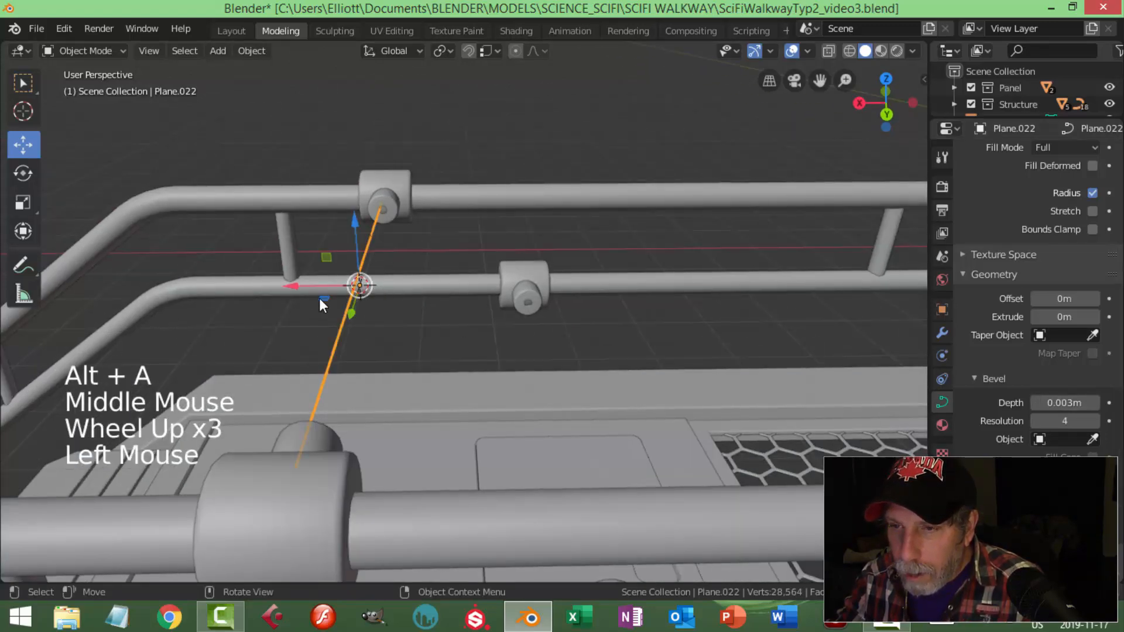
drag(303, 289, 392, 287)
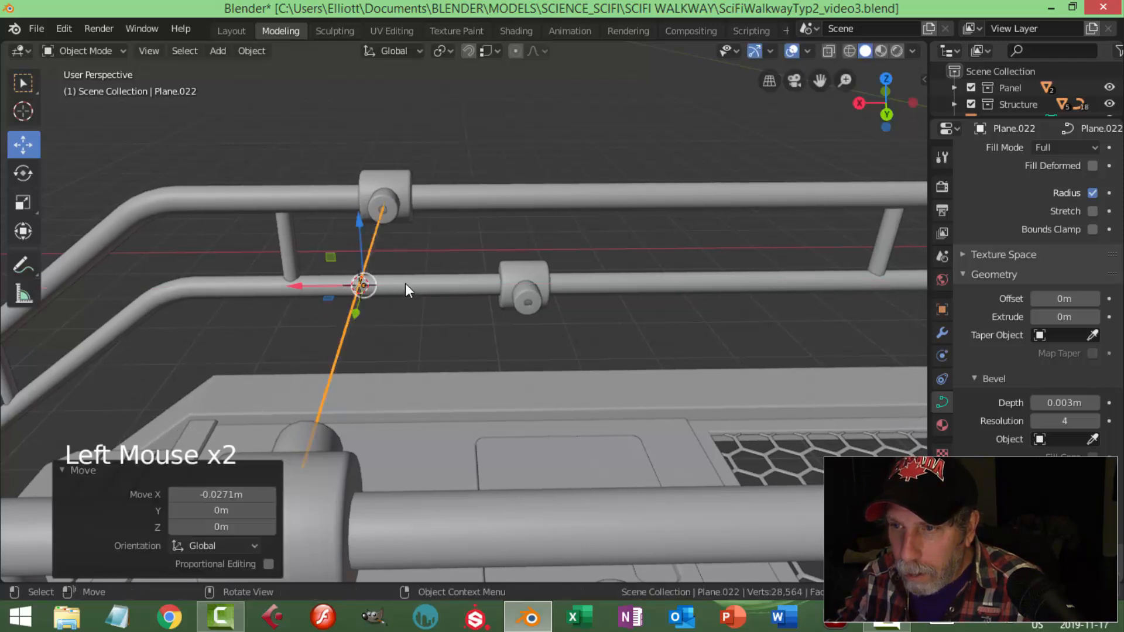
middle_drag(392, 288, 475, 266)
drag(592, 149, 594, 157)
middle_drag(637, 250, 557, 259)
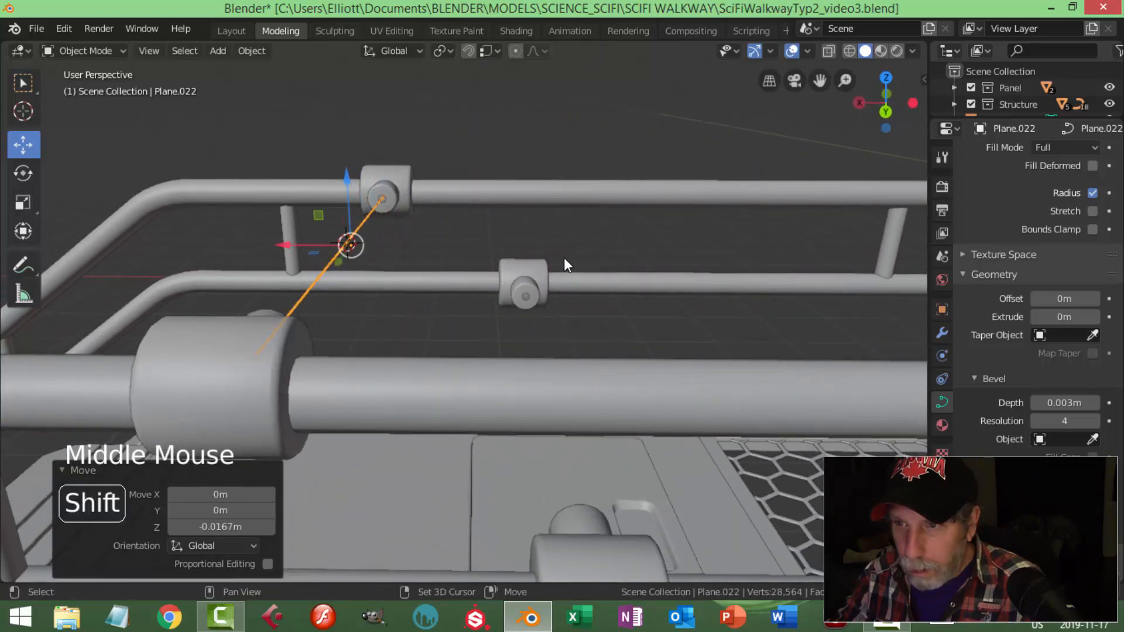
Duplicate the curve, then shift the copy along X and lower it along Z so it spans the two lower-rail stubs.
key(shift+d)
click(316, 248)
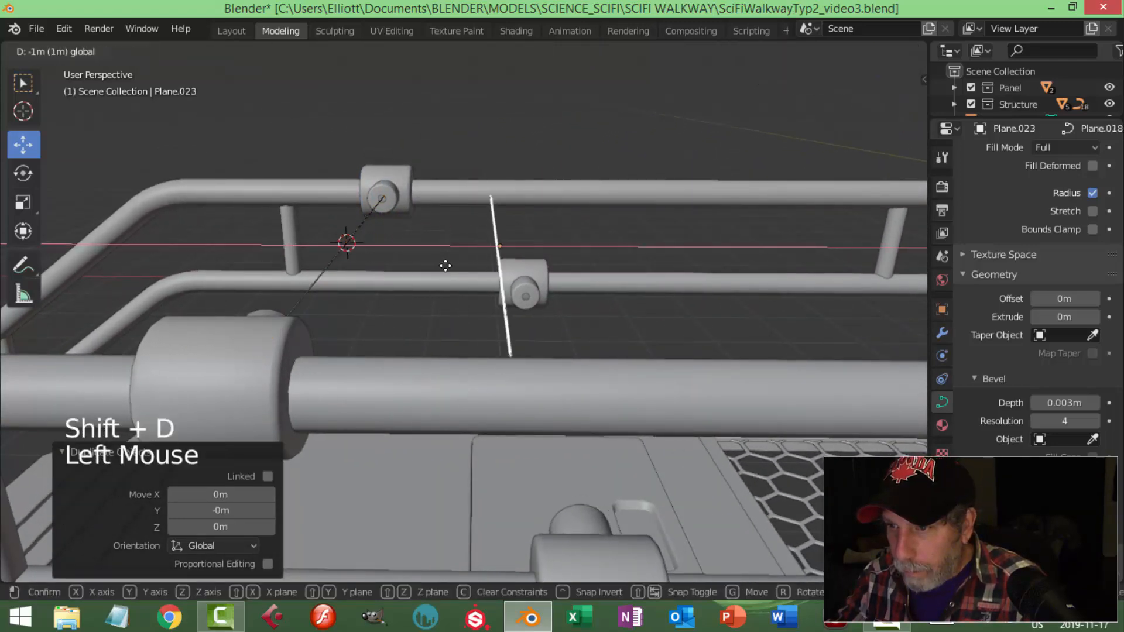
click(465, 264)
drag(527, 185, 576, 307)
drag(483, 373, 477, 376)
drag(544, 317, 556, 316)
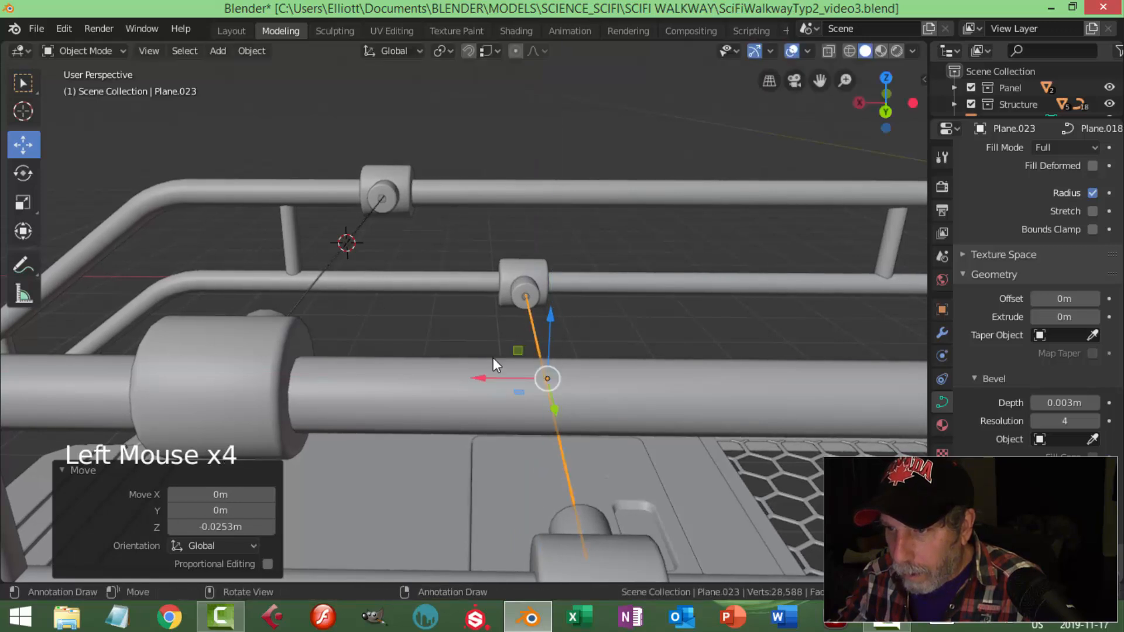
drag(479, 372, 482, 373)
key(alt+a)
Set the bevel depth of the curve between the upper stubs to 0.015 m.
scroll(509, 331, down, 3)
middle_drag(523, 335, 641, 363)
scroll(680, 361, down, 1)
click(618, 350)
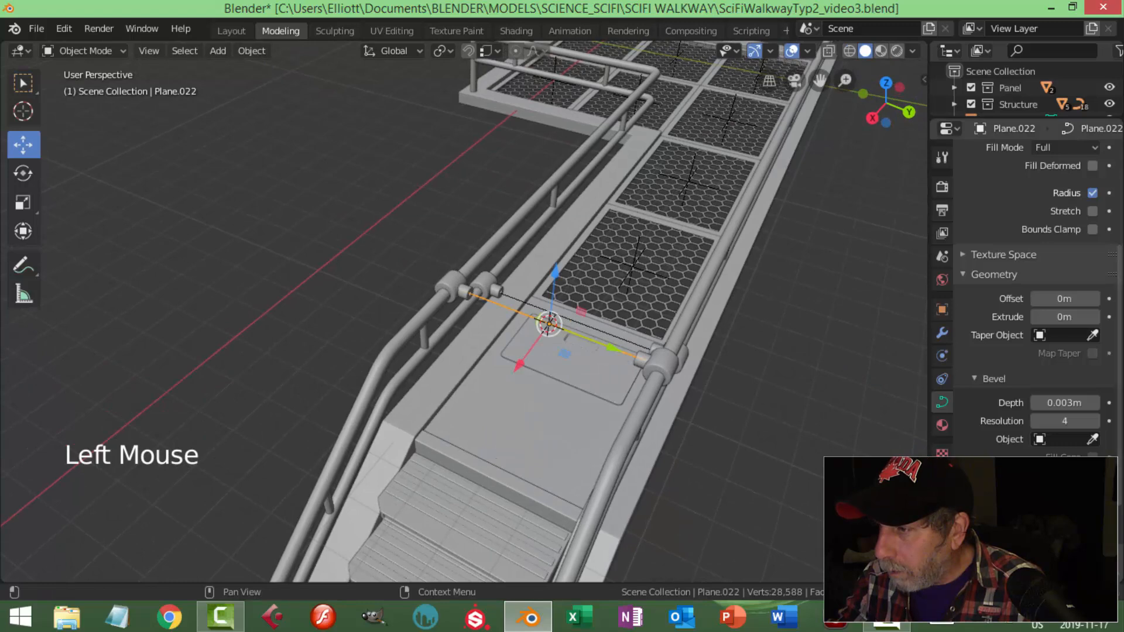
shift+drag(1058, 404, 1062, 404)
key(alt+a)
scroll(577, 369, up, 4)
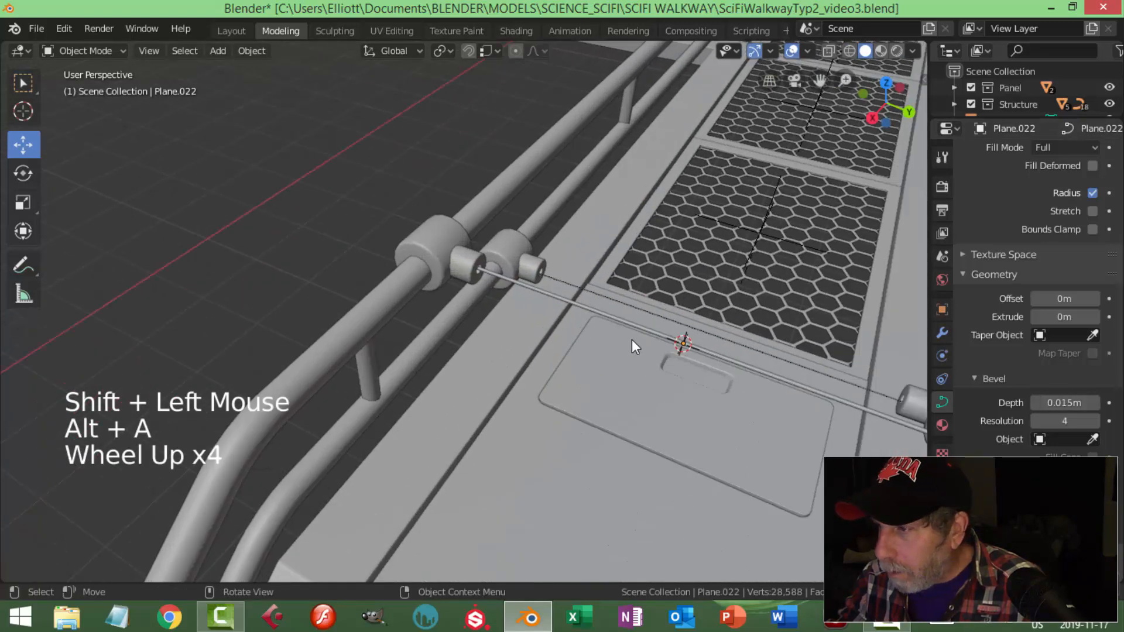
Set the bevel depth of the curve between the lower stubs to 0.015 m.
click(679, 335)
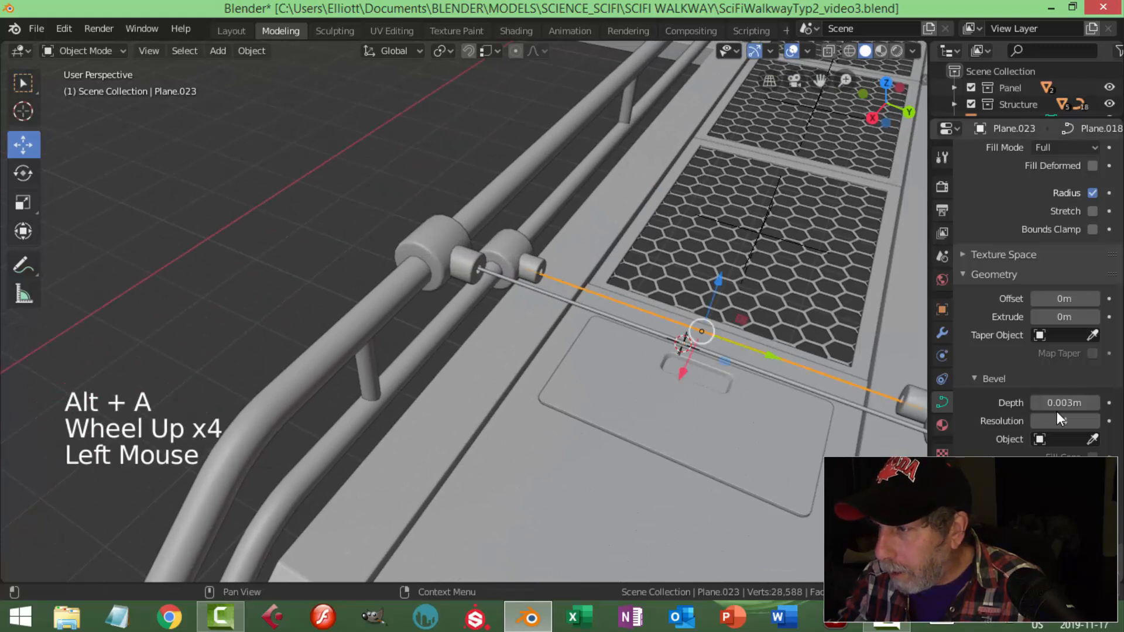
click(1053, 402)
text(0.015)
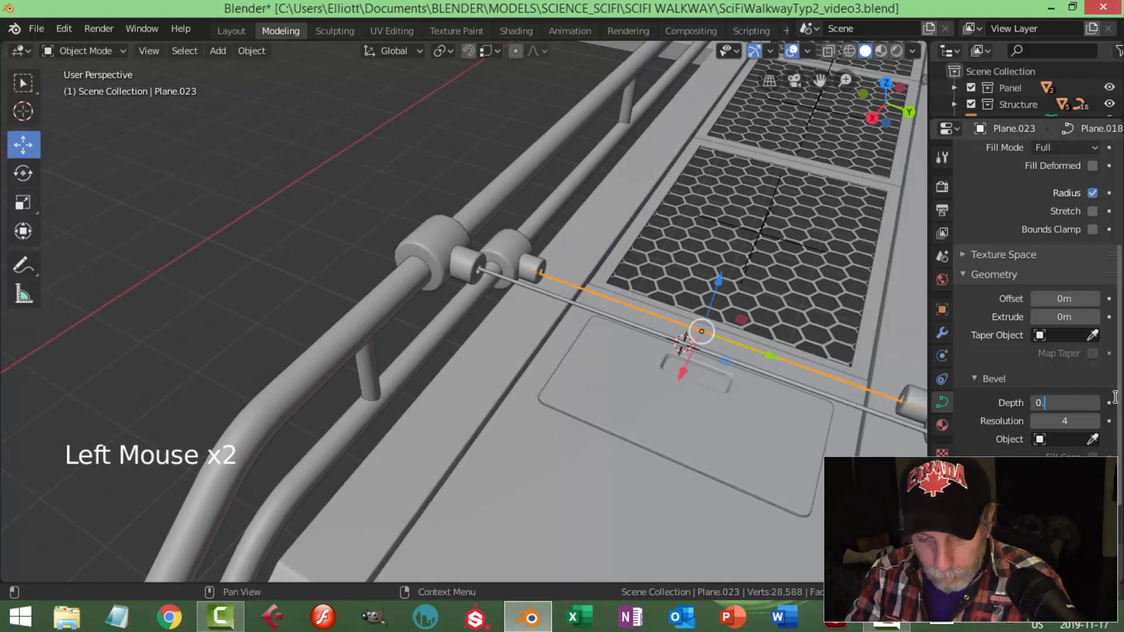
key(Return)
key(alt+a)
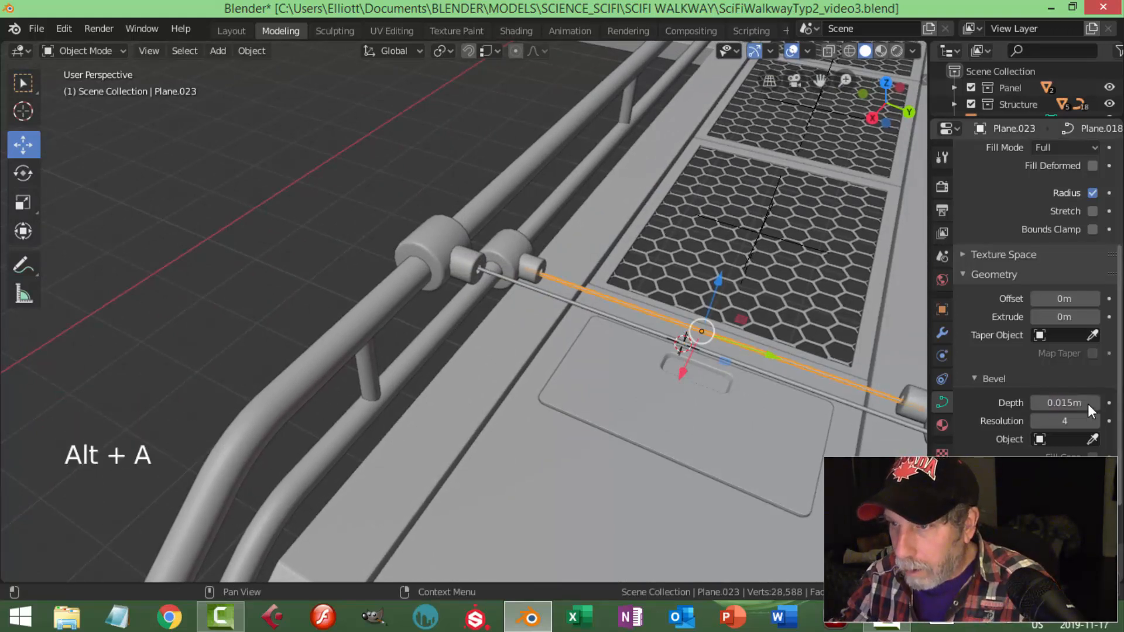
Check how both thickened cables meet the stubs, and save the file.
key(alt+a)
middle_drag(704, 360, 566, 349)
scroll(549, 350, up, 2)
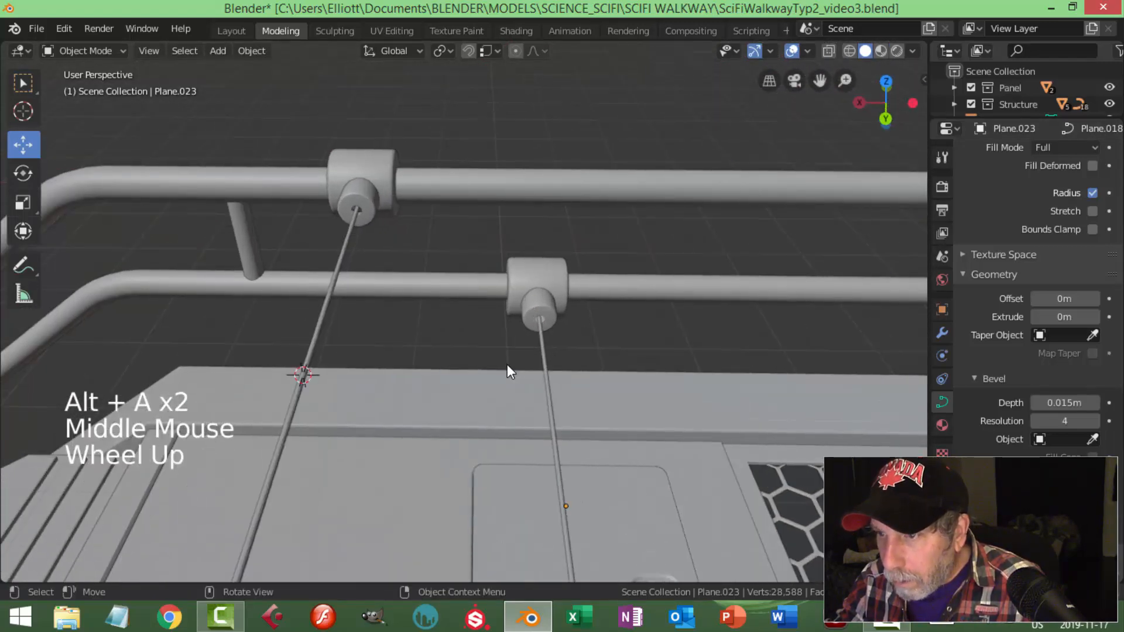
scroll(508, 375, down, 3)
middle_drag(507, 382, 644, 399)
scroll(582, 363, down, 3)
key(ctrl+s)
scroll(576, 363, down, 3)
middle_drag(644, 399, 689, 401)
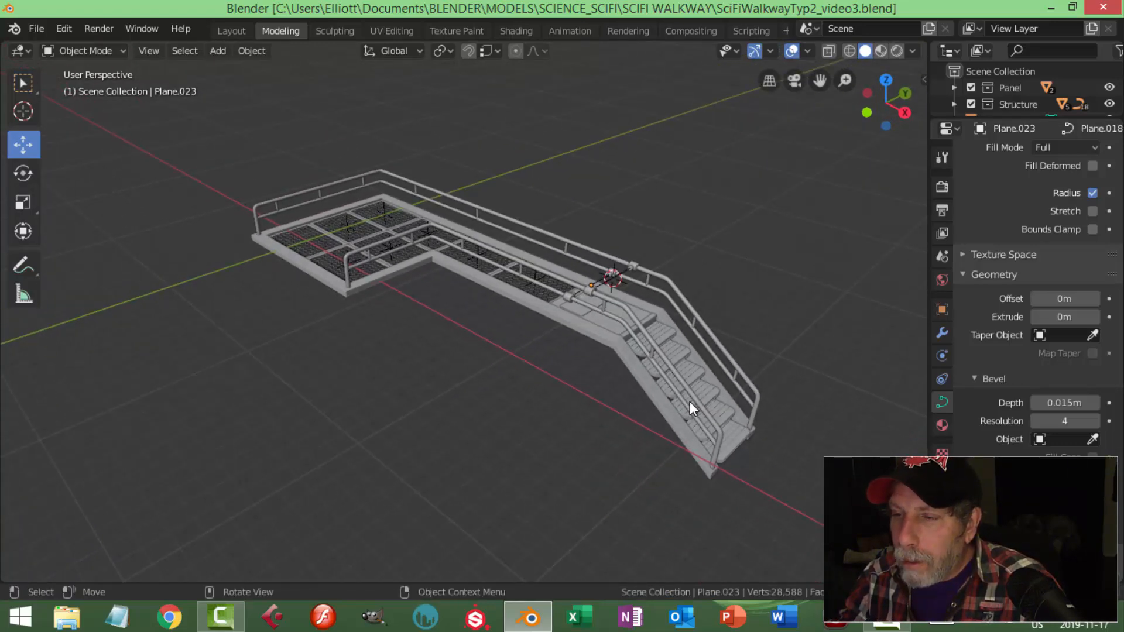
Add a point light, move it along X toward the far platform end, and shift it -6.26 m along Y.
key(shift+a)
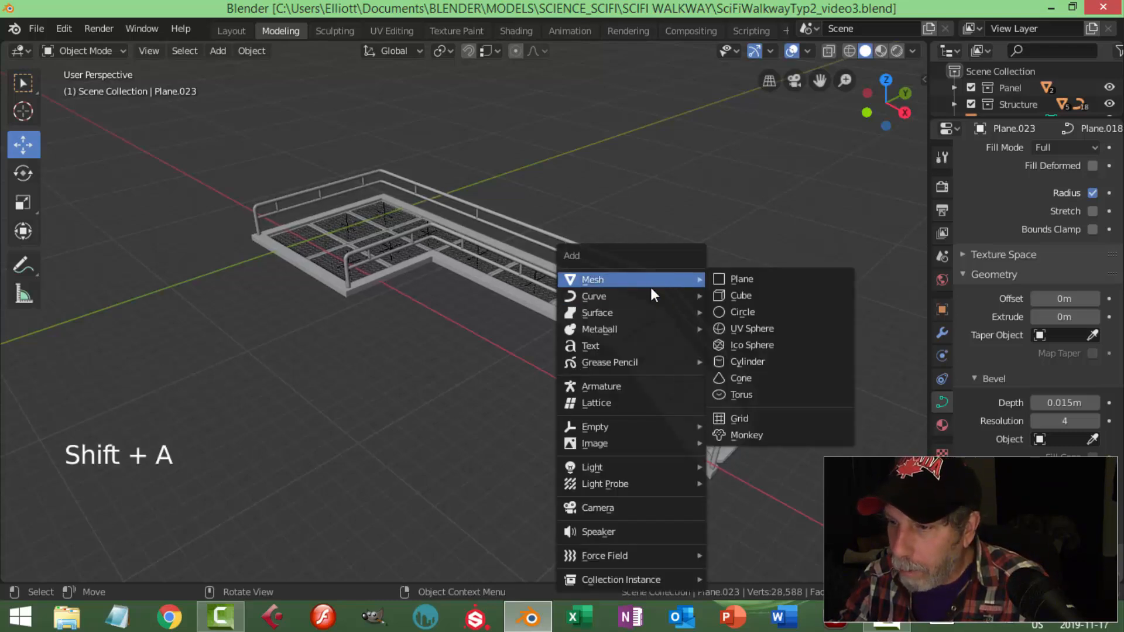
mouse_move(626, 469)
click(764, 470)
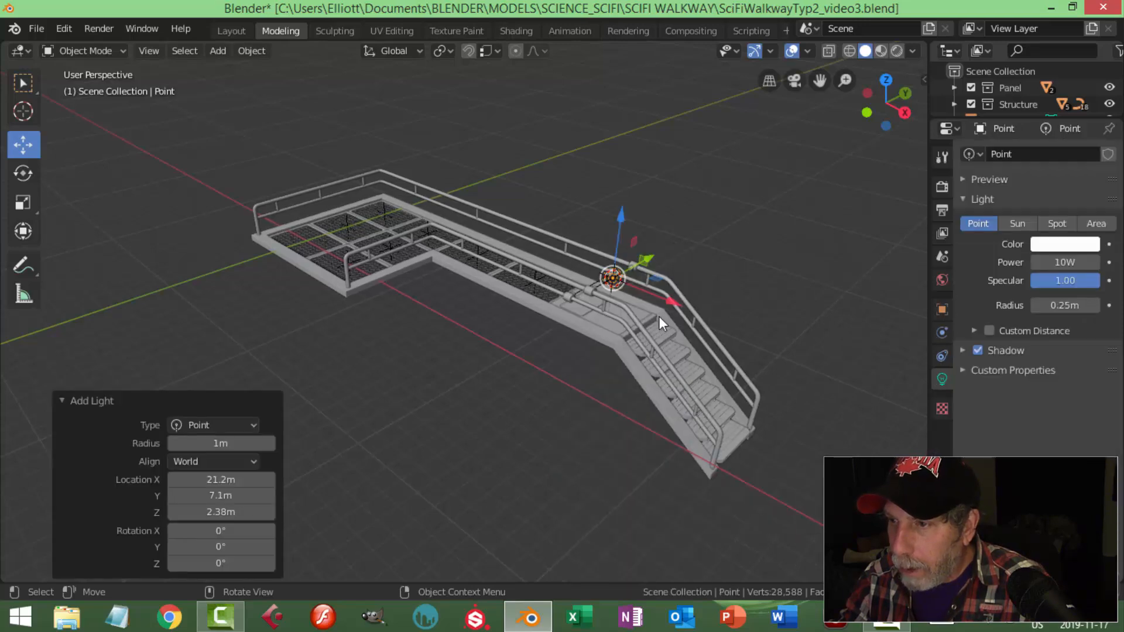
drag(670, 303, 388, 272)
drag(402, 153, 334, 175)
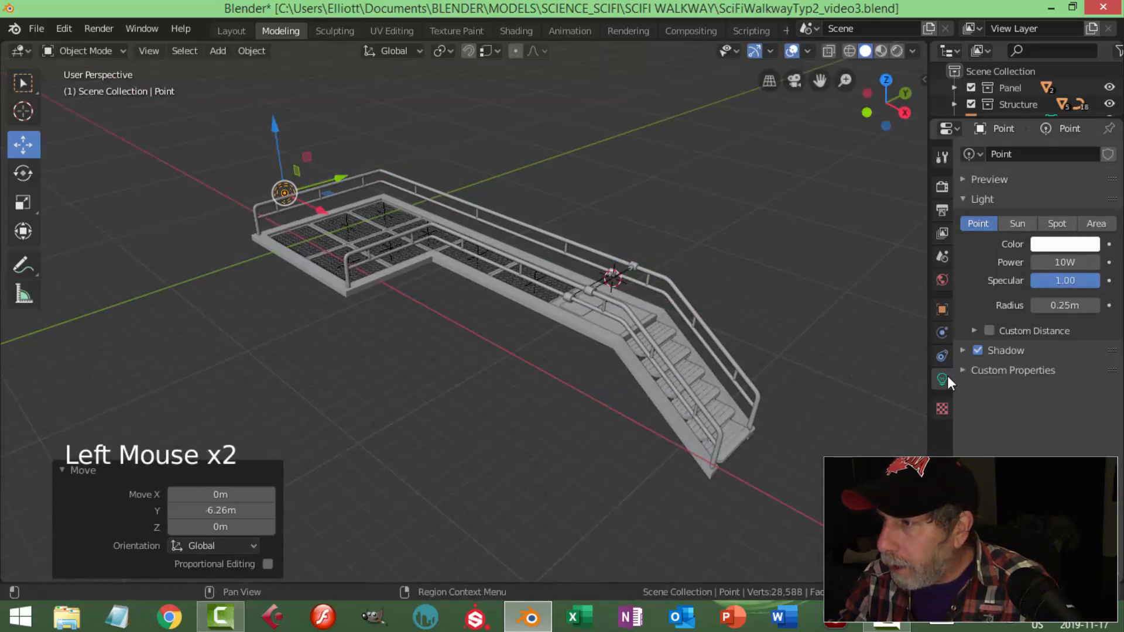
Color the point light amber, about hue 0.117 and saturation 0.972, and set its power to 600W.
click(1068, 244)
drag(972, 349, 966, 345)
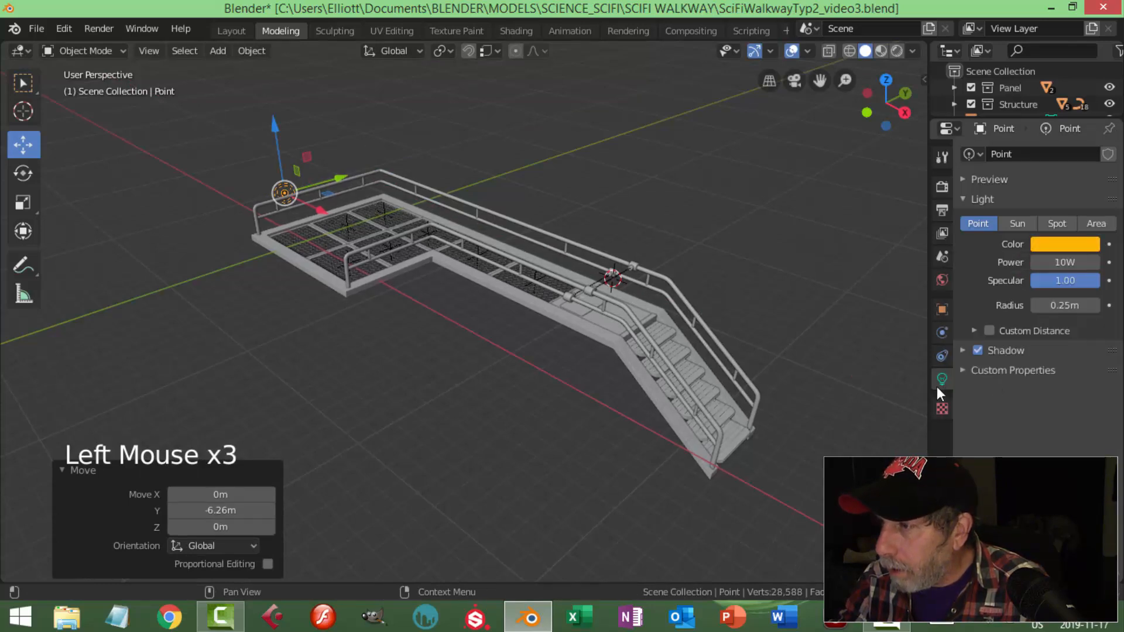
click(1069, 263)
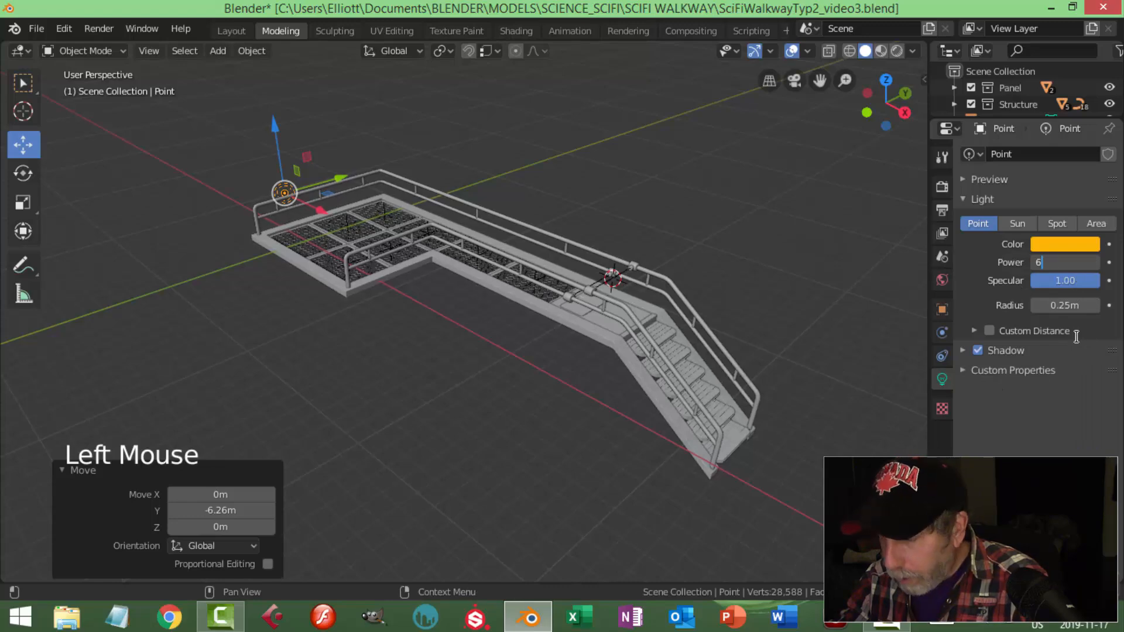
text(600W)
In top view, move the amber point light just inside the wide platform's outer corner near the X axis.
key(KP_7)
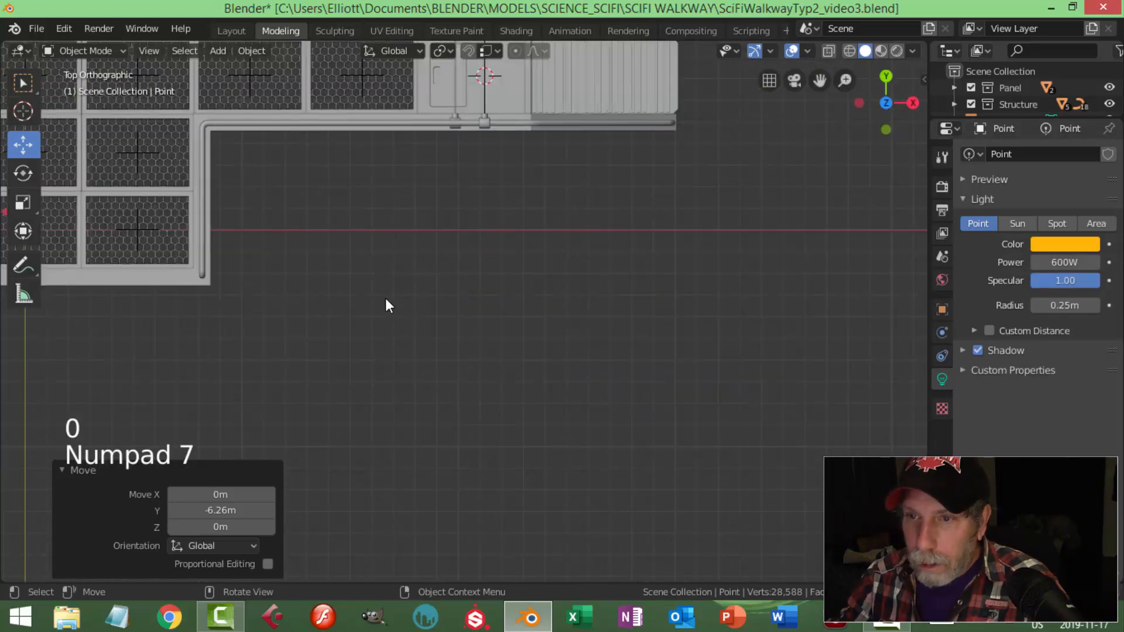
scroll(391, 292, down, 3)
shift+middle_drag(391, 293, 361, 272)
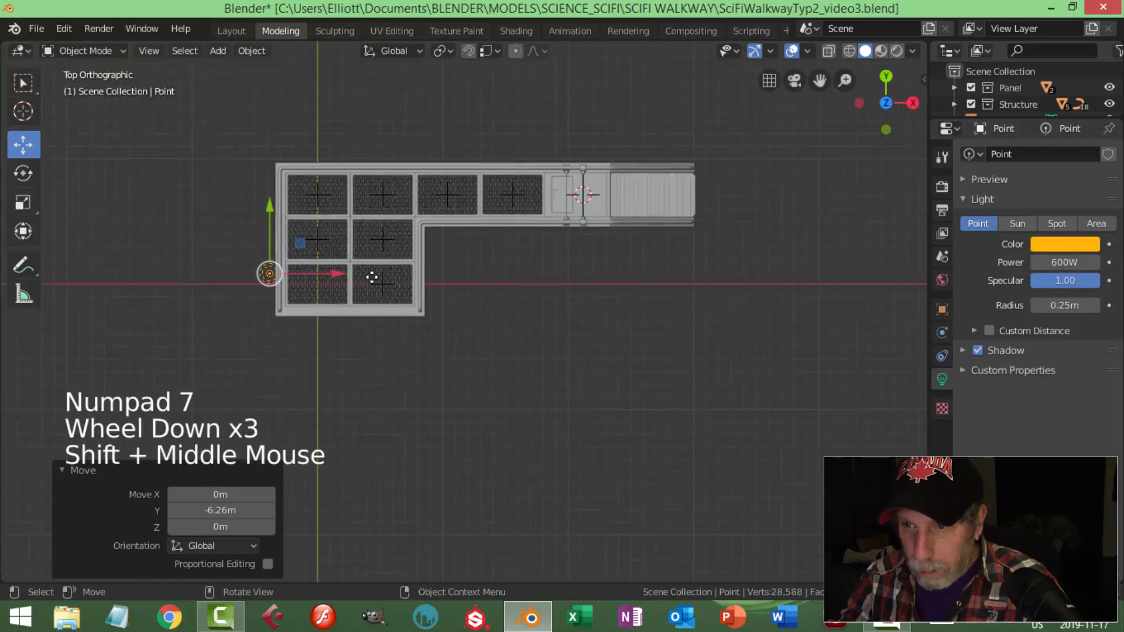
key(g)
click(392, 286)
Duplicate the light to the platform's opposite outer corner, about 1.32 m along X and 8.83 m along Y, and color it cyan.
key(shift+d)
right_click(392, 286)
key(g)
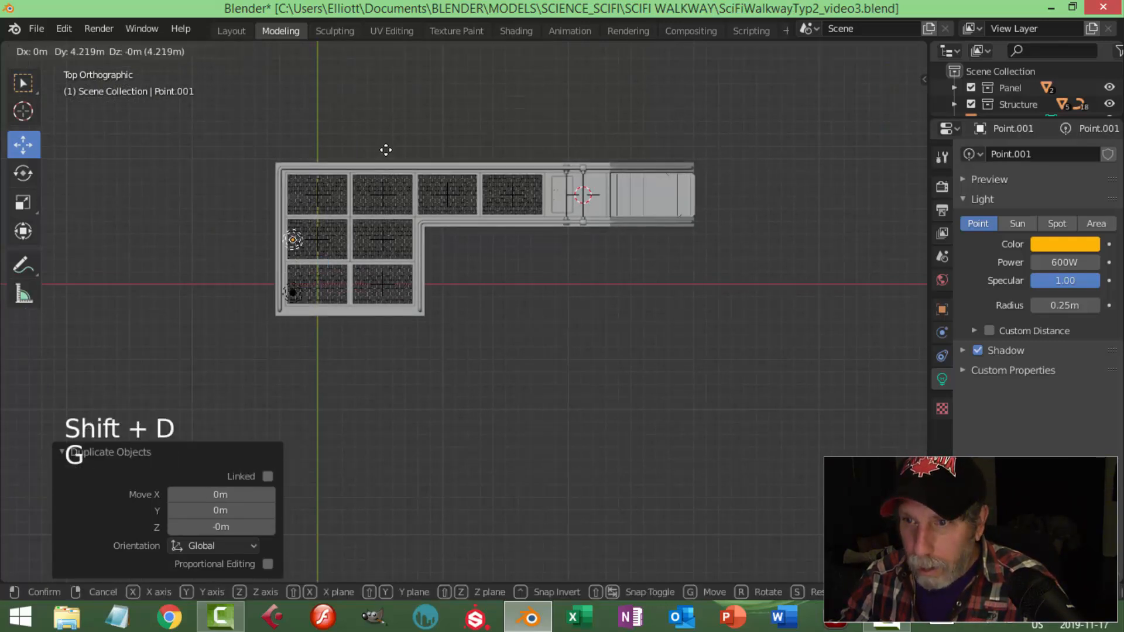
click(396, 99)
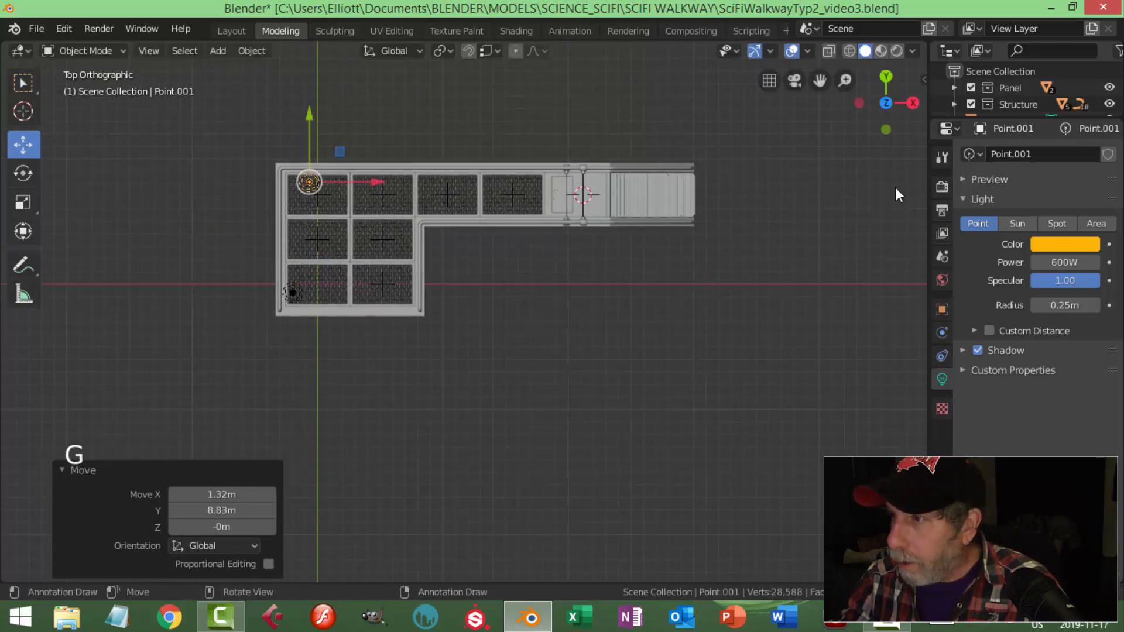
click(1041, 243)
click(1031, 245)
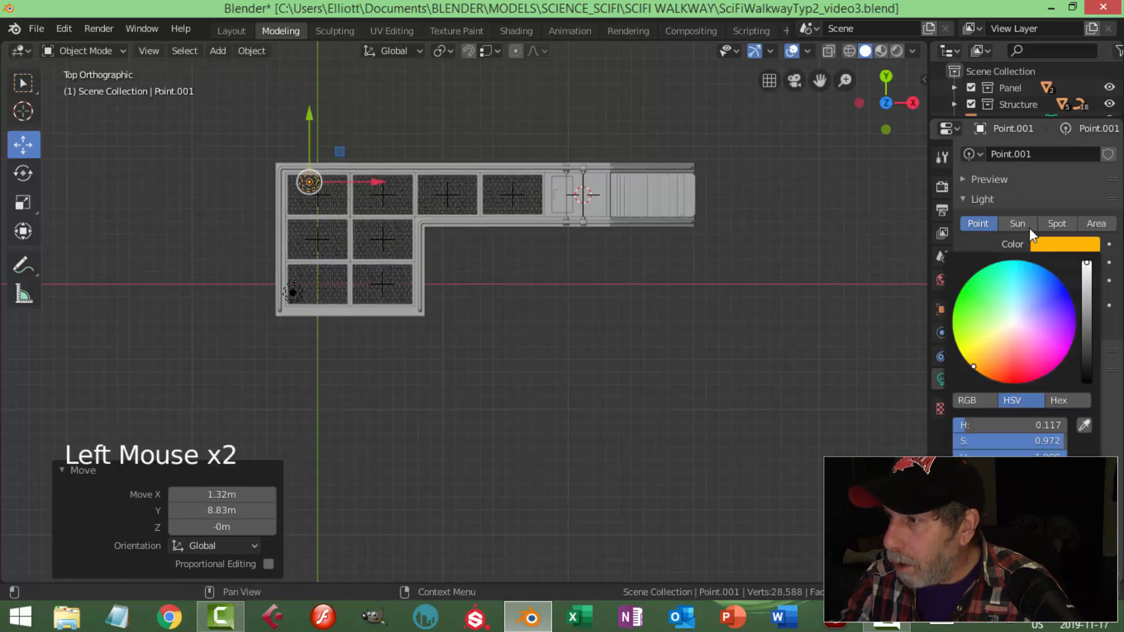
click(1009, 284)
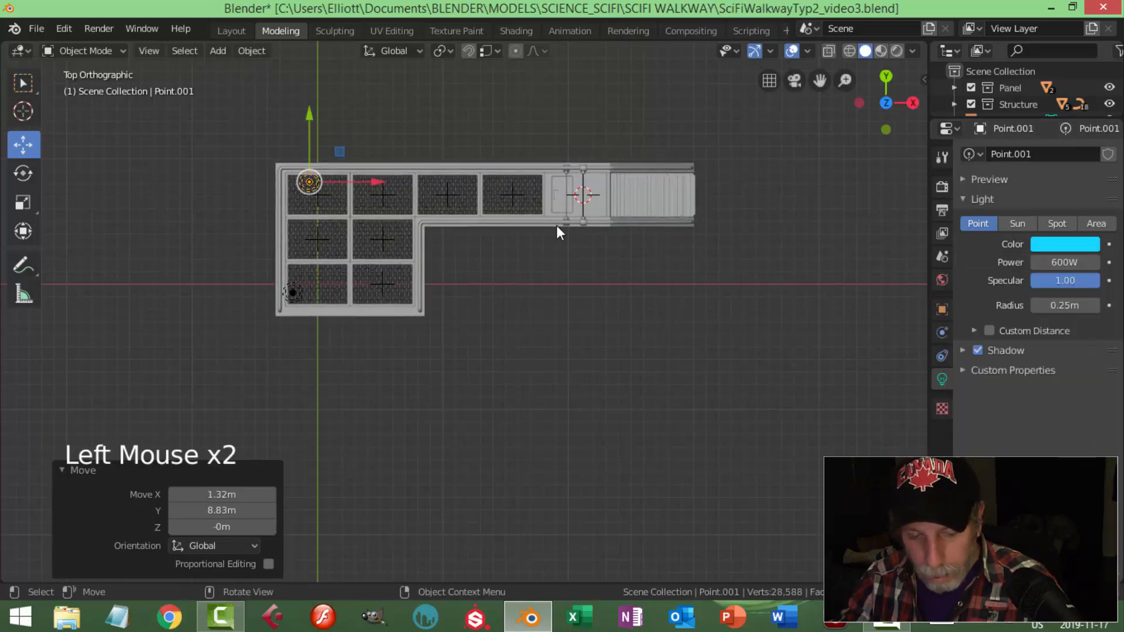
Duplicate the cyan light about 12.9 m along X and -2.83 m along Y onto the narrow walkway, and color it yellow-orange.
key(shift+d)
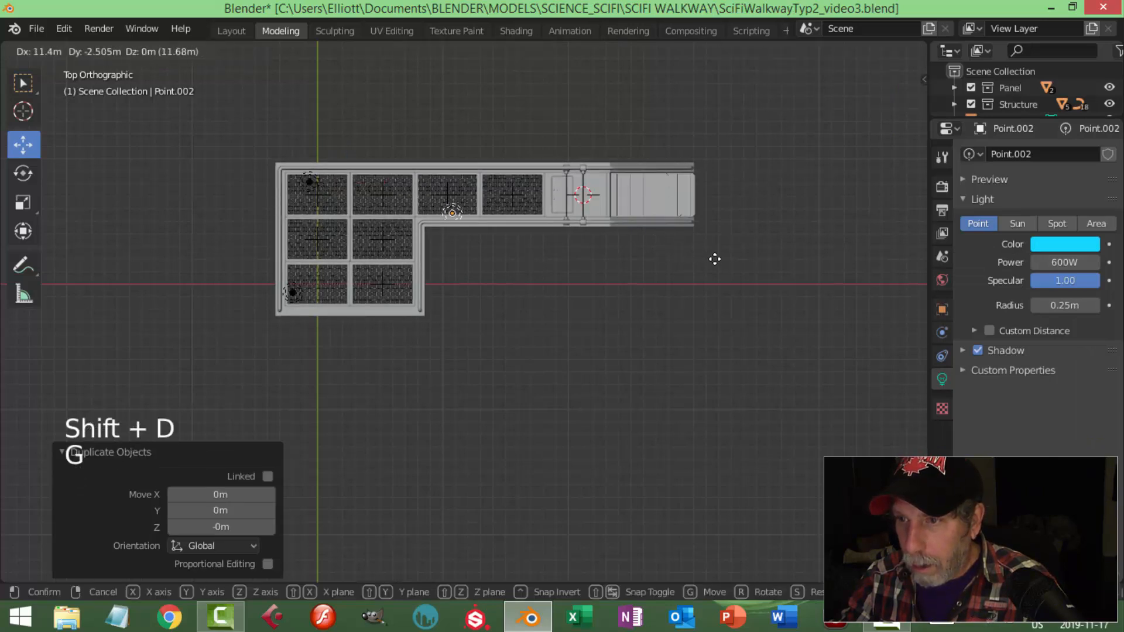
click(739, 261)
click(1076, 244)
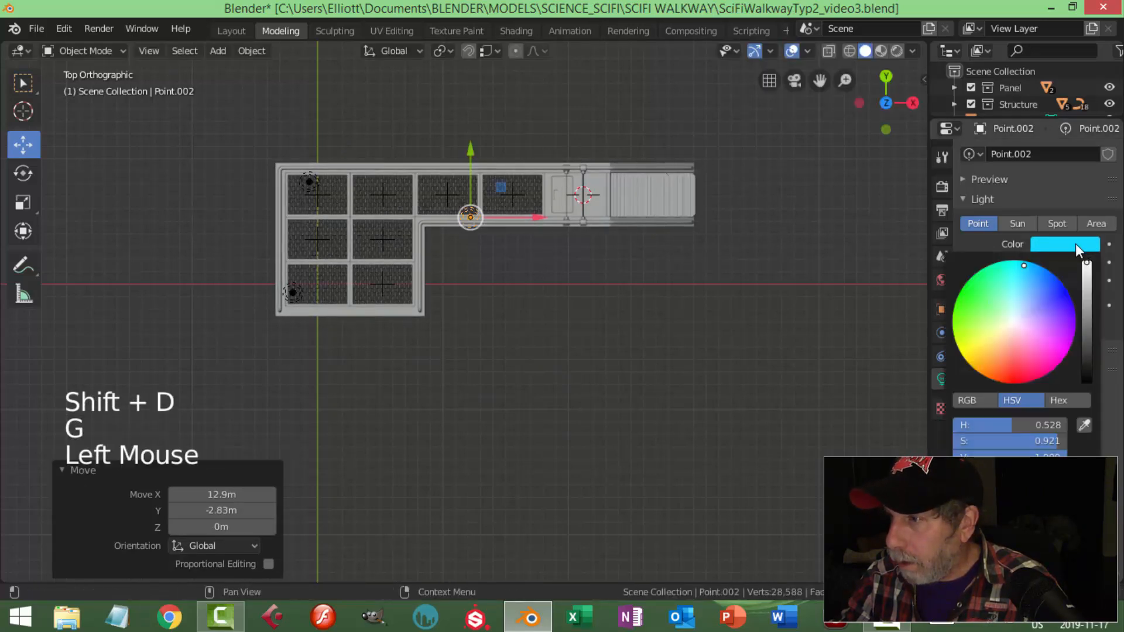
click(984, 335)
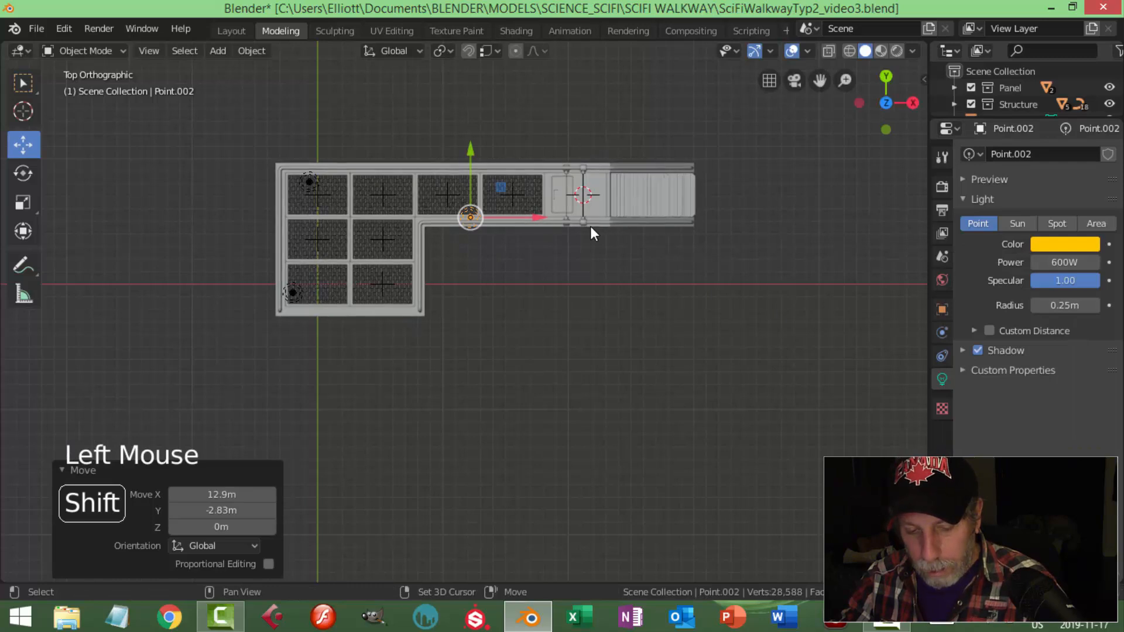
Duplicate the walkway's yellow-orange light to the far rail beside the stairs and color the copy light blue.
key(shift+d)
key(g)
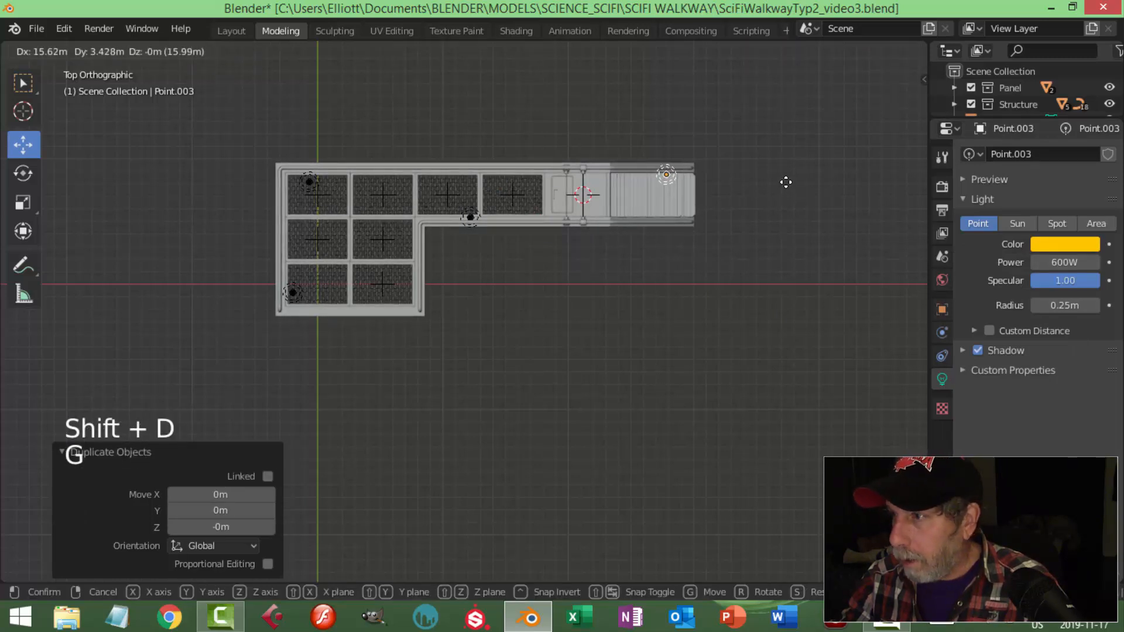
click(782, 179)
click(1054, 244)
click(1039, 244)
click(1048, 245)
drag(1021, 271, 1025, 266)
Shift the light blue point light -3.07 m along X, back toward the top of the stairs.
middle_drag(663, 274, 742, 210)
scroll(576, 230, down, 1)
drag(724, 312, 691, 305)
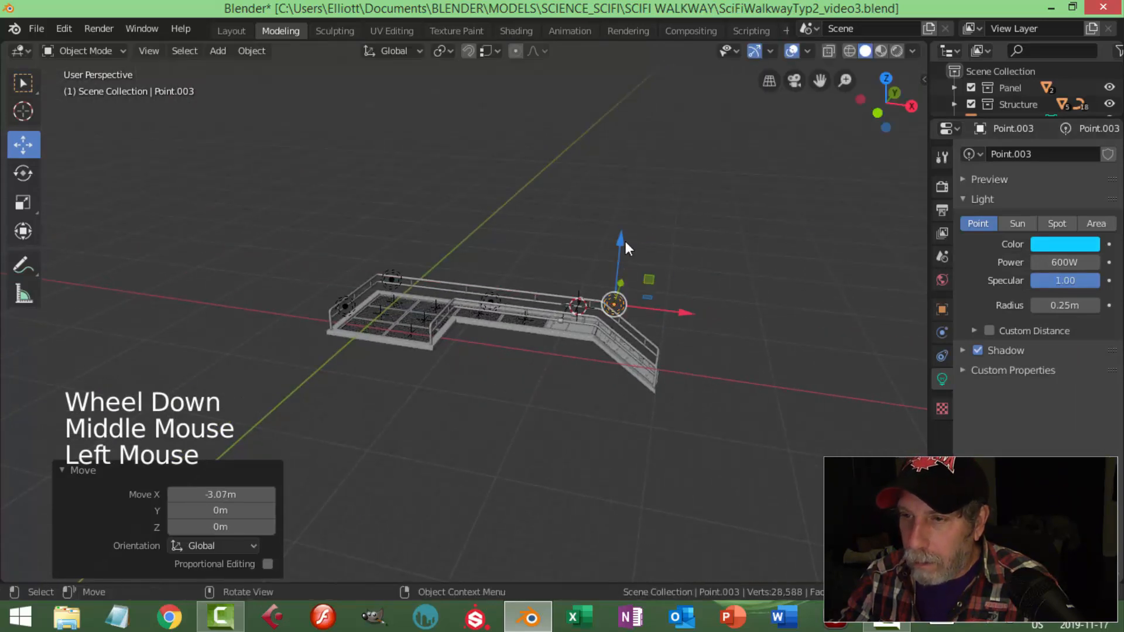
shift+middle_drag(493, 228, 526, 233)
middle_drag(527, 232, 525, 256)
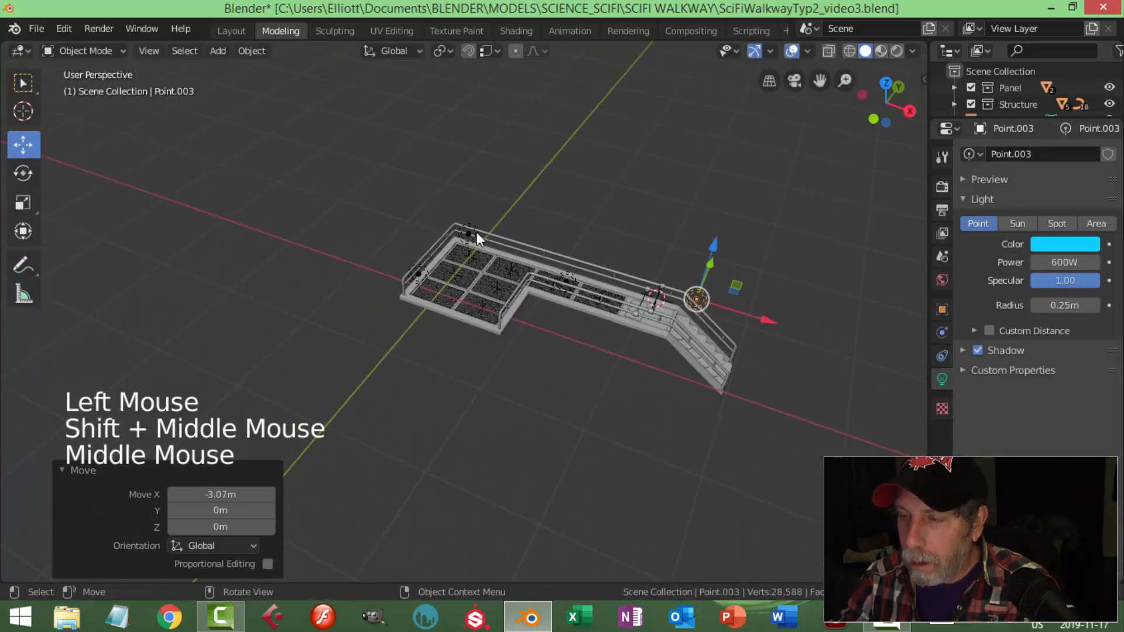
middle_drag(592, 198, 731, 190)
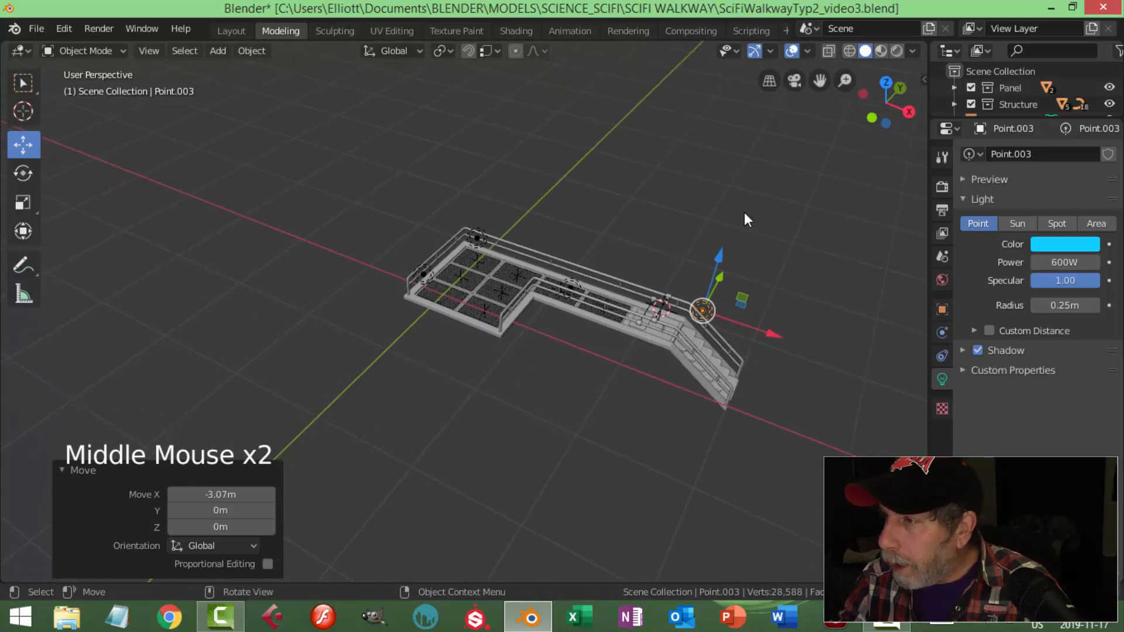
Set the world background color to black.
click(942, 280)
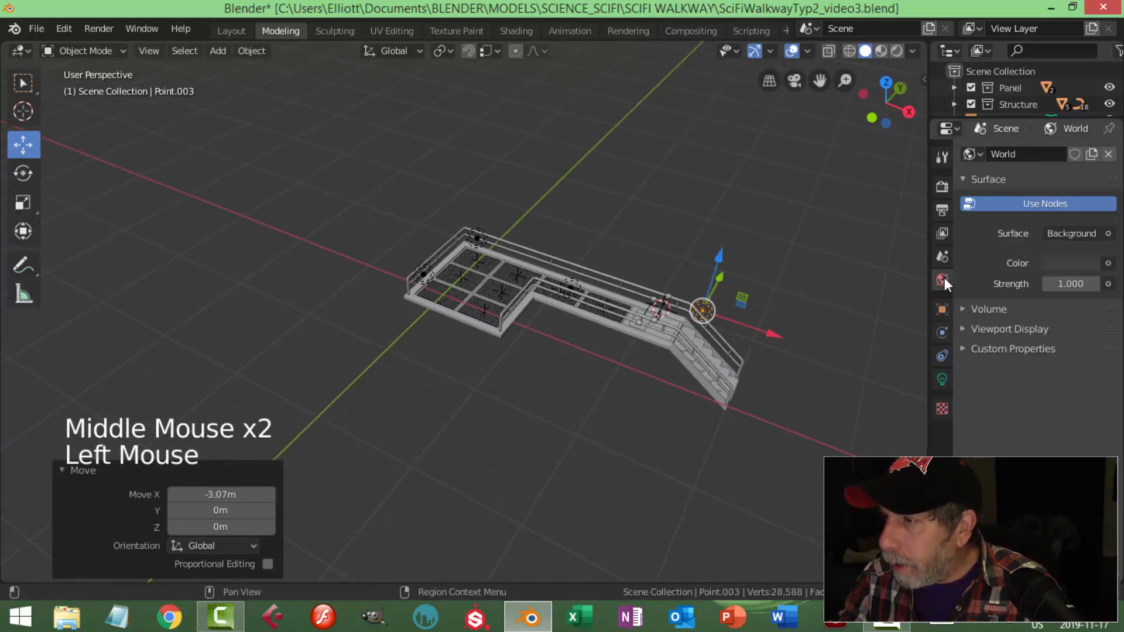
click(1051, 262)
drag(1087, 381, 1086, 404)
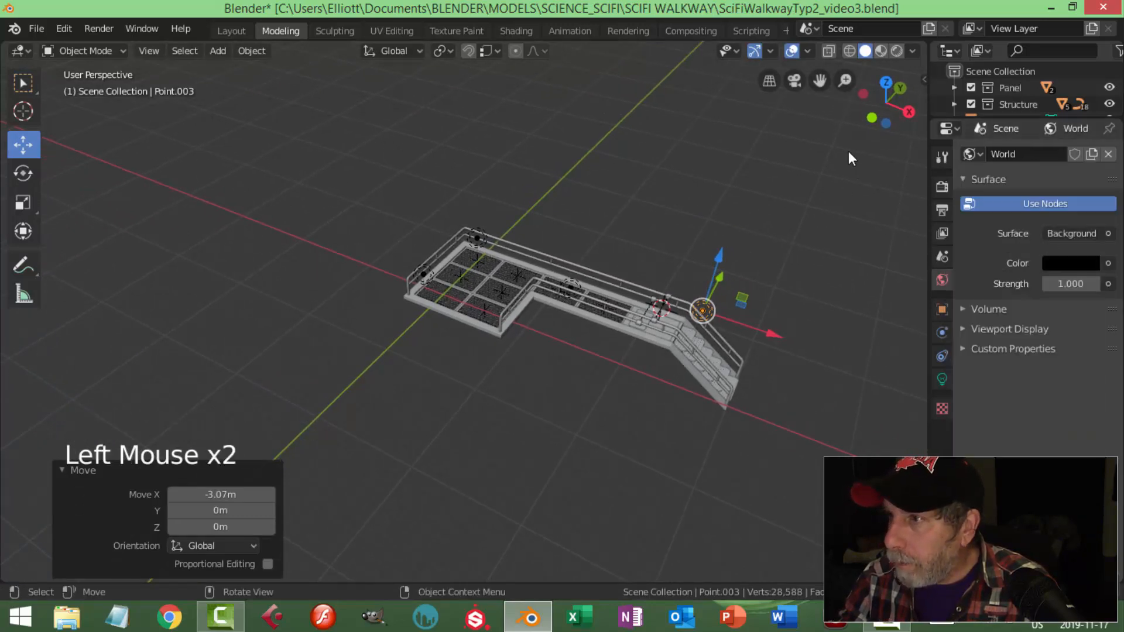
Show the viewport in Material Preview shading with Scene Lights and Scene World enabled.
click(880, 51)
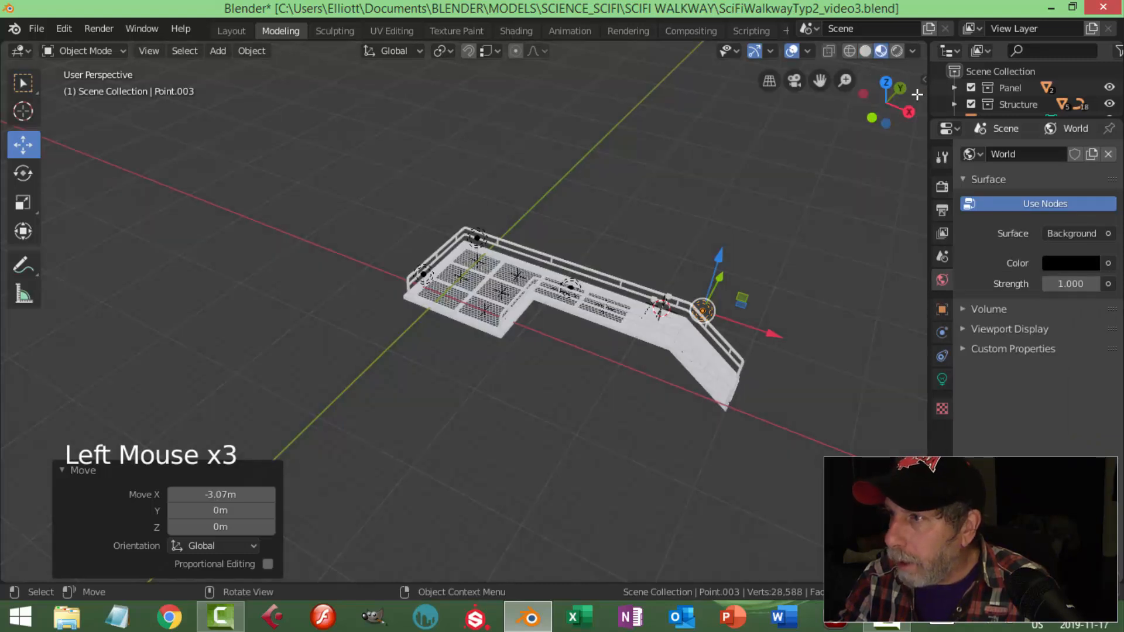
click(912, 51)
click(866, 132)
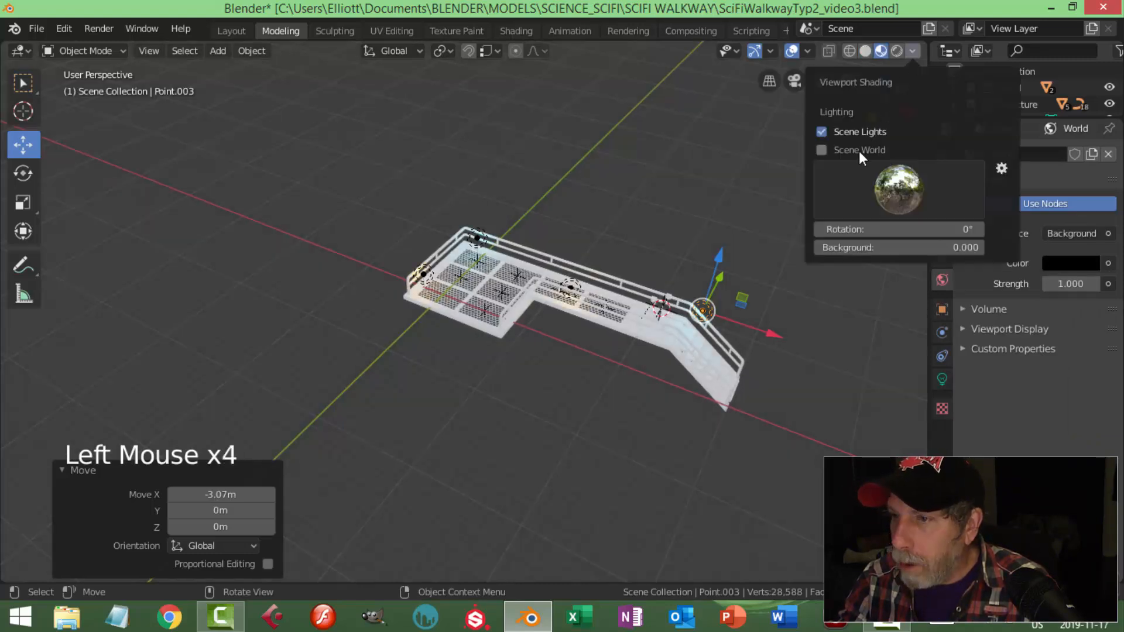
click(858, 151)
Examine the colored lighting across the whole walkway, and save the file.
scroll(715, 298, up, 4)
middle_drag(715, 297, 673, 287)
shift+middle_drag(673, 287, 576, 281)
middle_drag(577, 281, 468, 258)
key(ctrl+s)
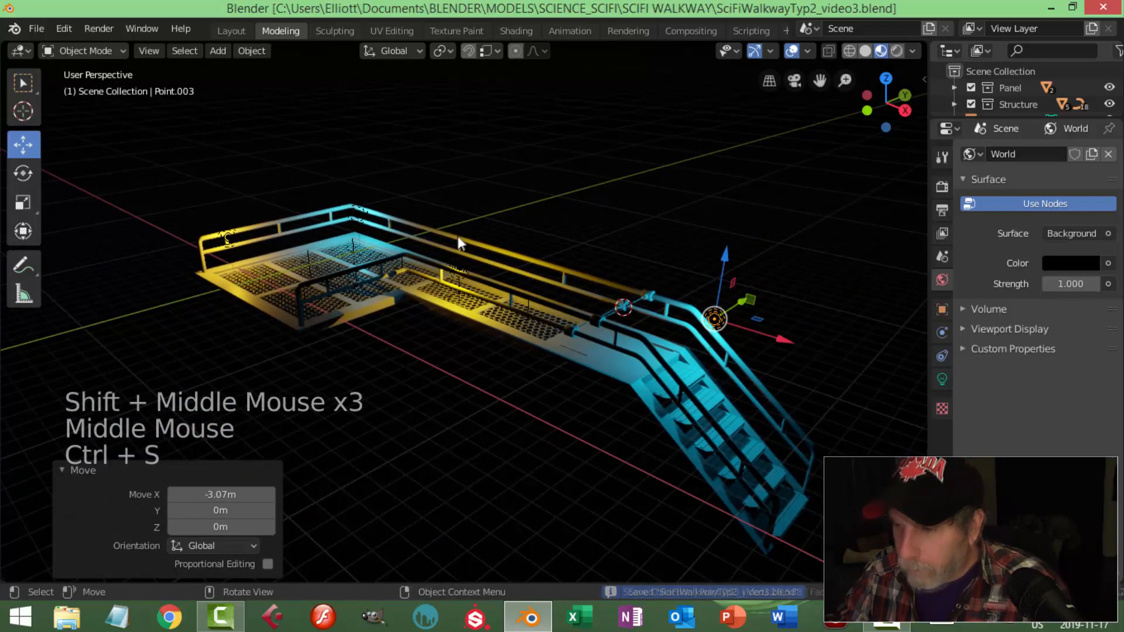
Inspect the stair treads up close under the blue light, including a brief look at their mesh in Edit Mode.
scroll(644, 360, up, 3)
shift+middle_drag(718, 368, 643, 342)
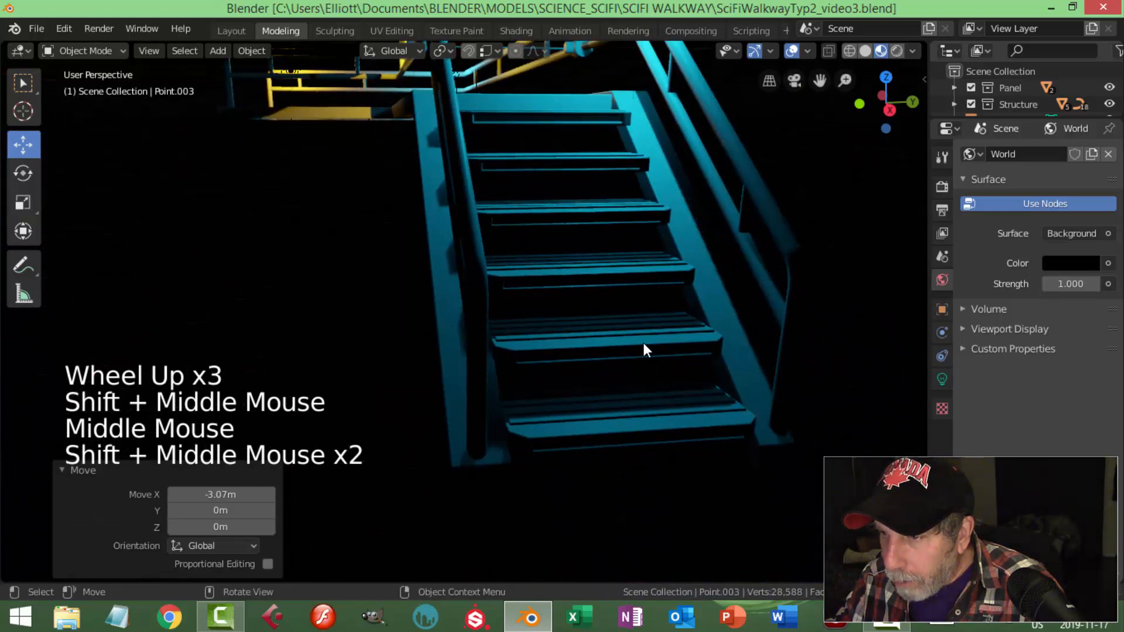
click(683, 408)
key(Tab)
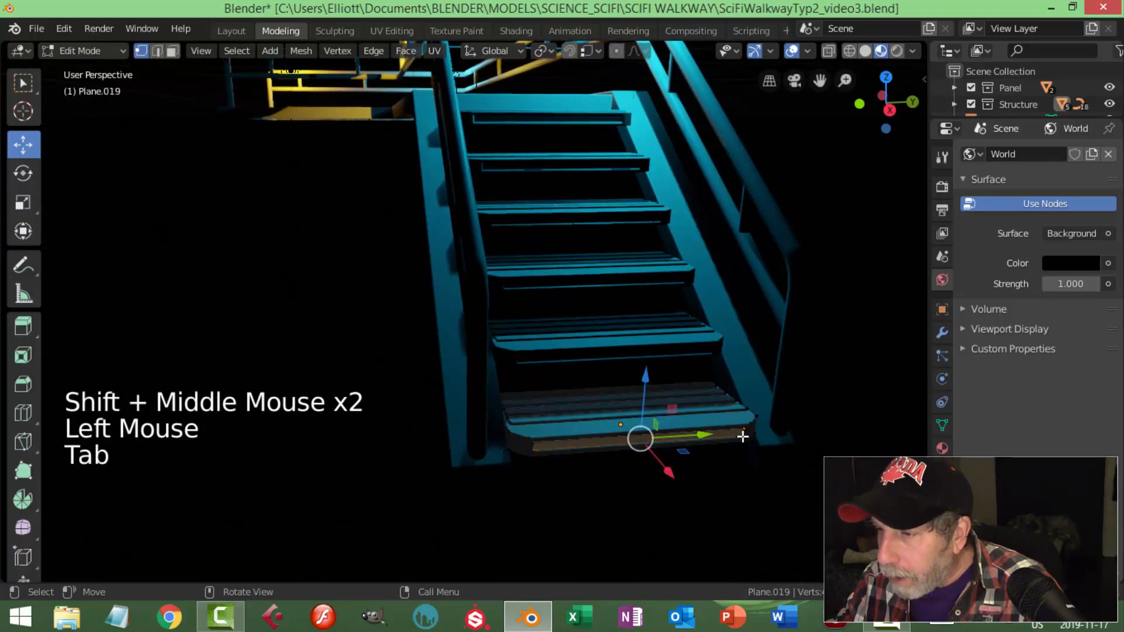
key(Tab)
middle_drag(724, 390, 634, 360)
scroll(634, 360, down, 3)
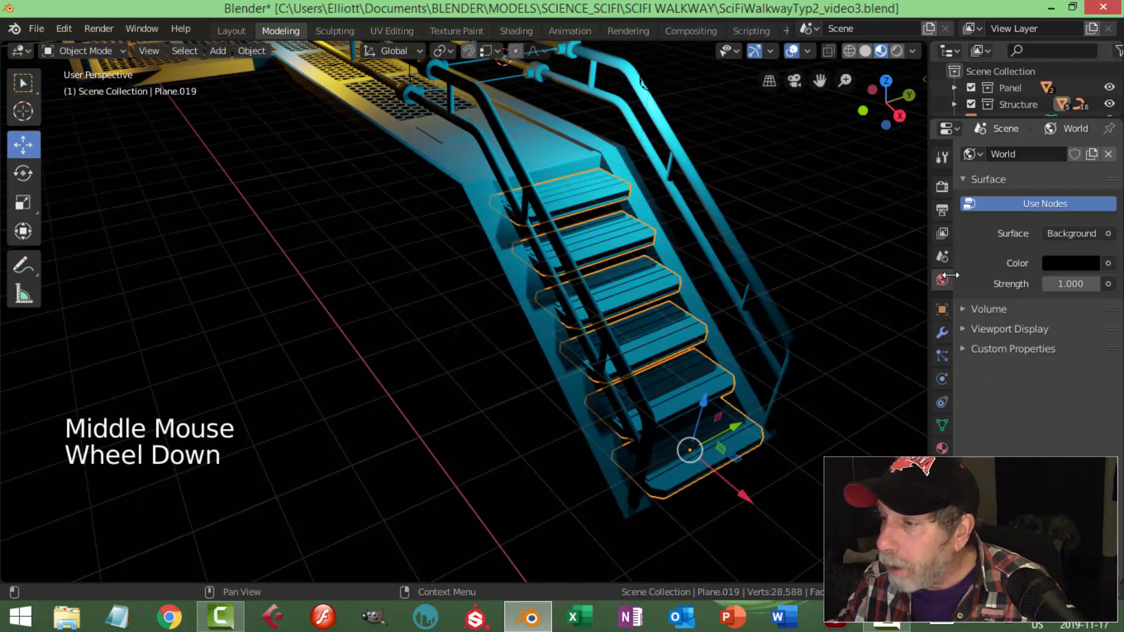
Give the walkway's side frame a new material with a near-black base color, value about 0.047.
click(472, 193)
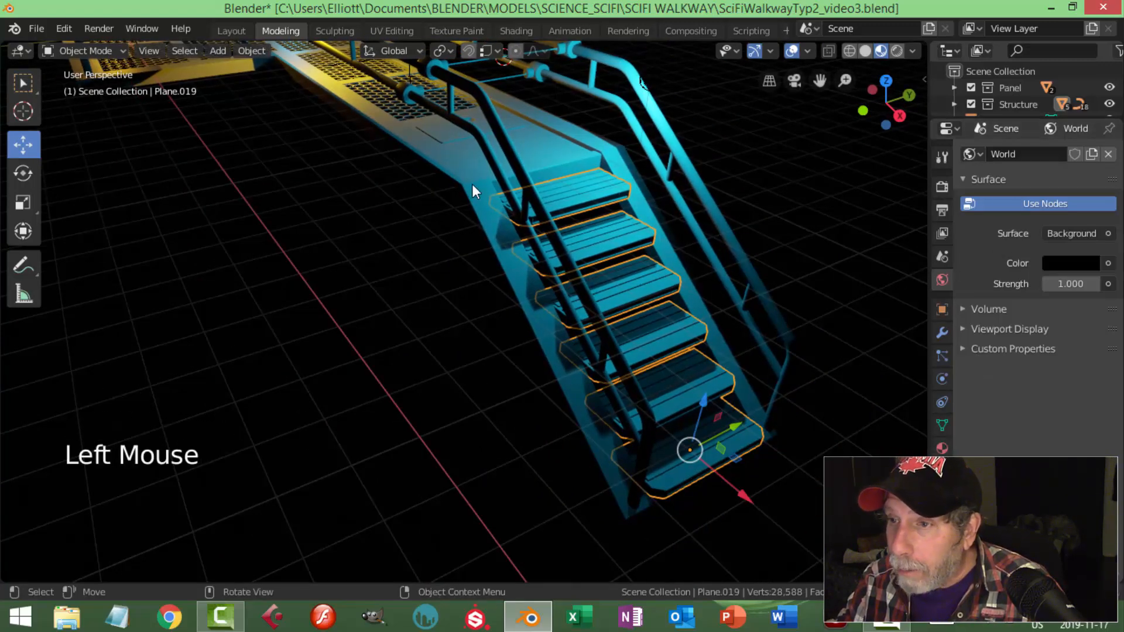
click(946, 444)
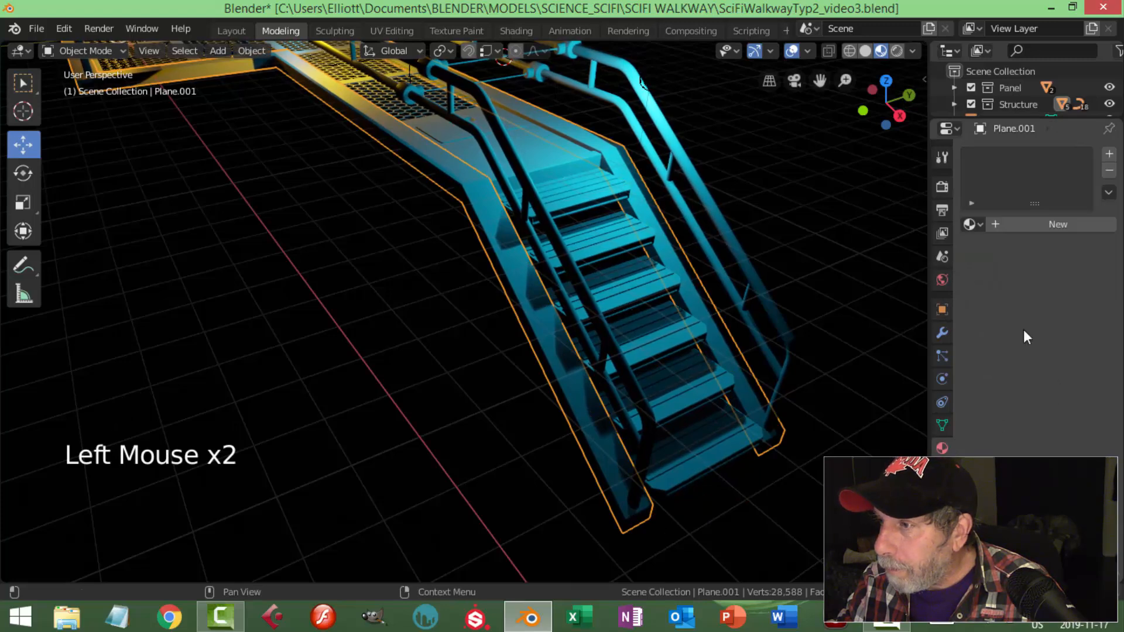
click(1019, 225)
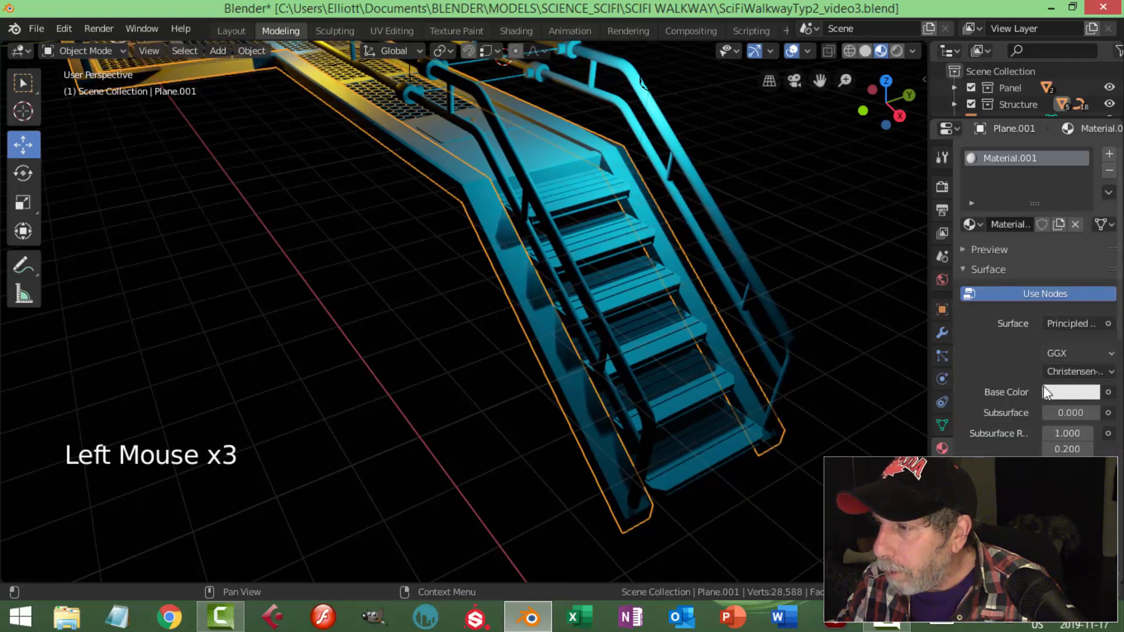
click(1063, 391)
click(1084, 261)
drag(1087, 261, 1086, 270)
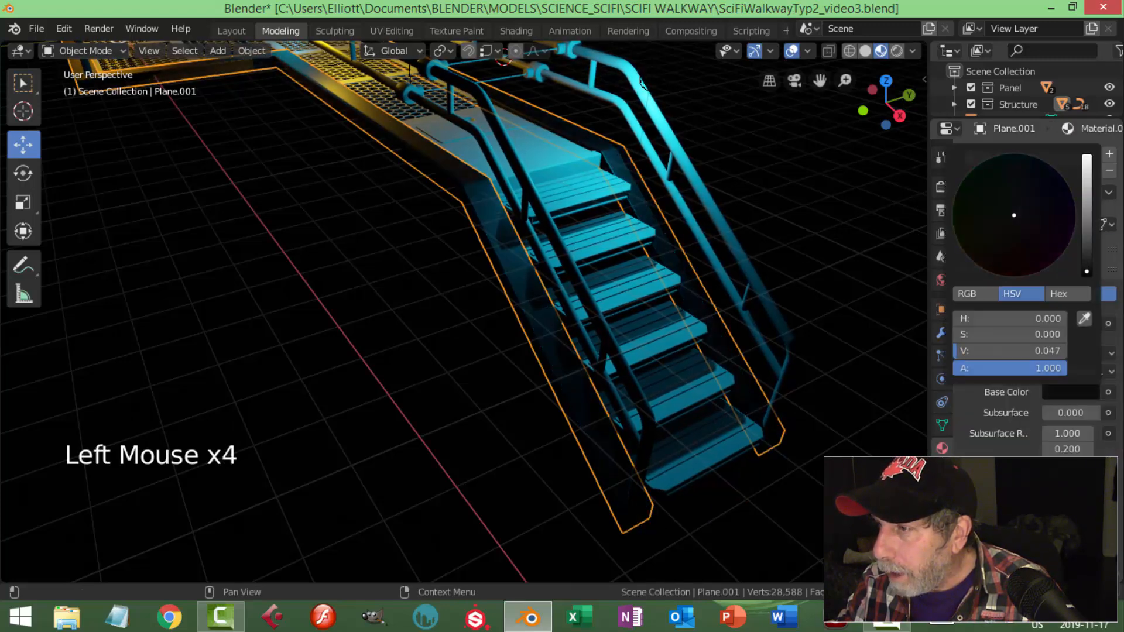
Set the roughness of the side frame's dark material to 0.3.
scroll(1038, 293, down, 4)
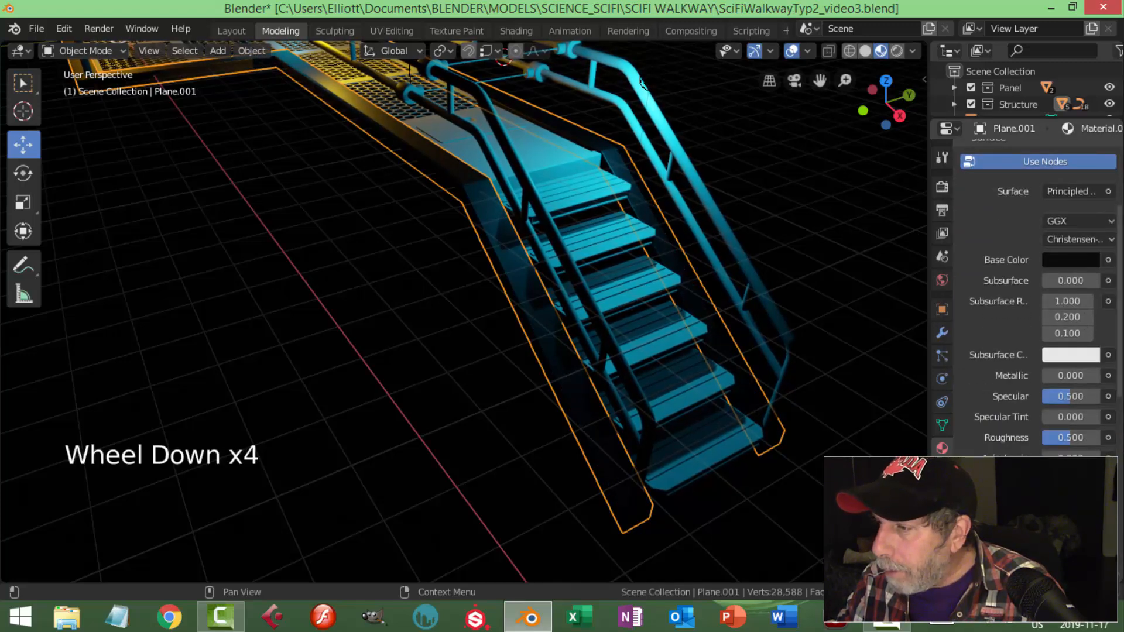
click(1072, 439)
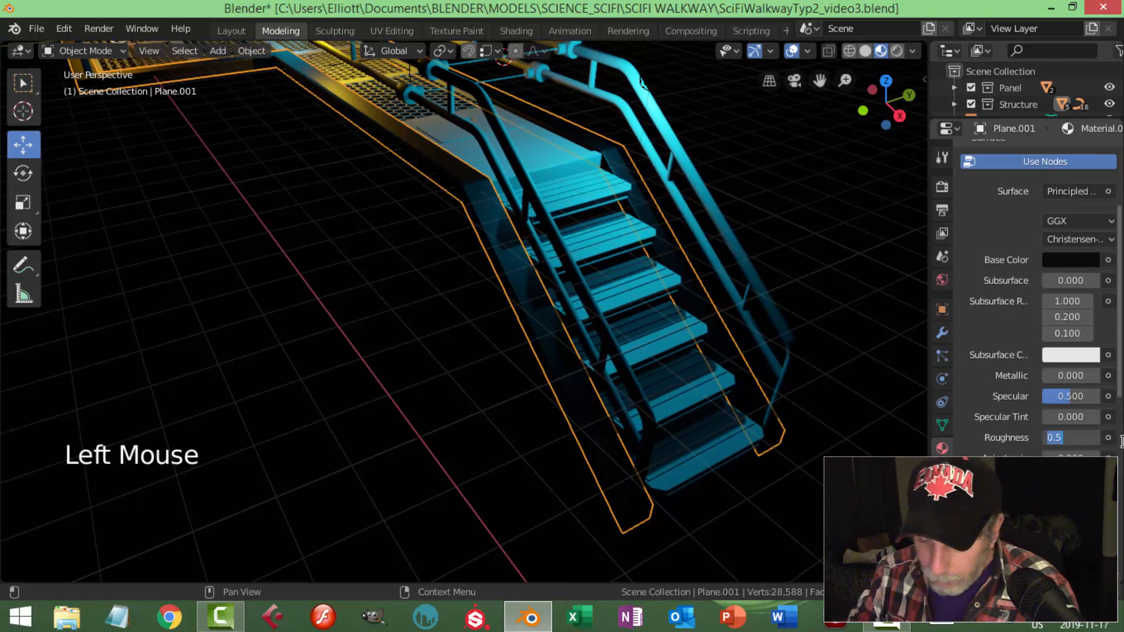
text(0.)
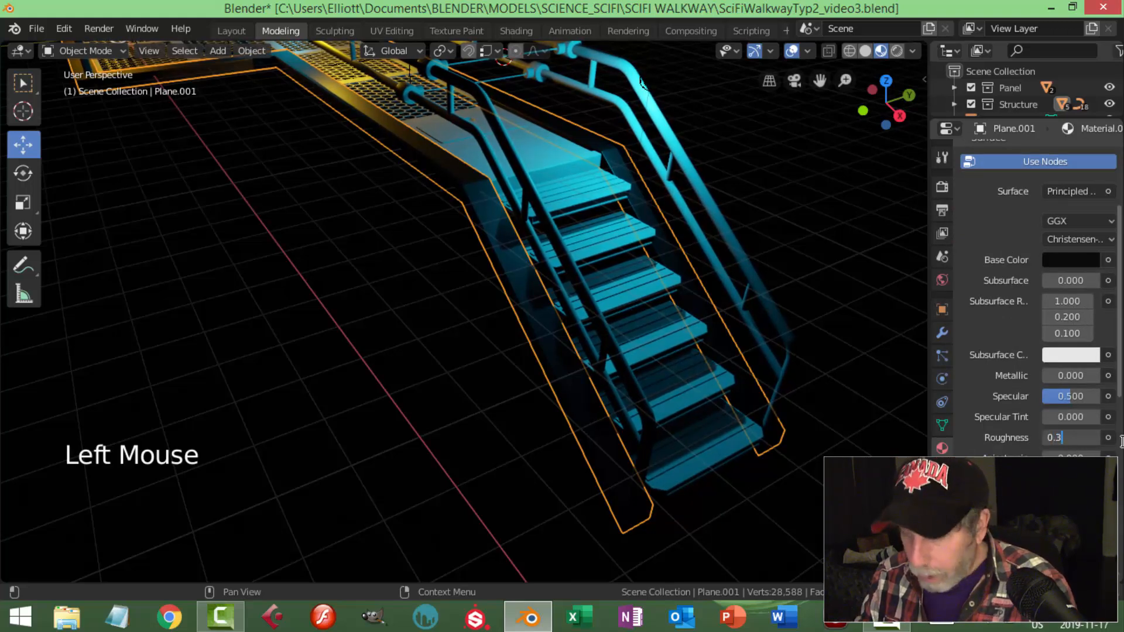
text(3)
key(Return)
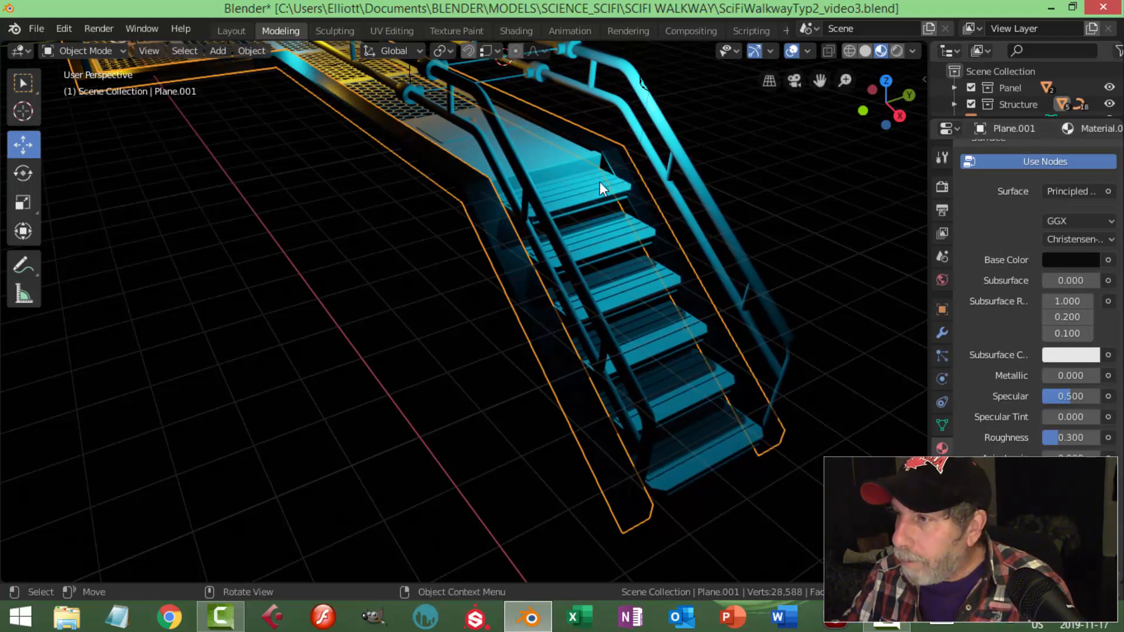
Rename the side frame's material to Black.
scroll(1051, 221, up, 6)
scroll(1049, 216, up, 1)
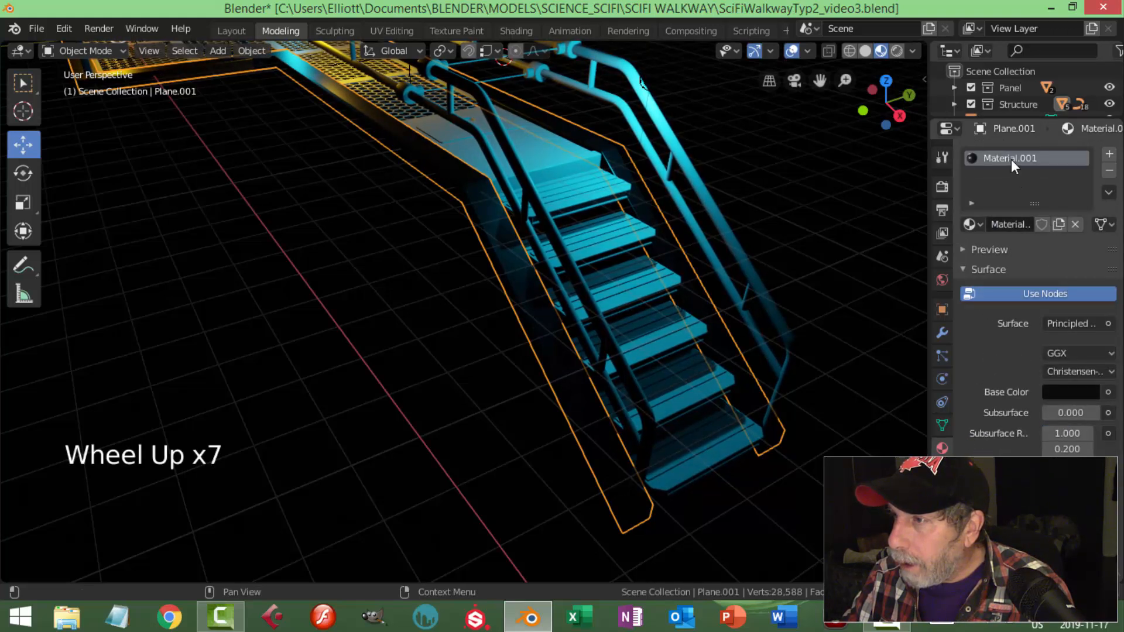
triple_click(1010, 160)
text(Black)
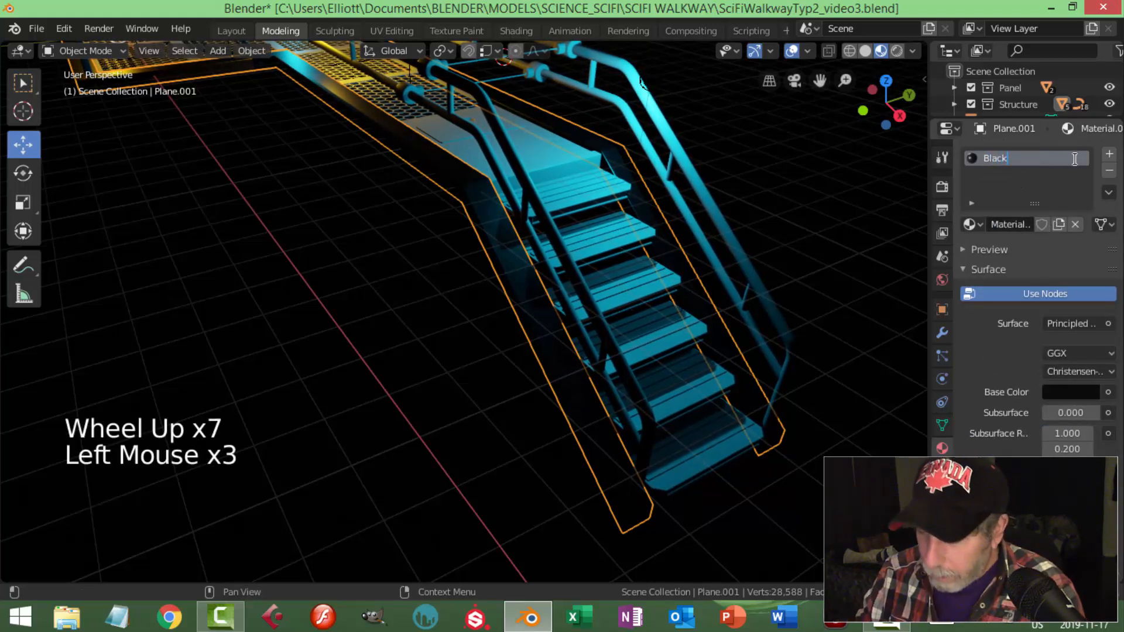
key(Return)
Assign the existing Black material to the stair treads.
click(587, 169)
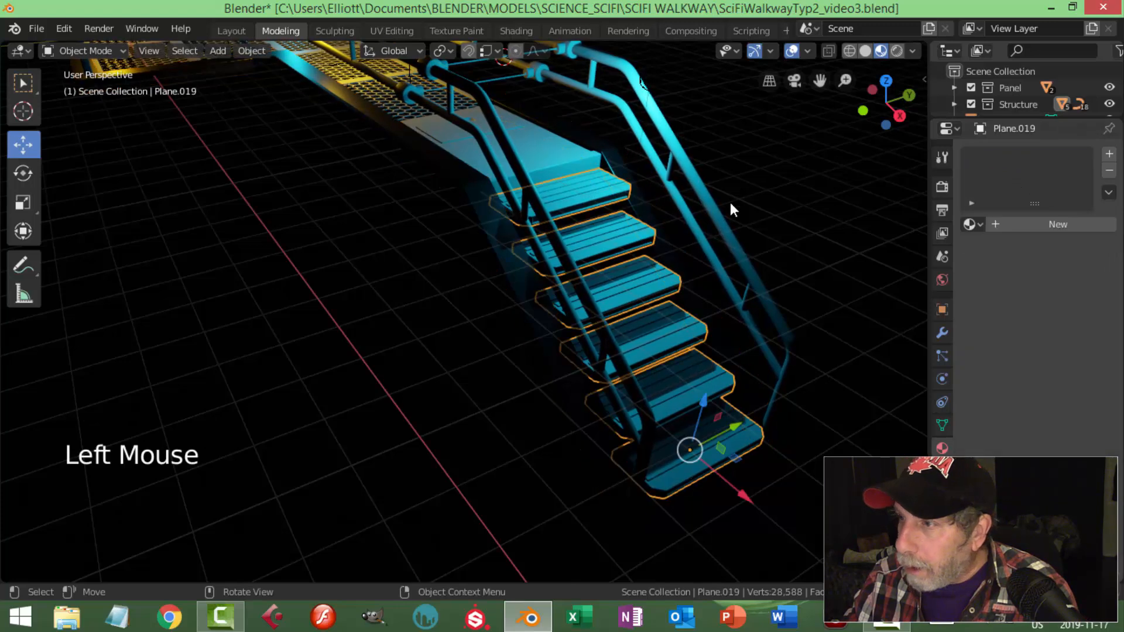
click(972, 225)
click(864, 249)
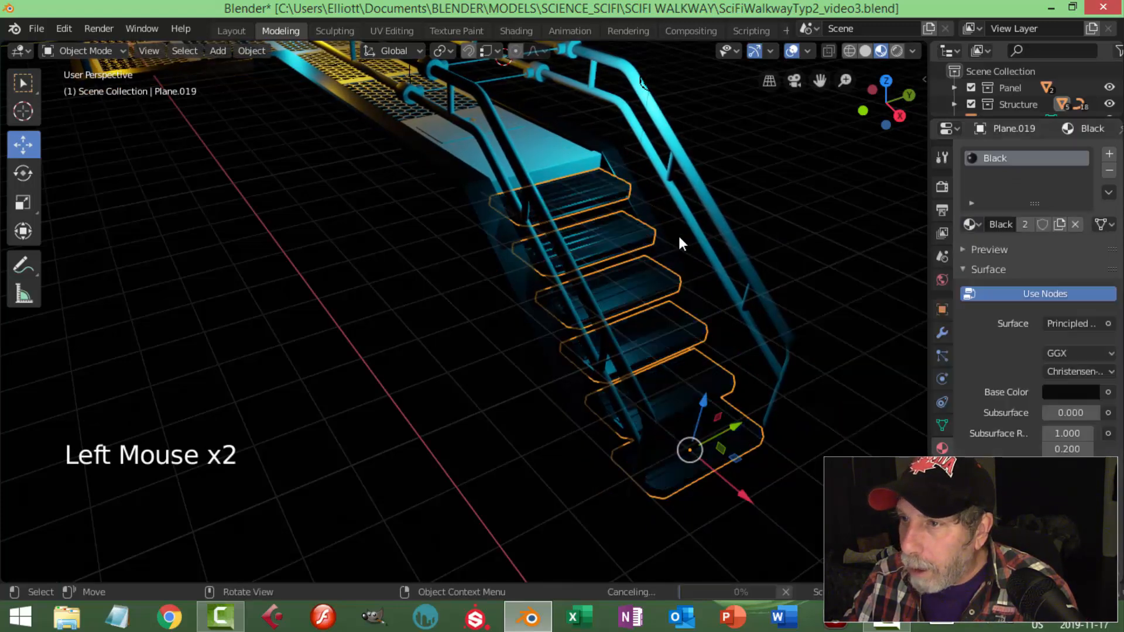
Assign the existing Black material to the landing plate above the stairs and to the small panel on it.
click(539, 150)
click(973, 225)
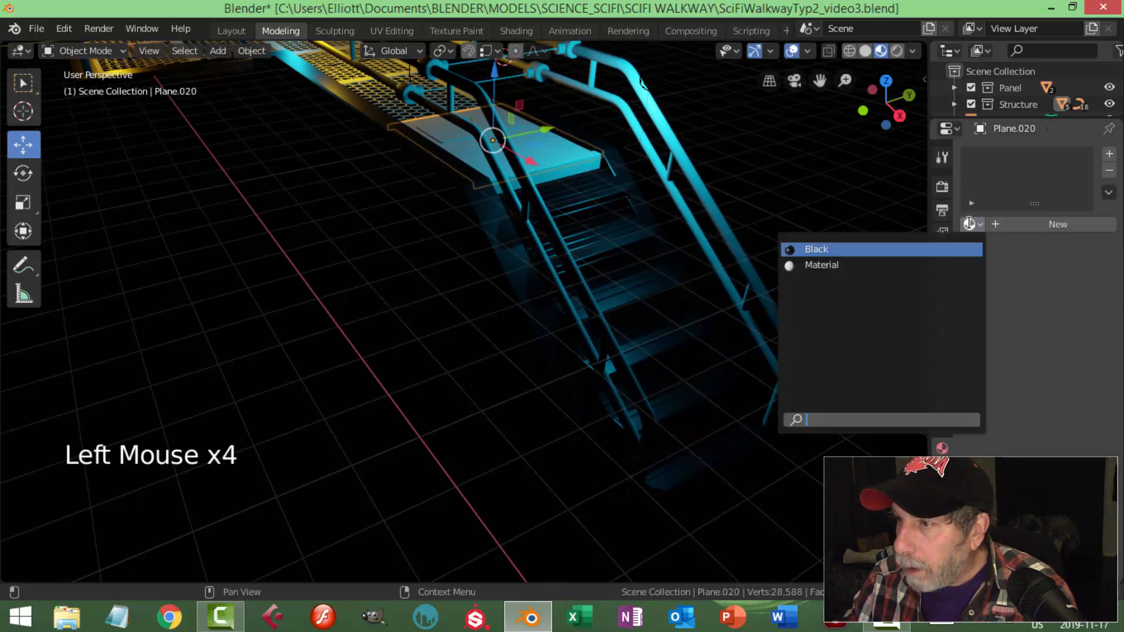
click(848, 248)
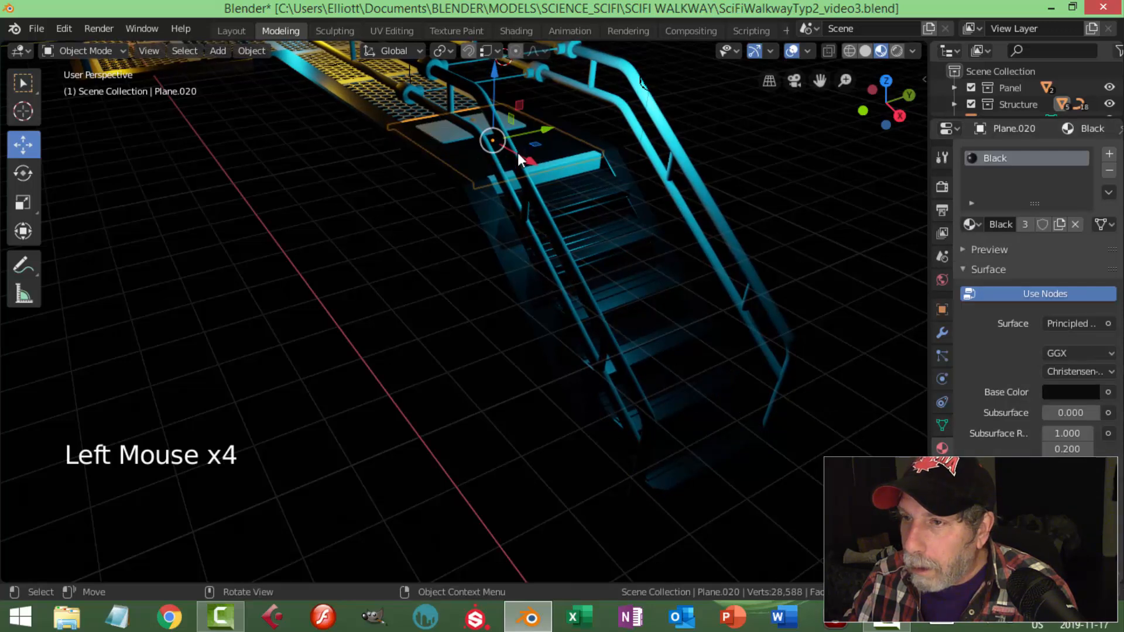
click(447, 134)
click(972, 224)
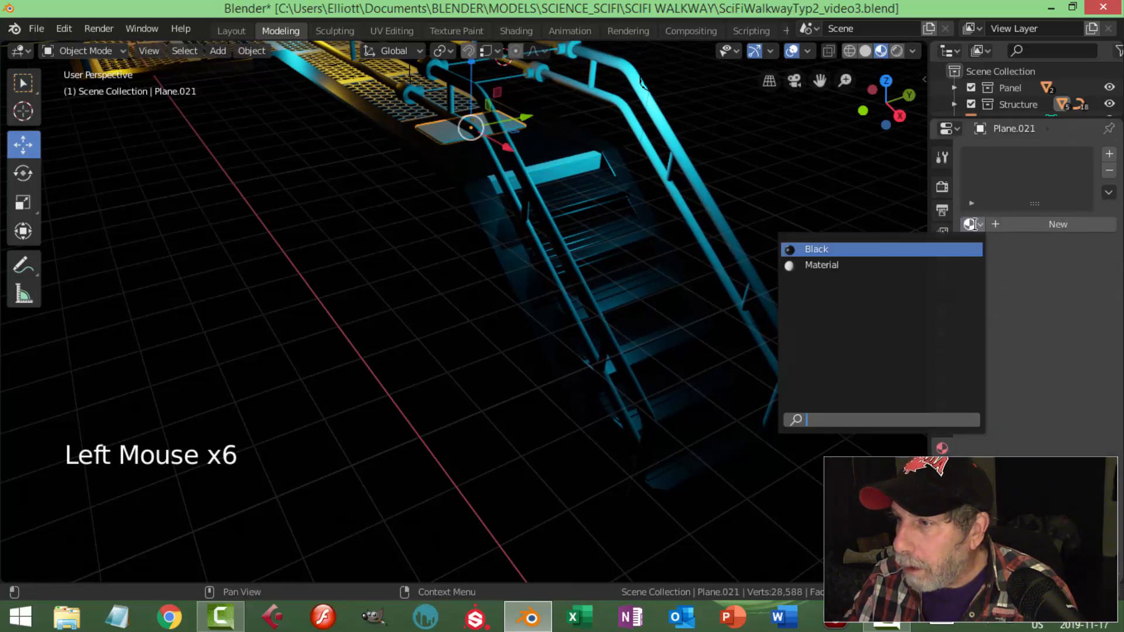
click(870, 248)
key(alt+a)
Assign the Black material to the two near-side handrail collars where the walkway meets the stair landing.
scroll(561, 228, down, 1)
shift+middle_drag(544, 205, 675, 239)
scroll(514, 202, up, 2)
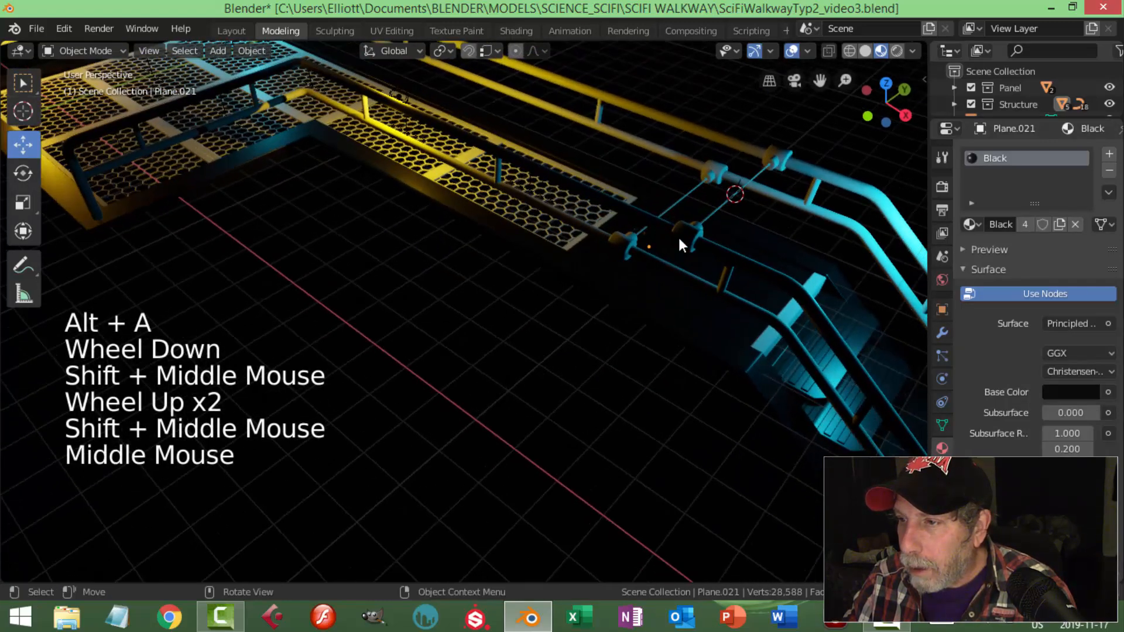
click(683, 236)
click(973, 224)
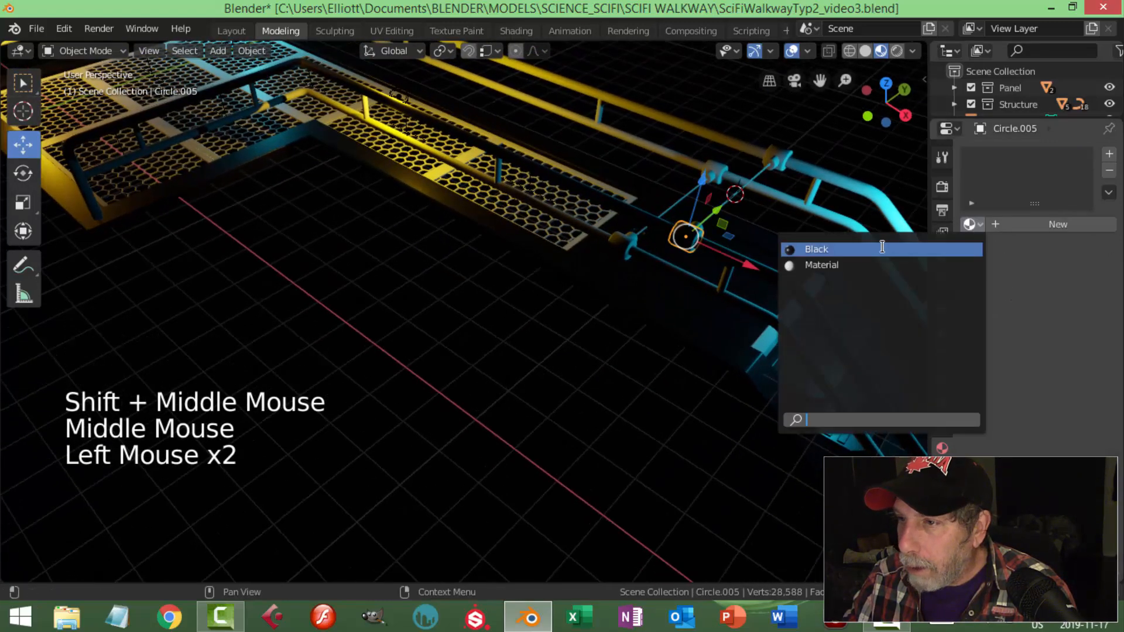
click(881, 249)
click(619, 256)
click(988, 224)
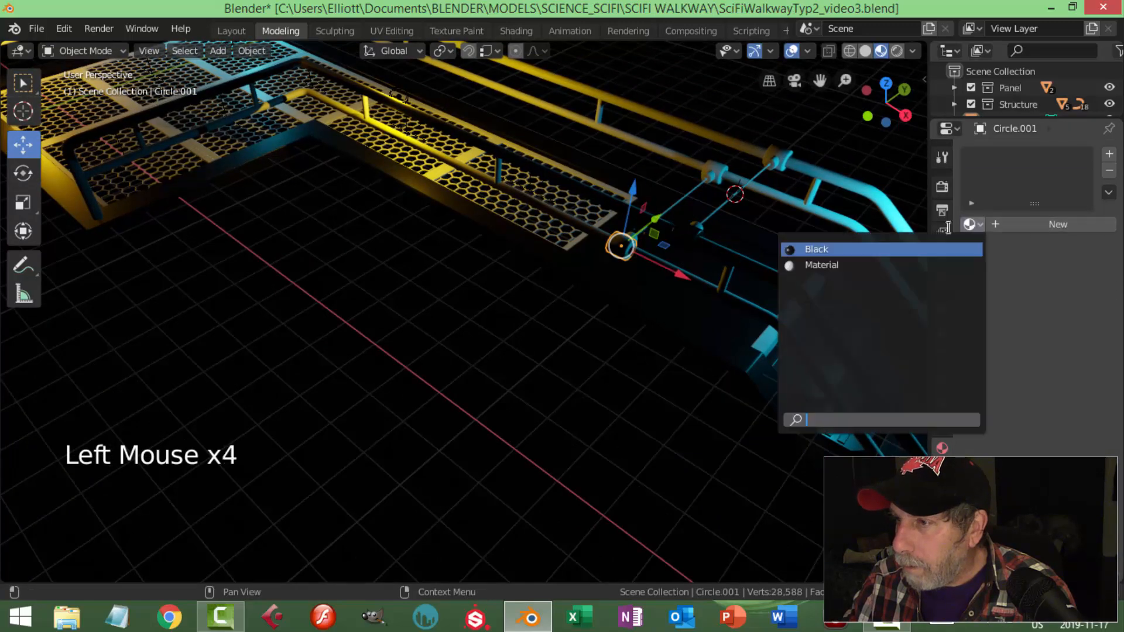
click(878, 248)
Assign the Black material to the lower collar of one handrail and the upper collar of the opposite handrail.
scroll(743, 226, up, 1)
middle_drag(753, 239, 542, 253)
key(alt+a)
click(550, 254)
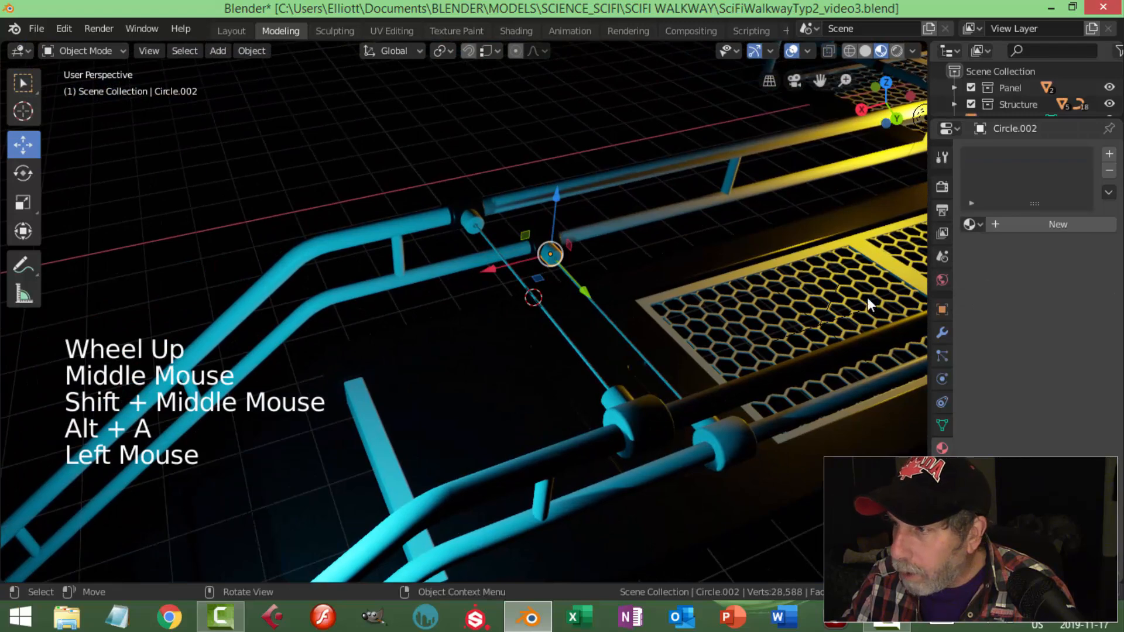
click(970, 225)
click(846, 249)
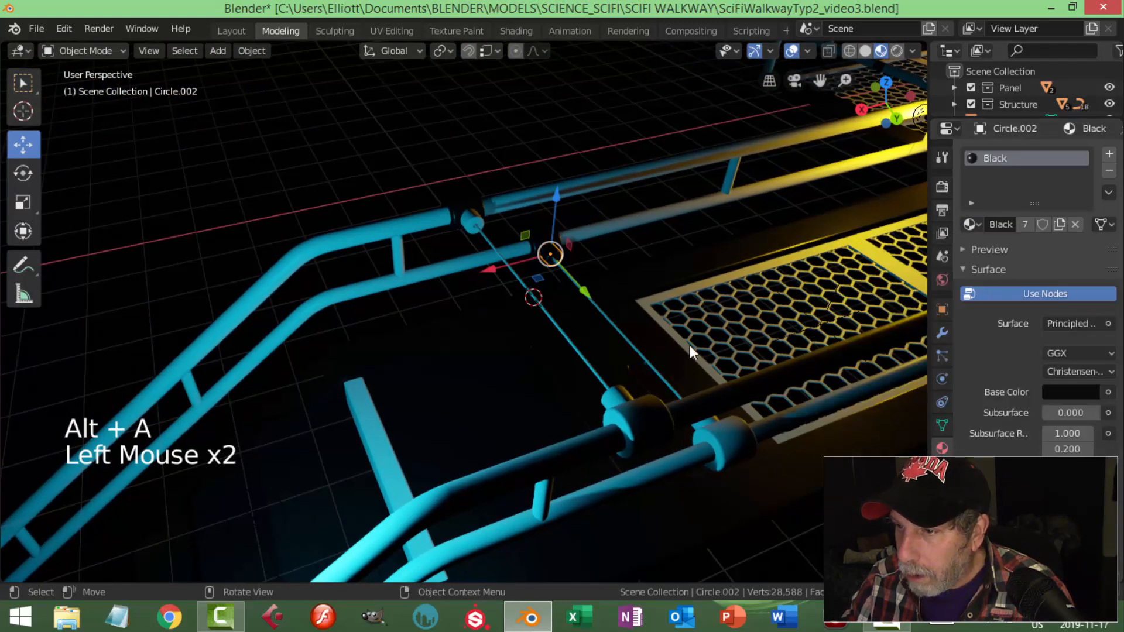
key(alt+a)
click(627, 394)
click(970, 225)
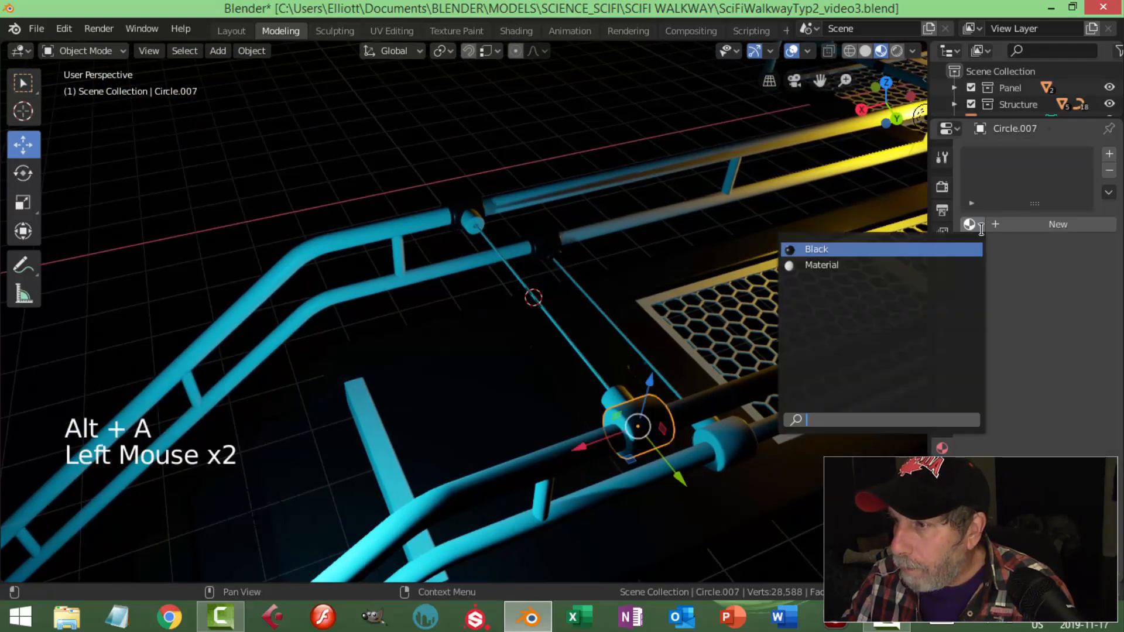
click(843, 249)
Link the landing plate's Black material to the selected handrail collars beside it.
shift+click(736, 437)
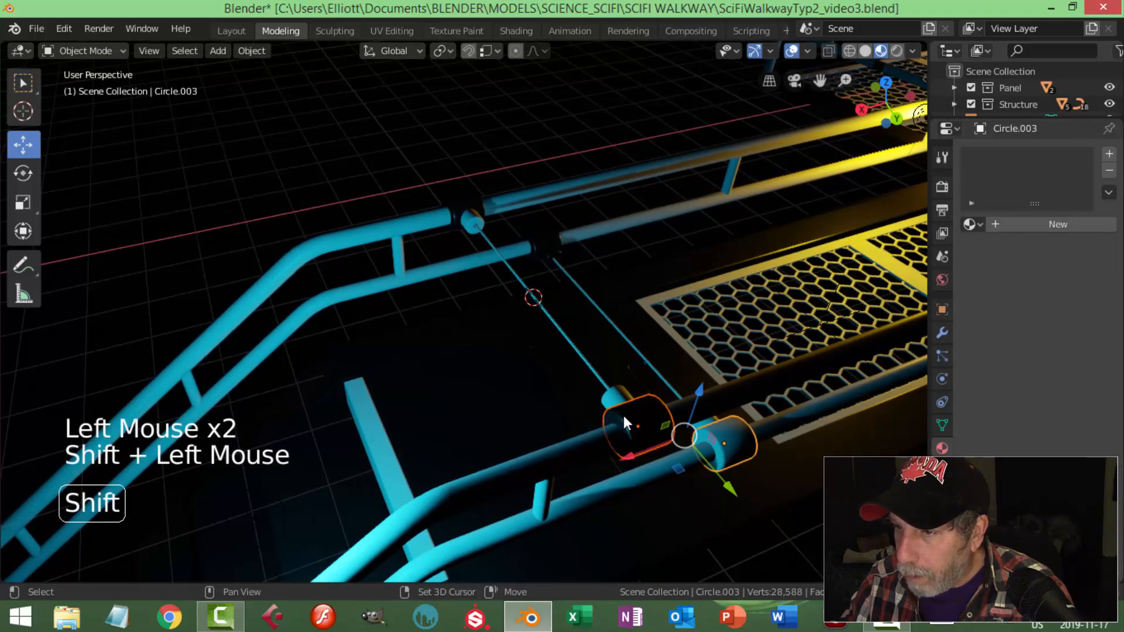
shift+click(609, 395)
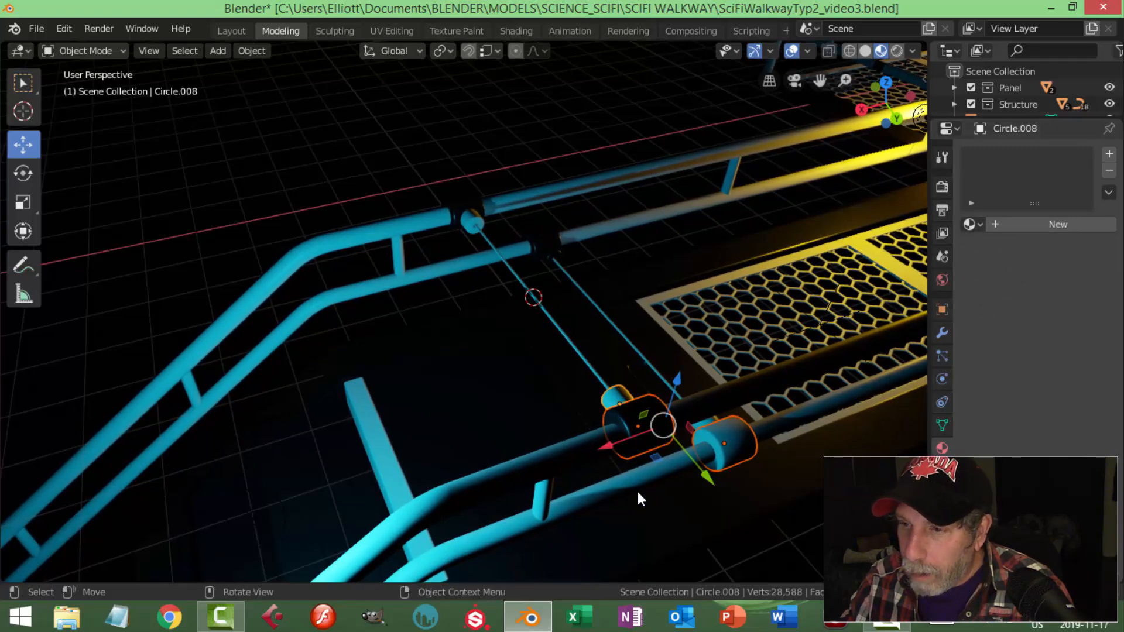
shift+click(497, 370)
key(ctrl+l)
mouse_move(518, 382)
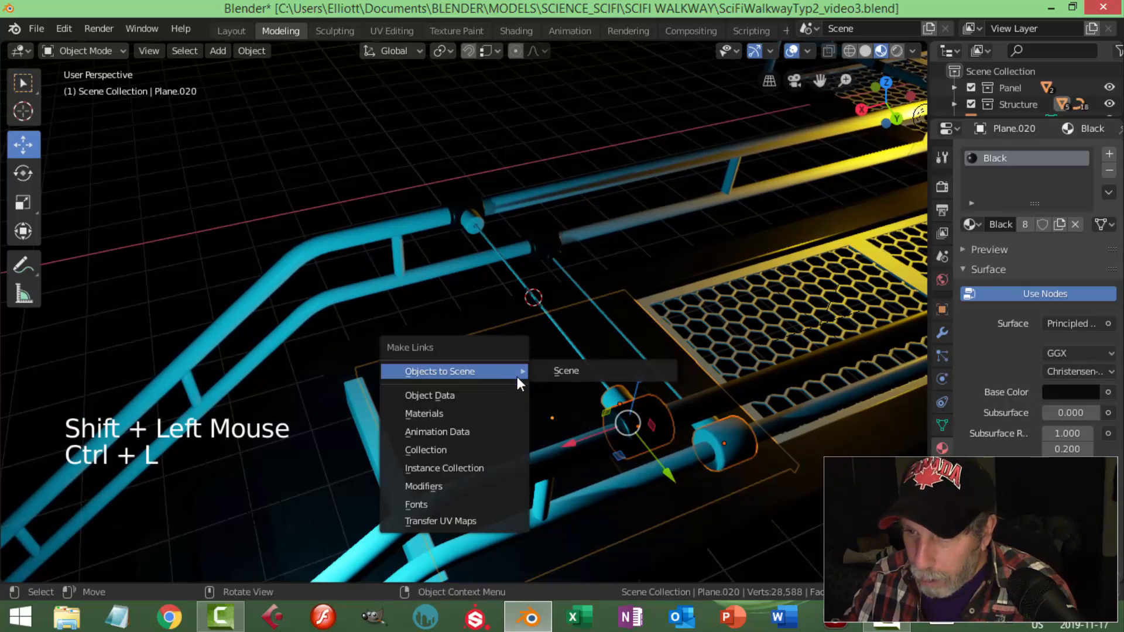
click(421, 413)
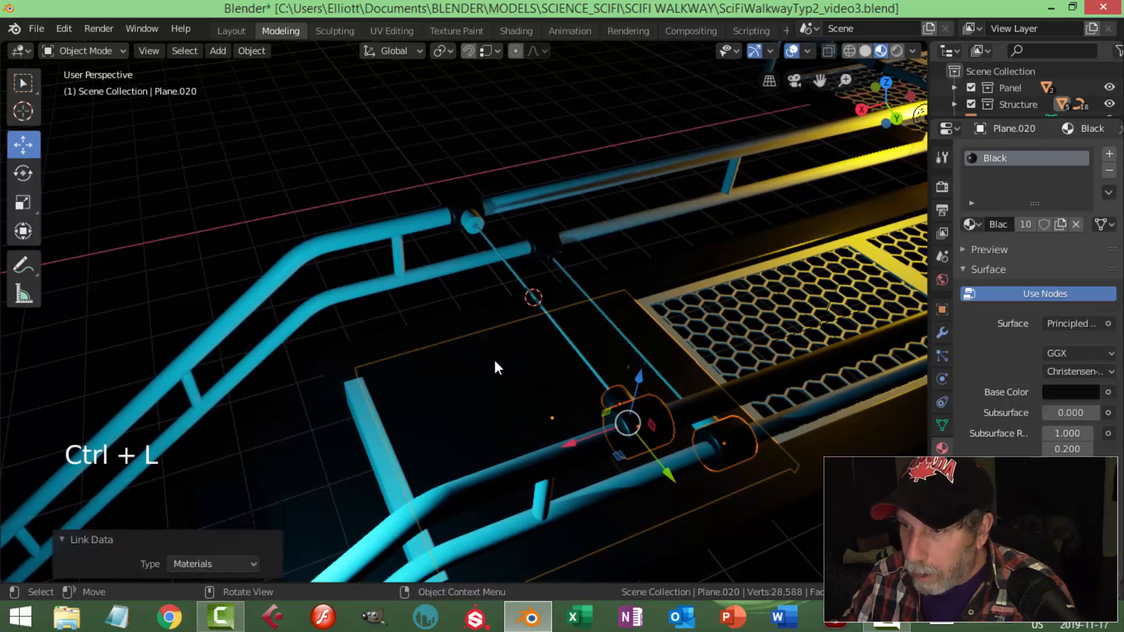
key(alt+a)
Assign the Black material to the collar on the opposite upper handrail that still has no material.
click(469, 221)
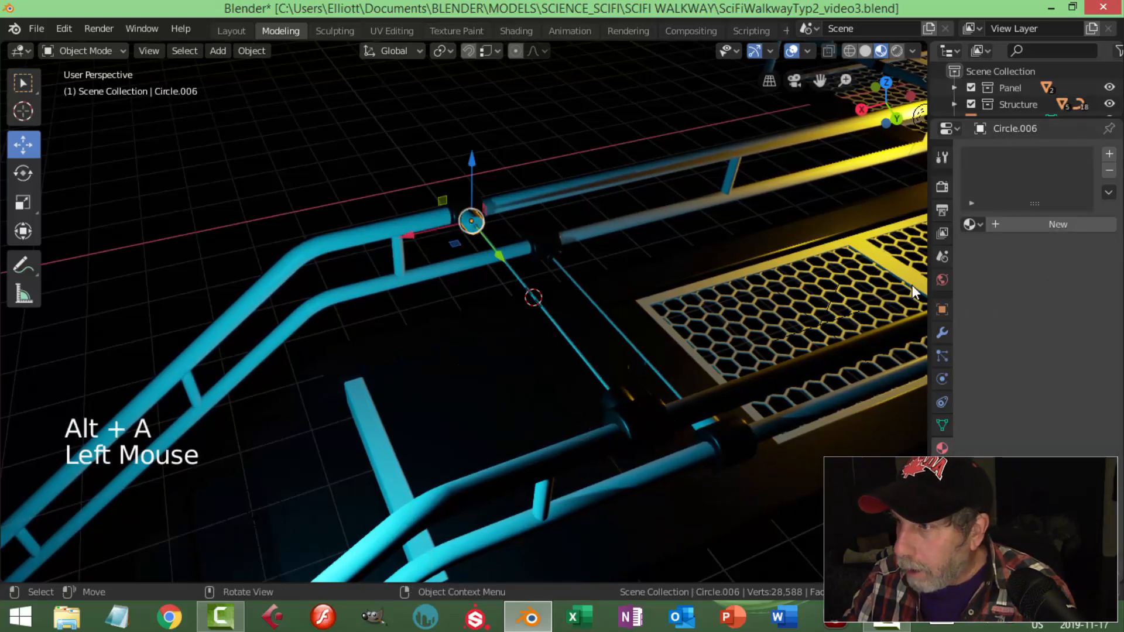
click(970, 224)
click(842, 249)
key(alt+a)
Create a new material for the walkway's upper handrail and name it Bar.
scroll(669, 342, down, 4)
shift+middle_drag(668, 342, 543, 331)
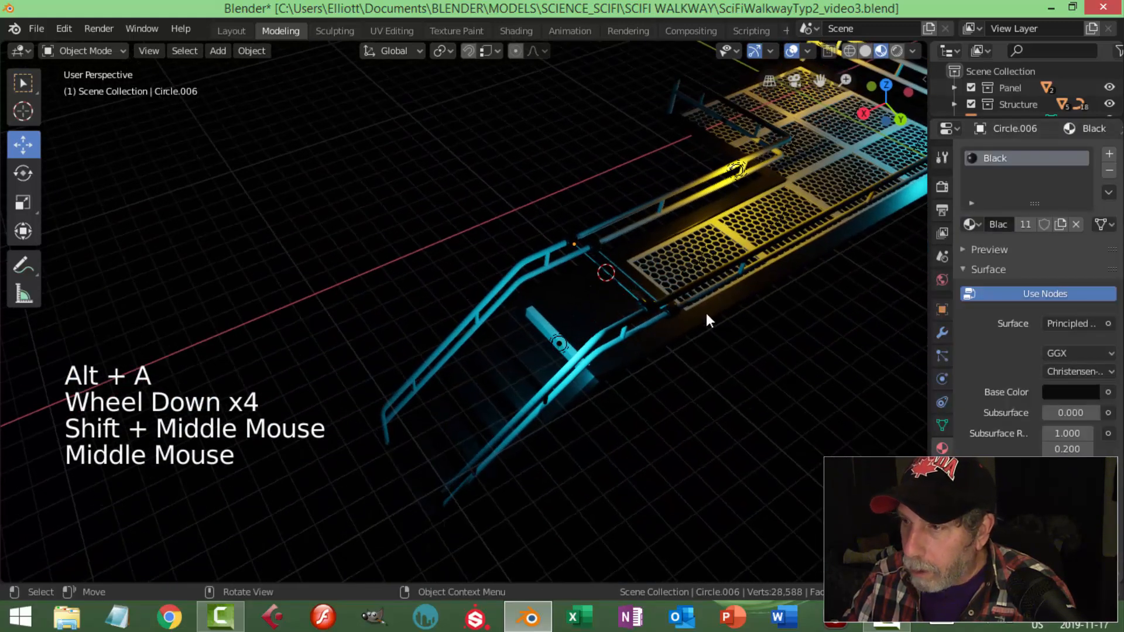
scroll(768, 300, down, 2)
scroll(768, 300, down, 1)
shift+middle_drag(767, 299, 795, 300)
scroll(625, 358, up, 5)
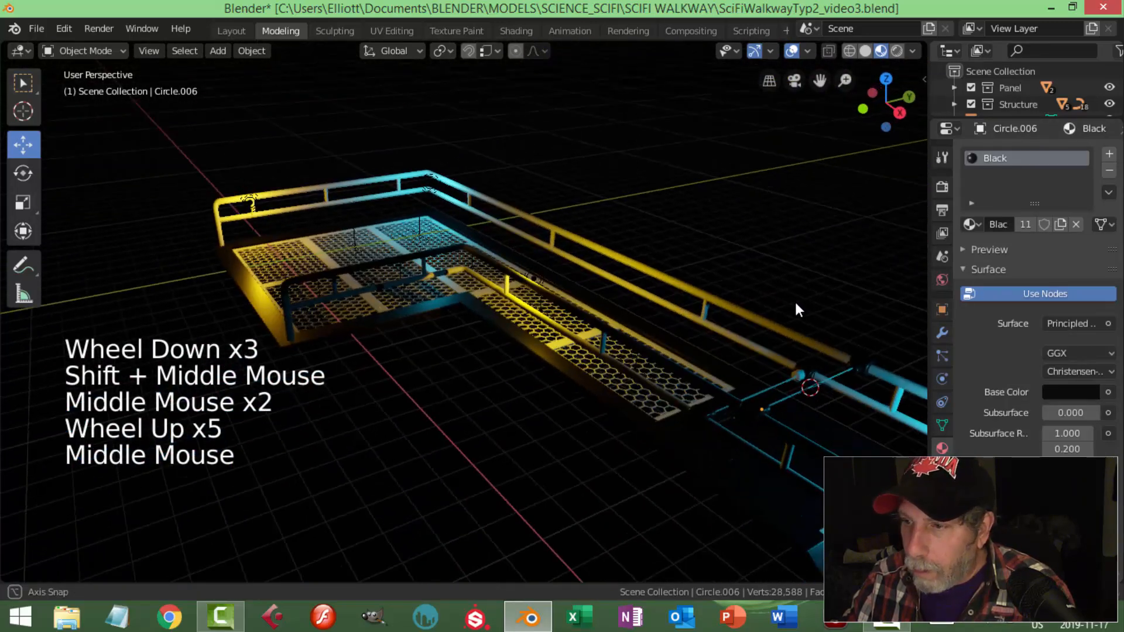
click(669, 356)
click(1033, 225)
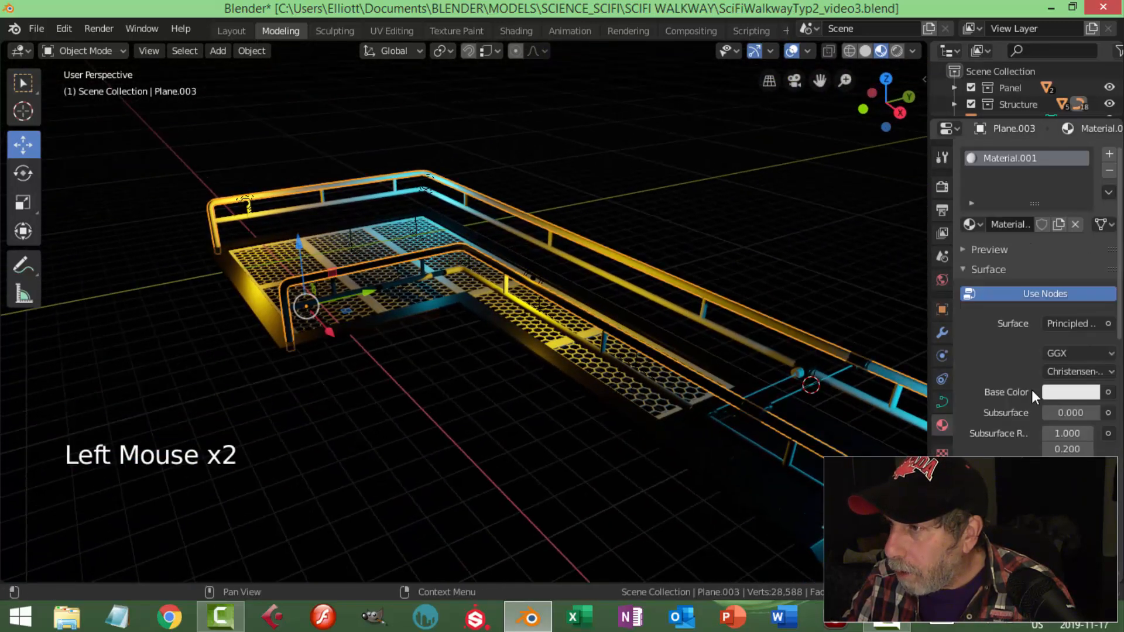
click(1026, 157)
double_click(1026, 157)
text(Bar)
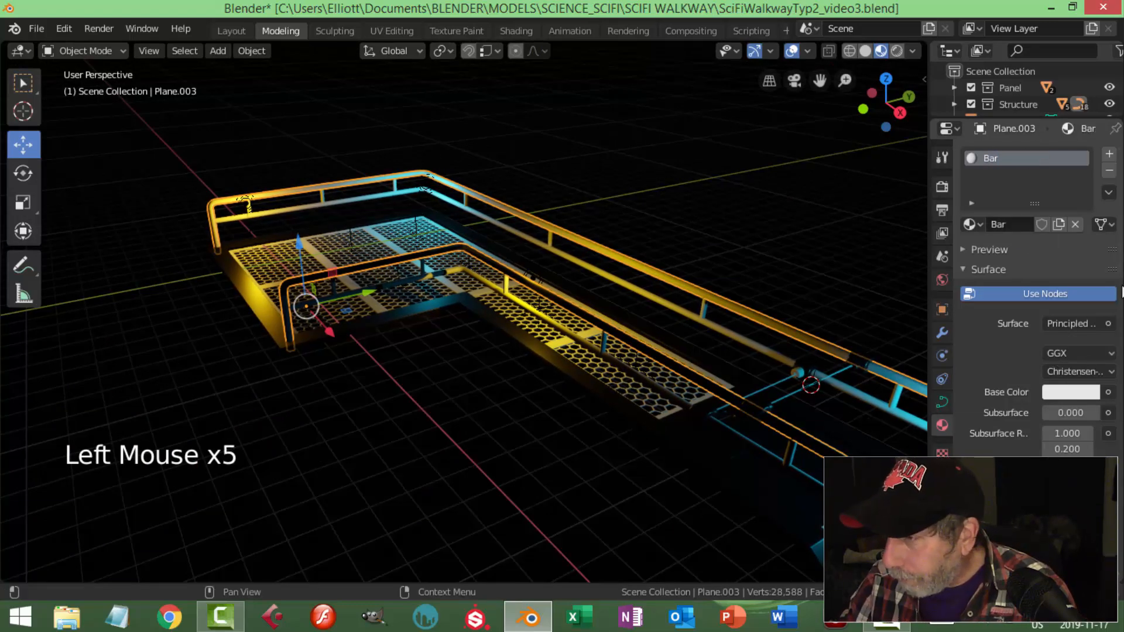
Give the Bar material an amber-yellow base color (H 0.134, S 1.000, V 0.906) and a roughness of 0.3.
click(1069, 391)
click(969, 258)
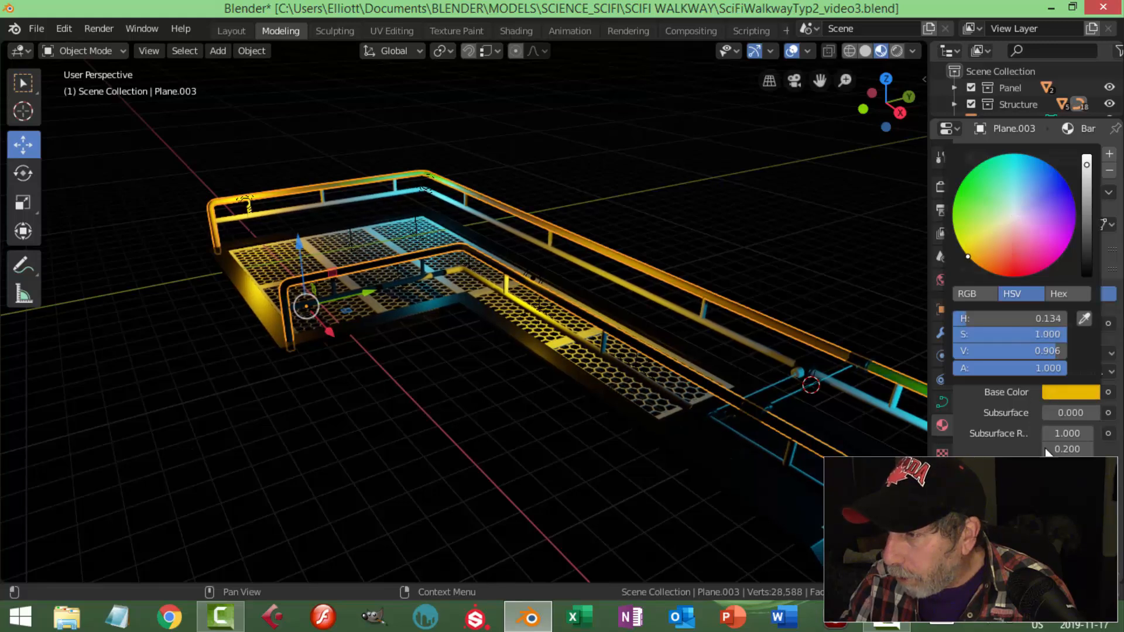
scroll(1036, 305, down, 4)
shift+middle_click(1076, 443)
click(1071, 438)
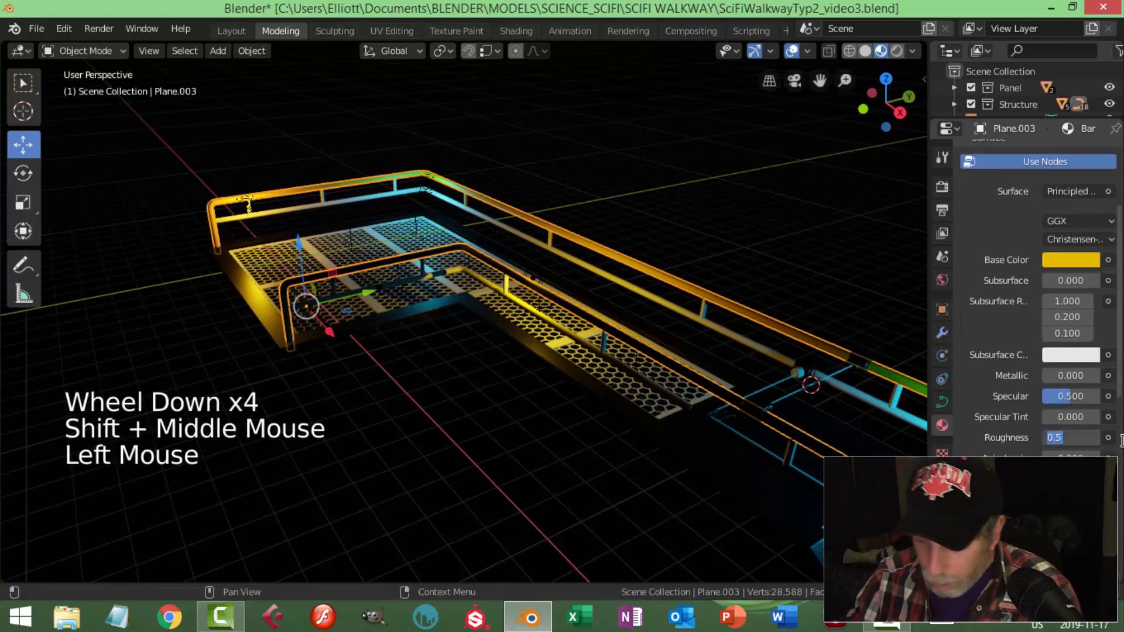
text(0.3)
key(Return)
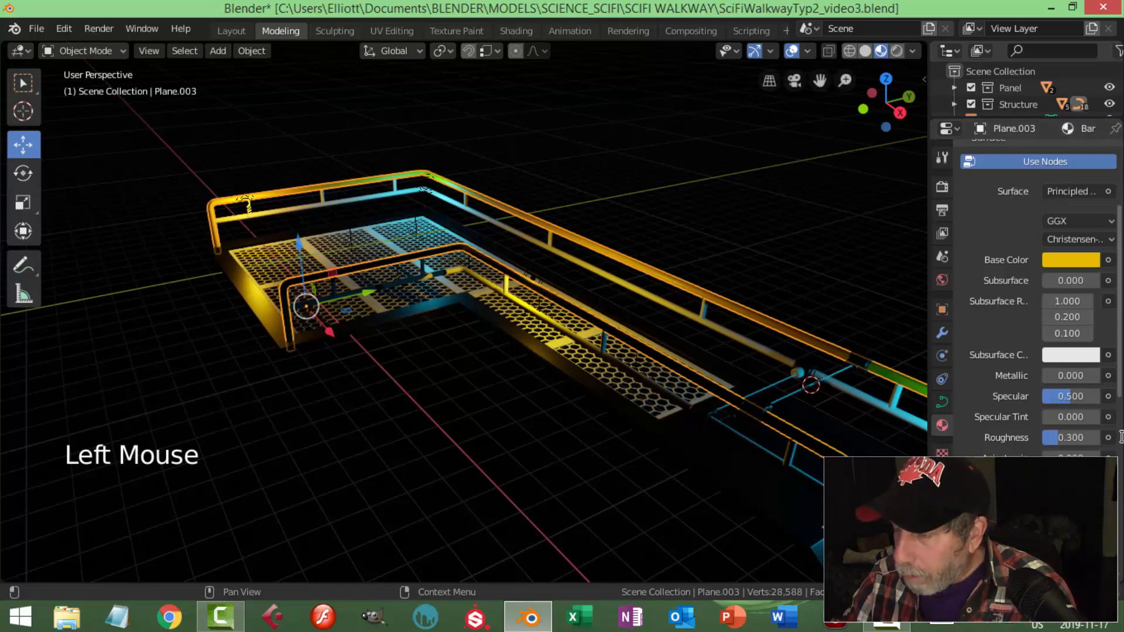
key(alt+a)
Assign the Bar material to the walkway's lower handrail.
scroll(702, 307, up, 1)
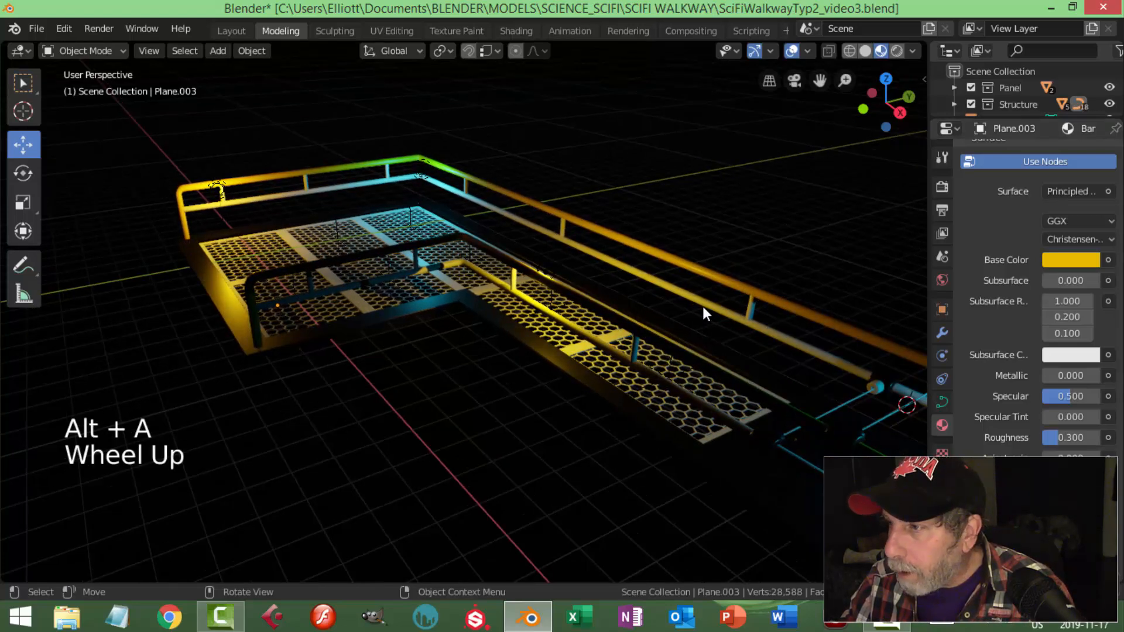
click(702, 307)
click(971, 225)
click(960, 248)
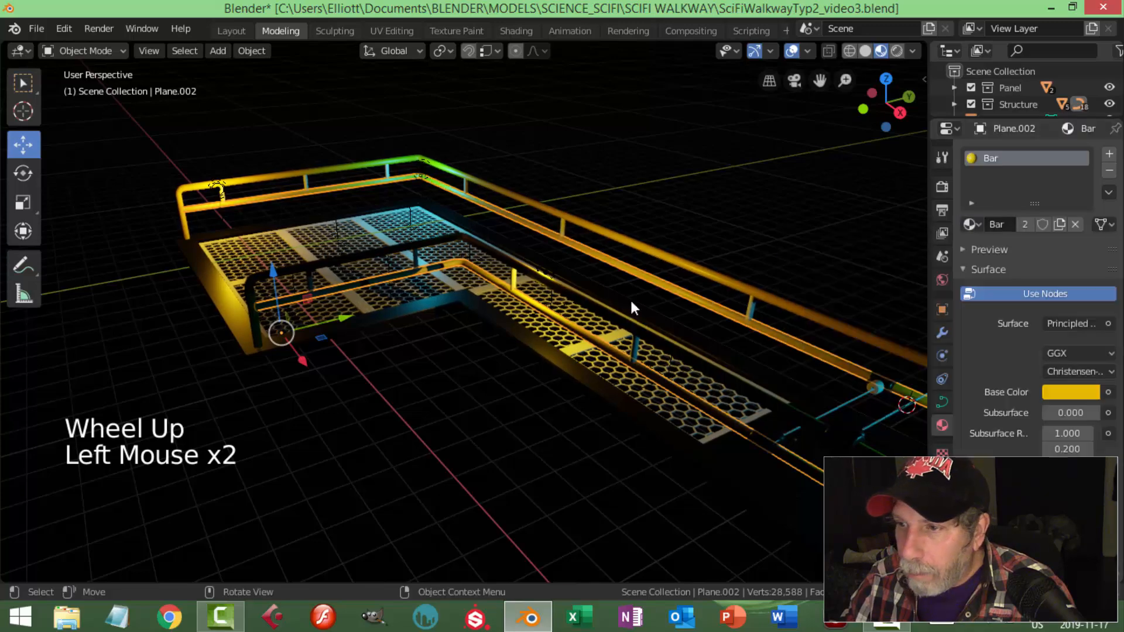
scroll(258, 211, up, 2)
key(alt+a)
Link the upper handrail's Bar material to the three railing posts along the platform's far end.
shift+middle_drag(247, 224, 388, 282)
scroll(280, 240, up, 1)
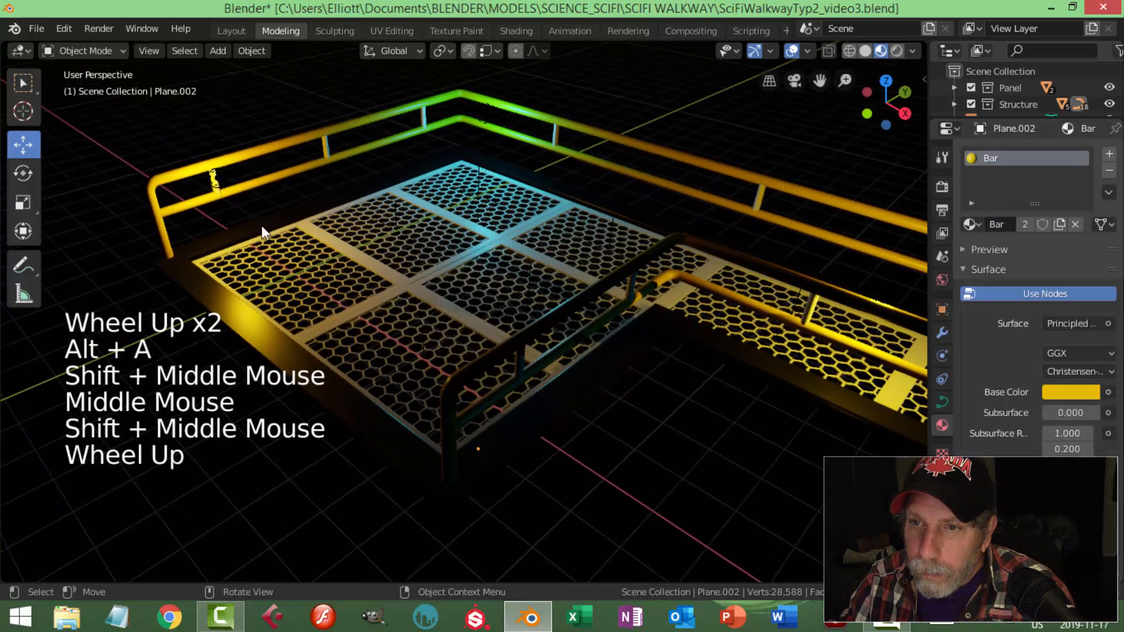
click(214, 181)
key(alt+a)
middle_drag(367, 186, 468, 182)
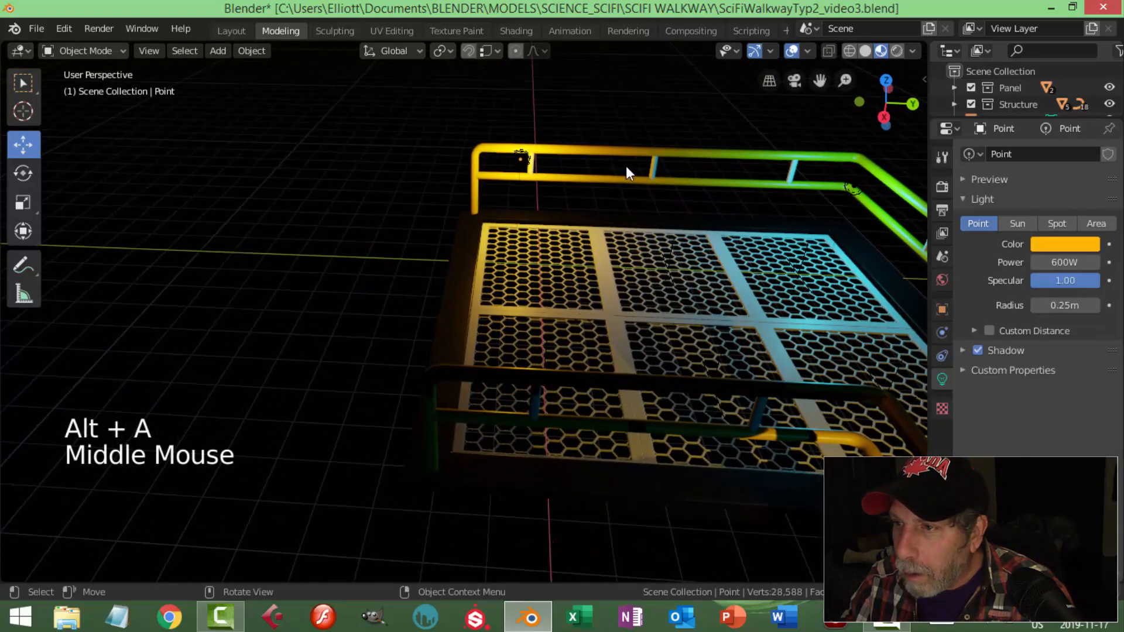
click(796, 178)
shift+click(793, 173)
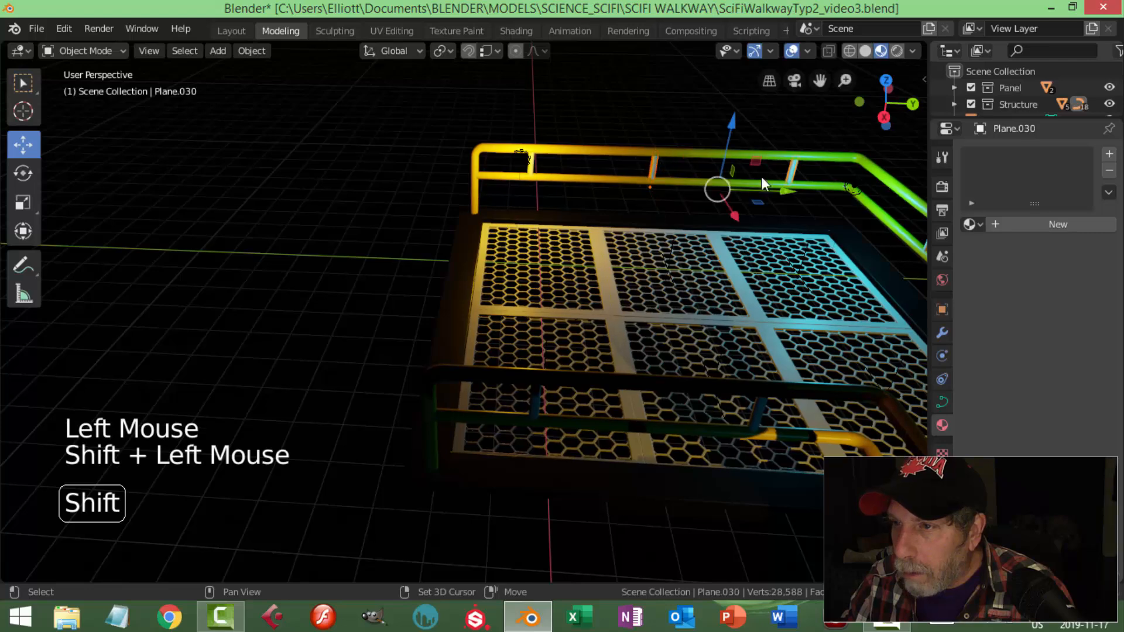
middle_drag(724, 213, 787, 221)
shift+click(789, 223)
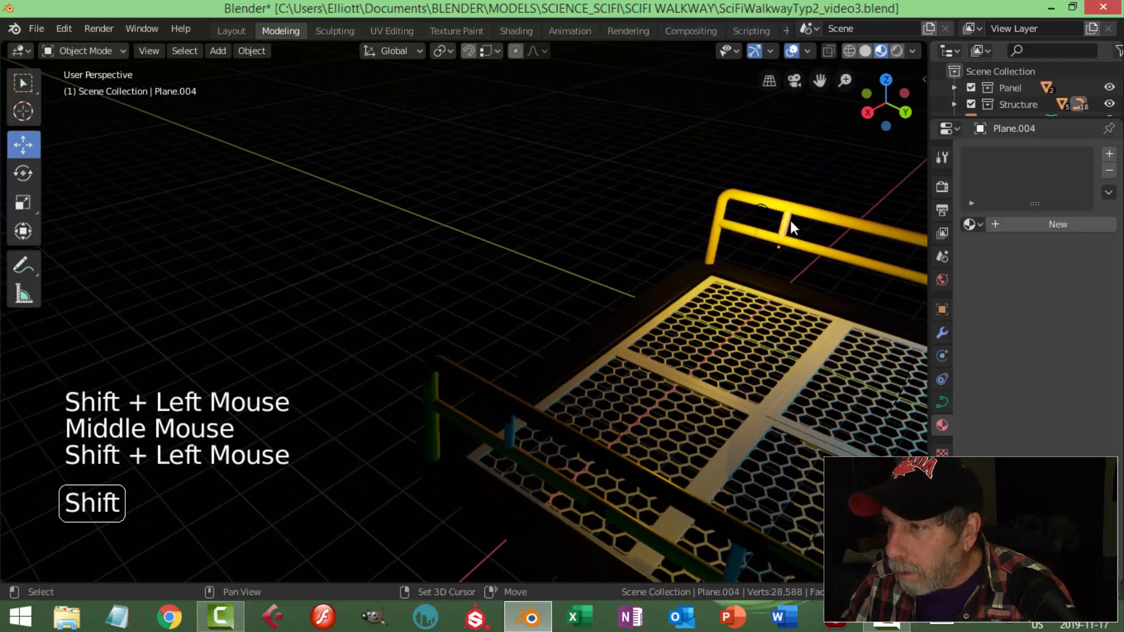
shift+click(826, 218)
key(ctrl+l)
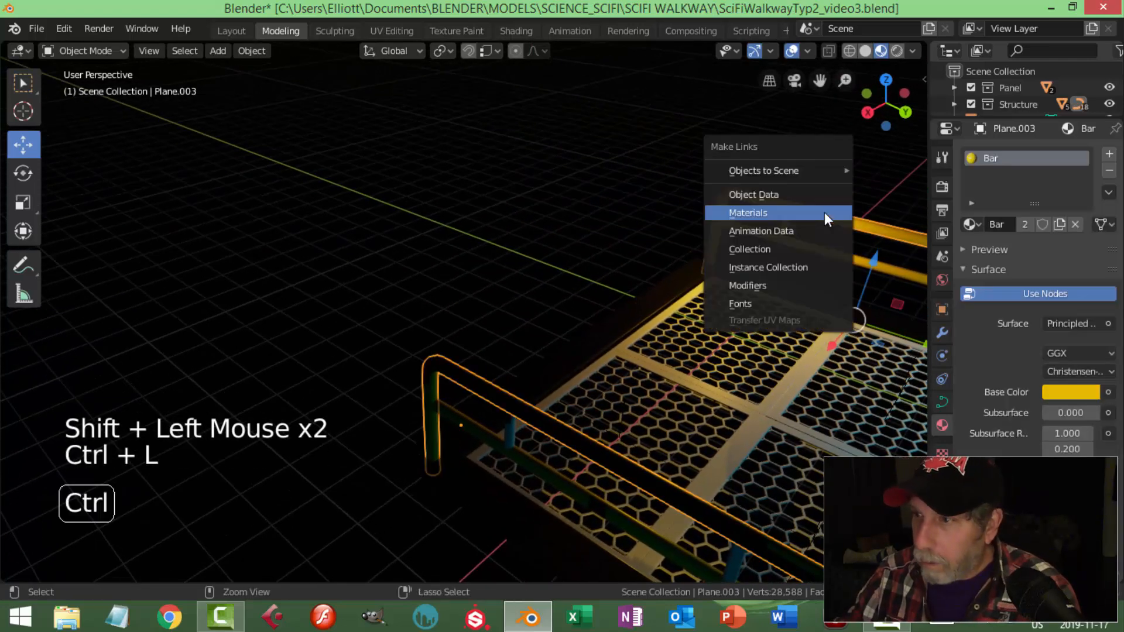
click(824, 212)
key(alt+a)
Link the lower handrail's Bar material to the remaining railing posts around the platform corner and along the walkway.
scroll(785, 289, down, 2)
shift+middle_drag(785, 288, 561, 225)
scroll(527, 175, up, 2)
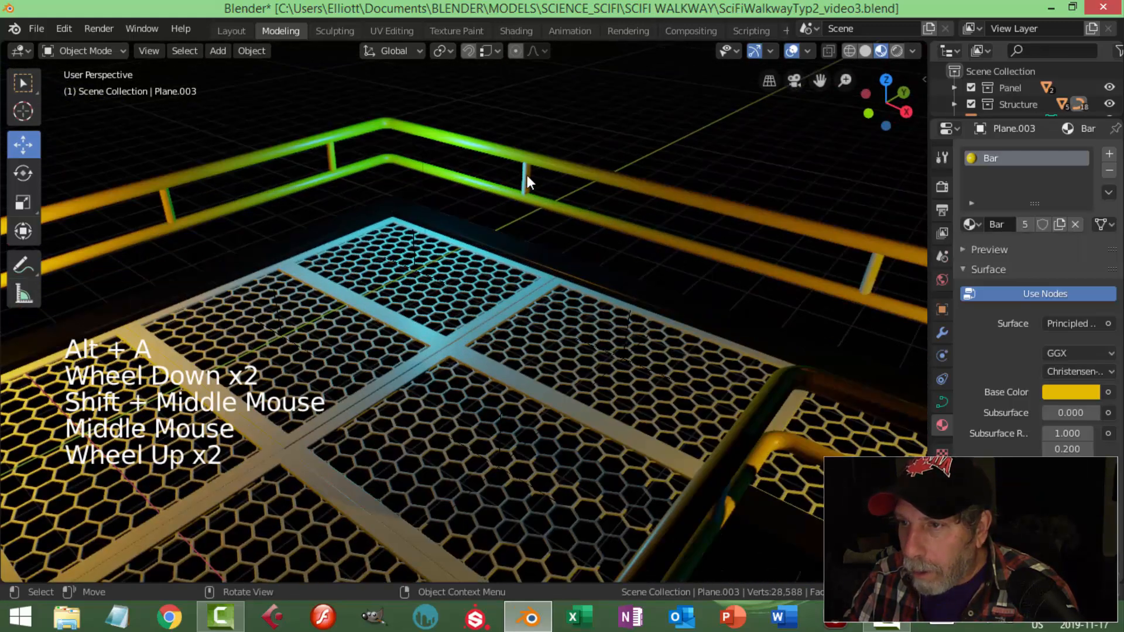
click(527, 176)
shift+click(870, 271)
shift+middle_drag(858, 304, 523, 276)
shift+click(601, 335)
shift+click(607, 336)
scroll(747, 410, down, 2)
shift+middle_drag(746, 409, 669, 265)
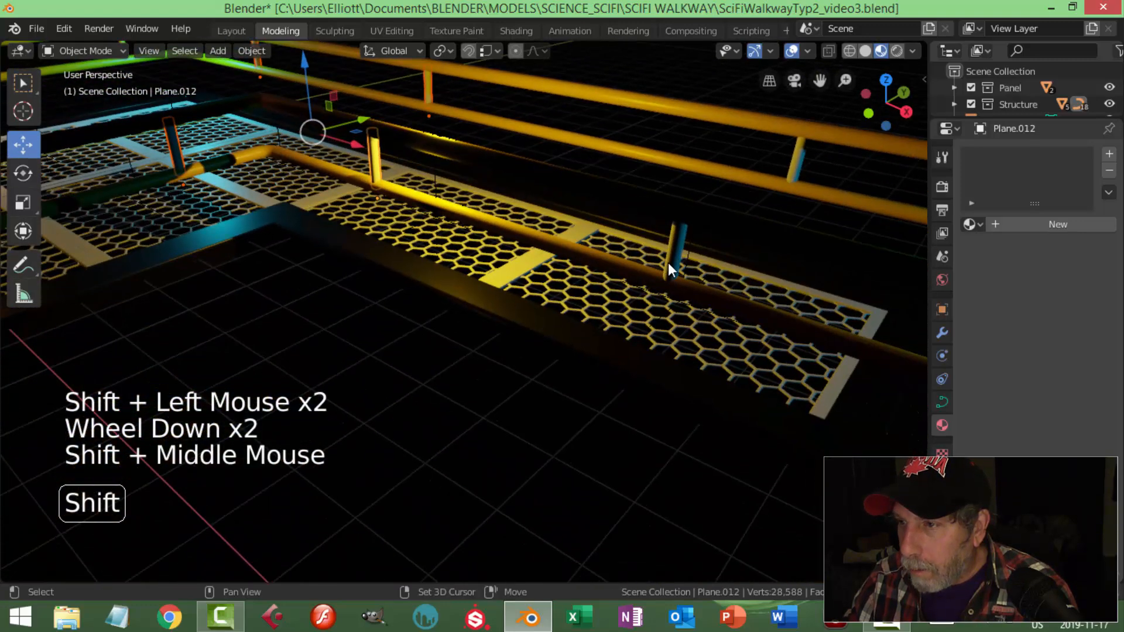
shift+click(749, 211)
shift+click(803, 158)
shift+click(711, 170)
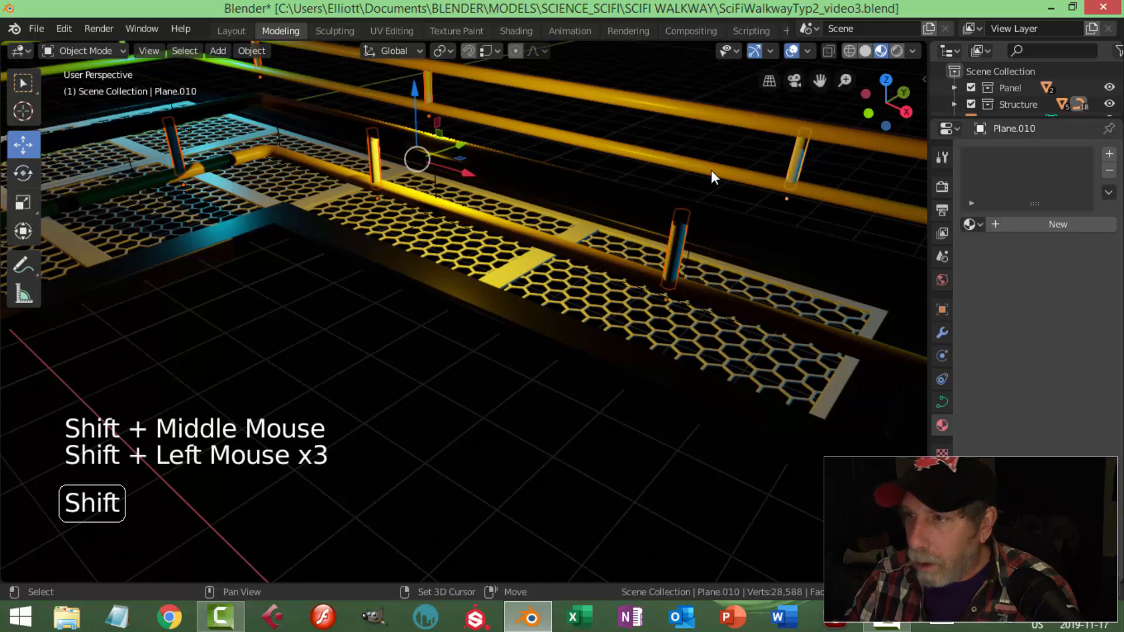
key(ctrl+l)
click(715, 170)
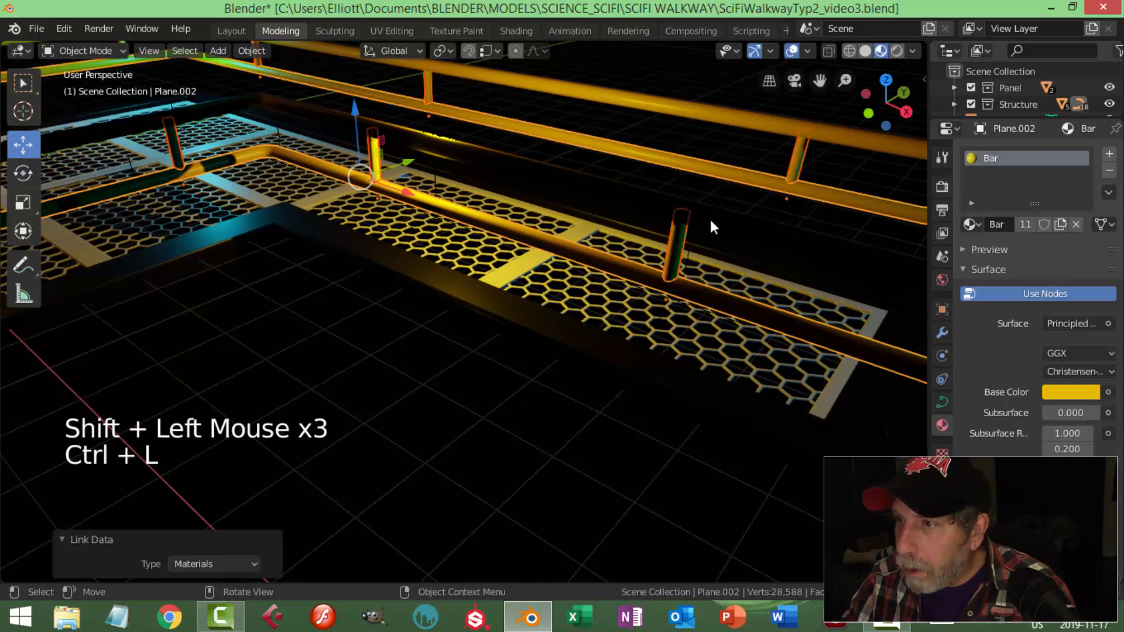
key(alt+a)
Select the stair railing's posts that still have no material.
scroll(735, 322, down, 4)
shift+middle_drag(735, 321, 642, 303)
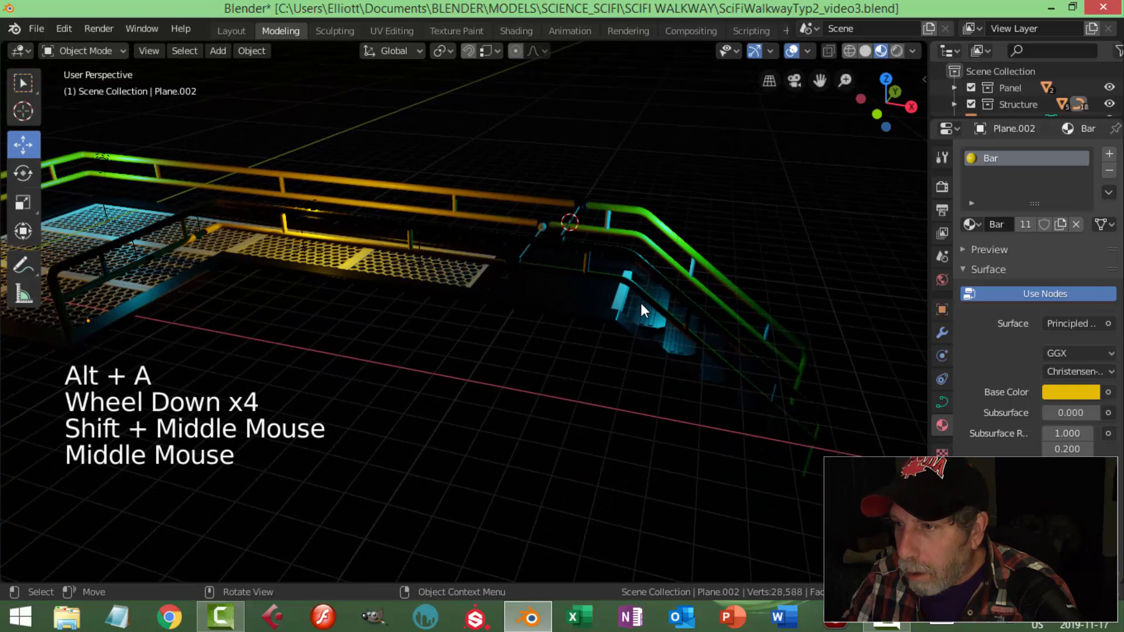
scroll(673, 230, up, 2)
click(686, 219)
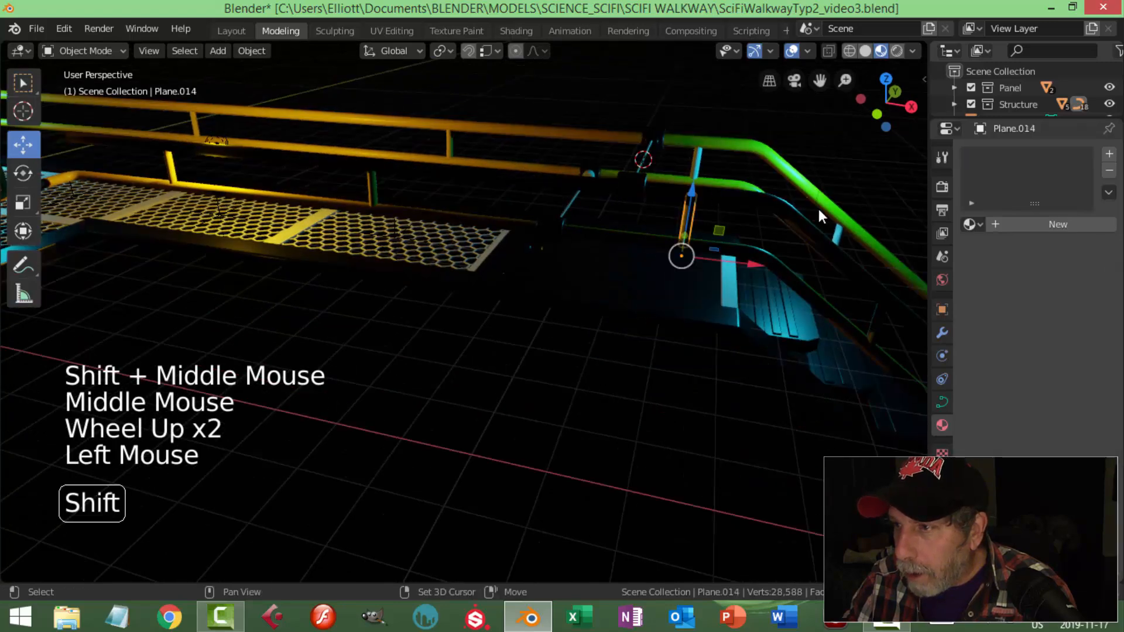
shift+click(838, 235)
shift+click(874, 321)
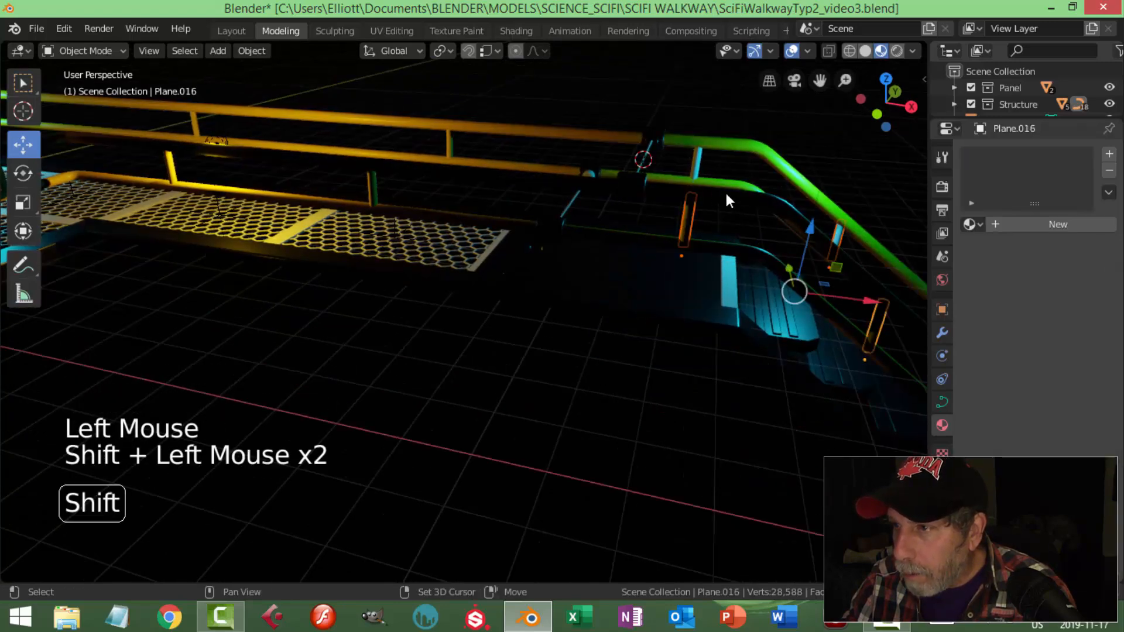
Link the Bar material from the yellow railing to the selected stair railing posts on both sides.
shift+click(708, 169)
scroll(796, 297, down, 1)
shift+middle_drag(796, 297, 427, 266)
shift+click(456, 273)
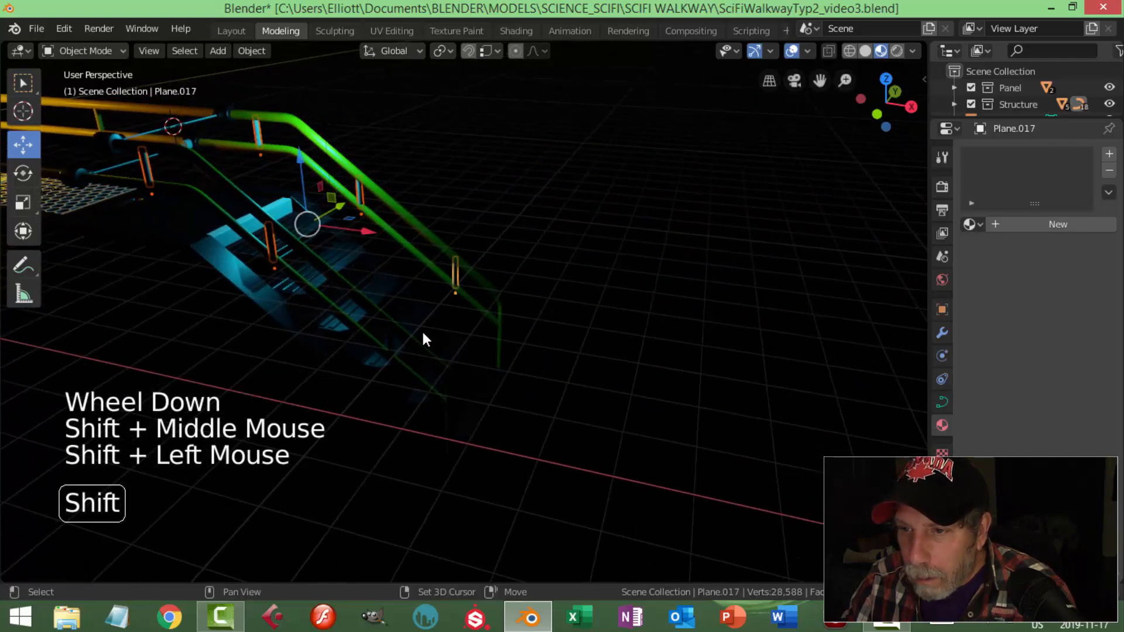
middle_drag(381, 332, 452, 331)
middle_drag(458, 326, 232, 289)
shift+click(315, 167)
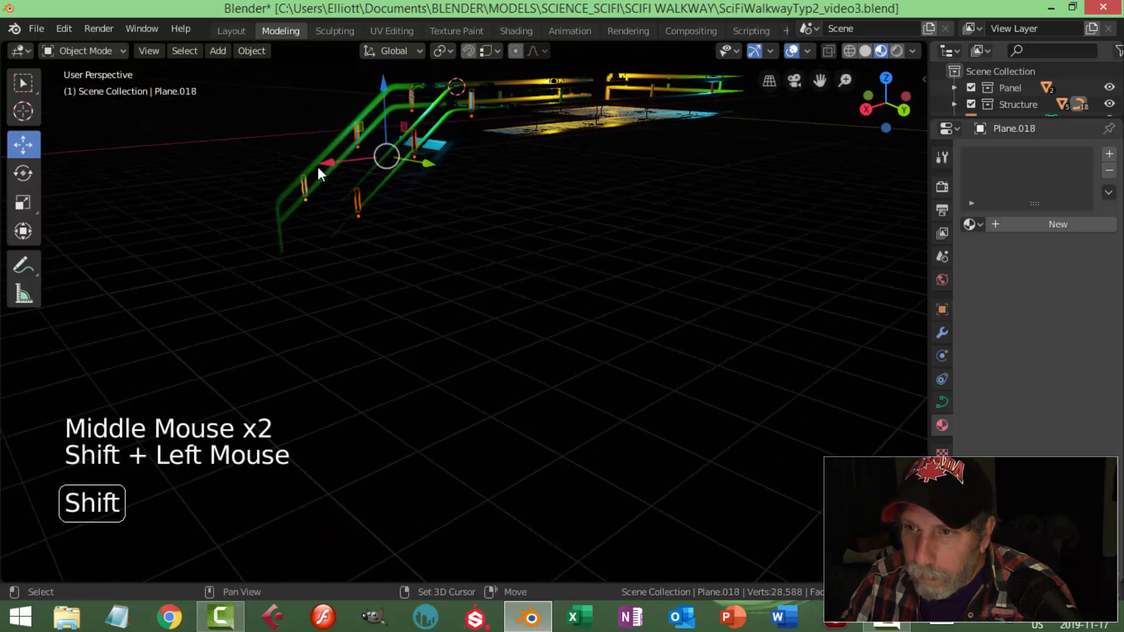
shift+click(341, 137)
key(ctrl+l)
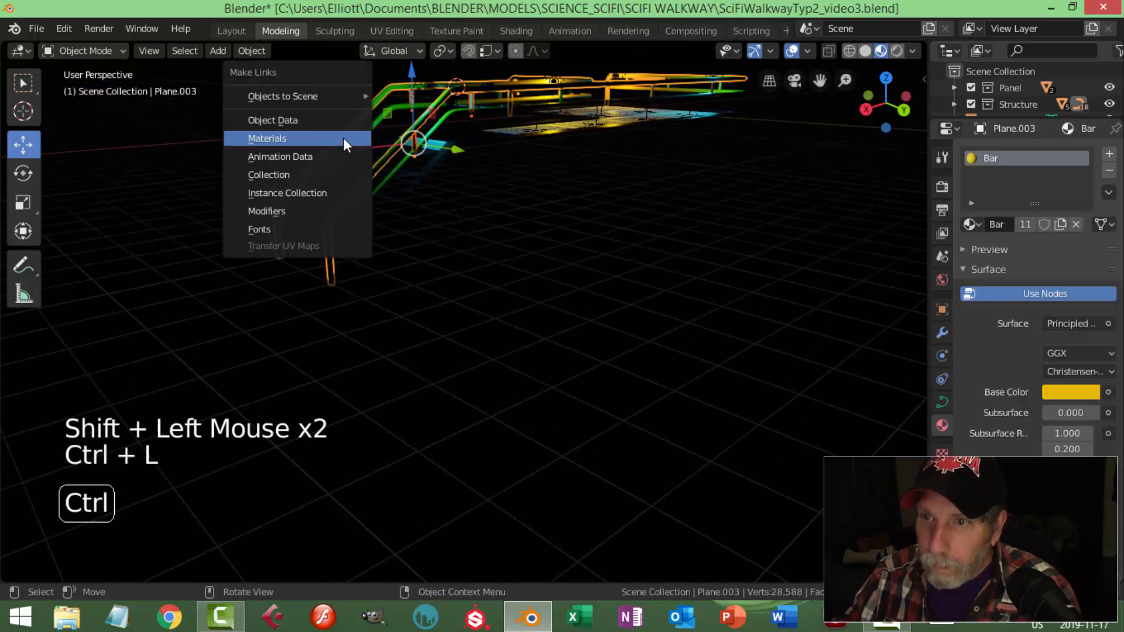
click(343, 139)
key(alt+a)
Link the railing's Bar material to the unpainted support post near the end of the platform railing.
middle_drag(483, 183, 369, 209)
scroll(396, 202, down, 3)
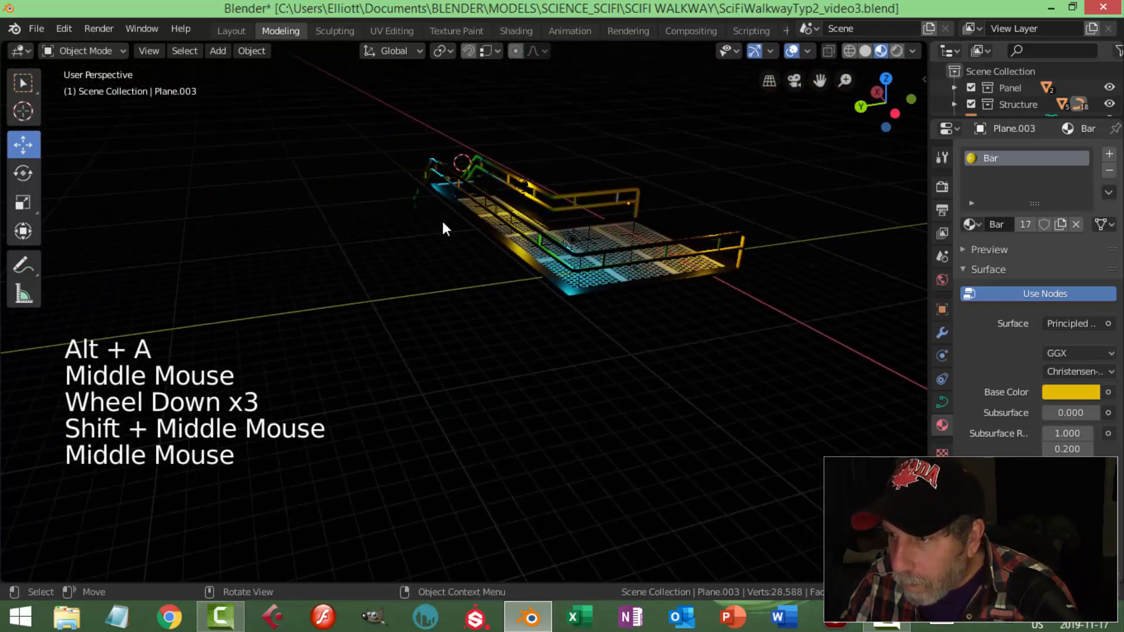
scroll(739, 246, up, 4)
middle_drag(738, 246, 358, 216)
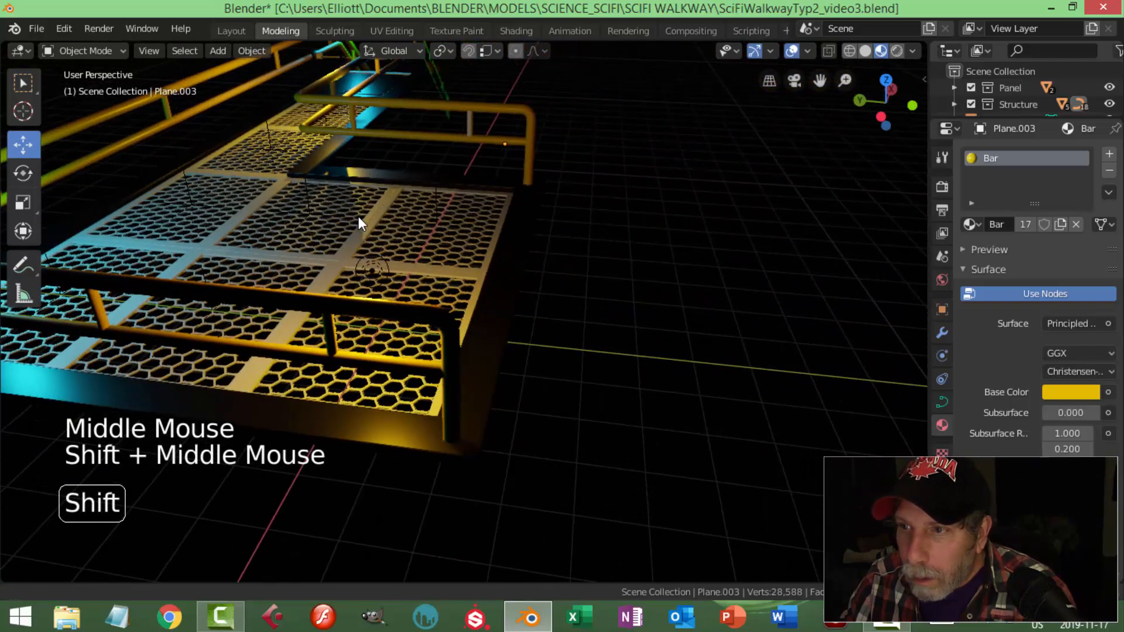
click(472, 123)
shift+click(525, 108)
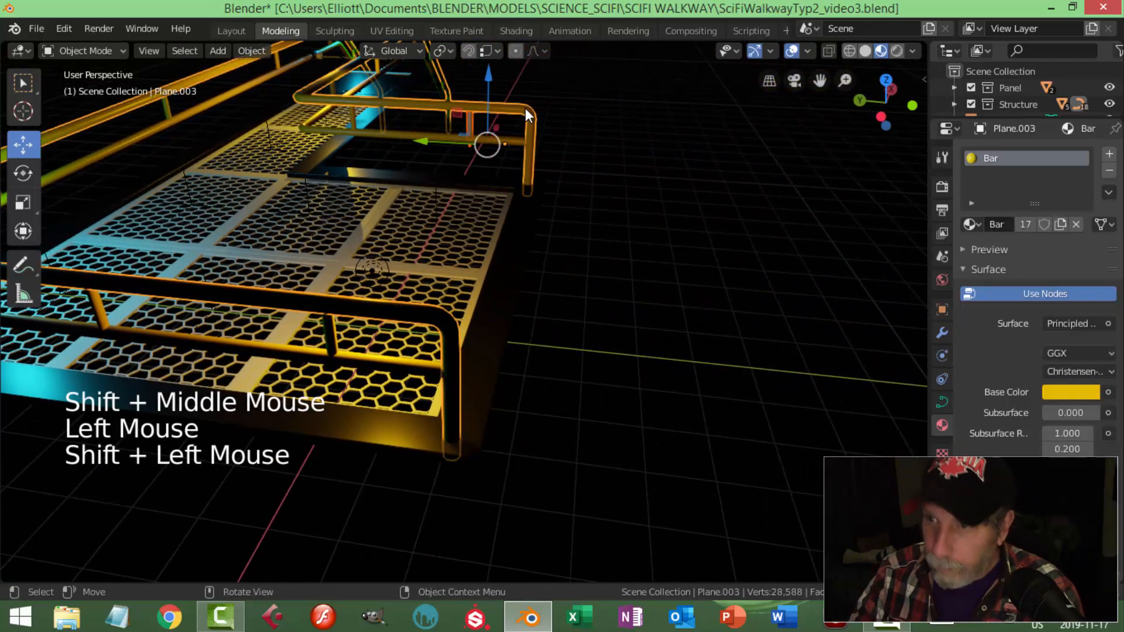
key(ctrl+l)
click(517, 110)
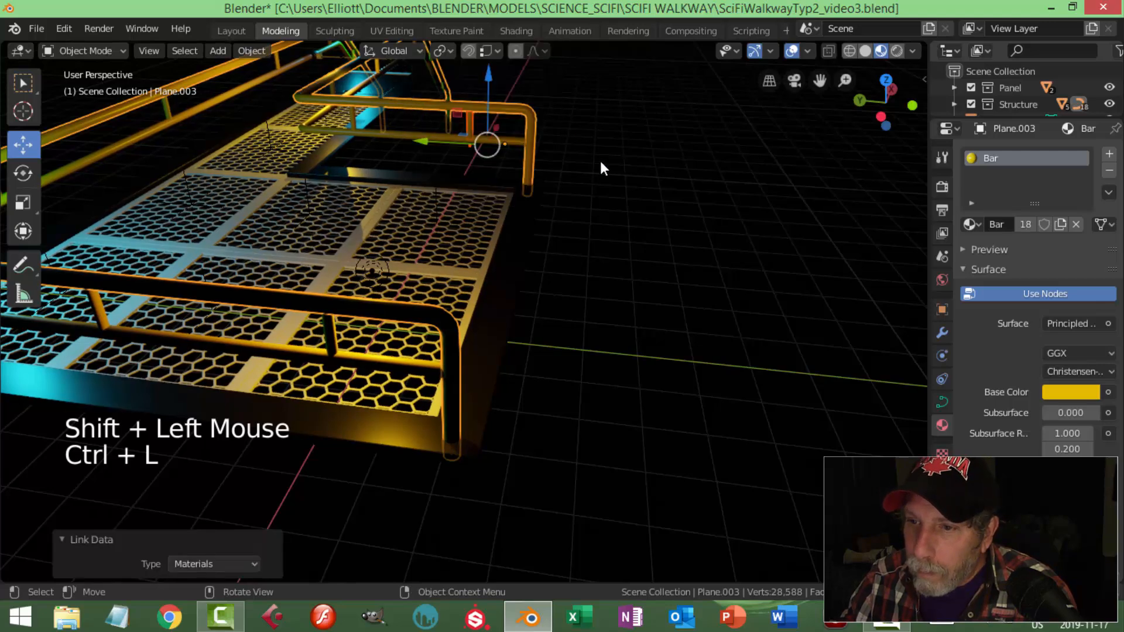
Turn the Screencast Keys display back on.
key(alt)
alt+drag(832, 206, 802, 212)
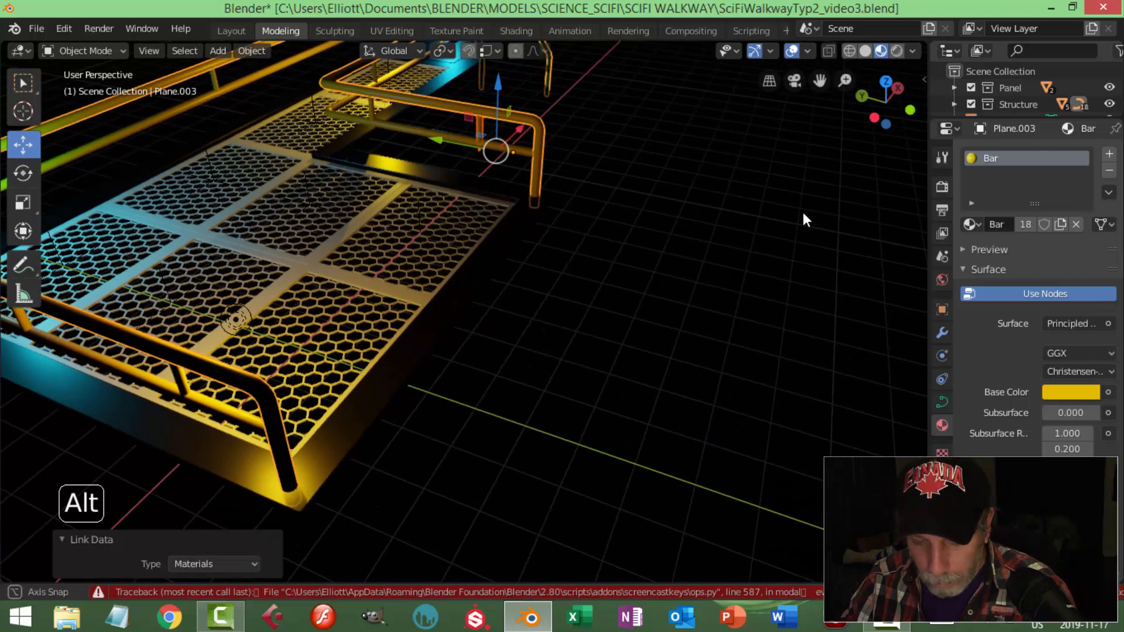
key(n)
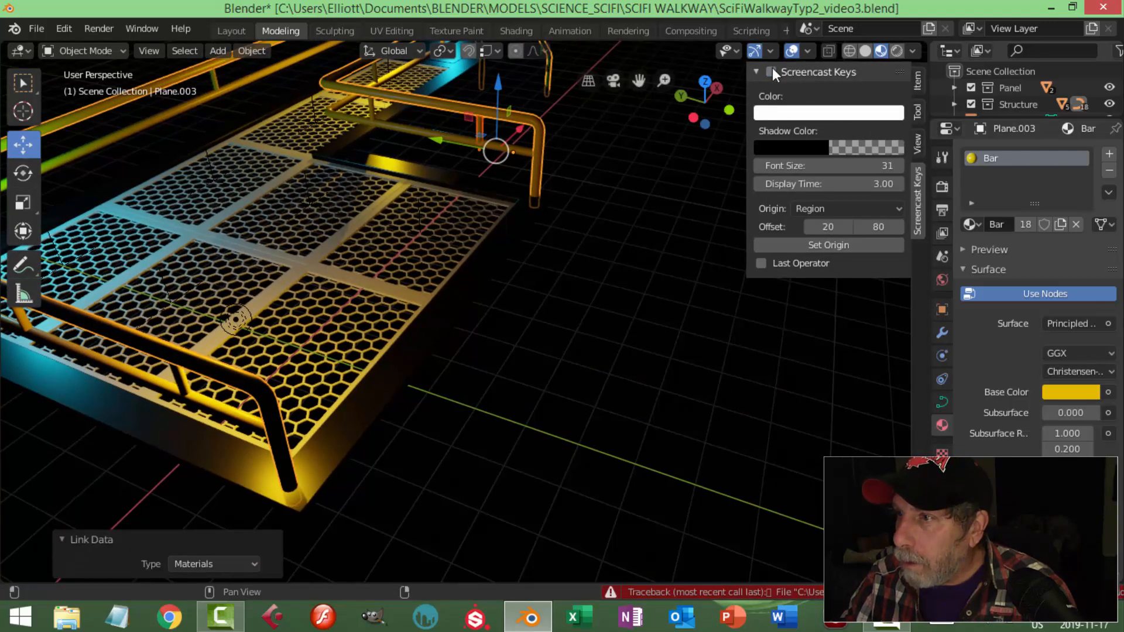
key(n)
Assign the existing Bar material to the long edge strip across the top of the stairs.
middle_drag(724, 291, 645, 317)
key(alt+a)
scroll(594, 271, down, 4)
scroll(559, 341, up, 3)
scroll(561, 337, up, 3)
click(829, 244)
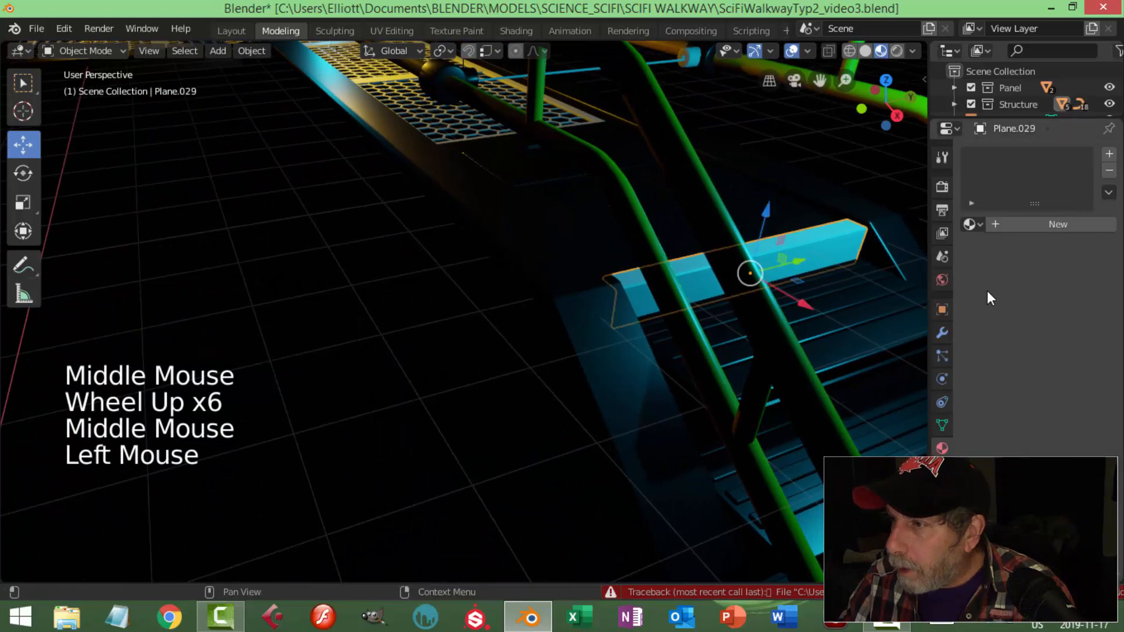
click(973, 225)
click(877, 248)
key(alt+a)
Assign the existing Black material to the small round cable fitting beside the railing above the stairs.
scroll(846, 268, down, 3)
middle_drag(846, 268, 777, 269)
scroll(567, 290, up, 3)
middle_drag(568, 291, 644, 234)
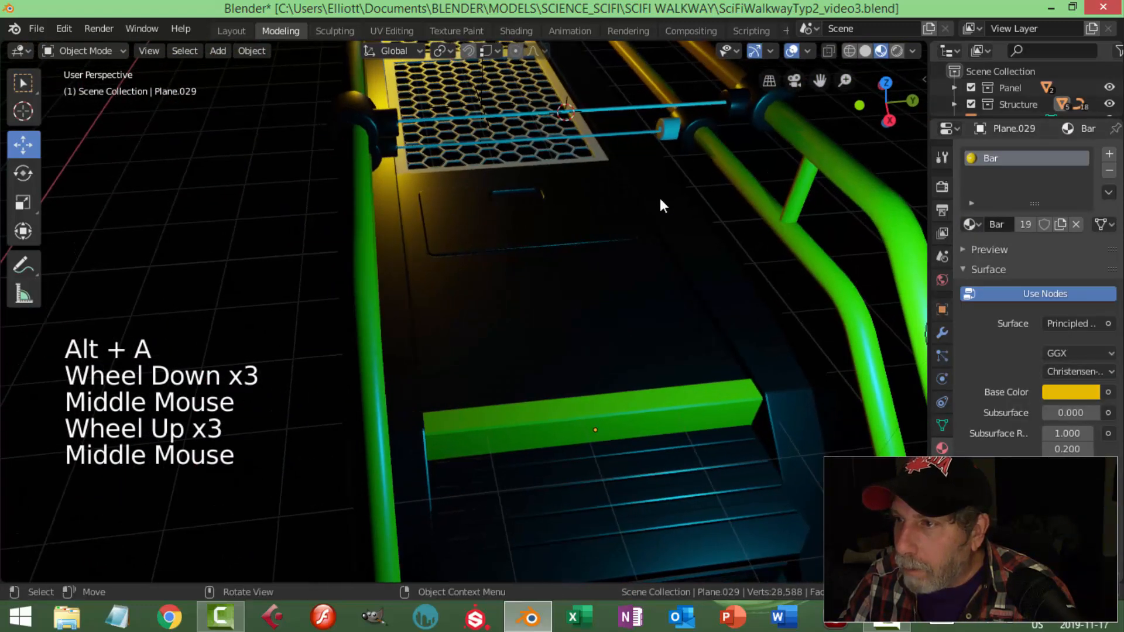
click(672, 131)
click(970, 223)
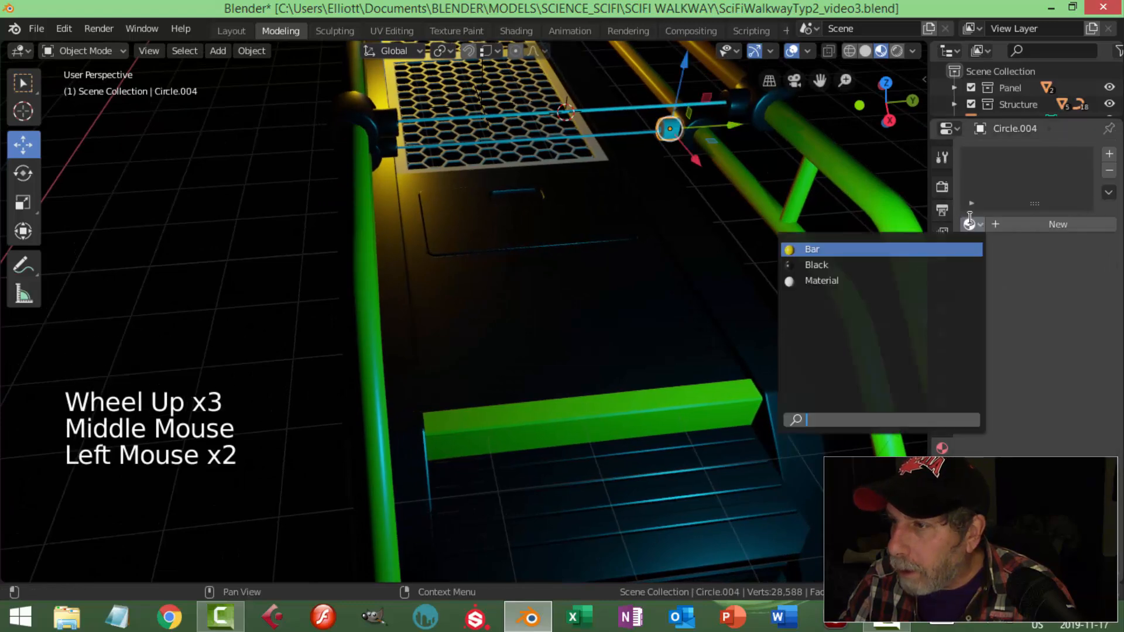
click(863, 265)
key(alt+a)
Create a new material named Metal on the hexagonal grate of the platform's outer corner panel.
scroll(684, 250, down, 4)
middle_drag(684, 251, 546, 267)
click(698, 114)
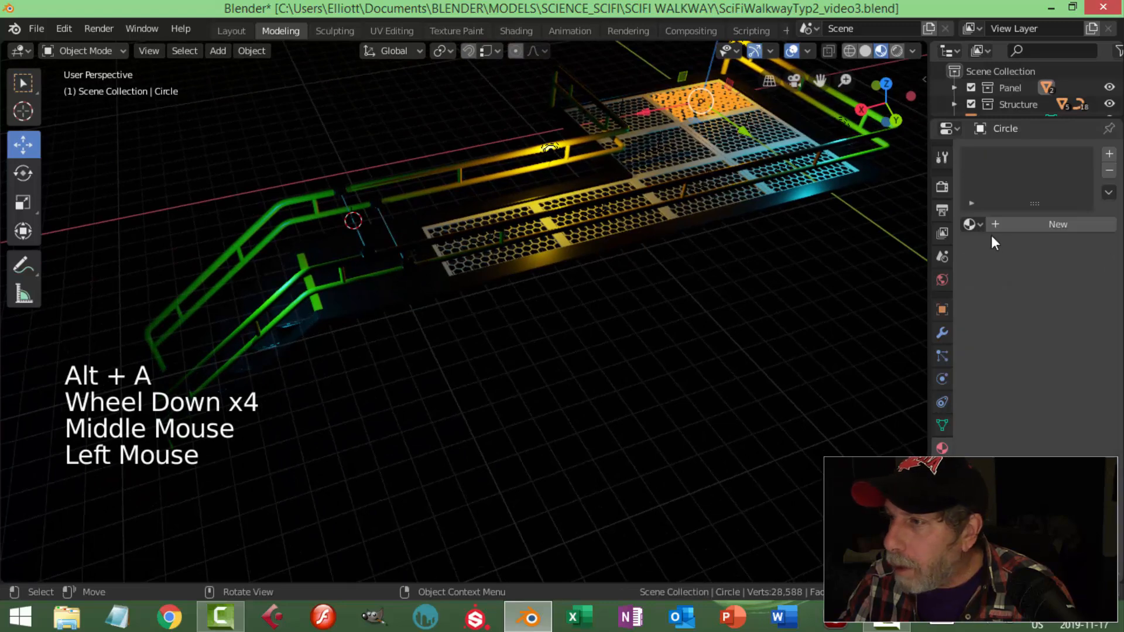
click(1051, 226)
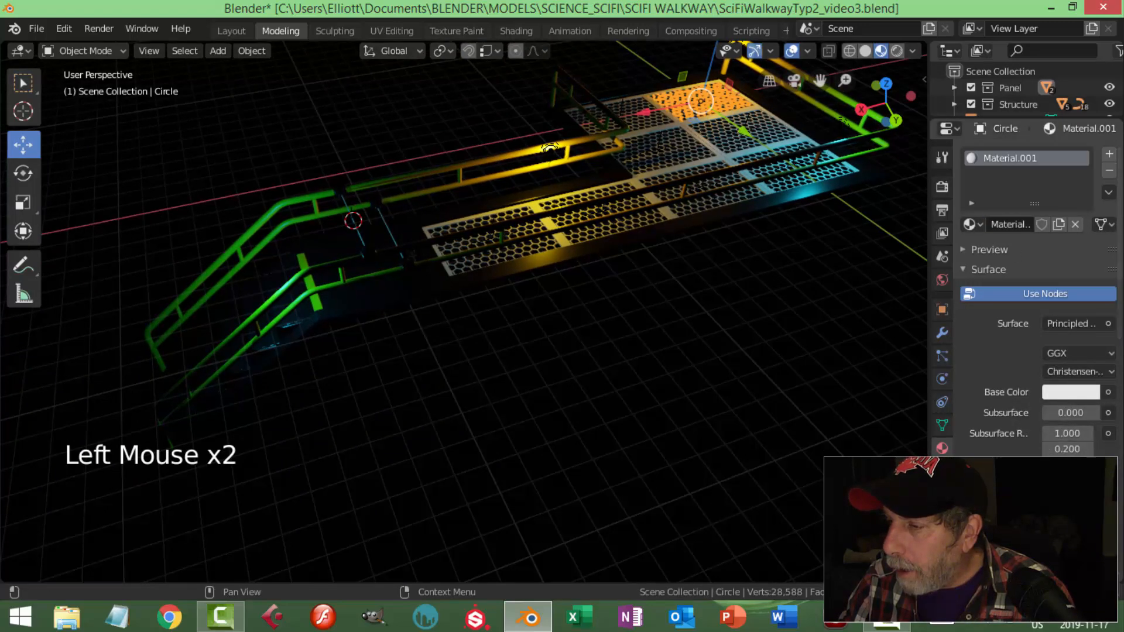
double_click(1053, 157)
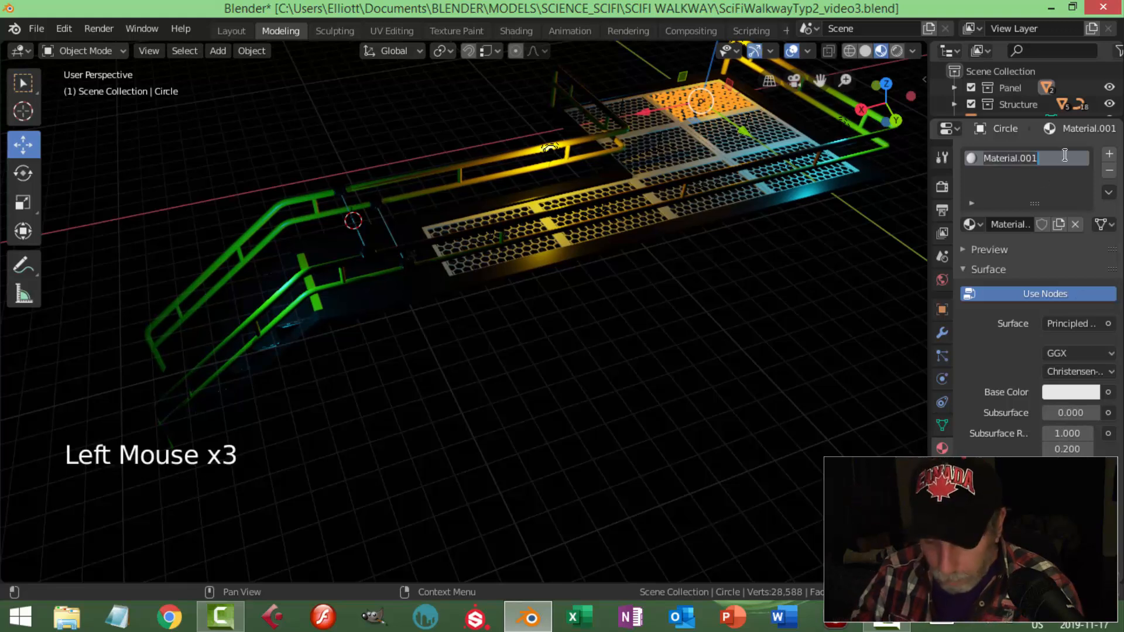
text(mE)
key(BackSpace)
key(BackSpace)
key(Tab)
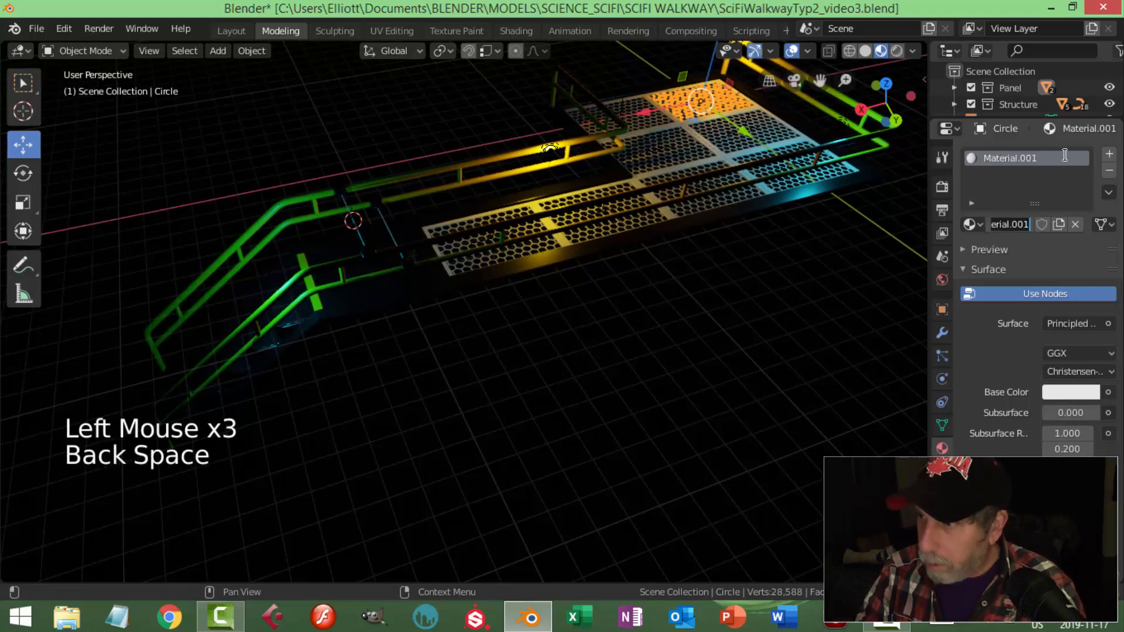
text(Metal)
key(Return)
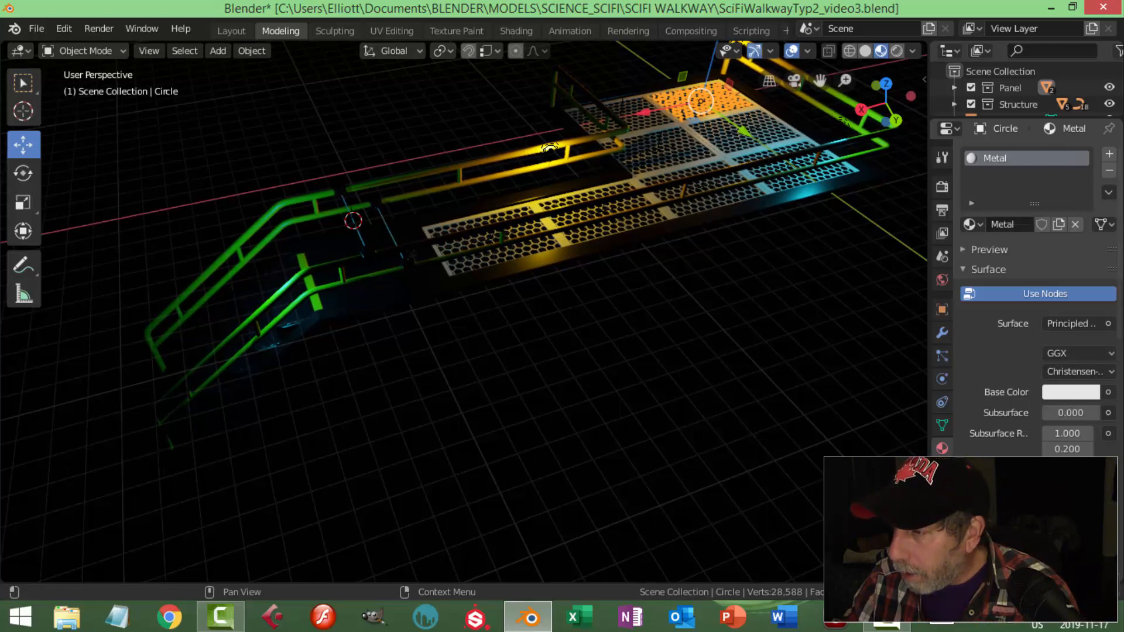
key(alt+a)
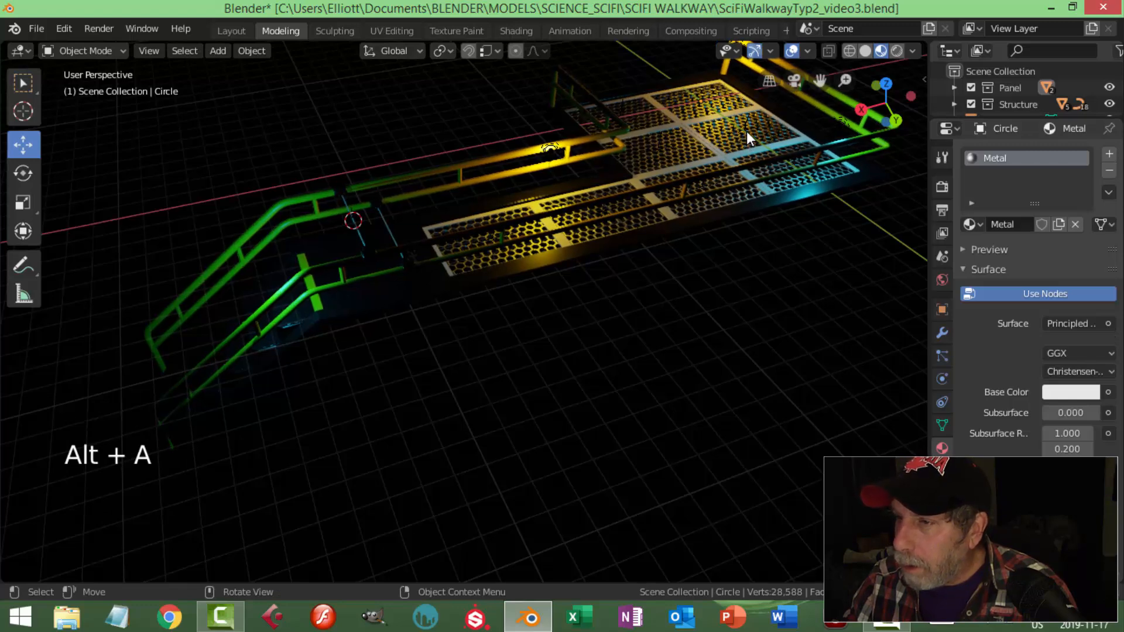
Select the walkway grate panels and the platform's outer structure to check which materials they use.
scroll(686, 212, up, 3)
click(603, 127)
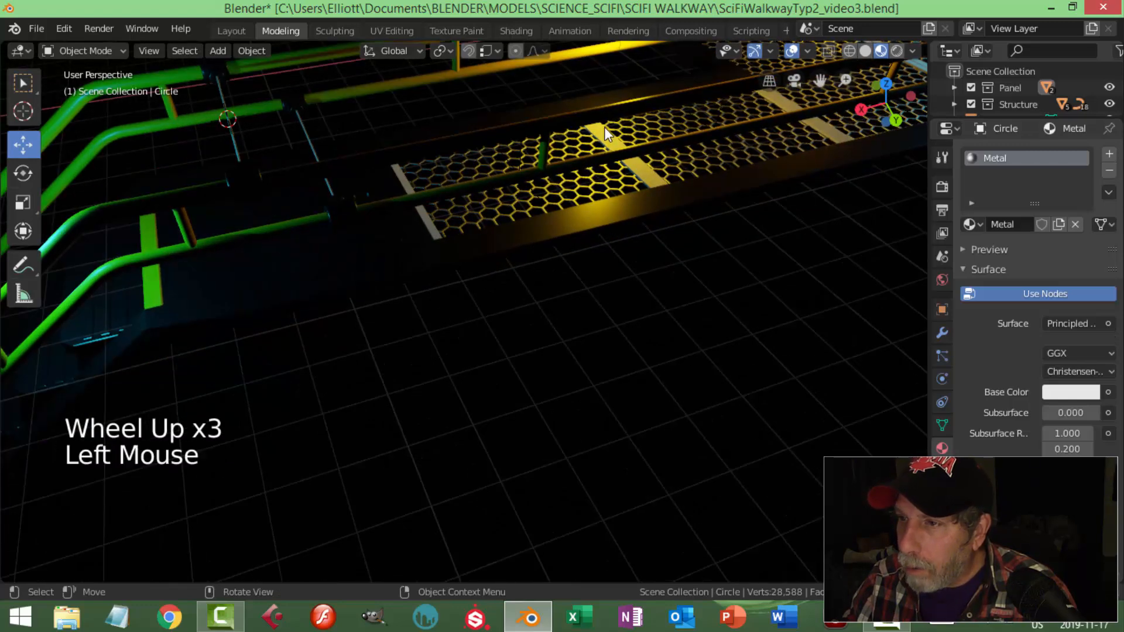
key(alt+a)
middle_drag(581, 244, 430, 224)
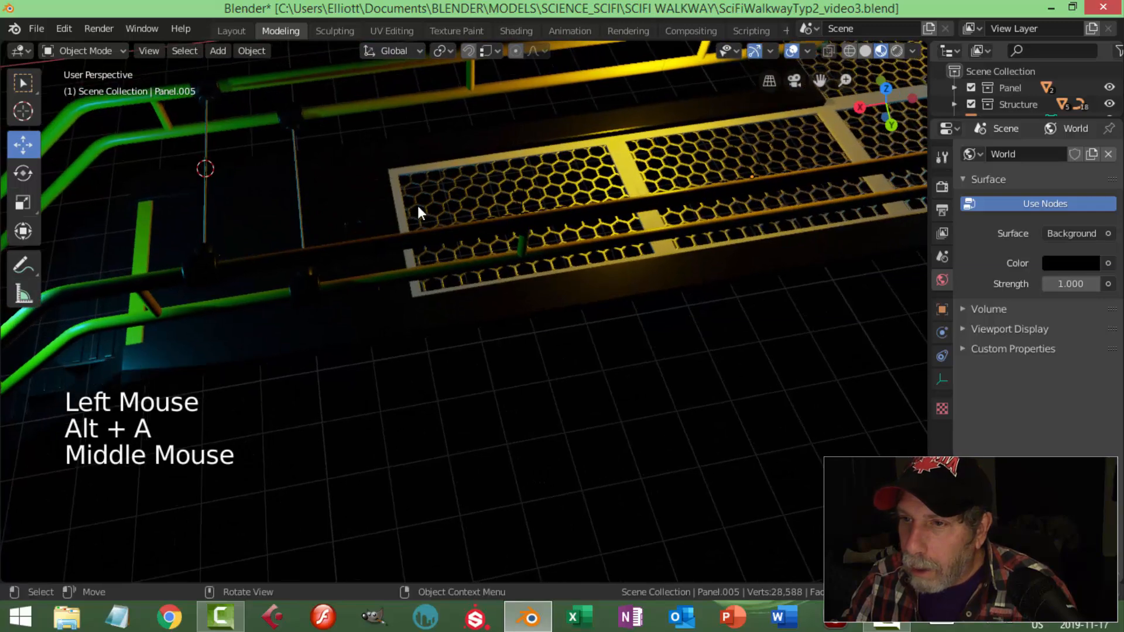
click(413, 170)
key(alt+a)
scroll(729, 157, down, 3)
shift+middle_drag(730, 157, 623, 265)
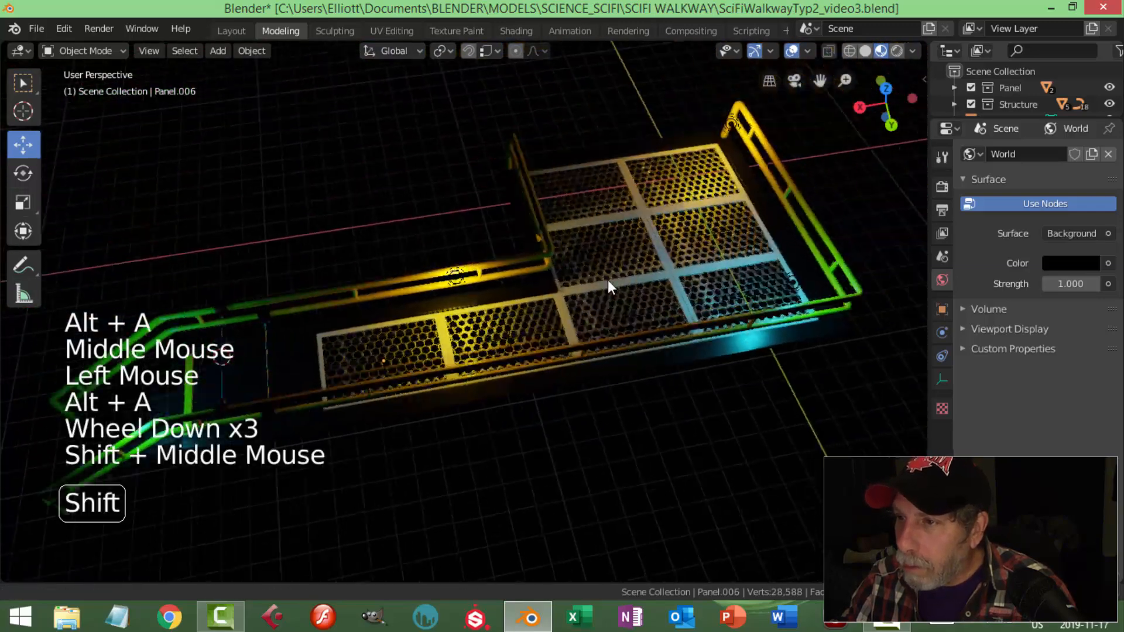
scroll(618, 212, up, 2)
click(679, 149)
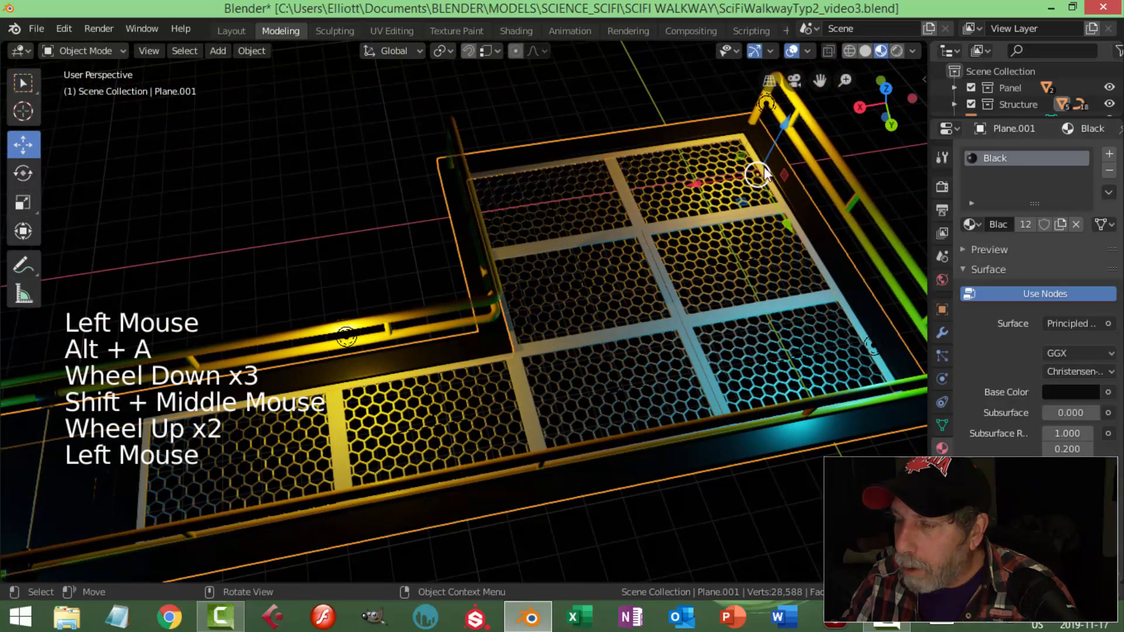
key(alt+a)
Assign the Metal material to the rectangular frame around the platform's hexagonal grate.
click(678, 146)
scroll(752, 204, up, 4)
shift+middle_drag(753, 204, 666, 316)
scroll(756, 285, up, 2)
key(alt+a)
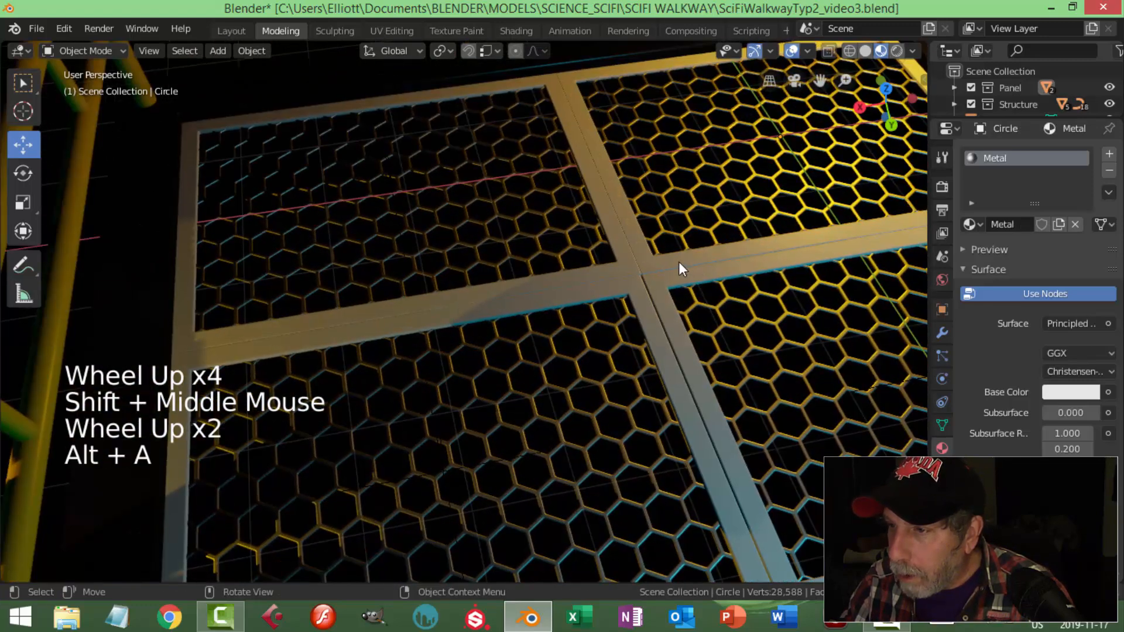
click(677, 257)
click(970, 224)
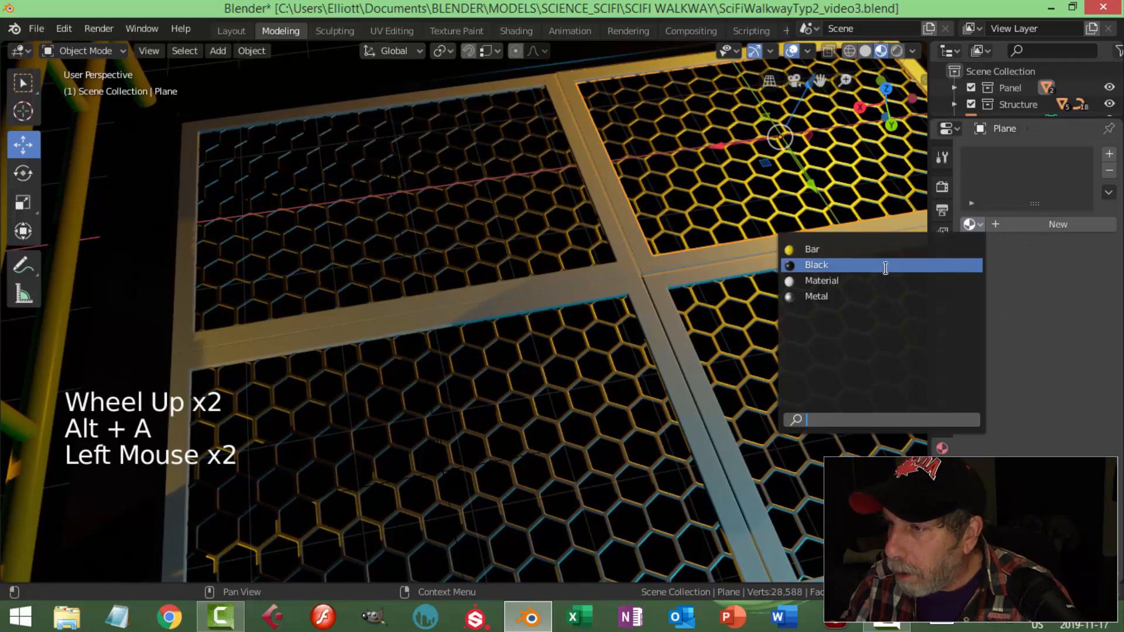
click(874, 295)
key(alt+a)
Set the Metal material's roughness to 0.3.
scroll(743, 315, down, 4)
middle_drag(744, 315, 784, 304)
scroll(782, 299, down, 3)
shift+middle_drag(699, 338, 732, 334)
middle_drag(731, 333, 807, 322)
scroll(1037, 293, down, 4)
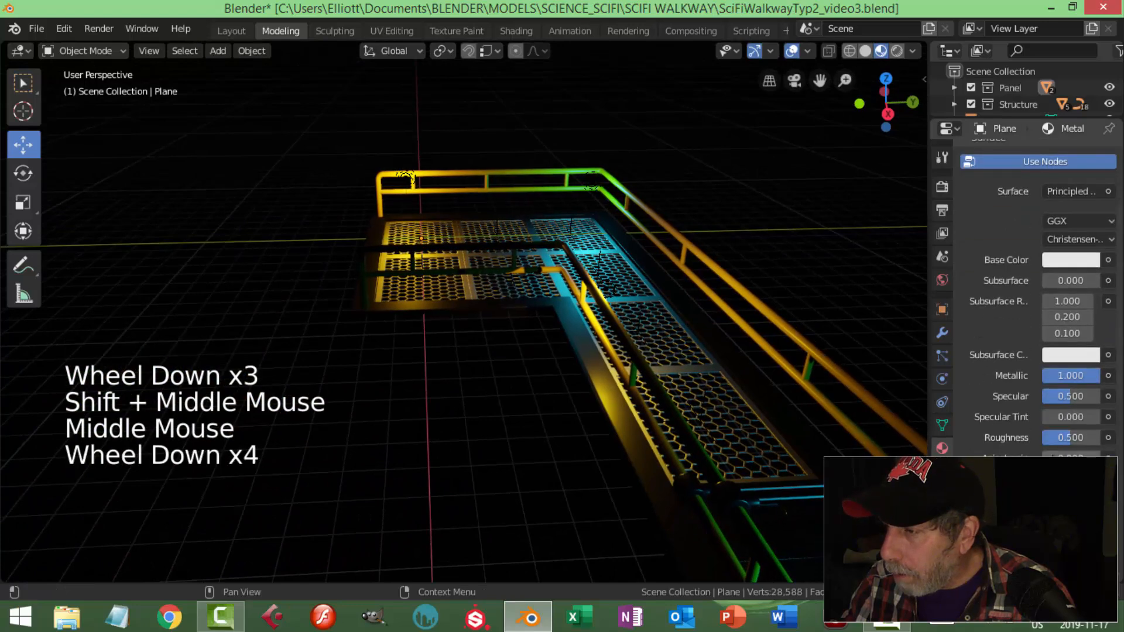
click(1070, 438)
text(0.)
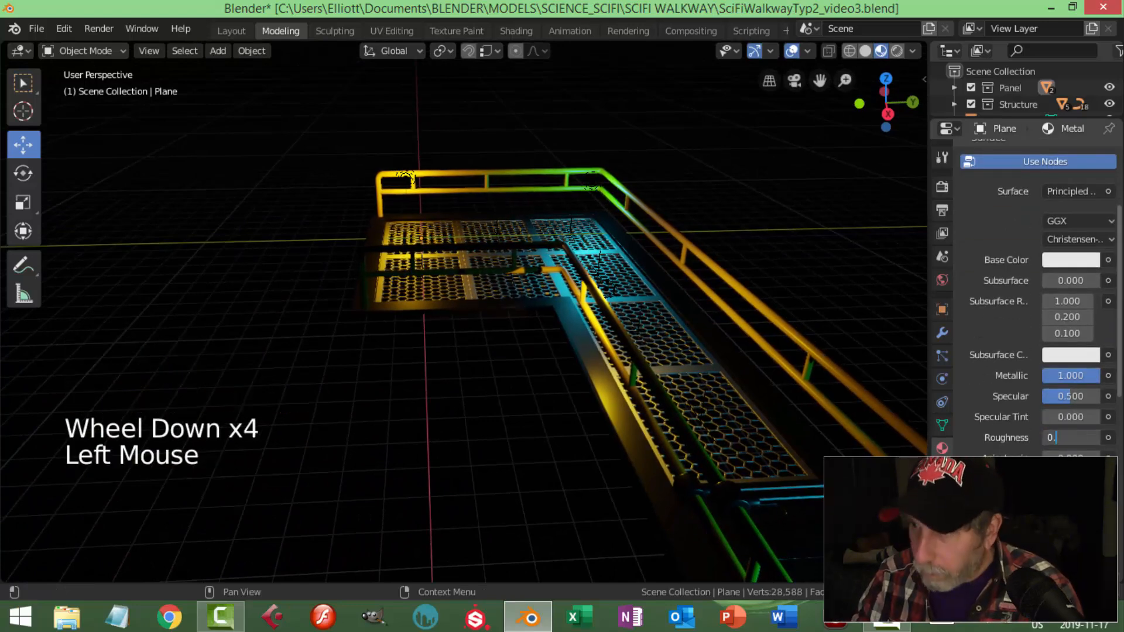
text(3)
key(Return)
key(alt+a)
Raise the cyan point light at the platform's corner slightly and shift it a little along the X axis.
scroll(599, 358, up, 3)
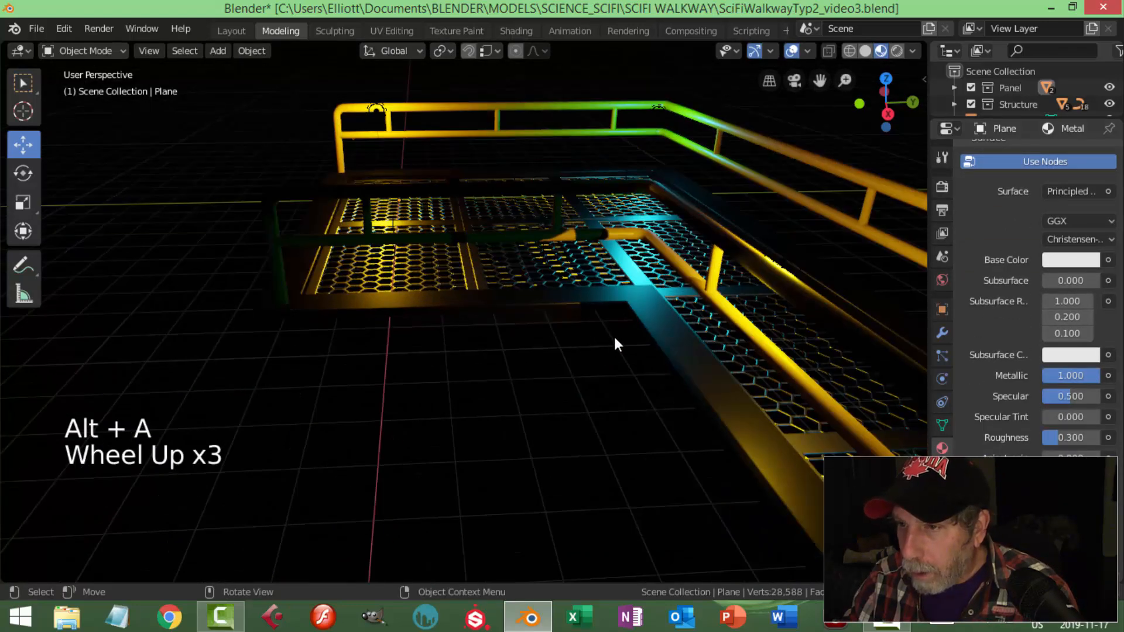
middle_drag(610, 346, 695, 401)
scroll(762, 392, down, 2)
shift+middle_drag(762, 392, 654, 368)
scroll(630, 375, down, 3)
click(424, 206)
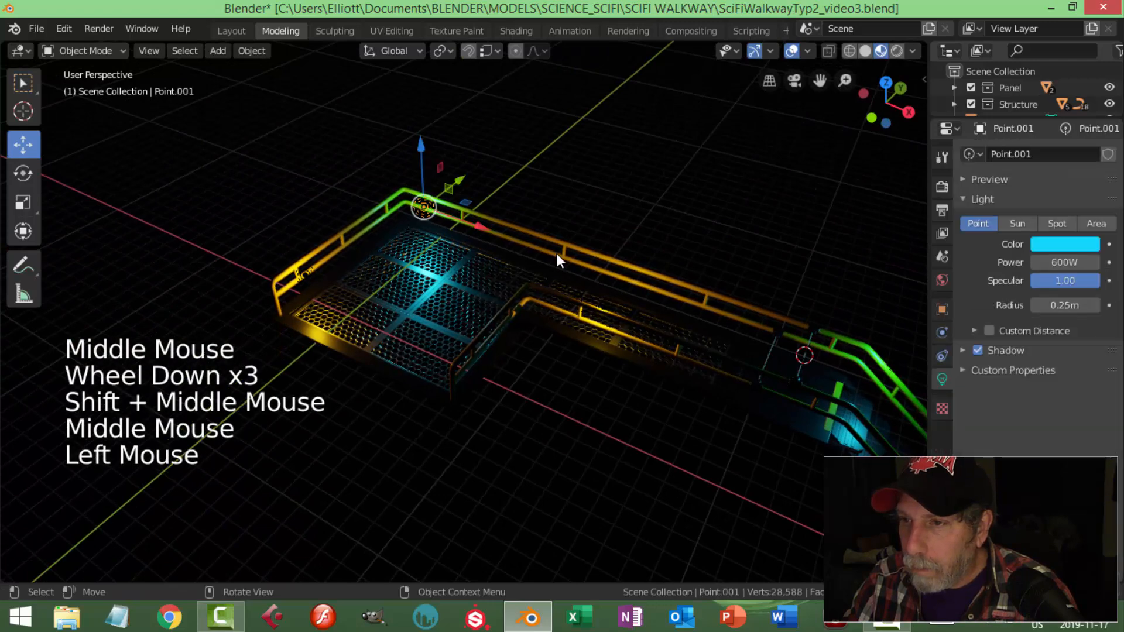
middle_drag(560, 256, 501, 195)
drag(494, 157, 494, 145)
drag(543, 204, 526, 195)
middle_drag(526, 195, 494, 224)
Duplicate the cyan point light, place the copy farther along the walkway toward the stairs and lower it, and save the file.
key(shift+d)
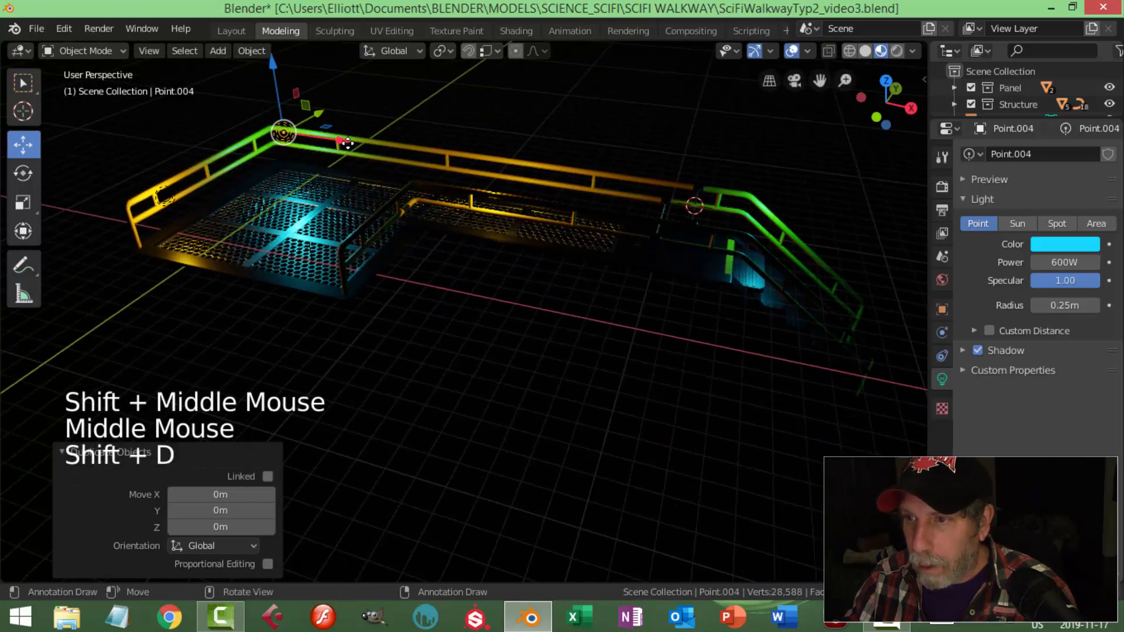
click(585, 188)
middle_drag(591, 190, 522, 171)
drag(530, 158, 535, 255)
key(alt+a)
middle_drag(535, 255, 615, 247)
key(ctrl+s)
Open the bottom stair tread for mesh editing and create a new material in a second material slot.
scroll(609, 247, up, 2)
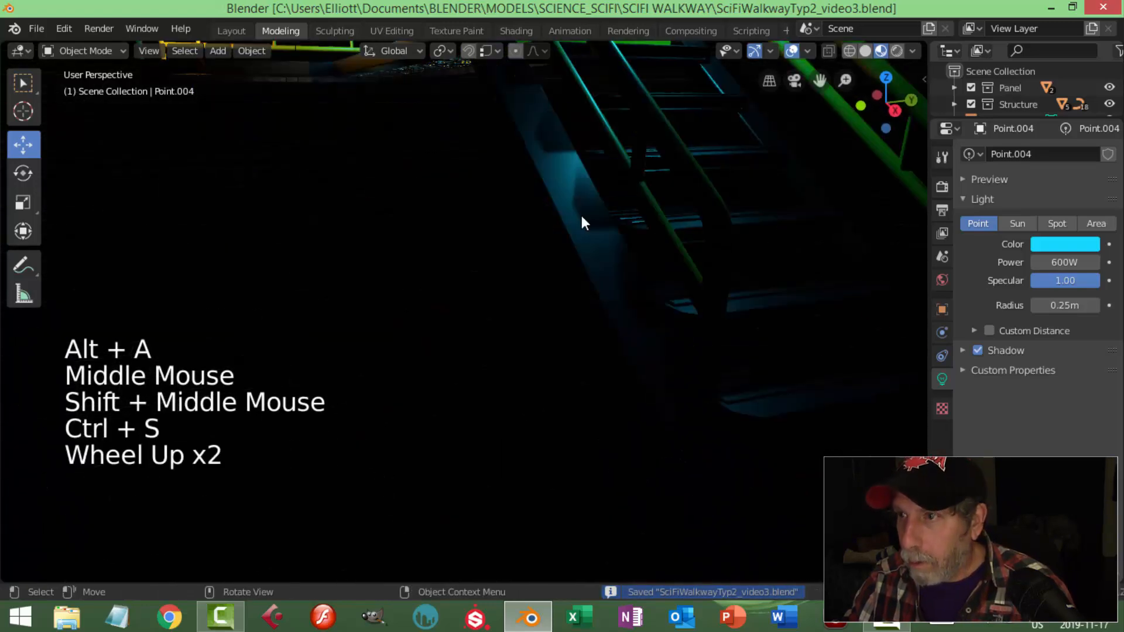
scroll(576, 120, down, 1)
middle_drag(576, 120, 665, 223)
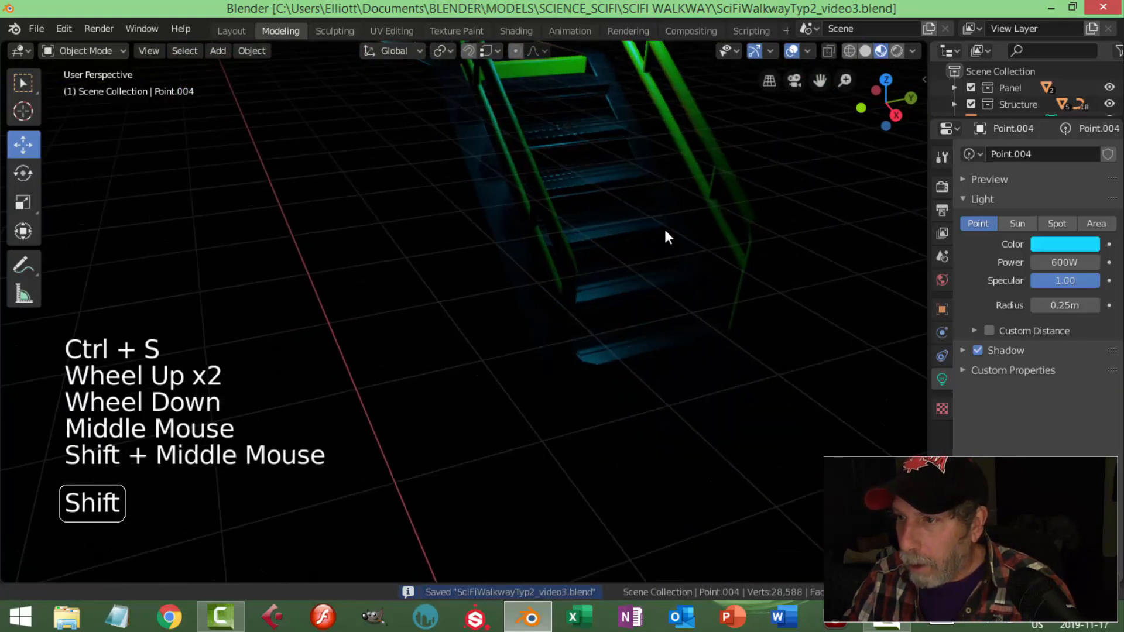
click(650, 332)
key(Tab)
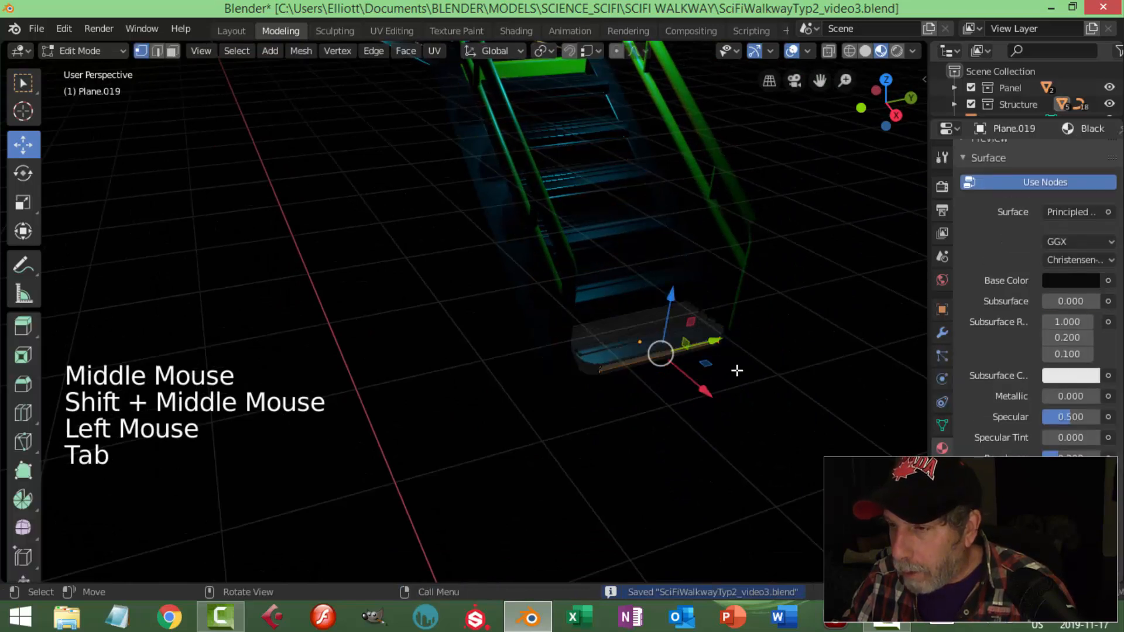
middle_drag(737, 373, 727, 343)
scroll(1006, 186, up, 7)
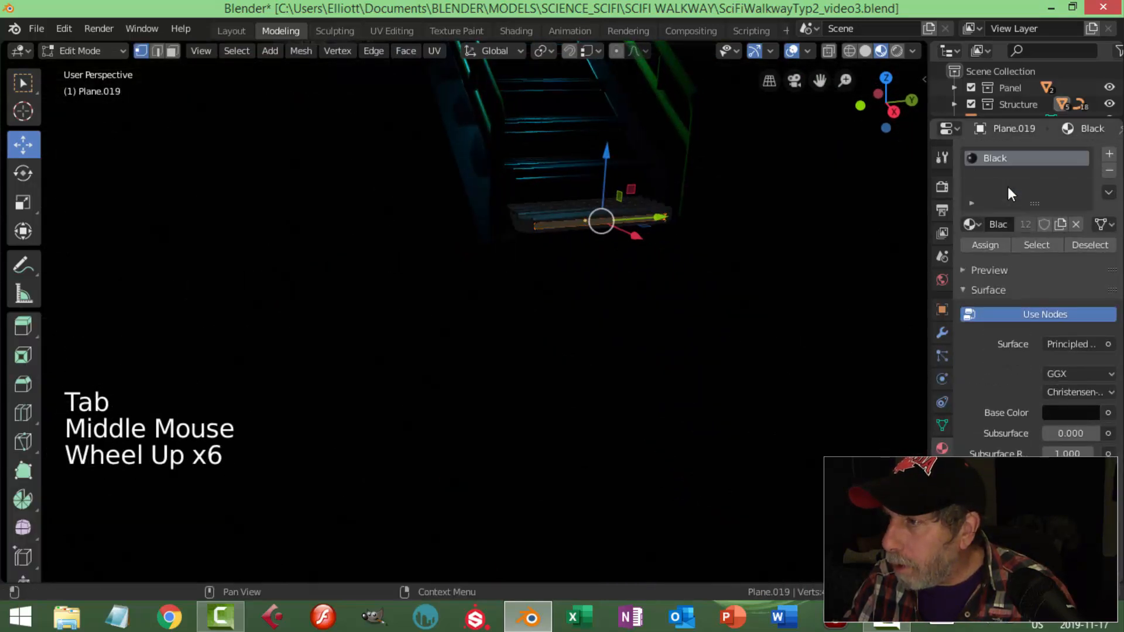
click(1108, 153)
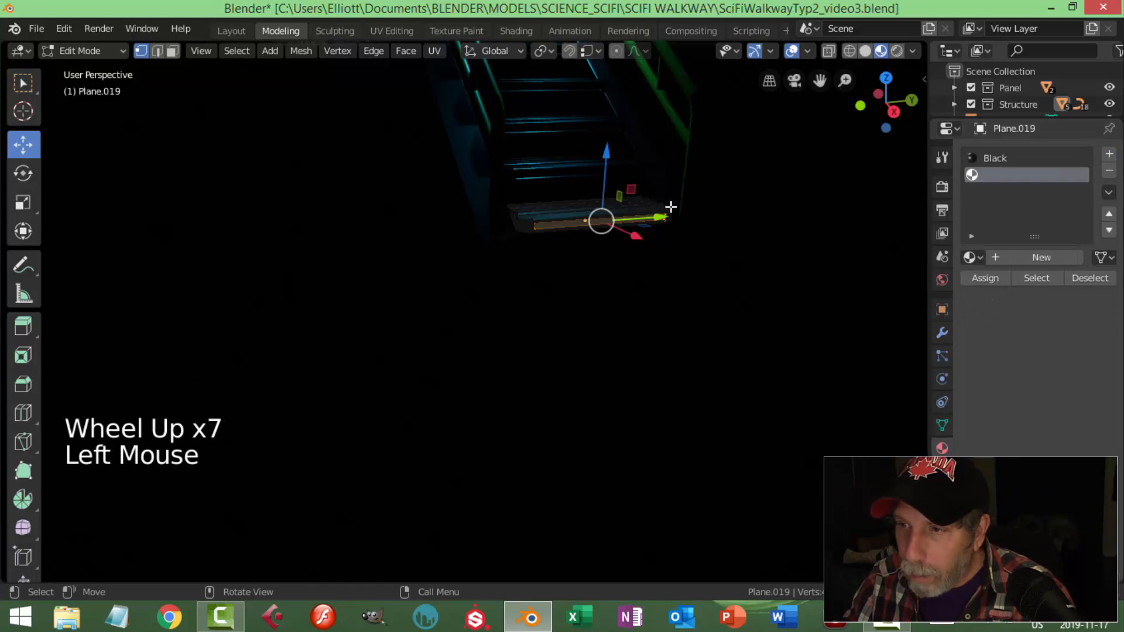
click(1017, 256)
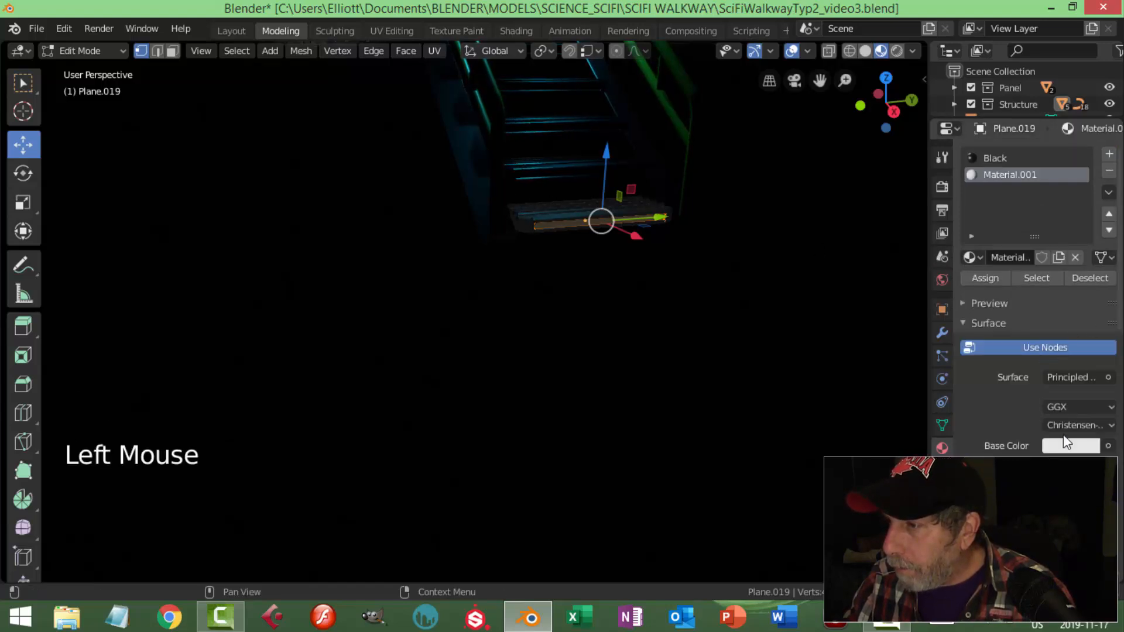
Turn the new material into an Emission shader with strength 2.5 and assign it to the bottom stair tread's selected front faces.
click(1074, 377)
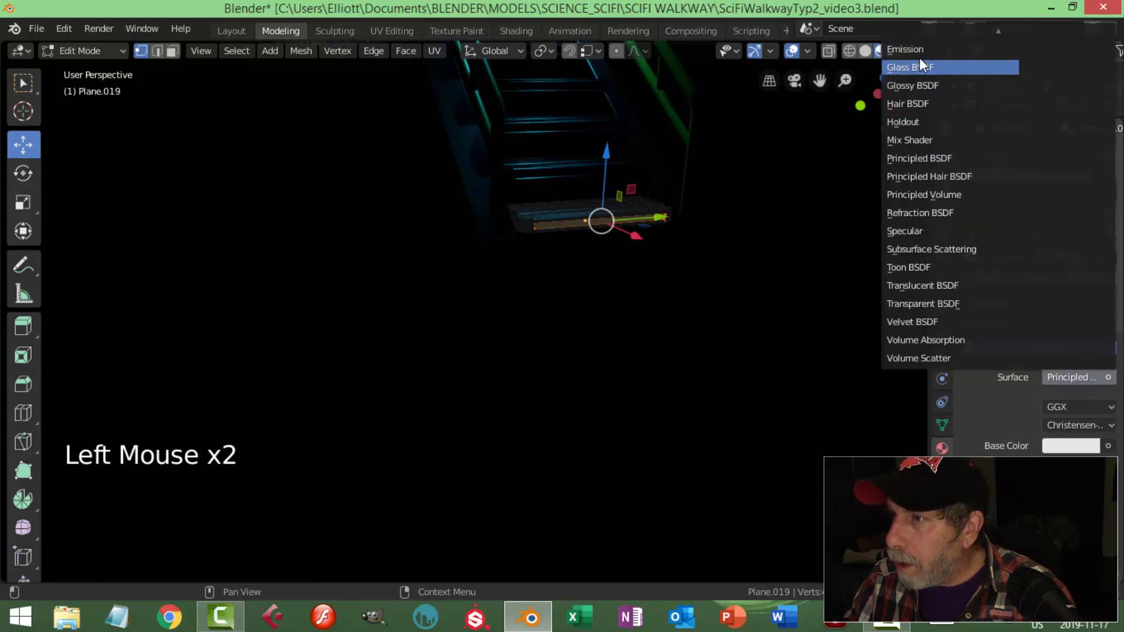
click(945, 51)
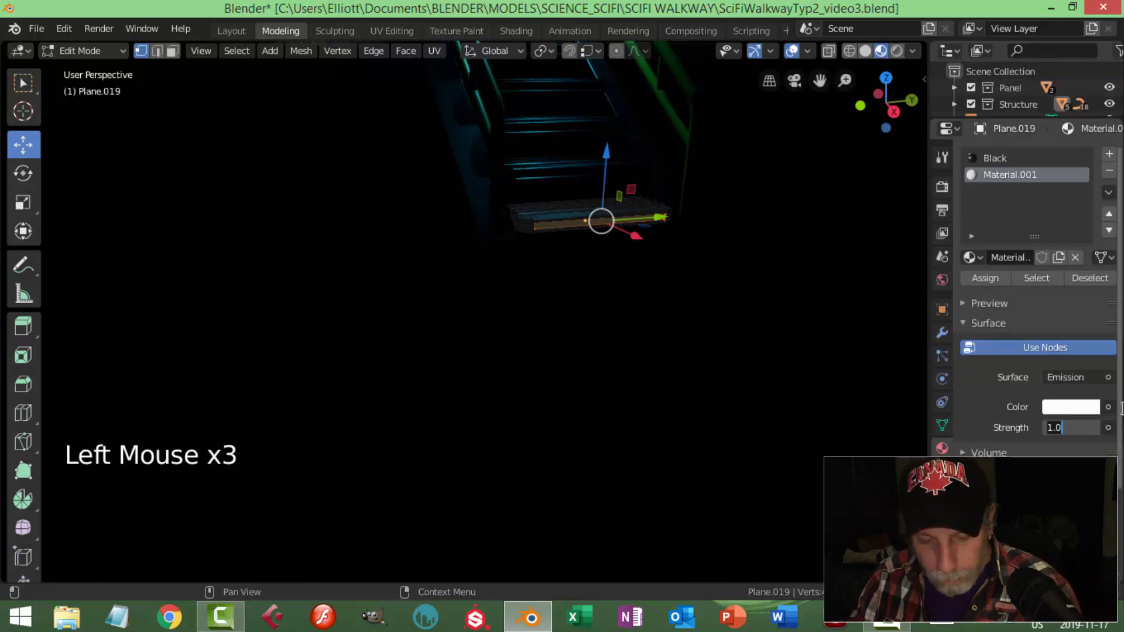
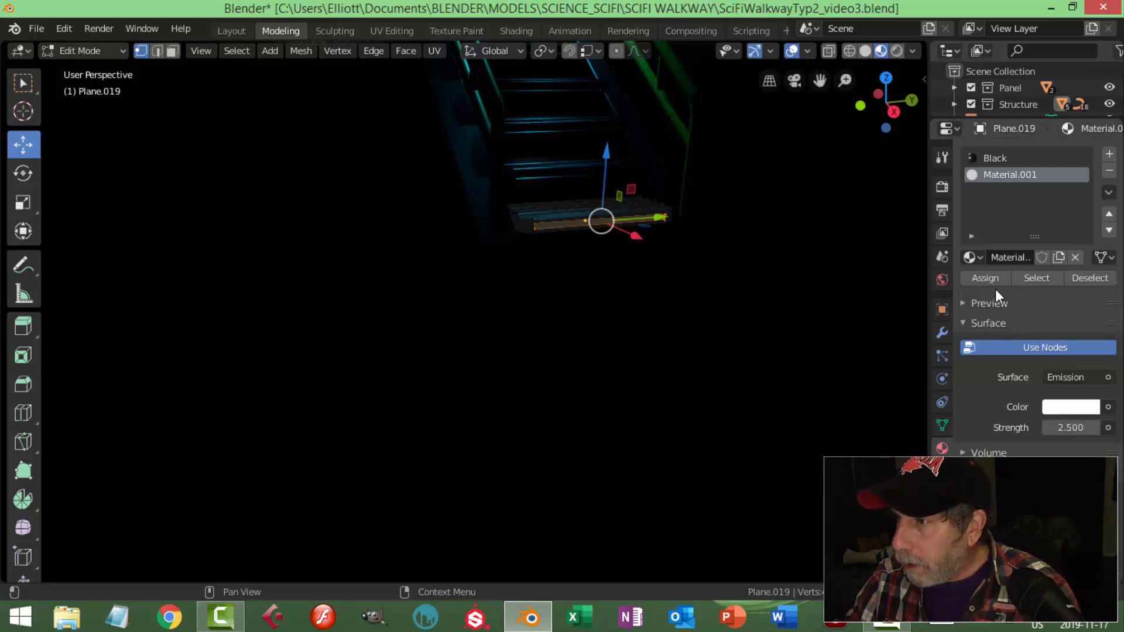
click(974, 275)
key(alt+a)
middle_drag(672, 253, 560, 310)
scroll(657, 297, down, 2)
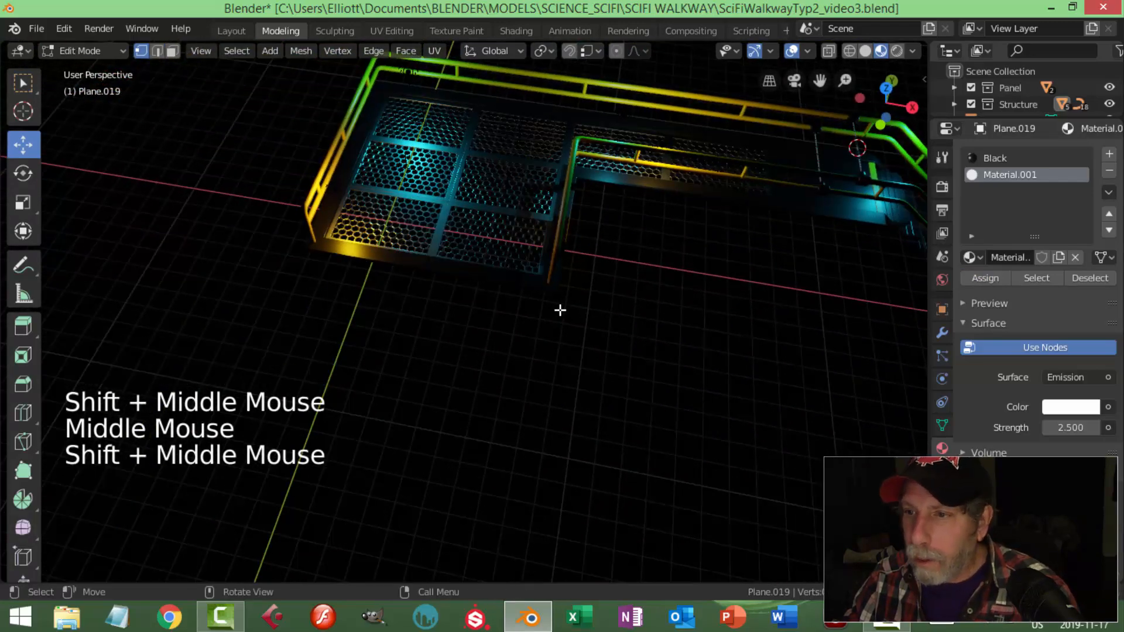
key(Tab)
Hide the platform's front corner grate temporarily to inspect what lies beneath it, and reveal it again.
scroll(535, 273, up, 2)
click(423, 213)
click(389, 182)
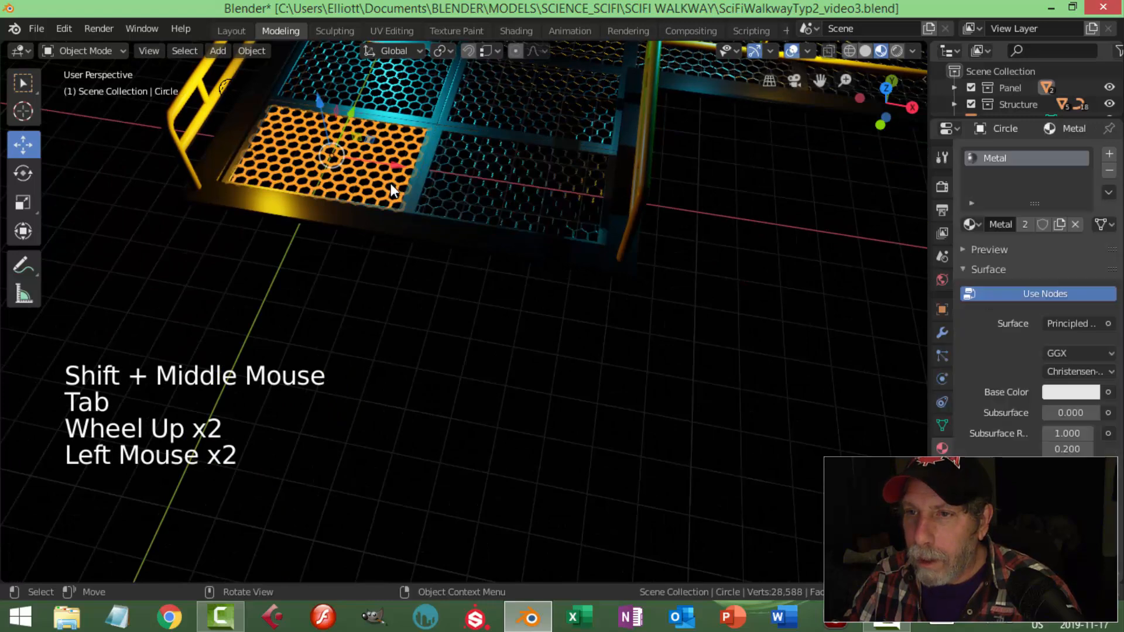
key(Tab)
key(Tab)
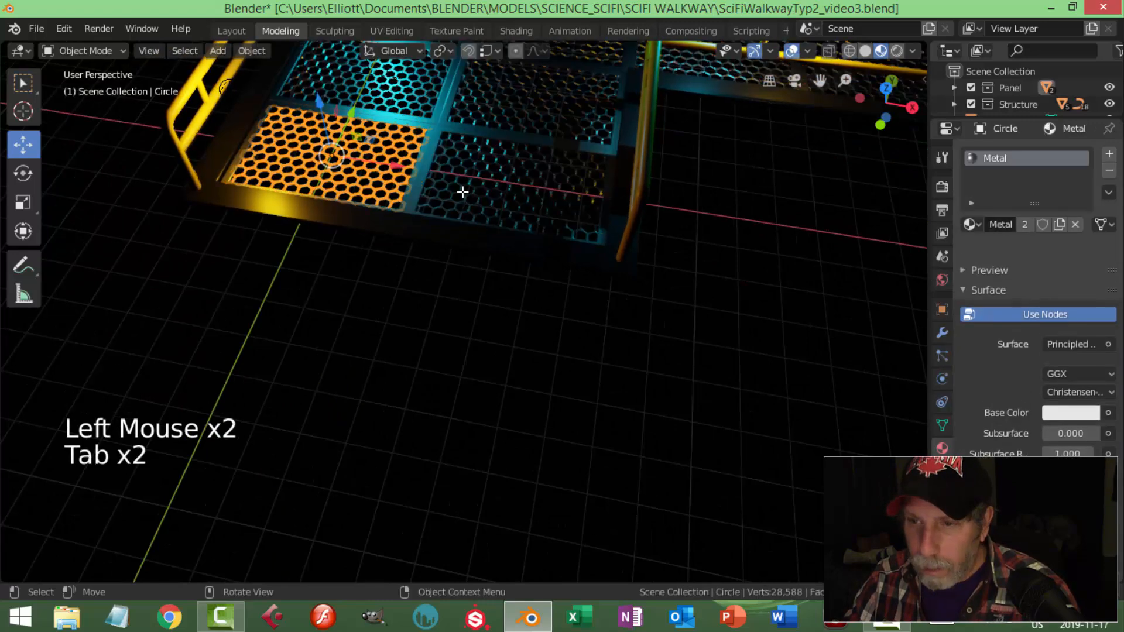
key(h)
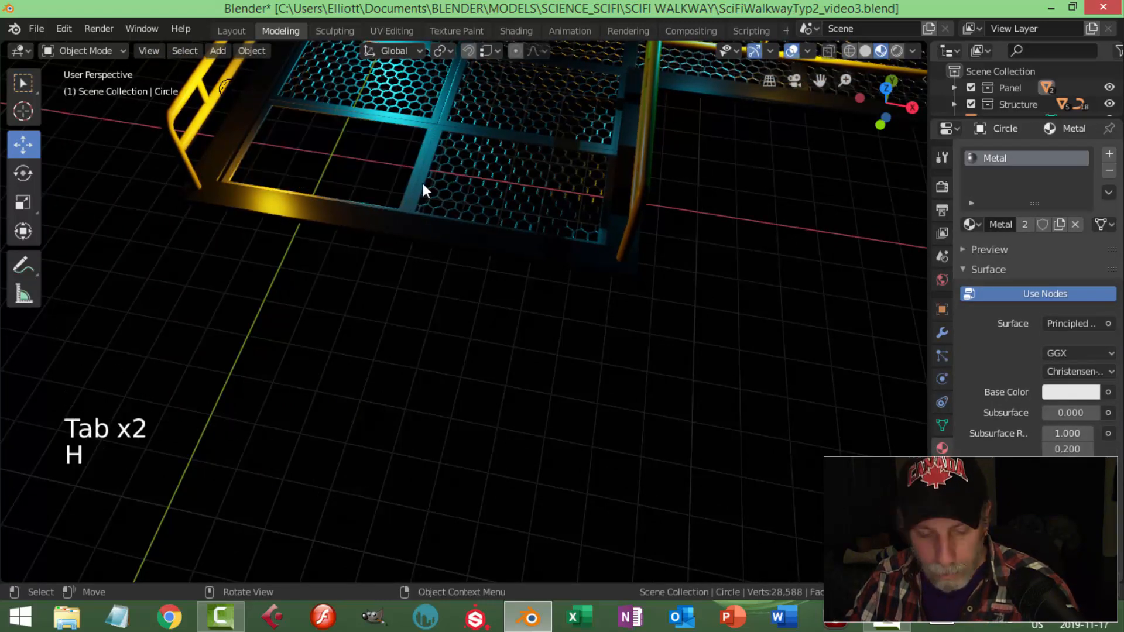
key(alt+h)
key(alt+a)
middle_drag(431, 185, 591, 281)
scroll(517, 200, down, 4)
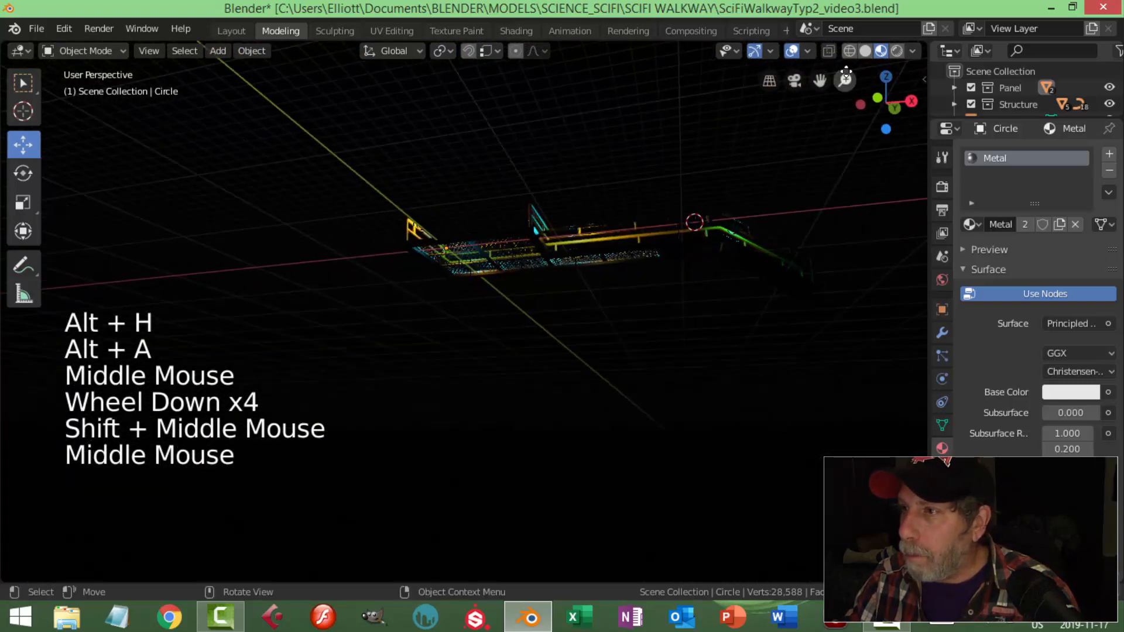
Switch to solid shading and examine the platform's grates from several angles for the missing lower panels.
mouse_move(589, 348)
middle_down()
mouse_move(577, 234)
mouse_move(665, 319)
mouse_move(637, 235)
mouse_move(684, 442)
mouse_move(657, 451)
middle_up()
click(865, 51)
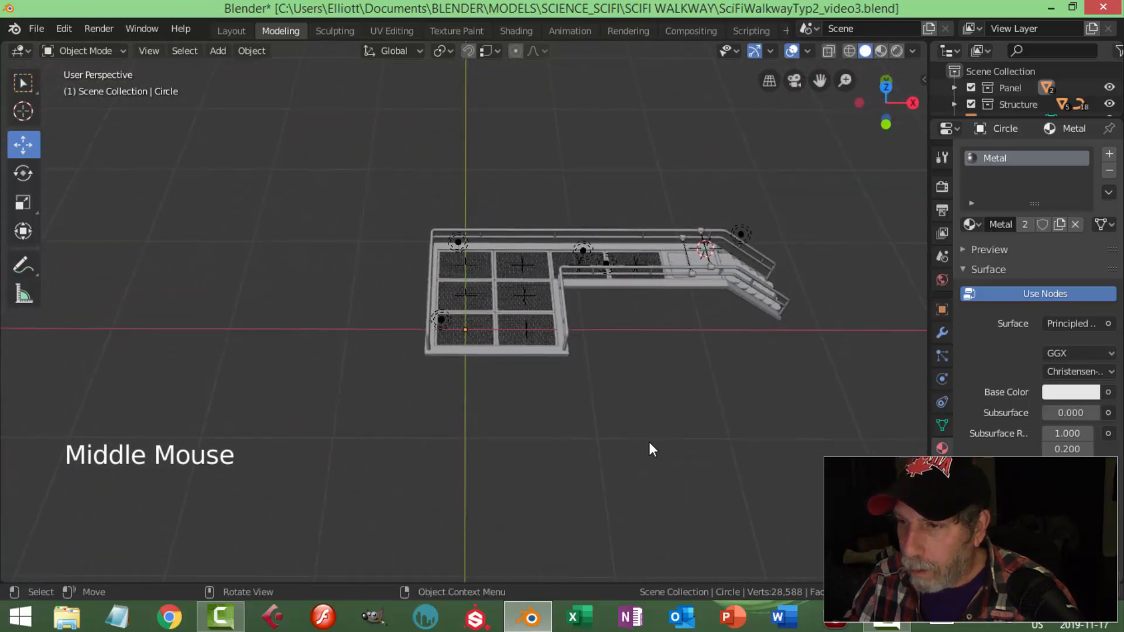
scroll(647, 444, up, 4)
shift+middle_drag(666, 383, 609, 410)
middle_drag(609, 409, 248, 283)
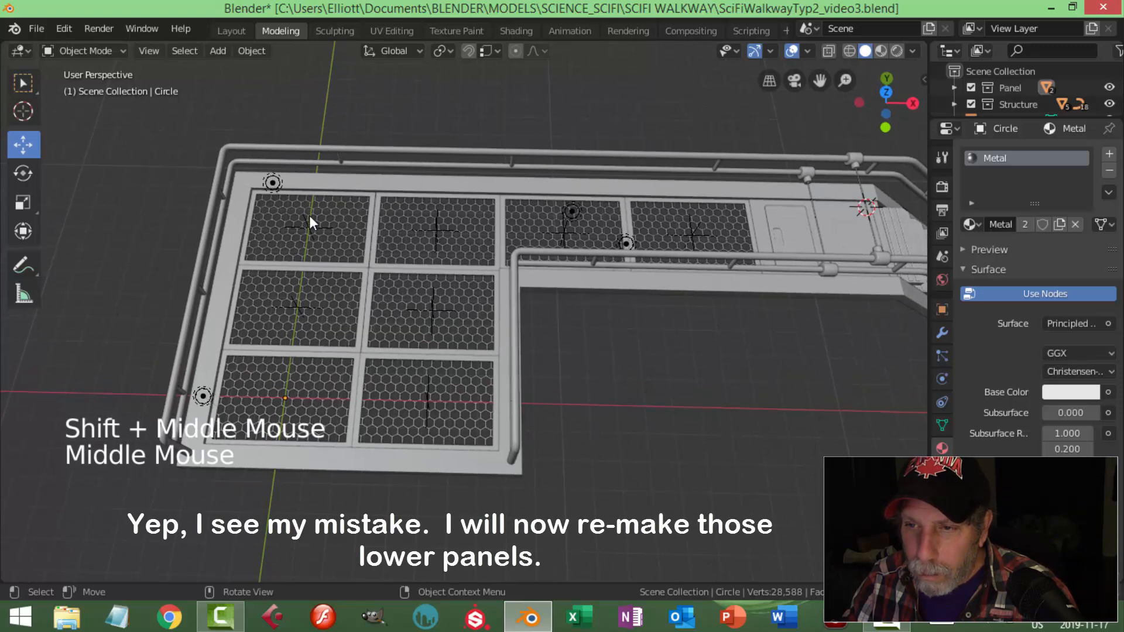
middle_drag(458, 403, 451, 338)
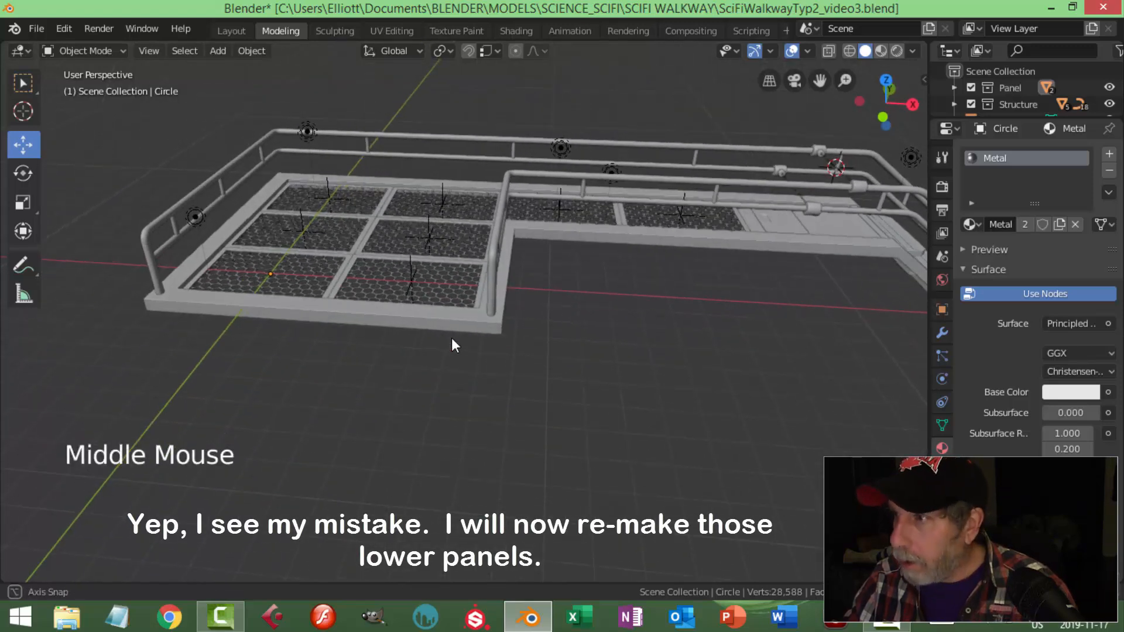
key(alt+h)
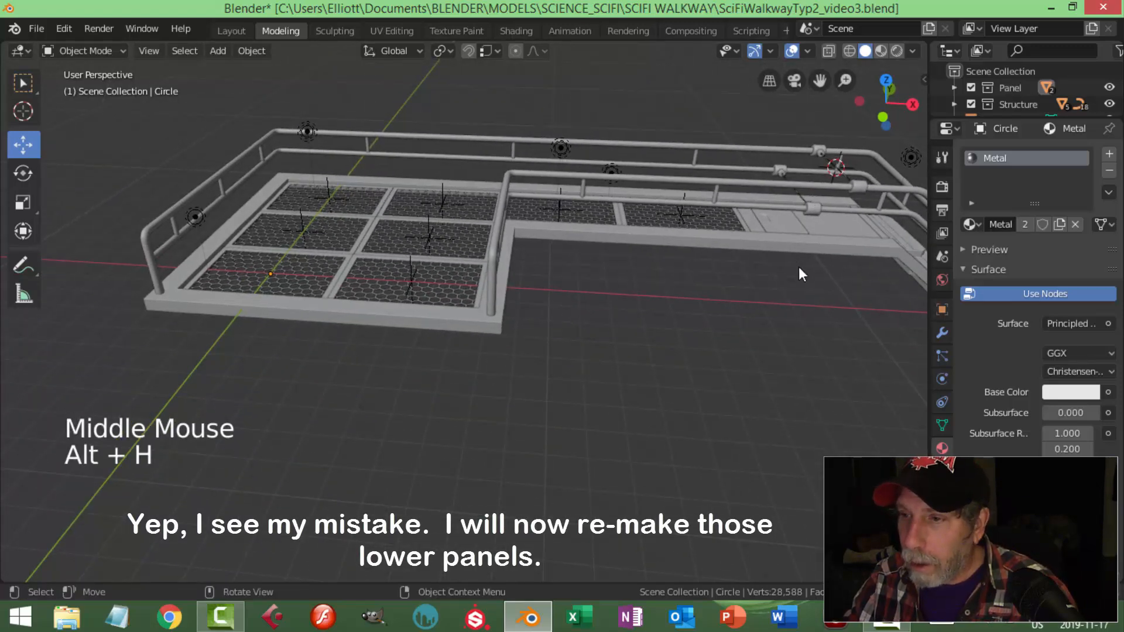
scroll(598, 312, down, 2)
middle_drag(598, 311, 566, 376)
scroll(485, 294, up, 3)
shift+middle_drag(486, 292, 503, 316)
middle_drag(504, 316, 450, 257)
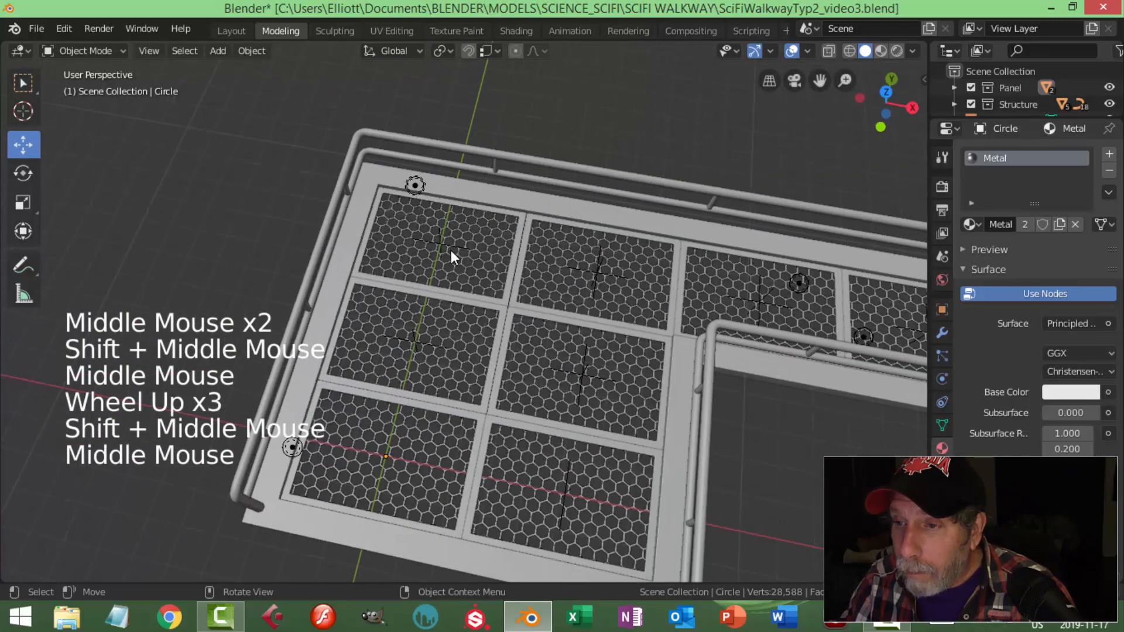
Snap the 3D cursor to the platform's corner grate and add a new plane there.
click(493, 489)
middle_drag(493, 490, 571, 451)
key(shift+s)
click(568, 512)
key(alt+a)
key(Tab)
key(alt+a)
key(n)
key(n)
key(Tab)
key(shift+a)
click(588, 335)
Scale the plane to cover the corner grate, stretching it by about 1.329 along X, and raise it above the platform.
key(Tab)
key(s)
middle_drag(590, 335, 557, 339)
click(632, 343)
key(s)
click(603, 392)
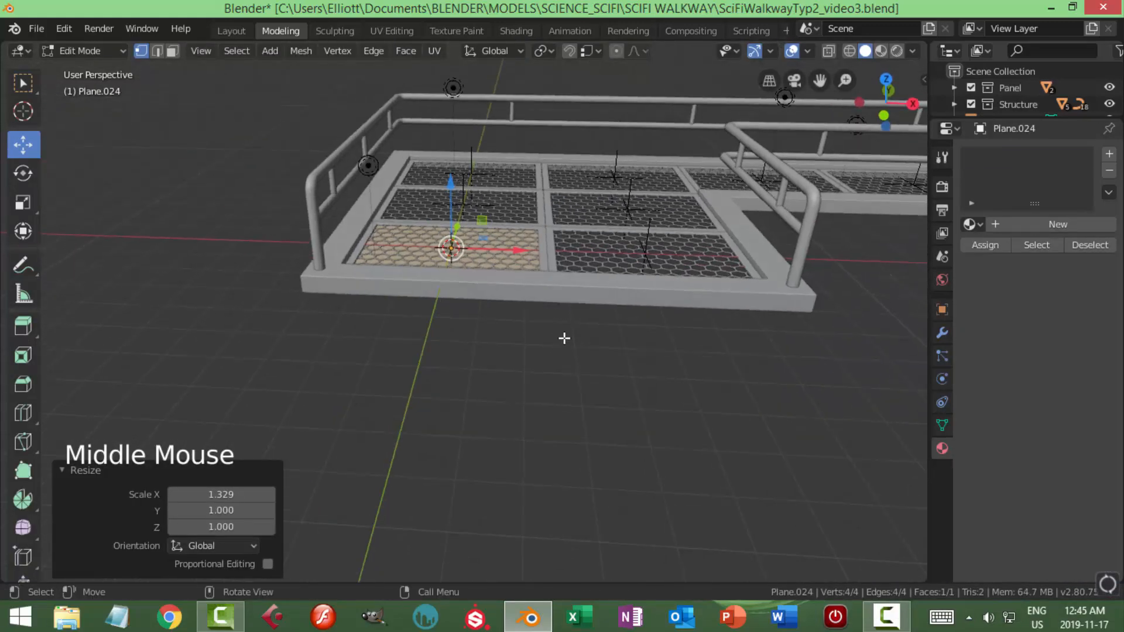
key(Tab)
drag(450, 184, 451, 158)
Inset the plane's face and narrow the inner face along X by a factor of about 0.315.
key(Tab)
key(i)
click(531, 288)
key(s)
key(x)
click(496, 311)
Extrude the inner face about 0.32 m downward to form a recess in the panel.
key(e)
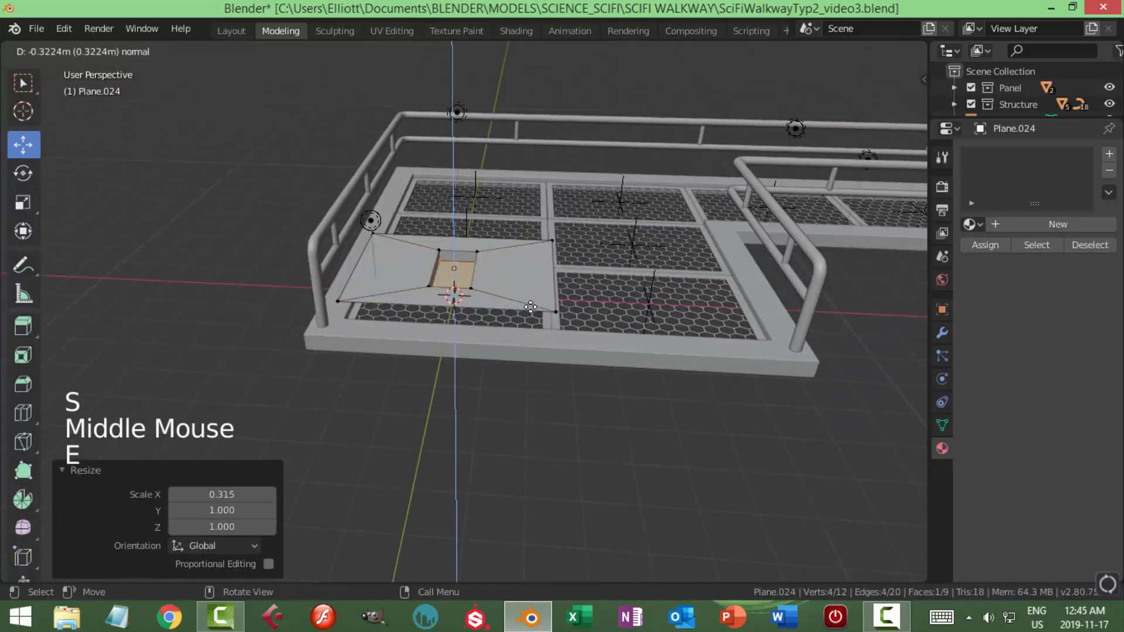
click(530, 308)
shift+middle_drag(531, 308, 579, 344)
key(alt+a)
Select the four vertical corner edges of the recess and bevel them.
key(2)
scroll(498, 334, up, 3)
click(485, 331)
middle_drag(485, 332, 650, 378)
shift+click(702, 345)
key(KP_Decimal)
scroll(484, 331, down, 4)
middle_drag(484, 331, 363, 310)
shift+click(363, 204)
middle_drag(419, 205, 357, 234)
shift+click(463, 145)
key(ctrl+b)
click(585, 182)
Scale the recess's floor face overall and adjust its width along X.
key(alt+a)
key(3)
click(550, 193)
key(s)
click(642, 183)
key(s)
key(x)
click(682, 218)
Bevel the edge loop around the panel's recess.
key(alt+a)
key(2)
alt+shift+click(524, 132)
key(ctrl+b)
click(683, 260)
Change the panel's surface shading and add a modifier to it.
key(Tab)
right_click(585, 269)
click(584, 268)
click(942, 333)
click(1006, 154)
click(788, 282)
key(alt+a)
click(584, 350)
right_click(585, 351)
click(593, 367)
key(alt+a)
scroll(605, 369, down, 1)
shift+middle_drag(605, 370, 649, 363)
Grow a face selection outward from the recess's face loop and change the shading of the selected faces.
key(Tab)
key(alt+a)
key(3)
alt+shift+click(519, 310)
key(ctrl+KP_Add)
key(ctrl+KP_Add)
key(ctrl+KP_Add)
key(ctrl+KP_Add)
shift+click(498, 376)
right_click(468, 319)
click(419, 308)
key(alt+a)
Extrude the panel's outer edge loop along Z to give the panel thickness.
key(Tab)
scroll(656, 310, down, 2)
key(Tab)
key(2)
alt+shift+click(649, 329)
key(e)
right_click(581, 330)
drag(476, 264, 475, 240)
key(Tab)
Lower the panel along Z to below the platform's corner grate.
middle_drag(518, 275, 518, 240)
drag(494, 257, 494, 319)
key(alt+a)
middle_drag(662, 322, 576, 328)
click(544, 351)
middle_drag(544, 351, 515, 328)
drag(490, 302, 489, 339)
Switch to material preview shading and give the panel the existing Black material.
middle_drag(515, 340, 527, 404)
click(881, 51)
click(941, 448)
click(972, 225)
click(843, 239)
Isolate the panel by hiding all other objects and select the recess's floor face for editing.
middle_drag(703, 451, 616, 454)
key(shift+h)
key(Tab)
click(564, 450)
key(alt+a)
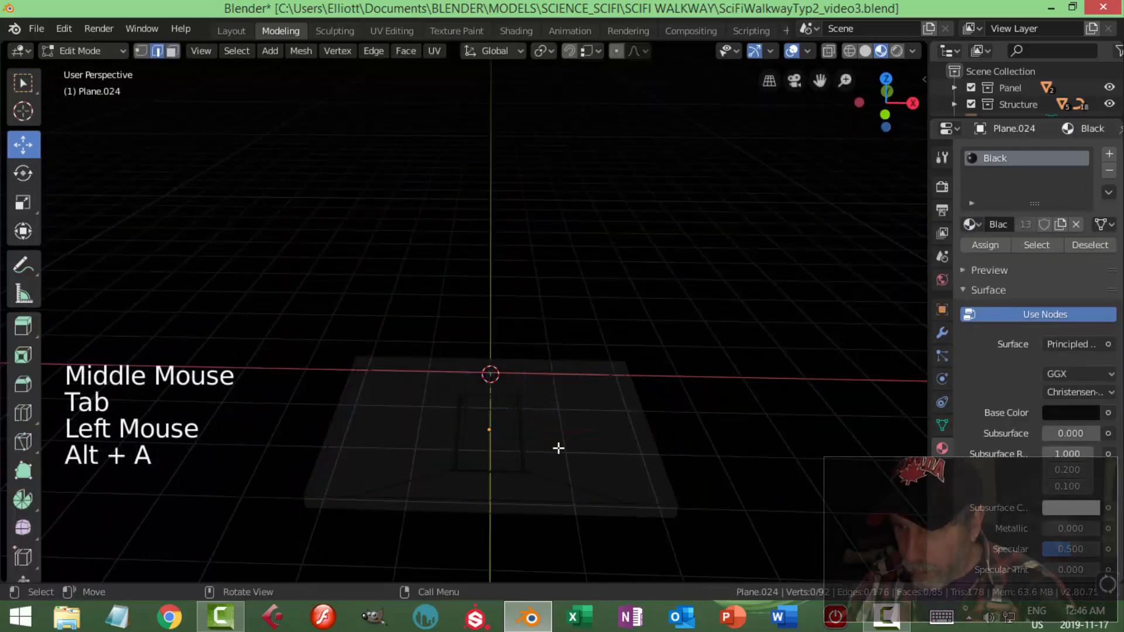
key(3)
click(518, 436)
key(alt+a)
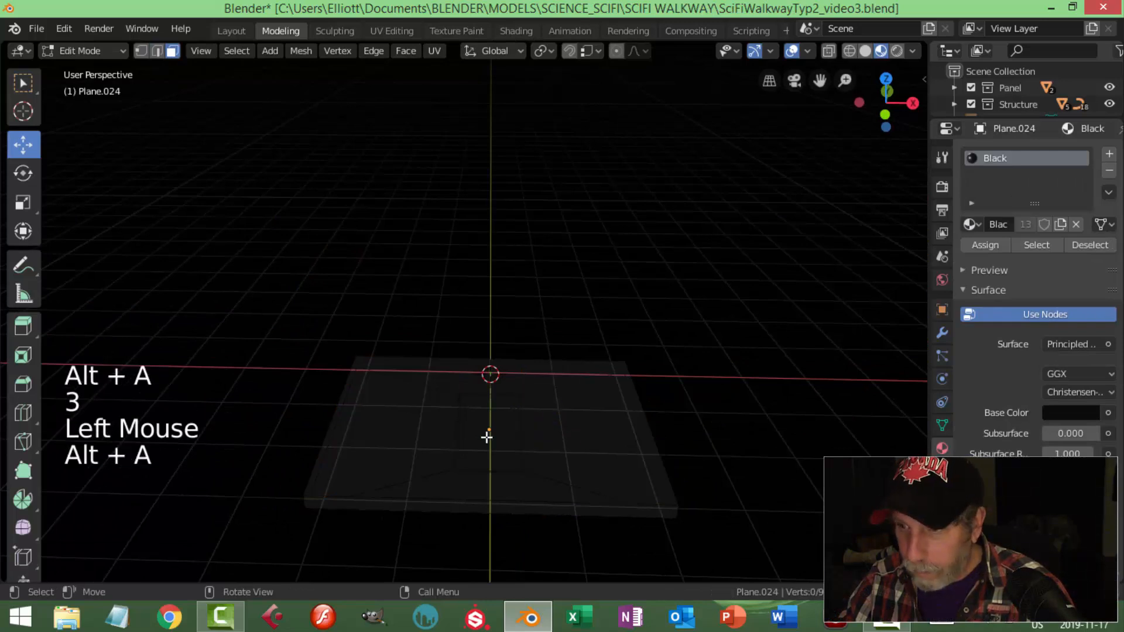
key(3)
click(486, 438)
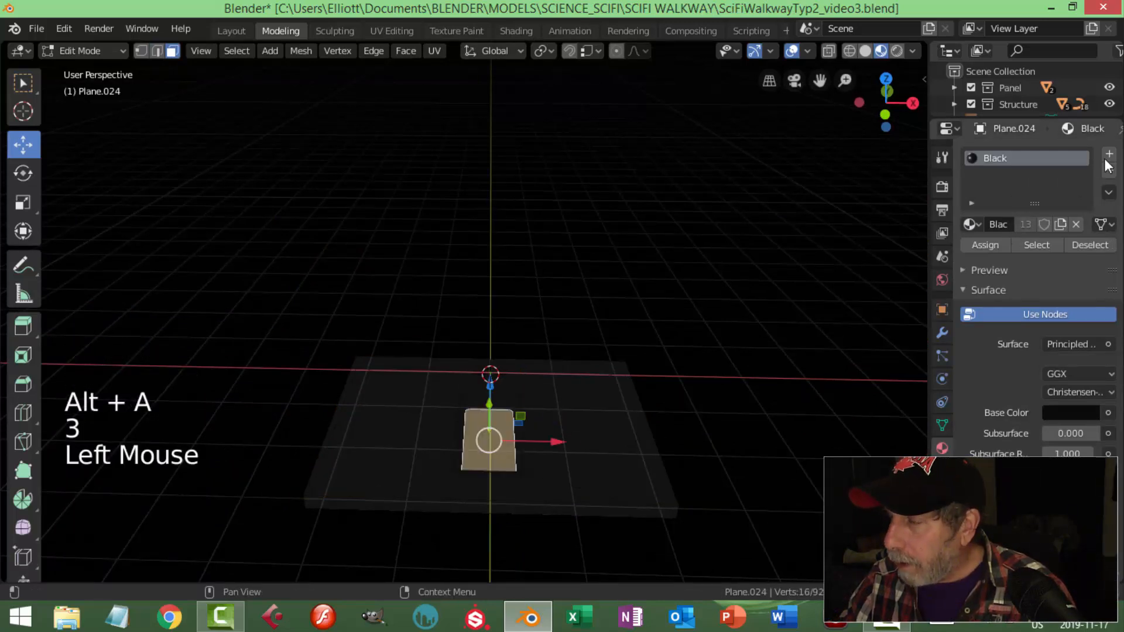
Add a second material slot holding Material.001 and rename that material EmissionMain.
click(1109, 155)
click(982, 261)
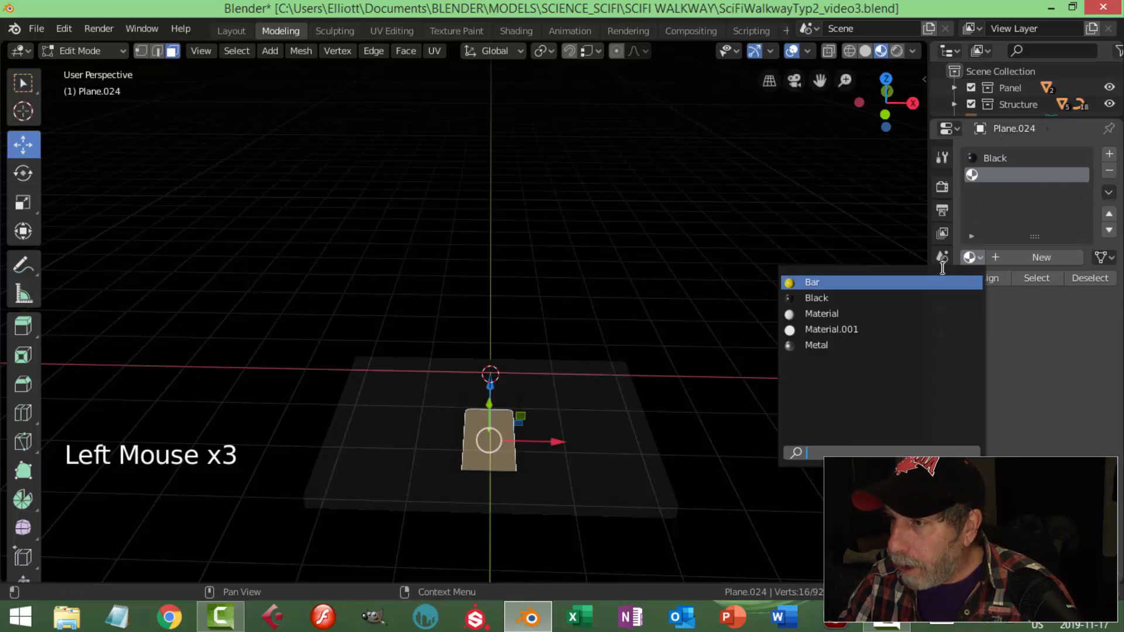
click(858, 323)
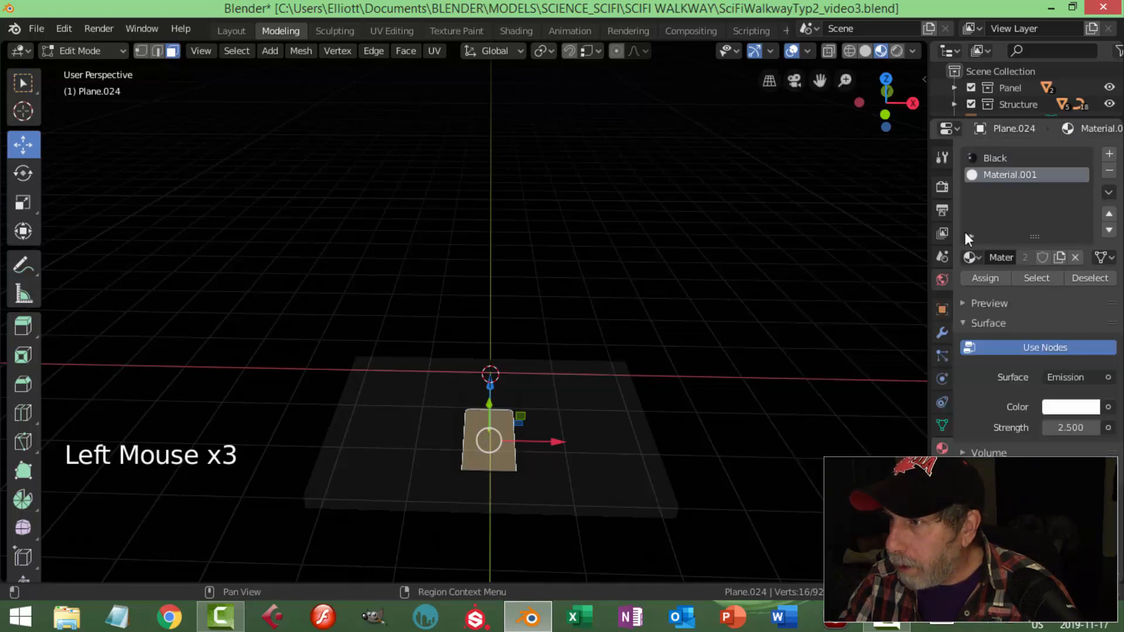
triple_click(989, 173)
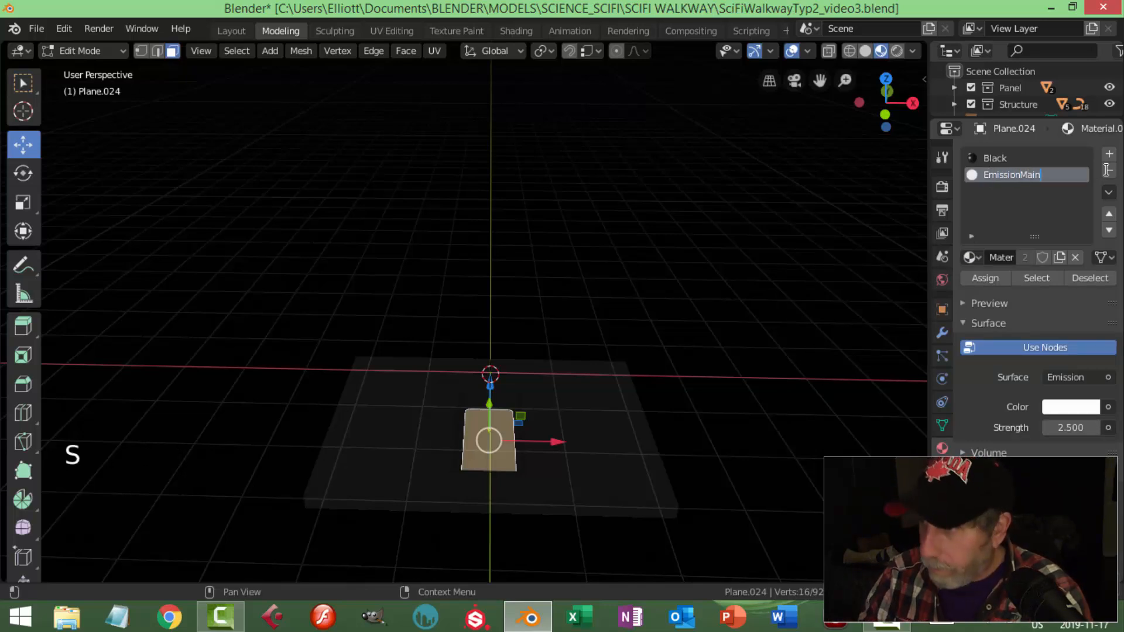
Assign EmissionMain to the recess's floor face and reveal all hidden objects.
click(990, 279)
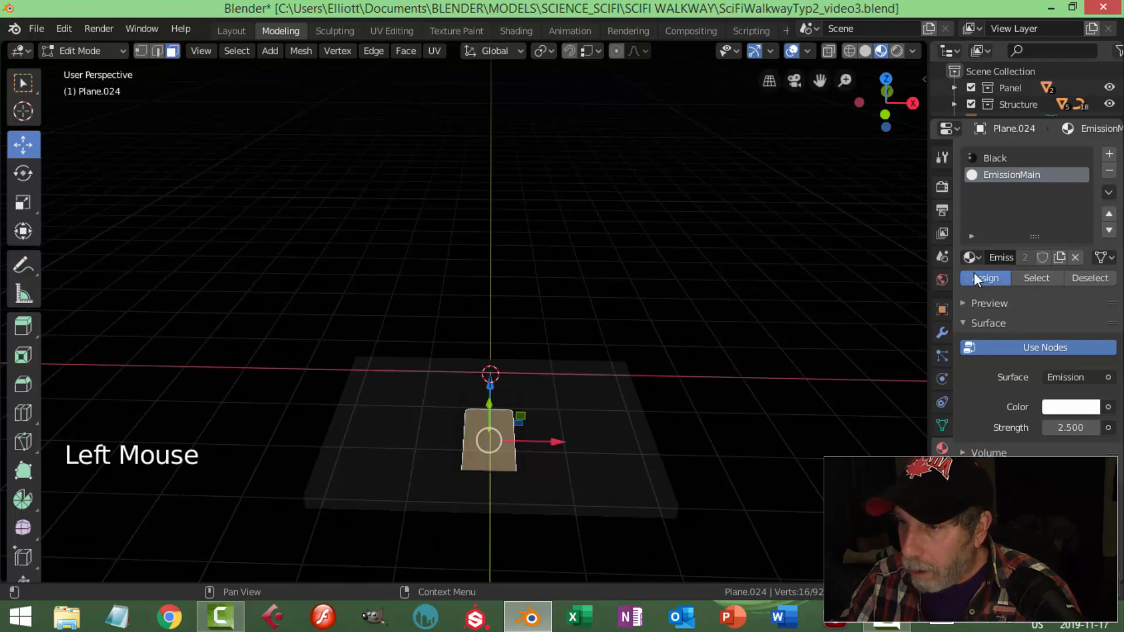
key(alt+a)
key(Tab)
key(grave)
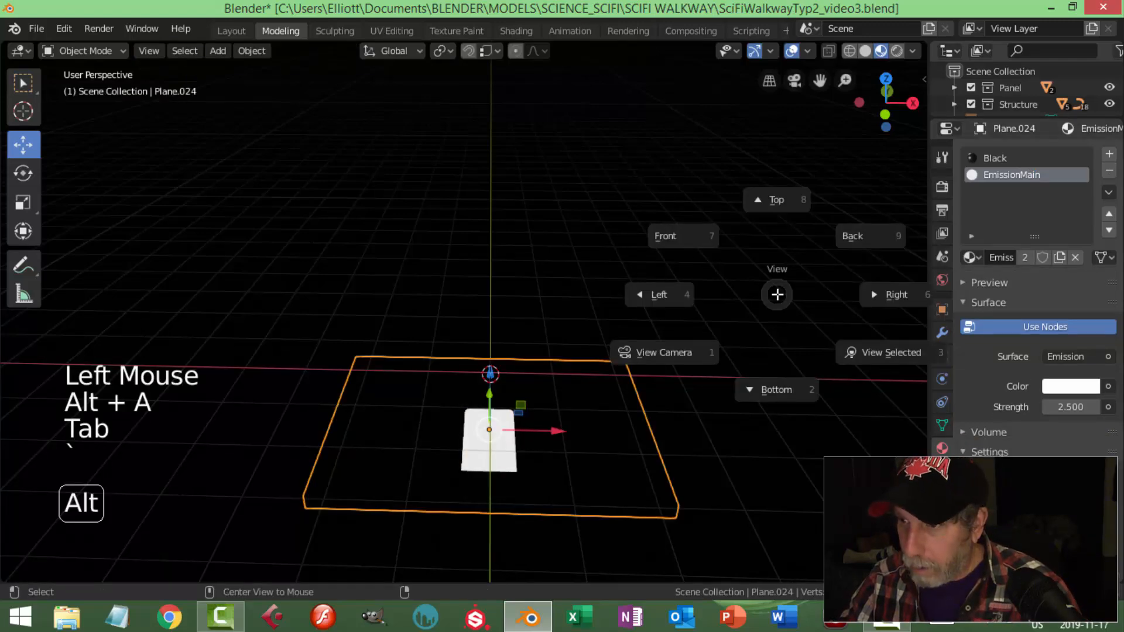
key(alt+h)
key(alt+a)
Return to solid shading and raise the light panel along Z against the underside of the corner grate.
middle_drag(740, 251, 517, 419)
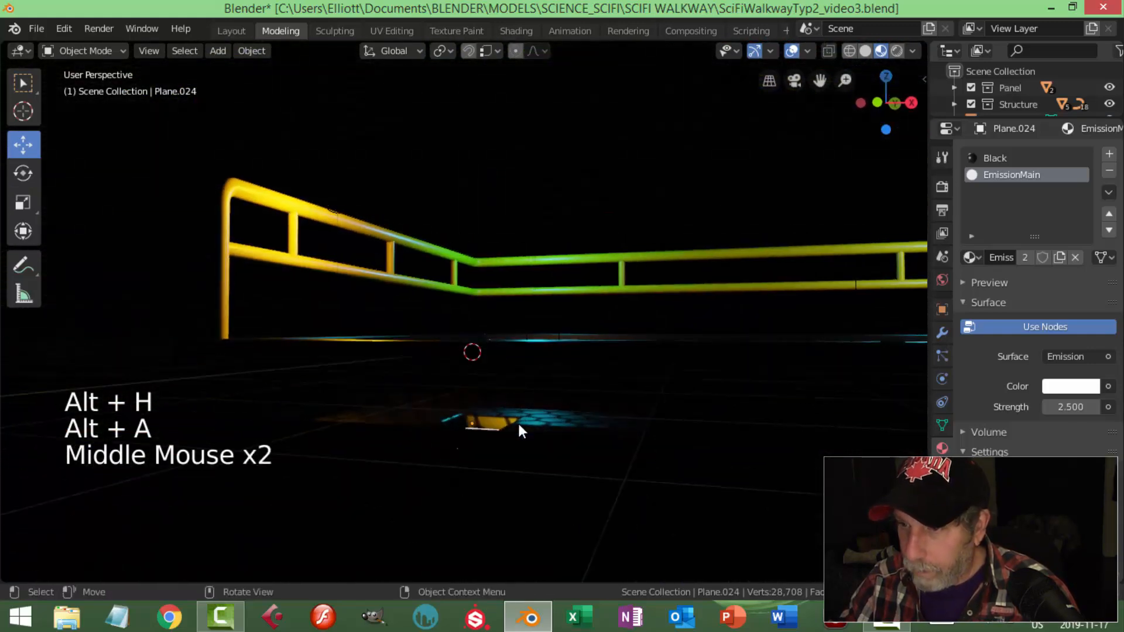
click(518, 419)
click(865, 52)
mouse_move(606, 380)
middle_down()
mouse_move(616, 356)
mouse_move(494, 350)
middle_up()
drag(475, 342, 492, 291)
key(alt+a)
middle_drag(553, 254, 588, 249)
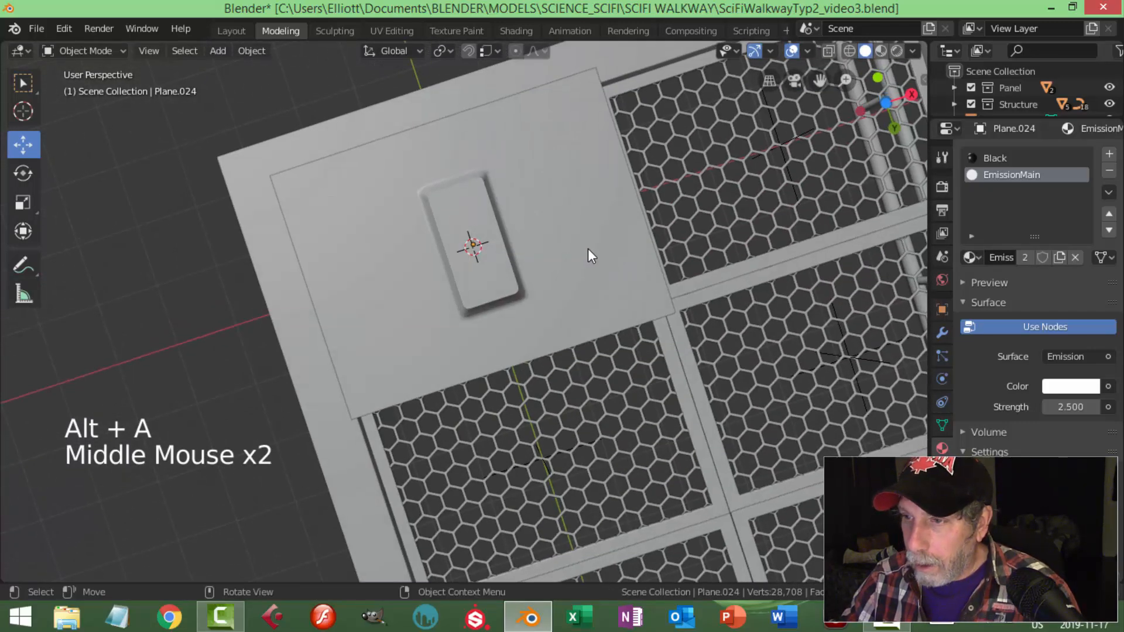
Duplicate the light panel from the bottom view and place the copy beneath the neighbouring grate in the same row.
click(588, 250)
key(ctrl+KP_7)
scroll(739, 237, down, 6)
shift+middle_drag(740, 238, 652, 294)
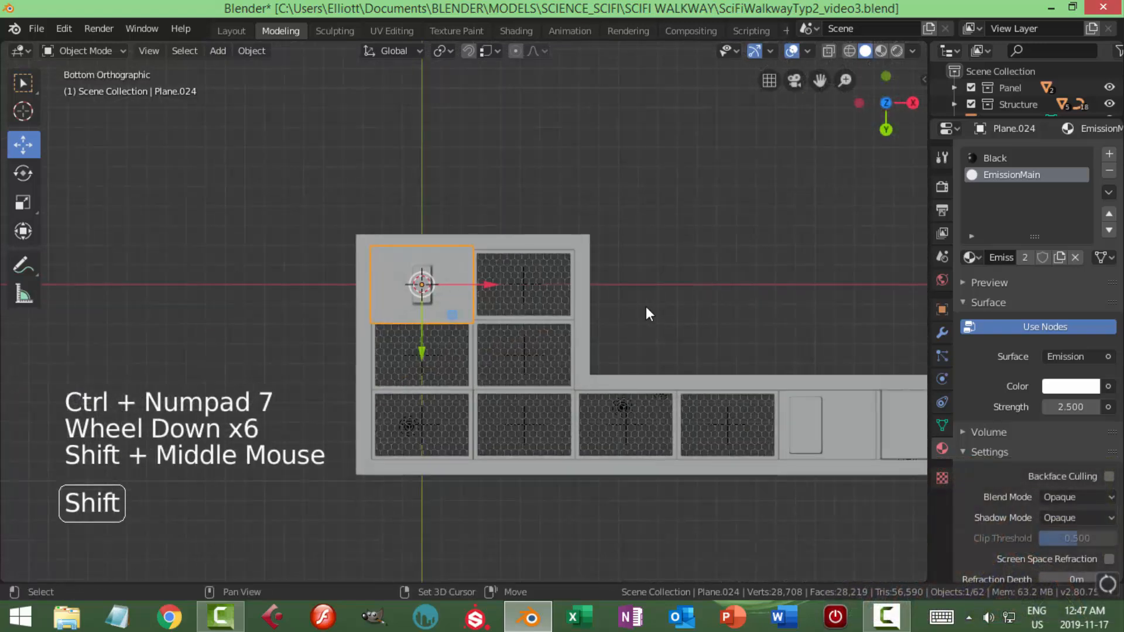
scroll(652, 293, up, 1)
key(shift+d)
click(603, 277)
Select both light panels, duplicate the pair and move the copies along Y beneath another row of grates.
shift+click(453, 257)
key(shift+d)
click(454, 258)
drag(478, 346, 484, 429)
scroll(484, 428, up, 3)
drag(550, 413, 549, 413)
drag(489, 473, 489, 481)
shift+middle_drag(619, 388, 519, 350)
drag(519, 350, 538, 336)
Duplicate the pair of light panels again to cover the remaining row of the wide platform section.
key(shift+d)
click(632, 246)
scroll(632, 246, down, 3)
middle_drag(632, 246, 553, 240)
key(alt+a)
Duplicate two adjacent light panels along X and place the copies beneath the two grates of the narrow walkway.
click(553, 240)
key(ctrl+KP_7)
scroll(658, 301, down, 2)
shift+middle_drag(658, 301, 374, 378)
scroll(374, 378, up, 2)
shift+click(310, 337)
key(shift+d)
click(559, 333)
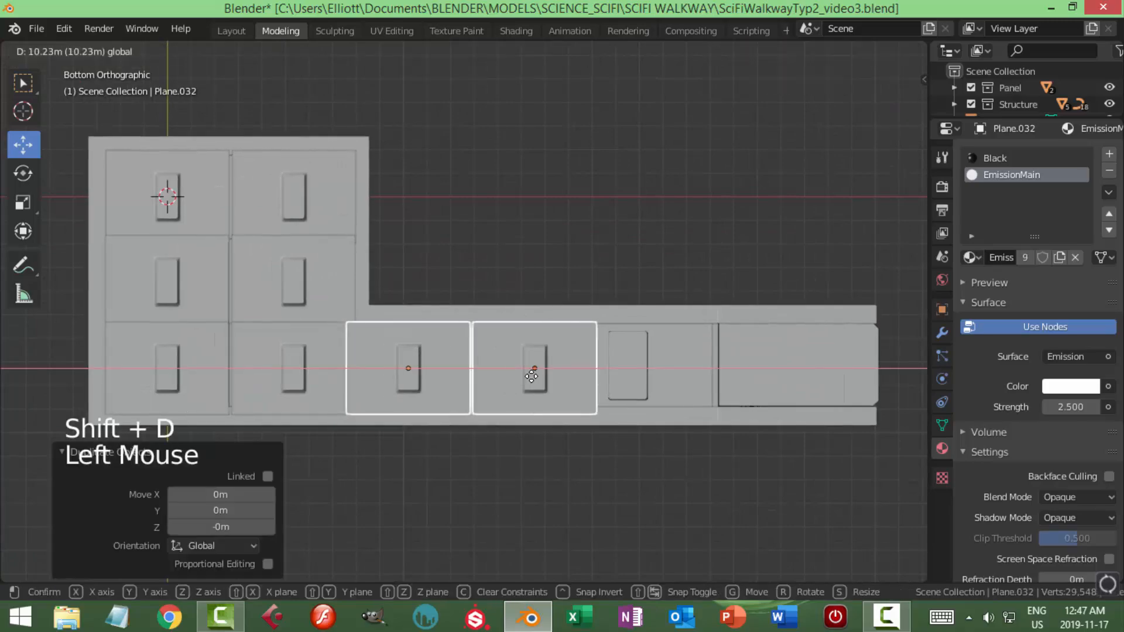
Deselect everything and show the walkway with its glowing panels in LookDev shading.
middle_drag(630, 196, 527, 269)
key(alt+a)
mouse_move(526, 269)
middle_down()
mouse_move(441, 336)
mouse_move(526, 347)
mouse_move(868, 63)
middle_up()
scroll(442, 337, down, 2)
click(880, 51)
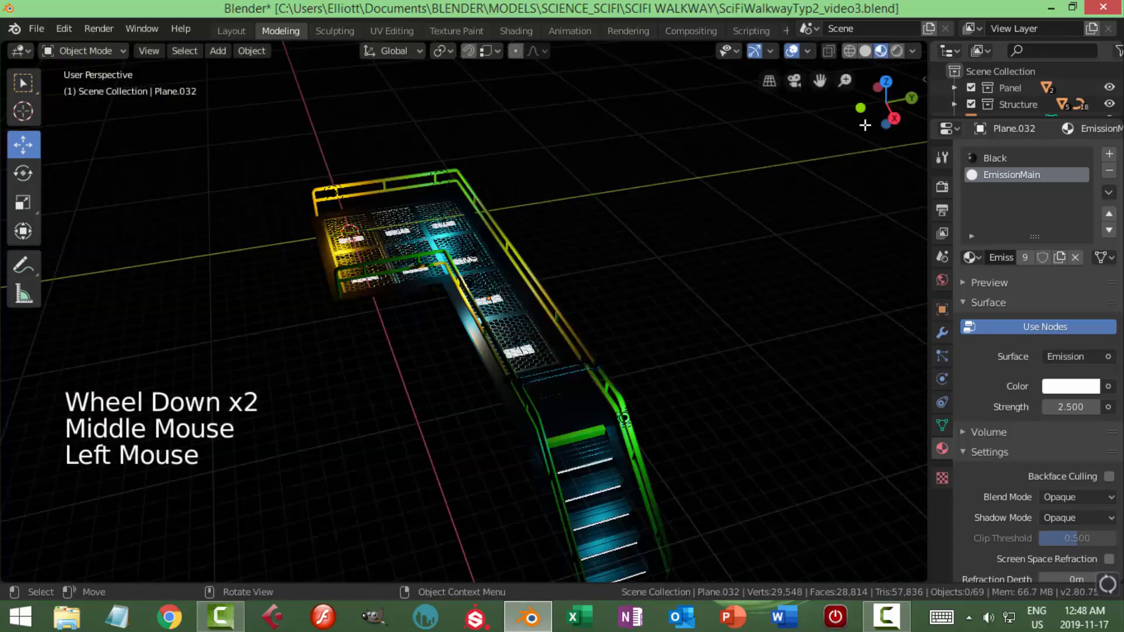
scroll(520, 332, up, 4)
middle_drag(521, 332, 855, 183)
Enable Ambient Occlusion, Bloom and Screen Space Reflections for the Eevee render.
click(942, 186)
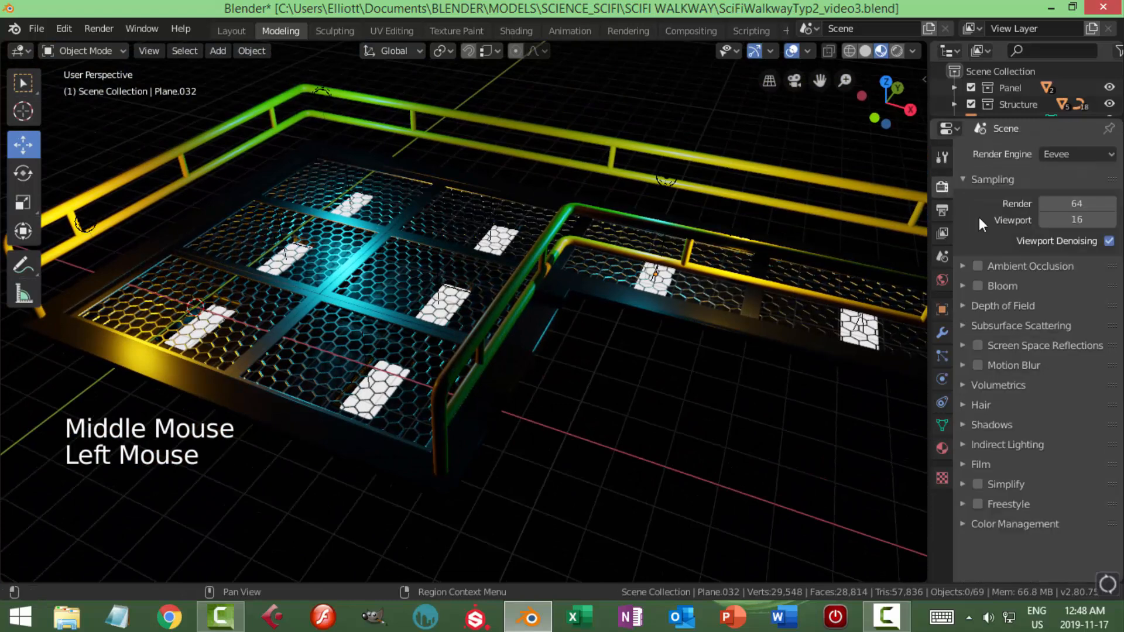
click(978, 266)
click(979, 285)
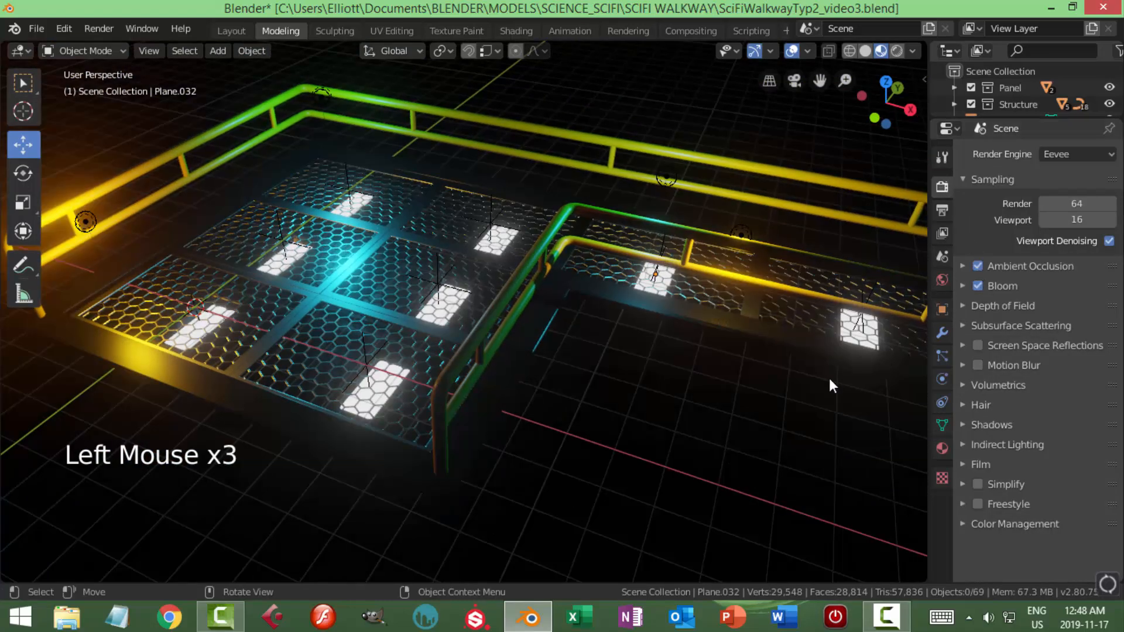
click(981, 346)
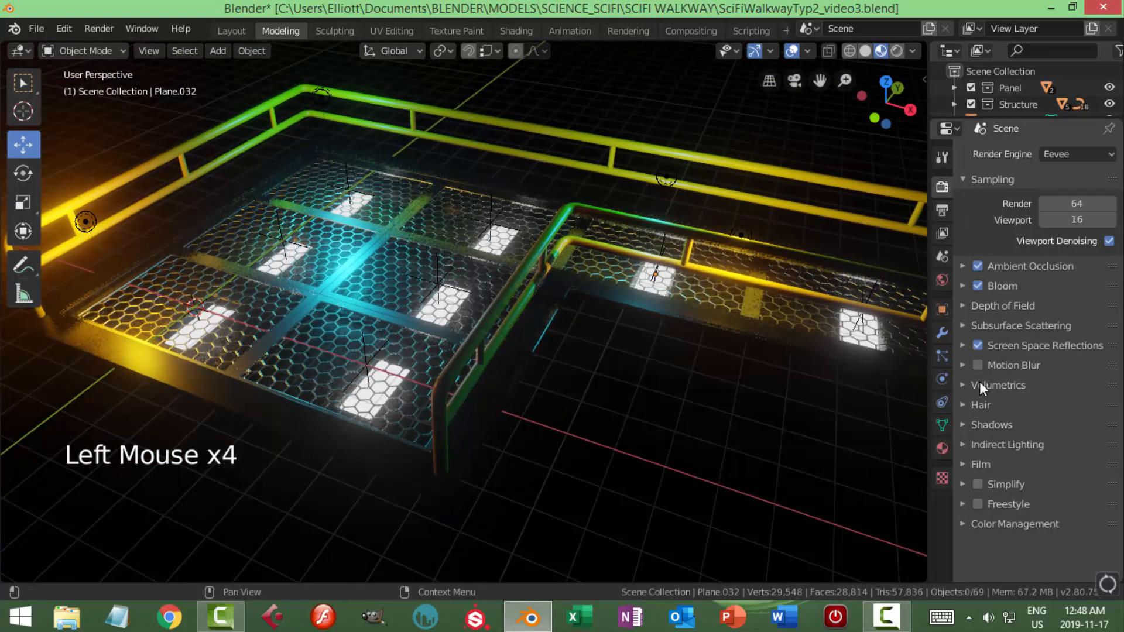
click(962, 346)
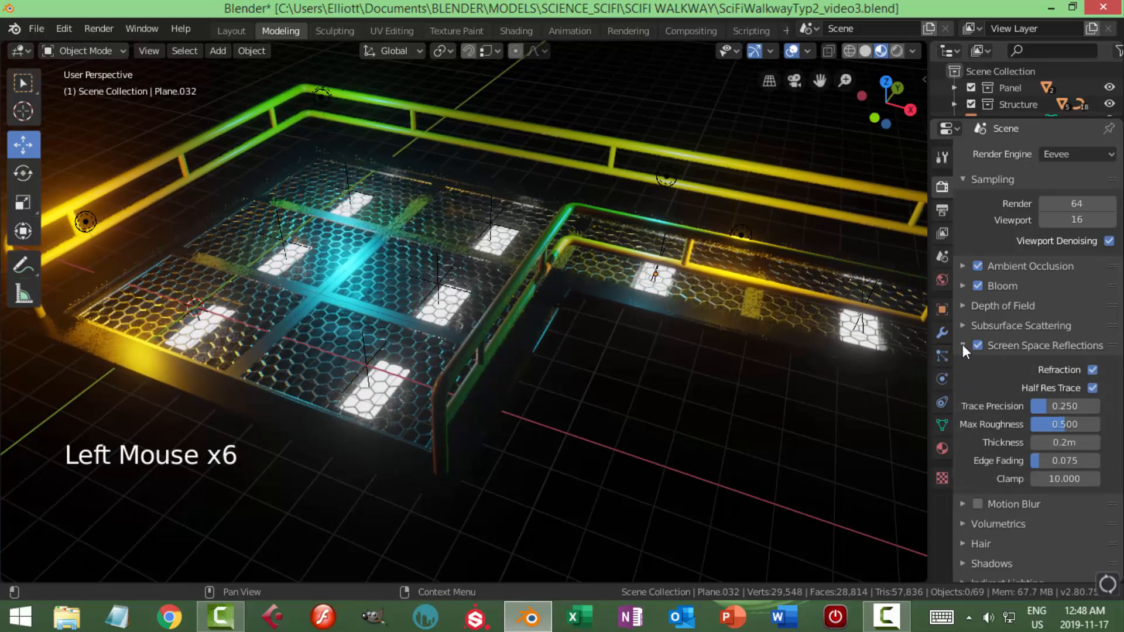
click(962, 346)
Set the film filter size to 1.75 px.
click(963, 464)
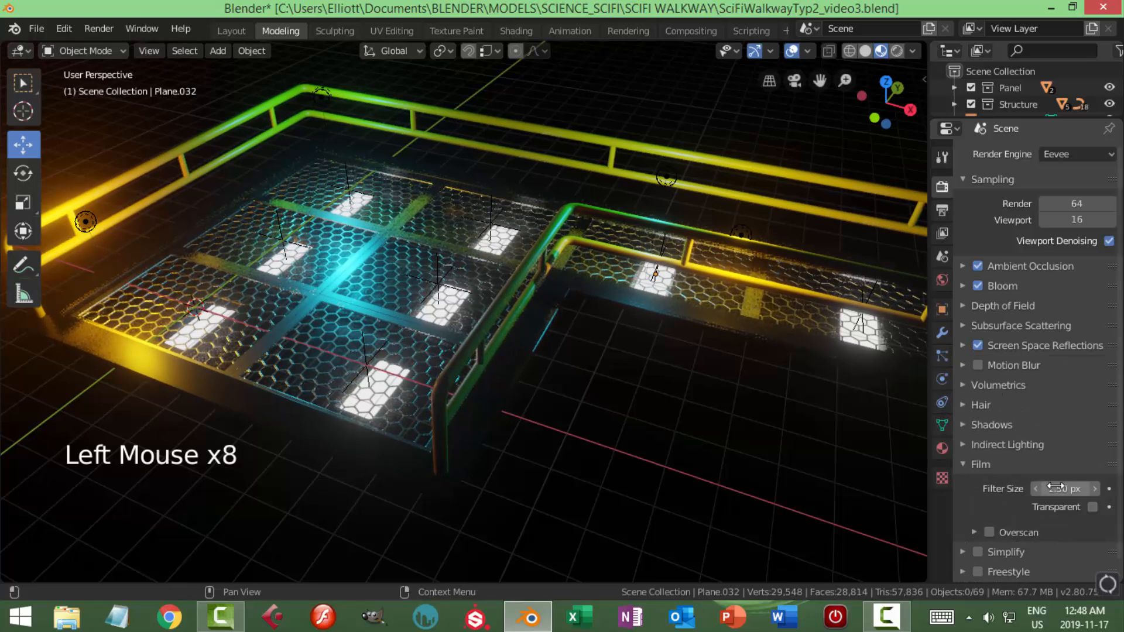
key(BackSpace)
key(BackSpace)
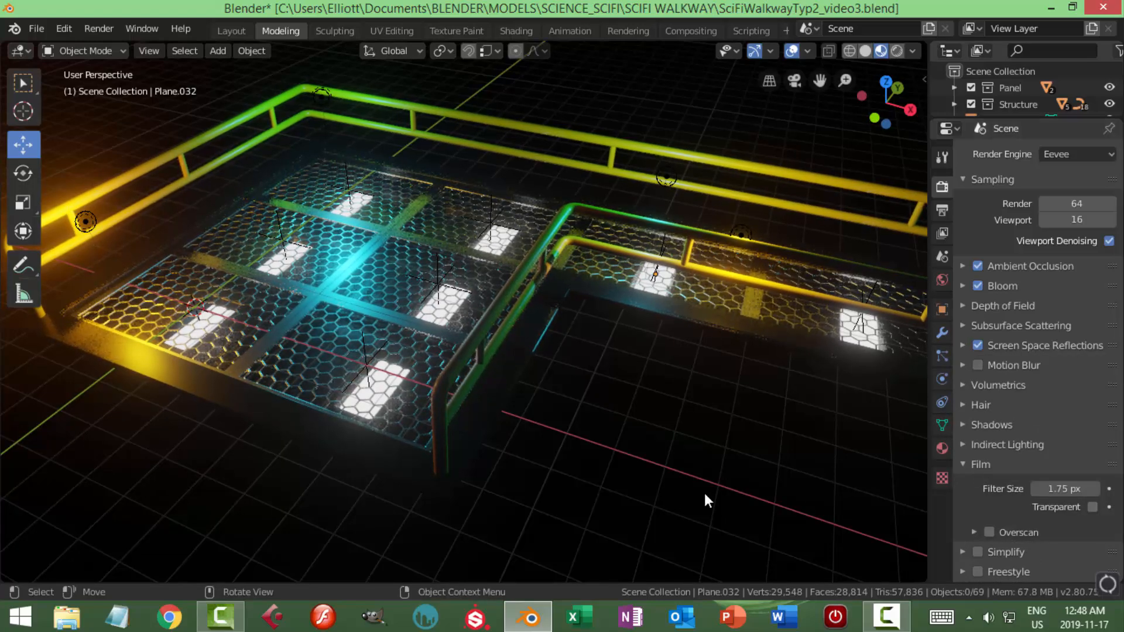
Select the thin rod spanning the upper handrails near the stairs and give it a new material named Laser.
scroll(728, 410, down, 2)
middle_drag(728, 410, 598, 372)
scroll(534, 384, down, 2)
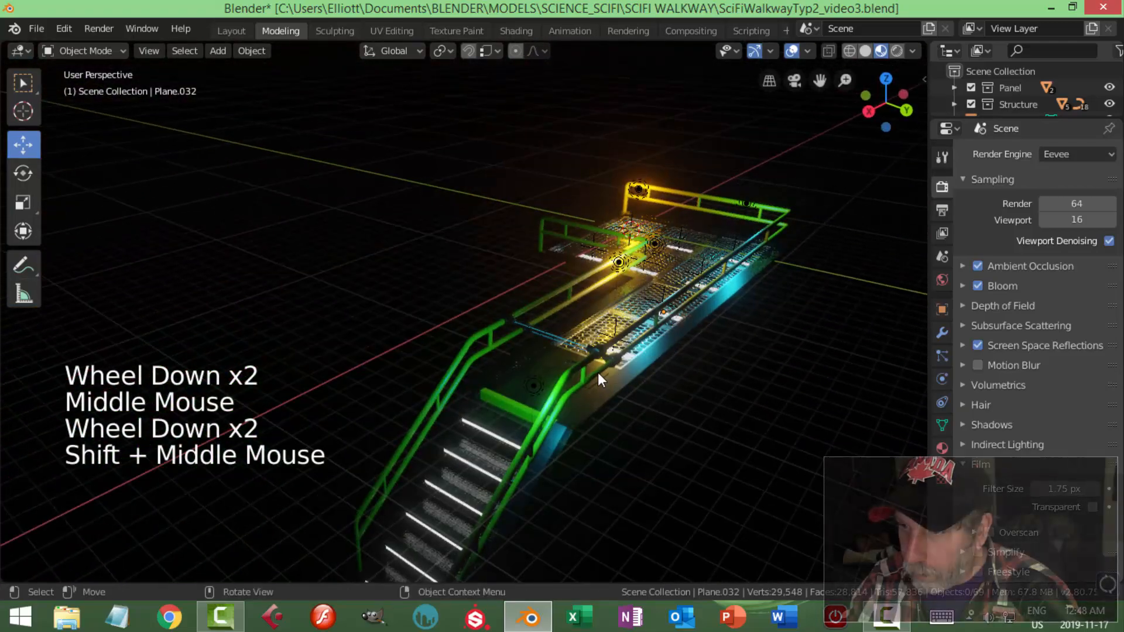
scroll(746, 388, up, 3)
shift+middle_drag(746, 388, 543, 322)
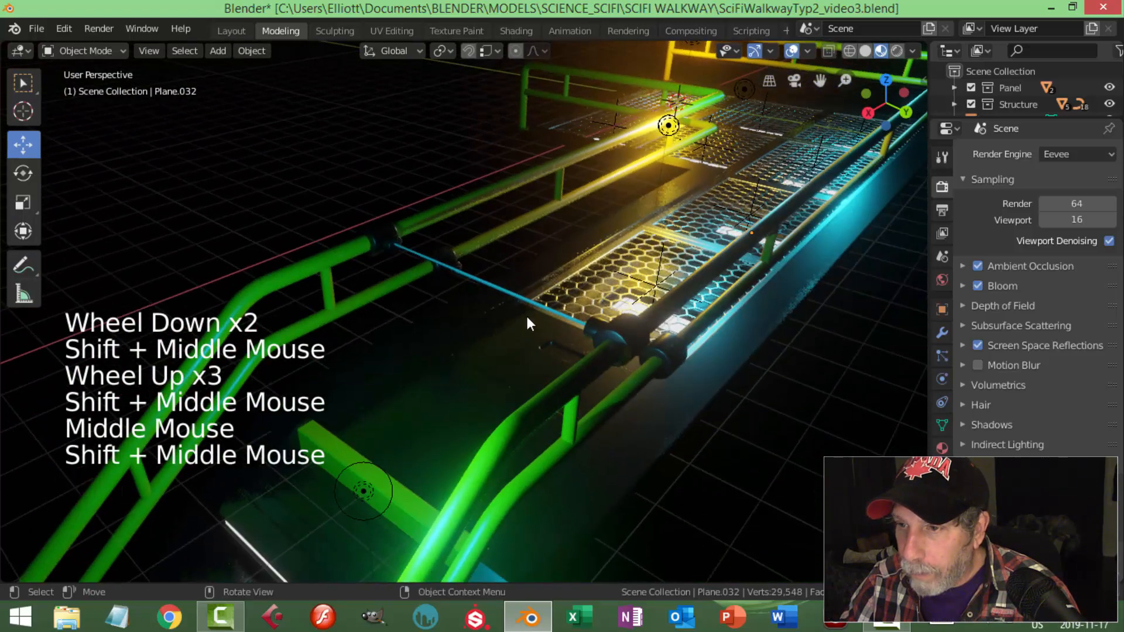
click(509, 301)
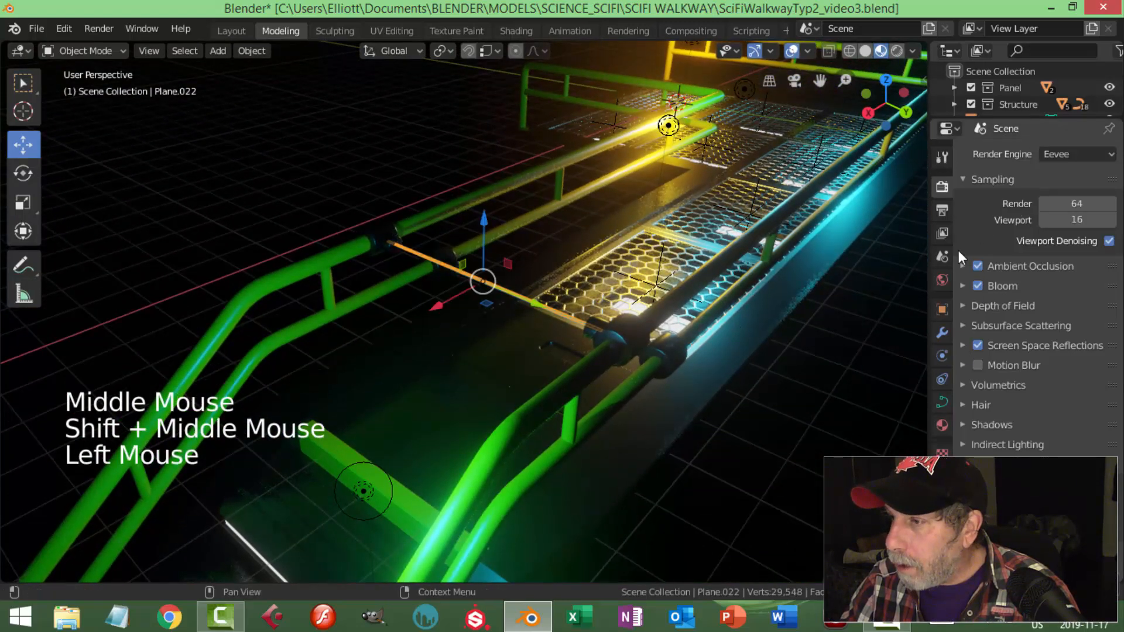
click(942, 424)
click(1025, 225)
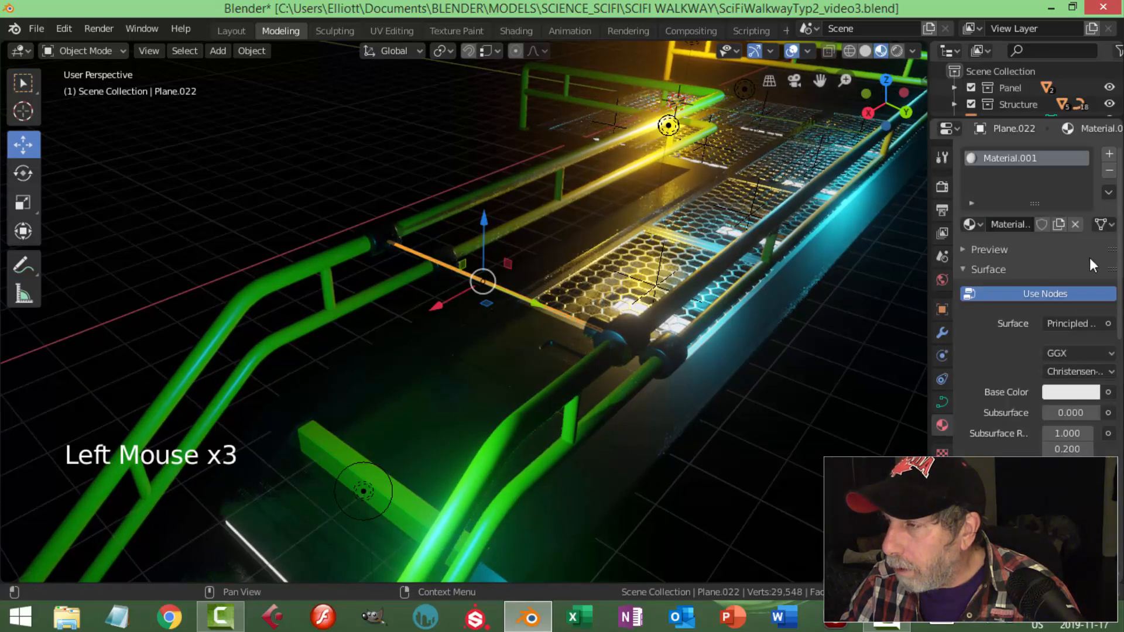
double_click(1069, 157)
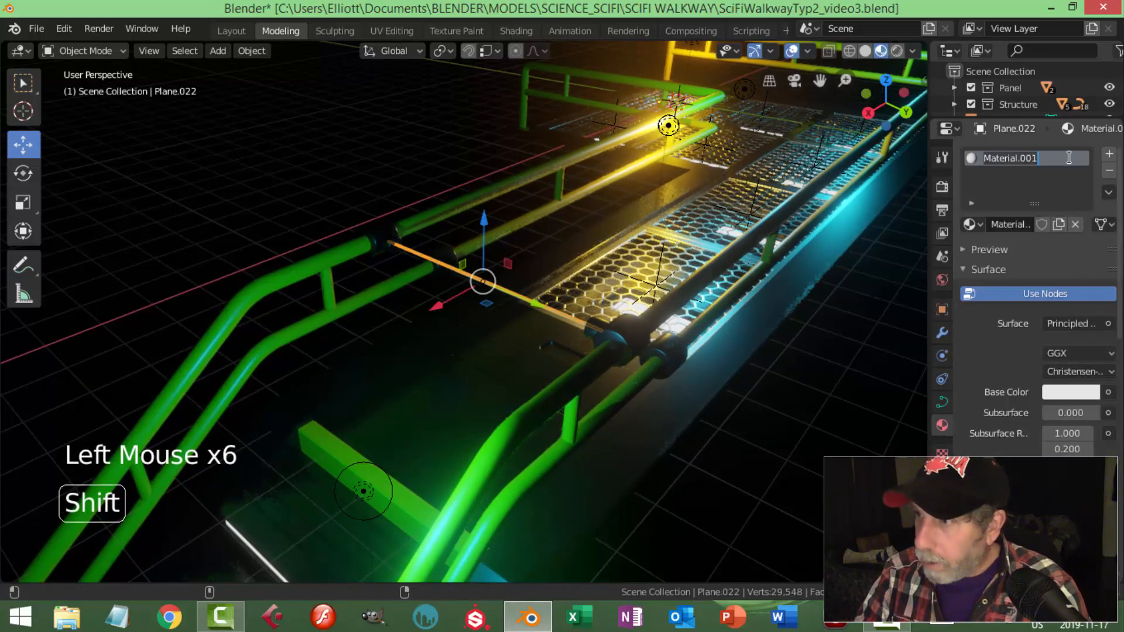
text(Laser)
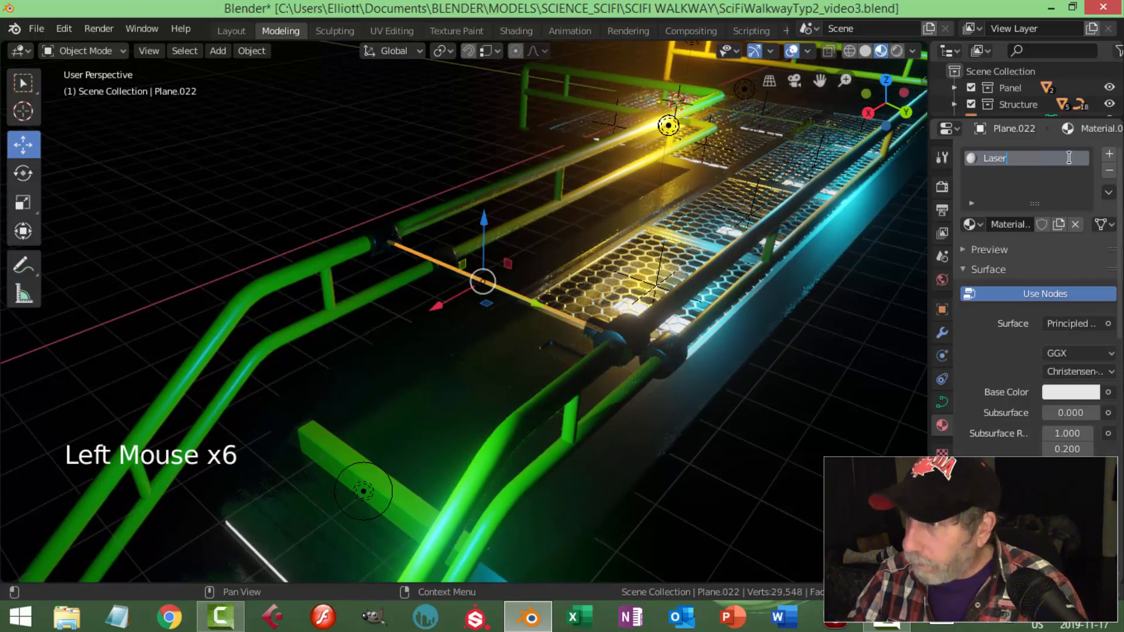
key(Return)
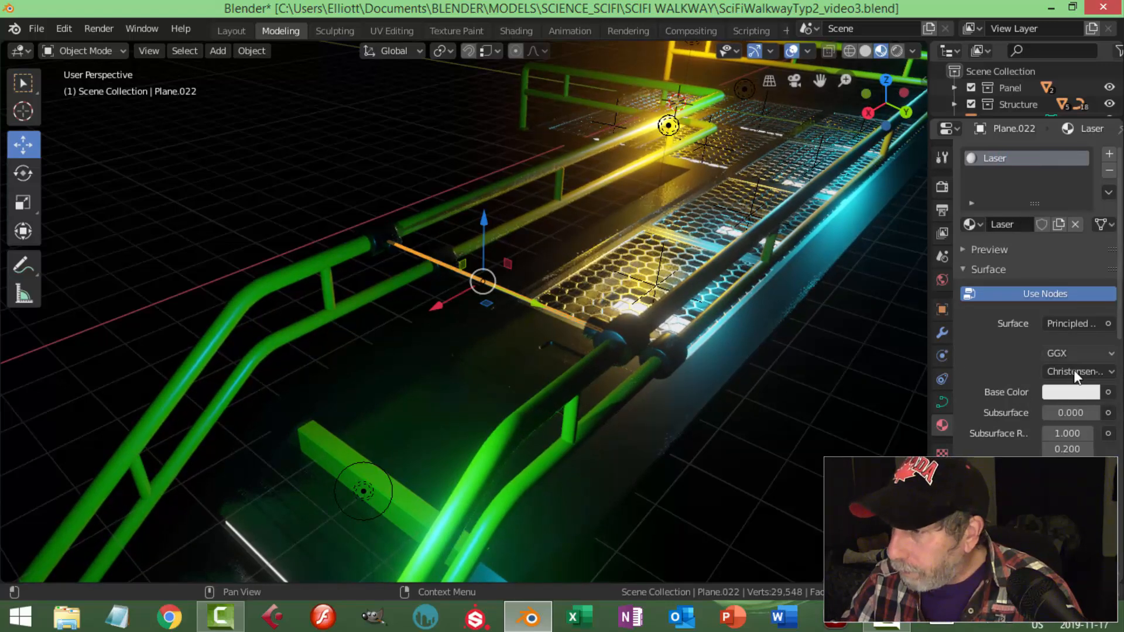
Make the Laser material an Emission surface with a bright pink colour and a strength of 50.
click(1057, 326)
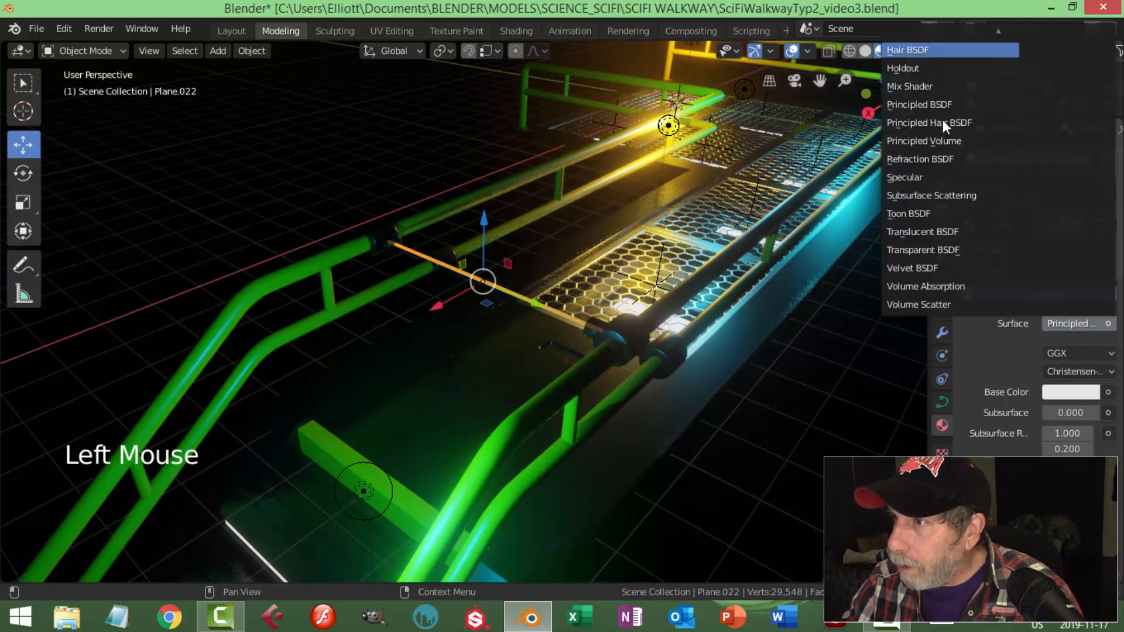
scroll(942, 119, up, 3)
click(949, 44)
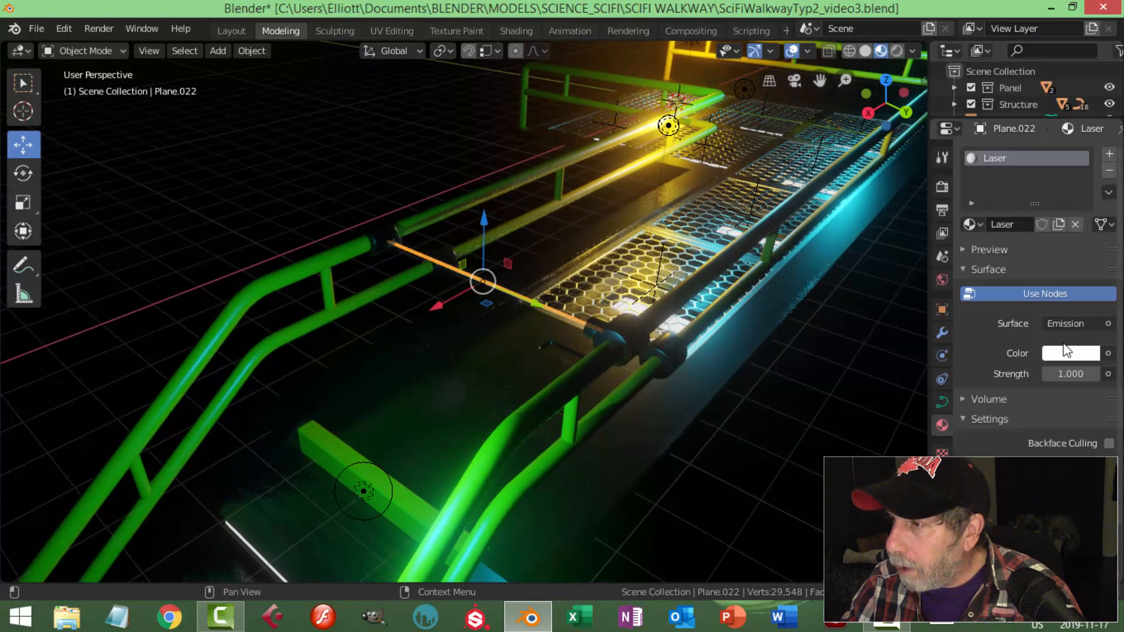
click(1065, 351)
click(1046, 206)
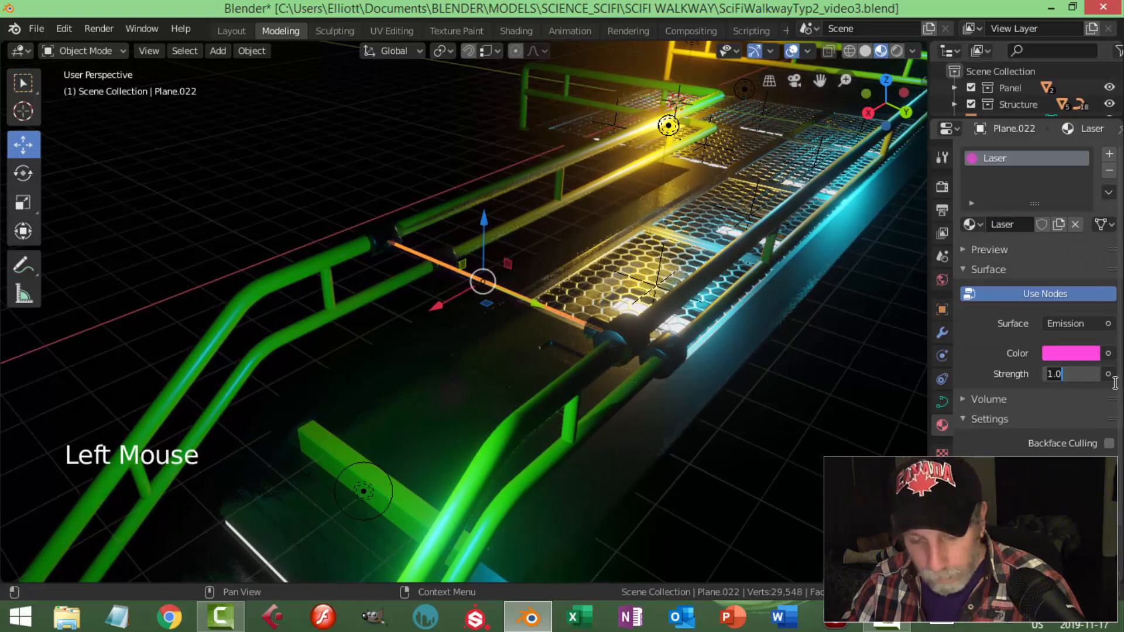
text(50)
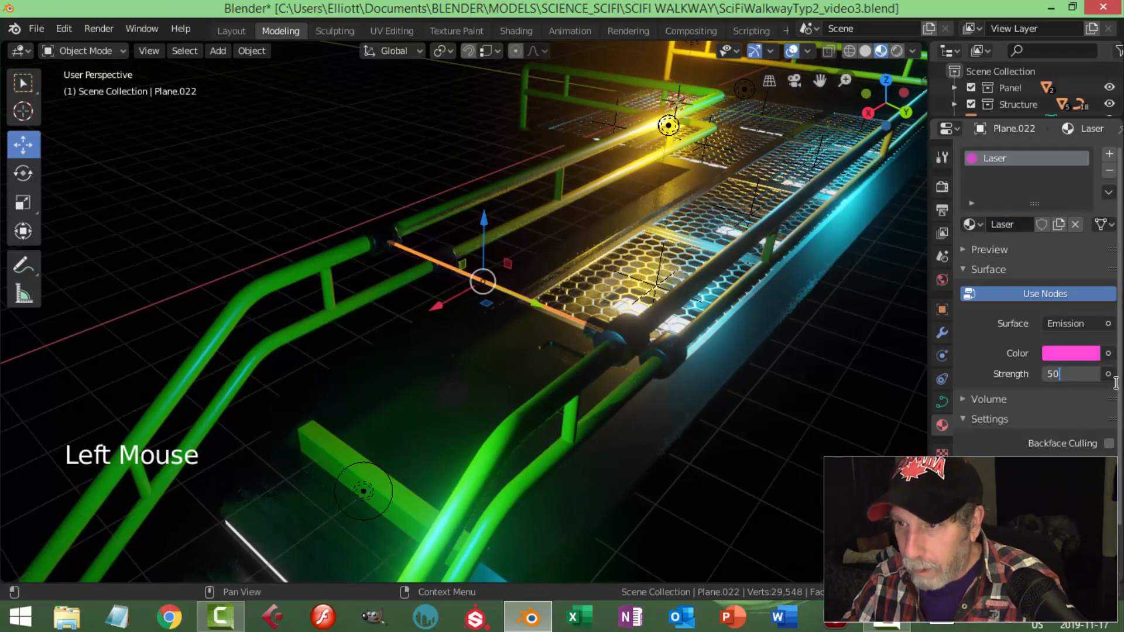
key(Return)
key(alt+a)
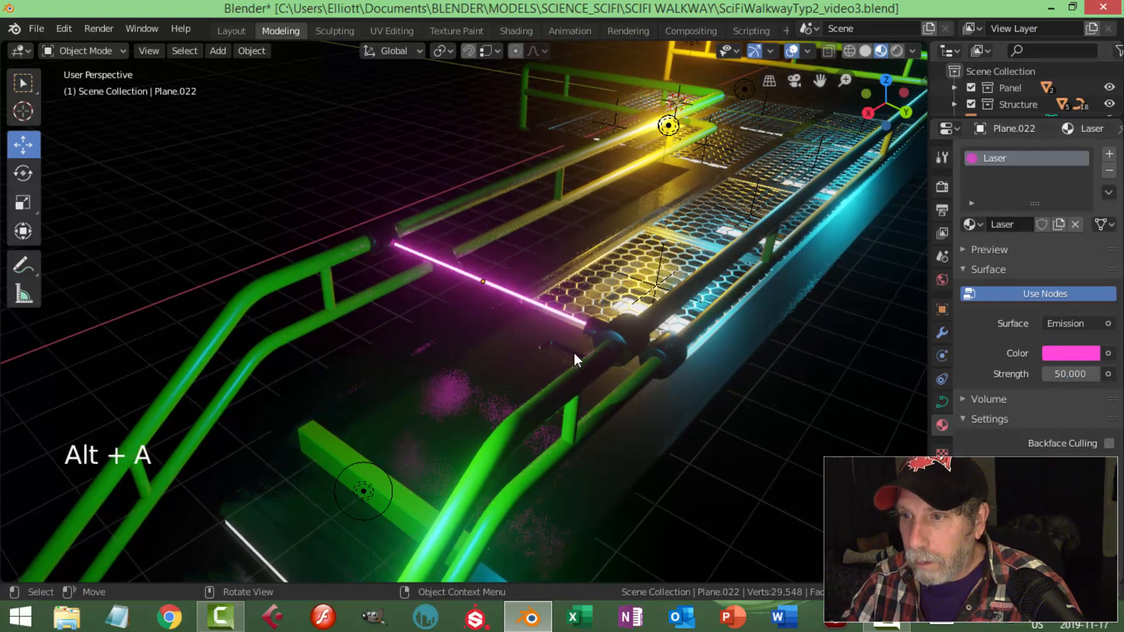
Assign the existing Laser material to the second thin rod, spanning the lower handrails.
scroll(574, 352, down, 2)
middle_drag(588, 349, 471, 375)
scroll(471, 375, up, 1)
shift+middle_drag(468, 375, 545, 342)
scroll(550, 332, up, 2)
scroll(646, 279, down, 2)
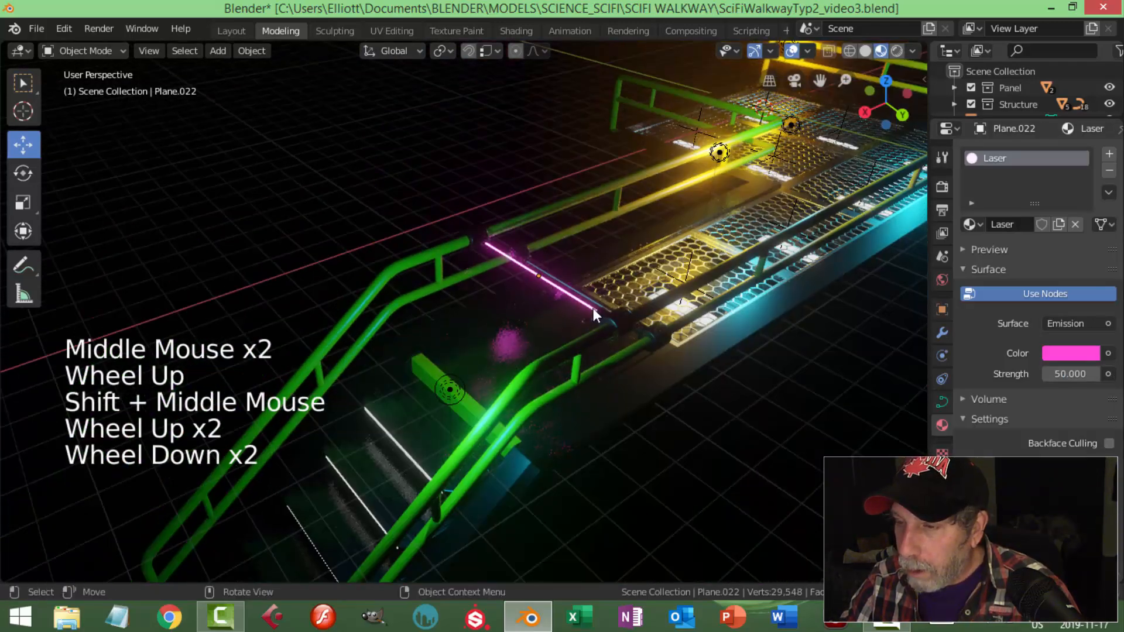
scroll(597, 314, up, 1)
middle_drag(597, 313, 597, 327)
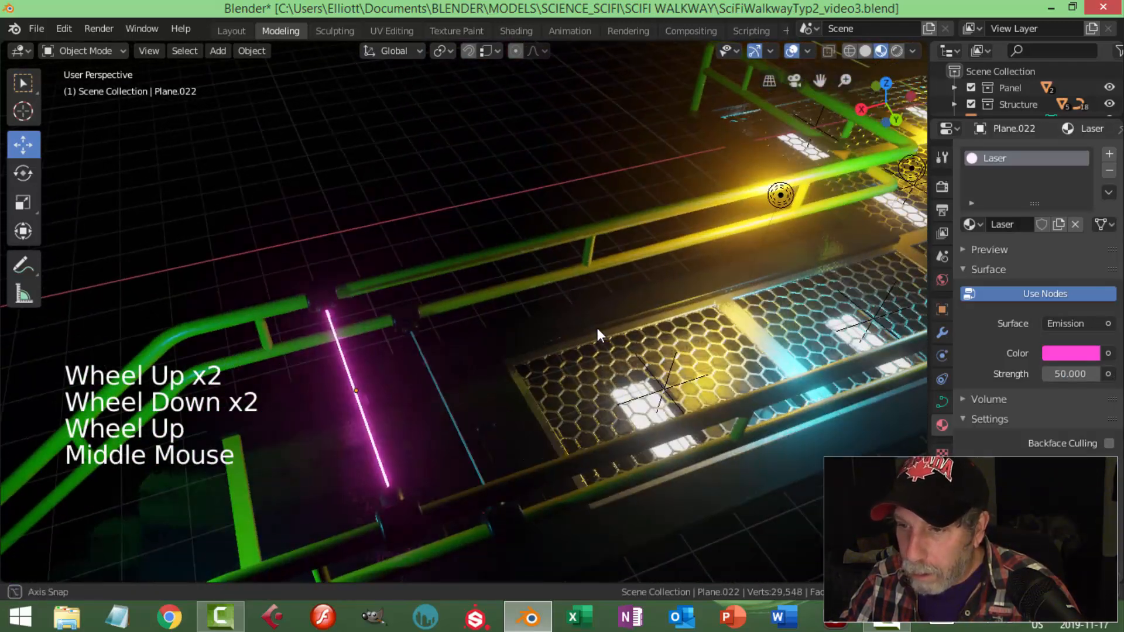
click(433, 371)
click(968, 225)
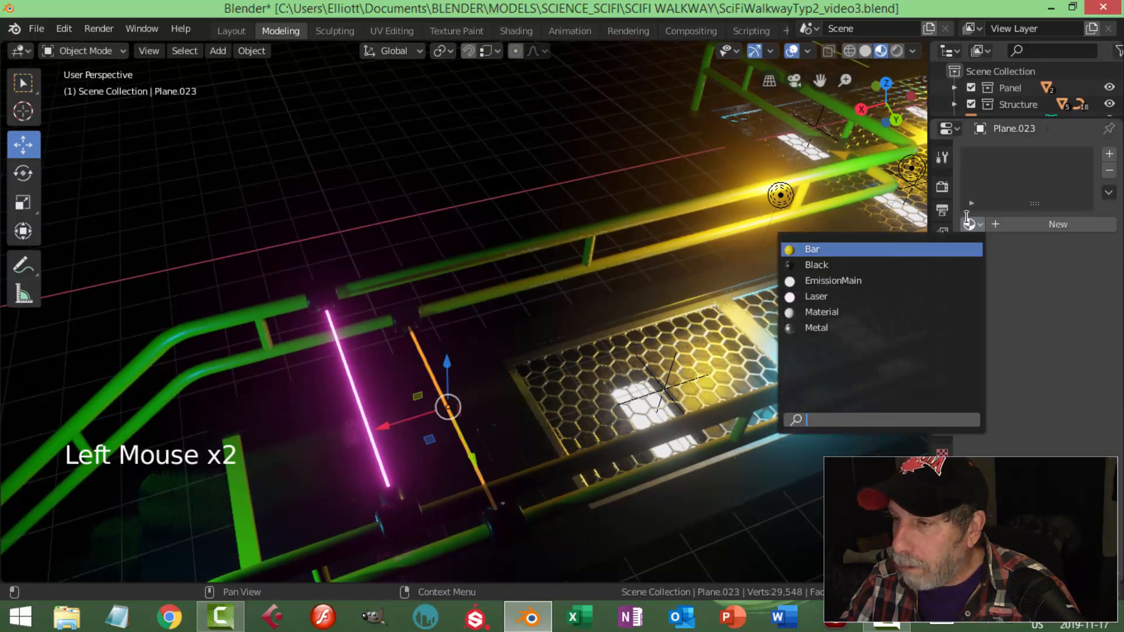
click(834, 295)
key(alt+a)
Try thinning the laser rod between the upper handrails by reducing its bevel depth to 0.005 m.
scroll(585, 368, down, 4)
middle_drag(628, 368, 621, 420)
scroll(620, 413, up, 3)
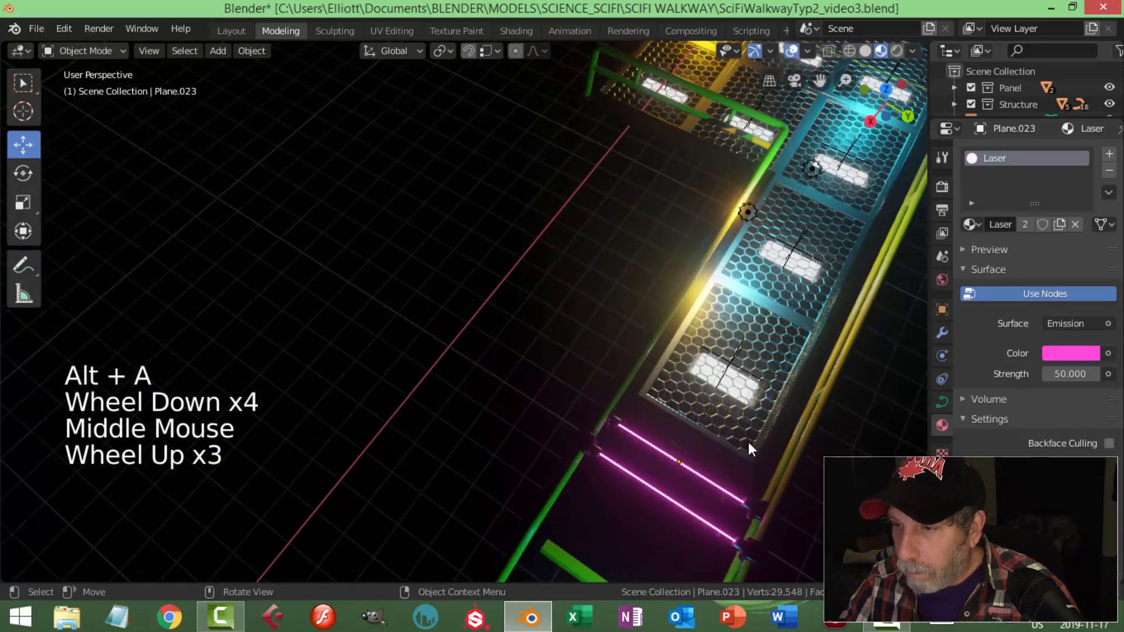
shift+middle_drag(749, 445, 640, 324)
scroll(644, 251, up, 2)
click(663, 230)
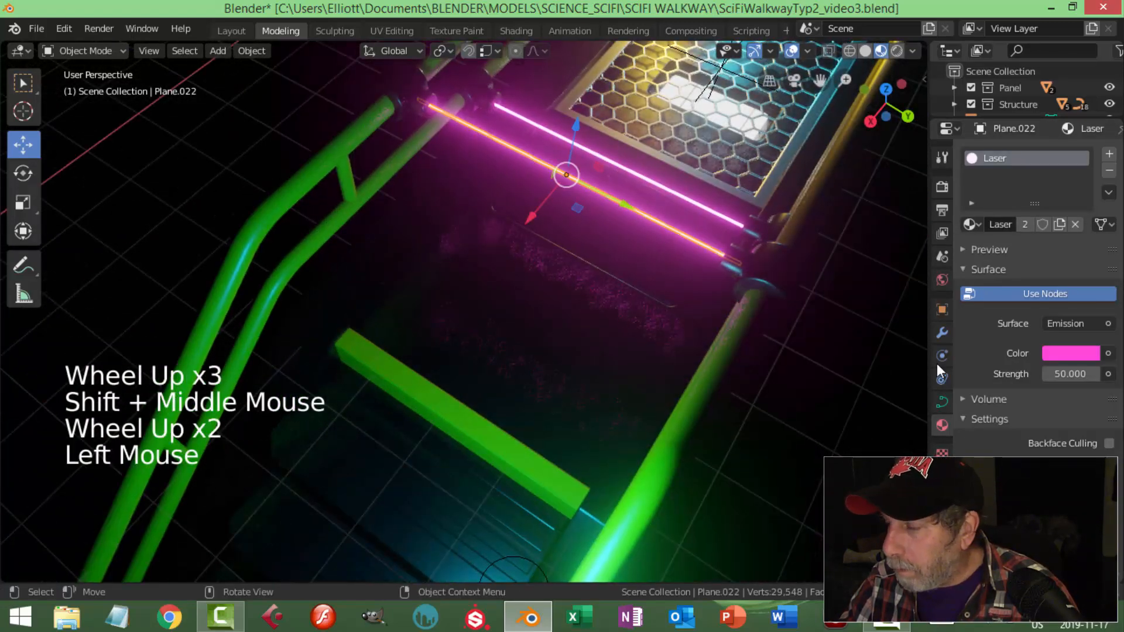
click(941, 402)
scroll(1052, 412, down, 4)
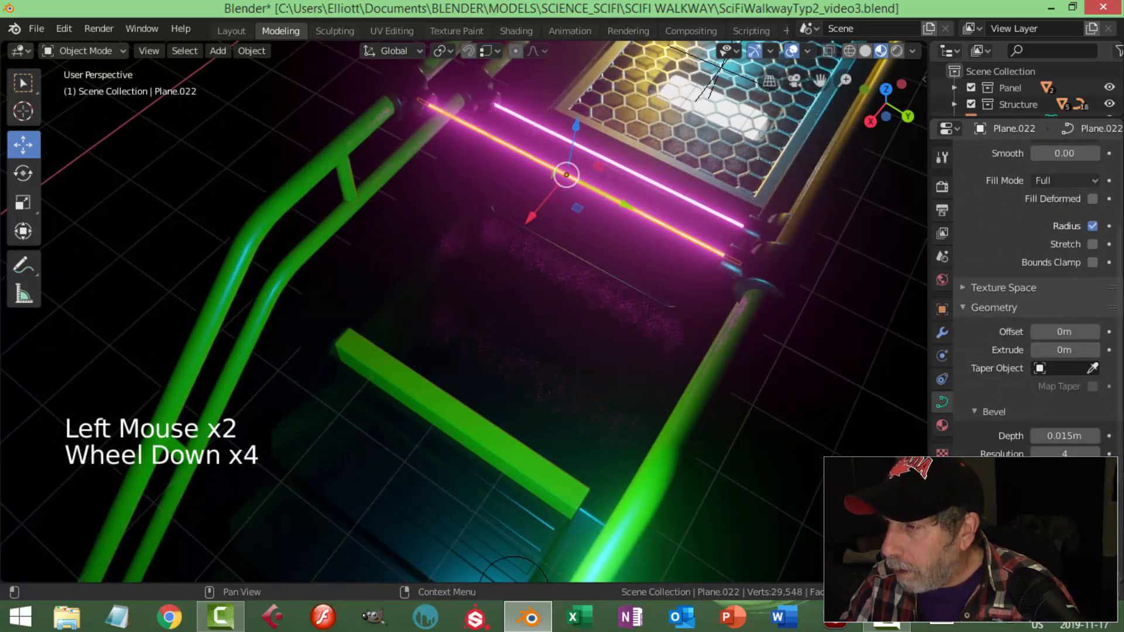
scroll(1069, 412, down, 1)
shift+drag(1065, 403, 1050, 403)
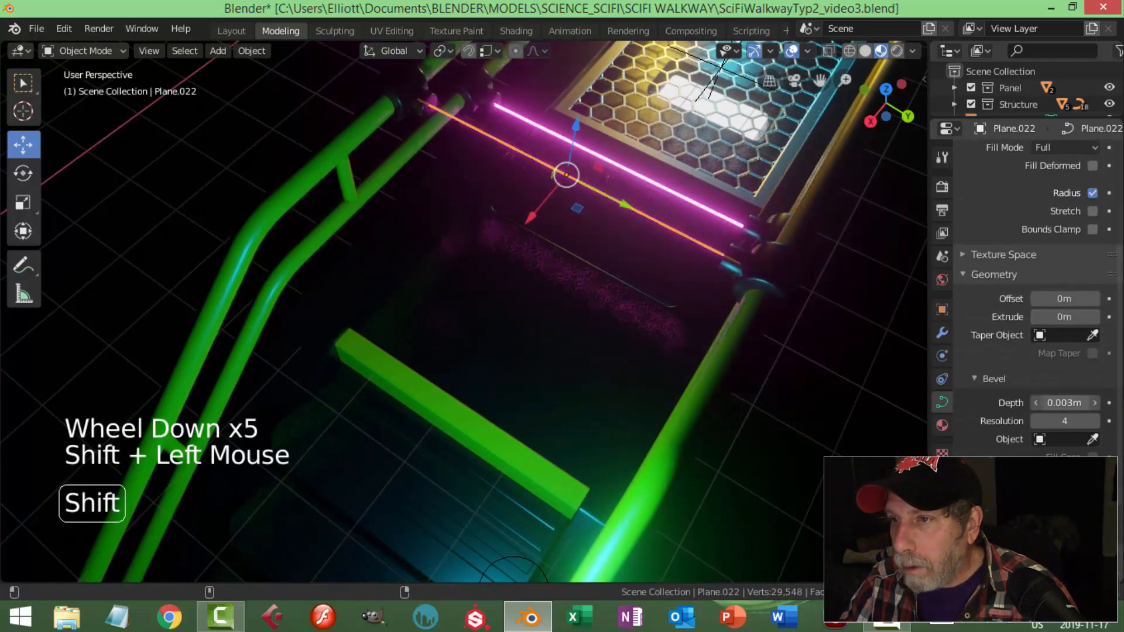
key(alt+a)
scroll(768, 401, down, 3)
mouse_move(768, 401)
middle_down()
mouse_move(767, 392)
mouse_move(766, 403)
middle_up()
Undo the bevel depth change on the upper laser rod and deselect it.
key(ctrl+z)
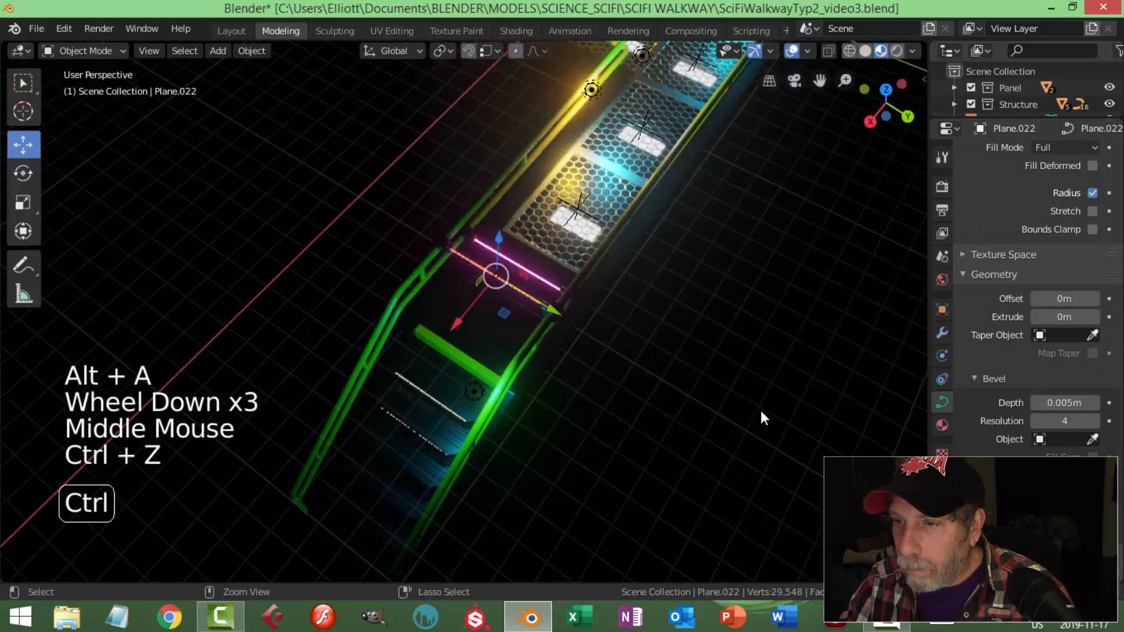
key(ctrl+z)
key(alt+a)
Examine the glowing laser rods, handrails, stairs and grates from several angles.
scroll(760, 418, up, 3)
middle_drag(760, 417, 702, 391)
scroll(702, 391, down, 2)
scroll(693, 321, down, 2)
shift+middle_drag(692, 321, 682, 356)
scroll(710, 366, up, 3)
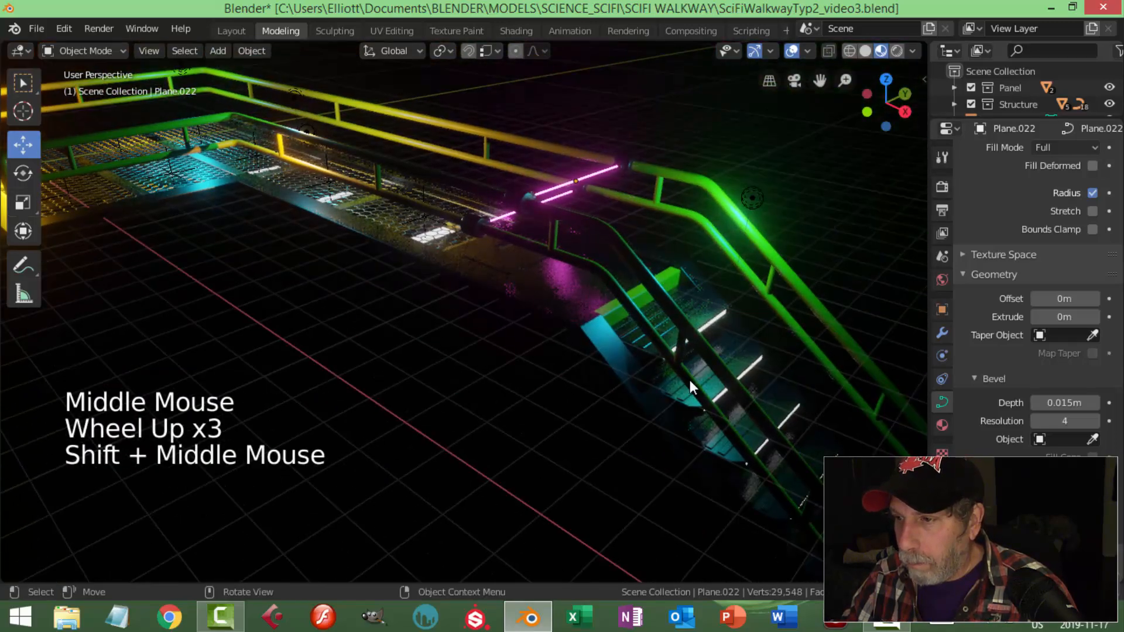
scroll(574, 376, down, 2)
middle_drag(550, 380, 626, 389)
Save the file and return the viewport to solid shading.
key(ctrl+s)
click(865, 50)
mouse_move(643, 281)
middle_down()
mouse_move(547, 338)
mouse_move(586, 322)
middle_up()
mouse_move(585, 322)
middle_down()
mouse_move(626, 307)
mouse_move(618, 331)
mouse_move(632, 313)
mouse_move(465, 304)
middle_up()
key(ctrl+s)
Select the solid landing plate at the head of the stairs and snap the 3D cursor to it.
scroll(636, 350, up, 3)
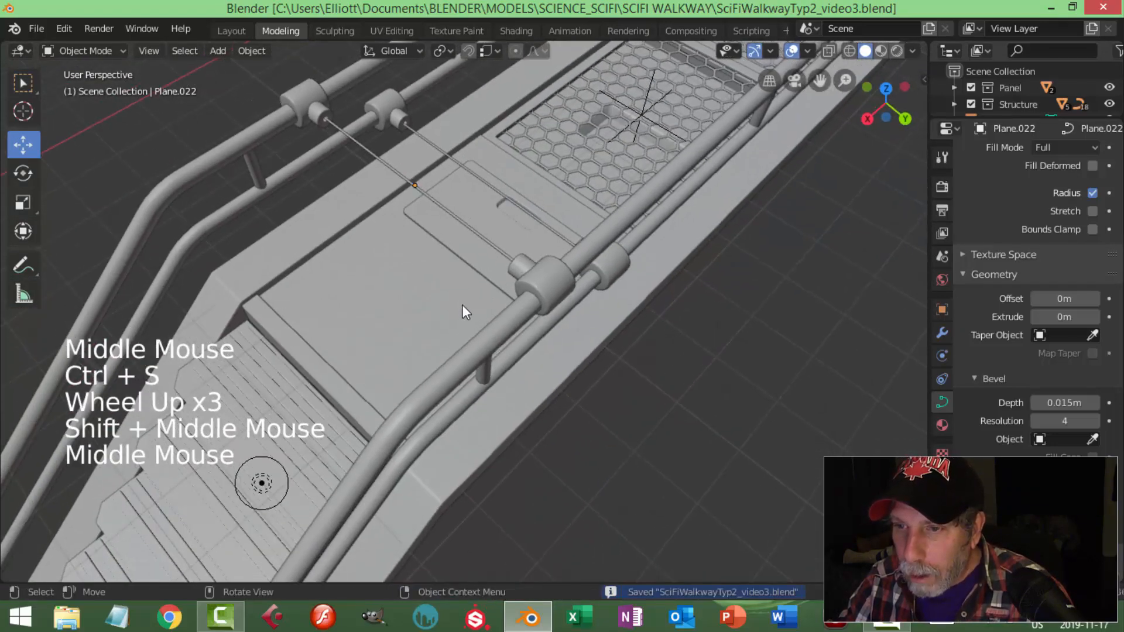
click(362, 286)
middle_drag(363, 286, 487, 321)
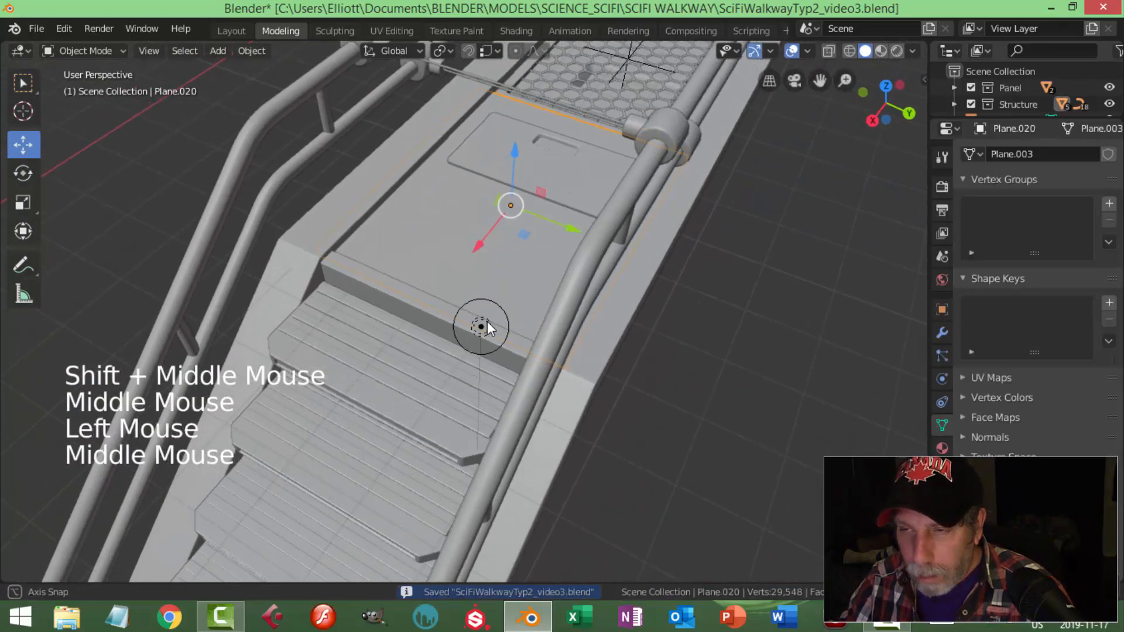
scroll(491, 321, down, 2)
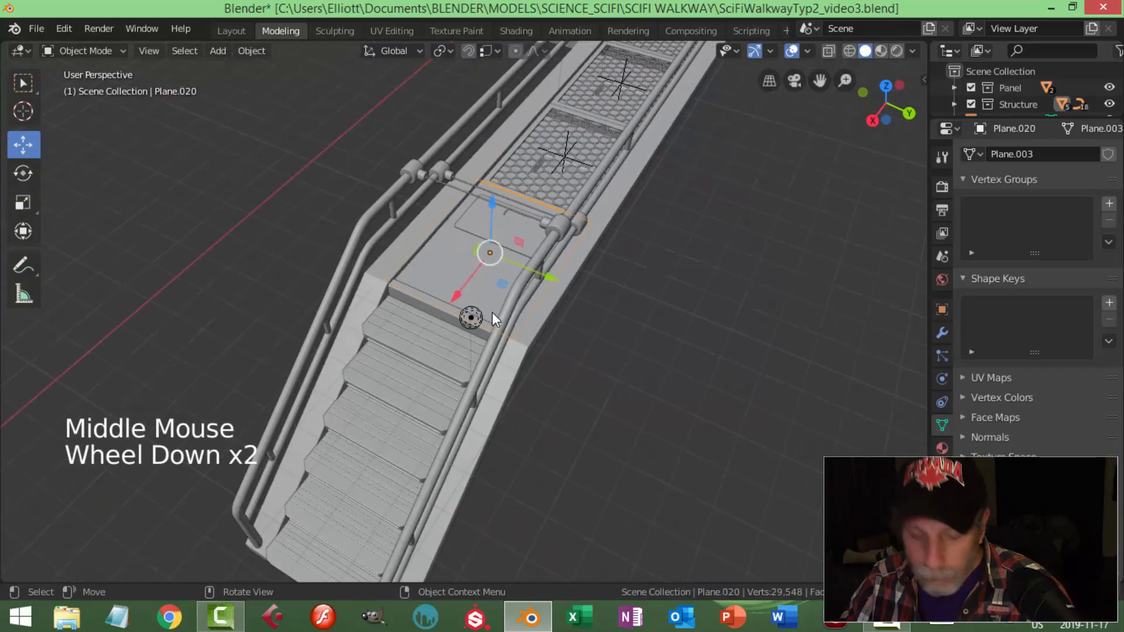
key(shift+s)
click(478, 409)
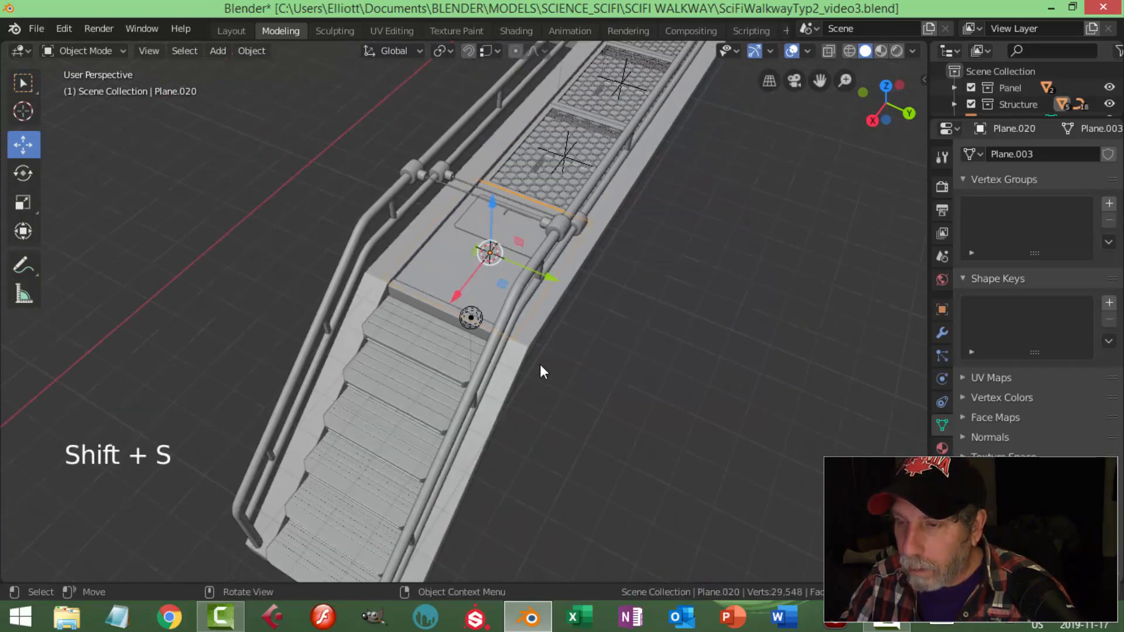
middle_drag(556, 321, 537, 327)
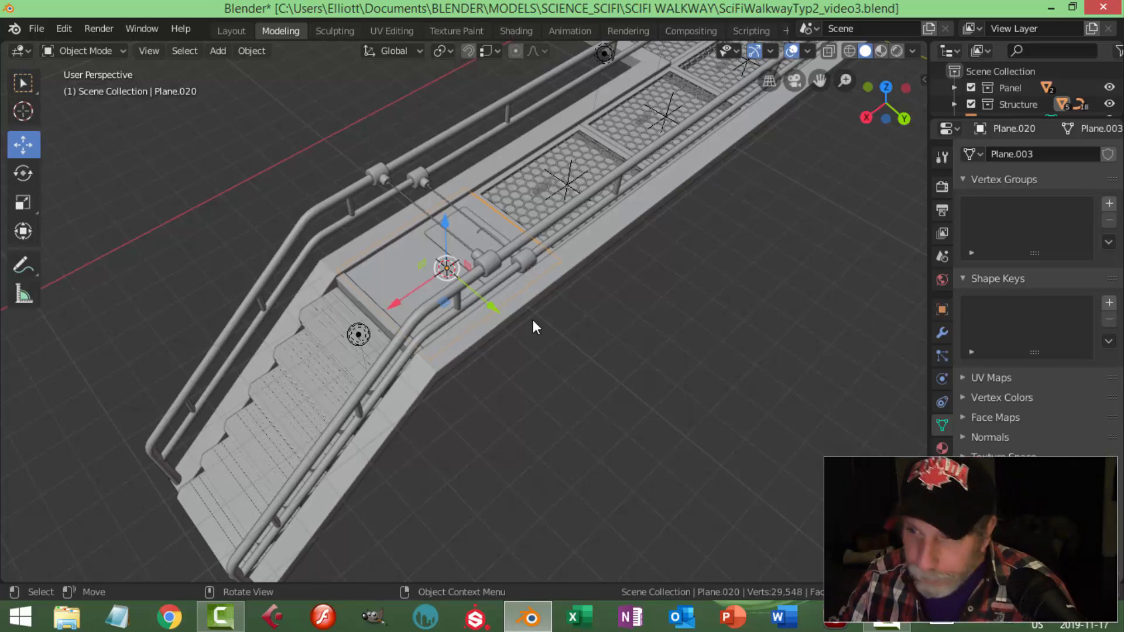
Add a mesh plane at the 3D cursor, move it about 0.96 m along X toward the stairs and raise it slightly.
key(shift+a)
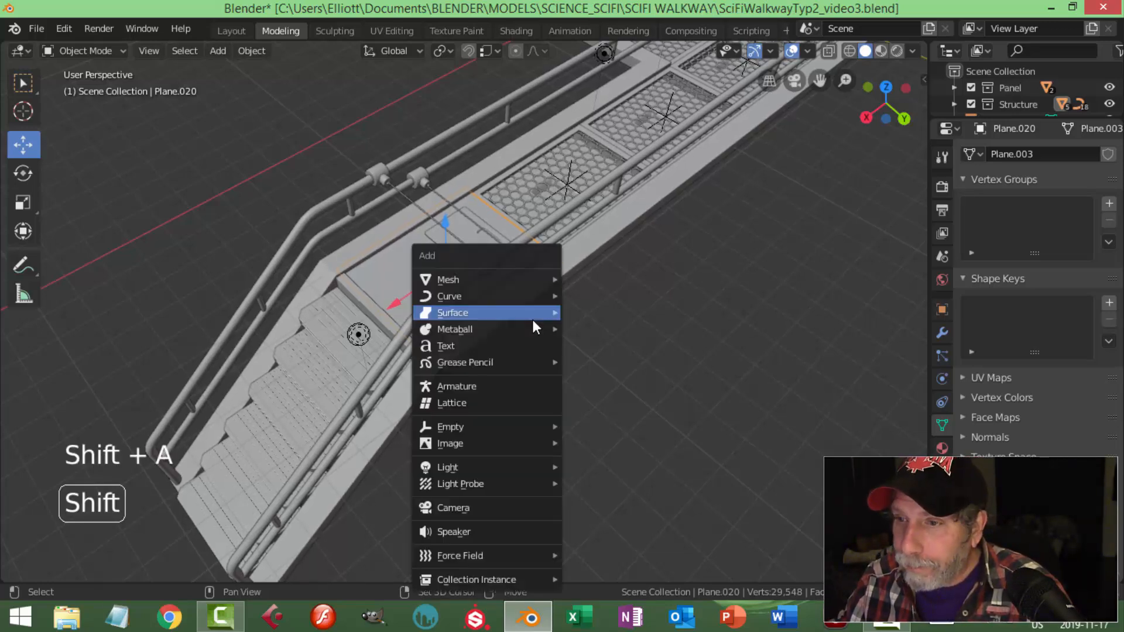
mouse_move(542, 279)
click(587, 281)
middle_drag(561, 325, 364, 270)
drag(364, 269, 404, 268)
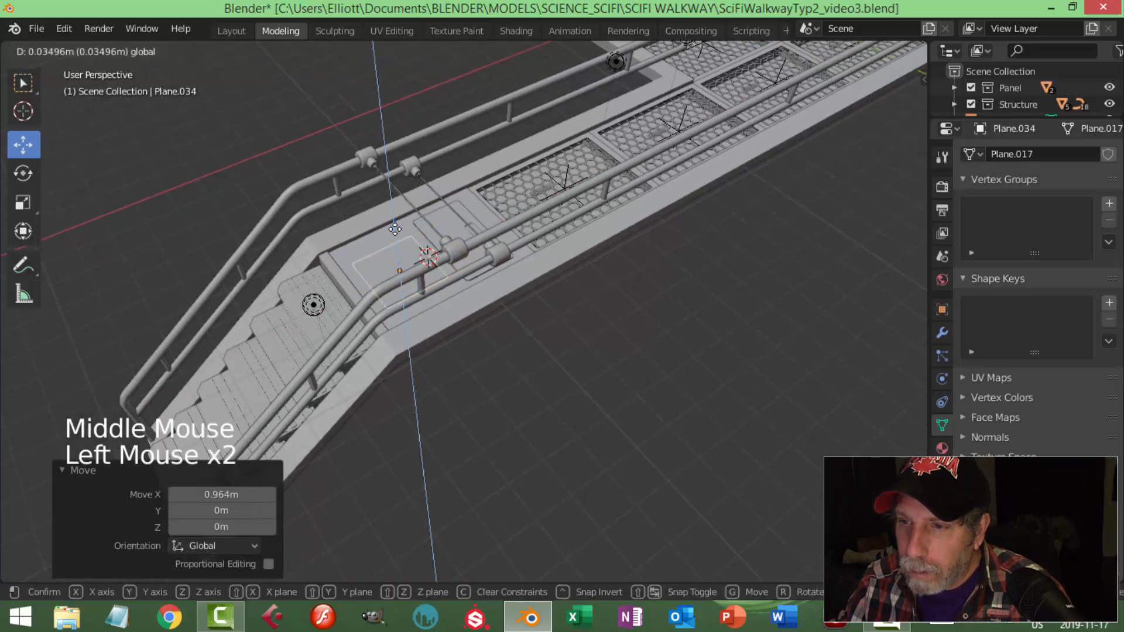
drag(394, 230, 394, 217)
Reshape the plane in Edit Mode into a crosswise strip, scaling it to about 0.456 along X and widening it along Y.
key(Tab)
middle_drag(459, 284, 568, 307)
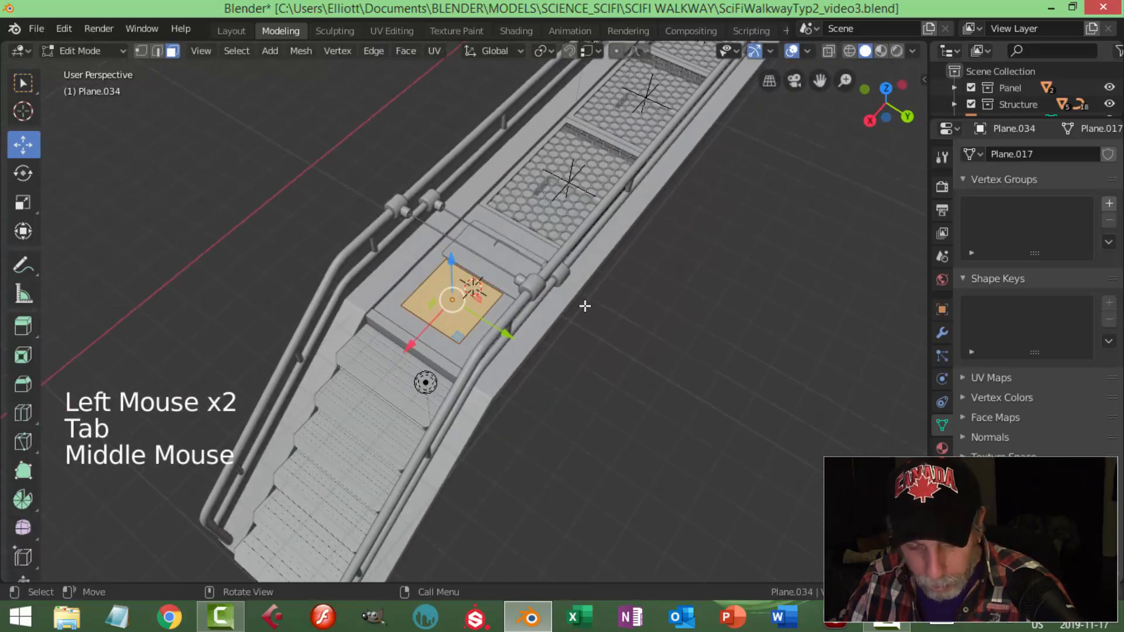
key(s)
key(x)
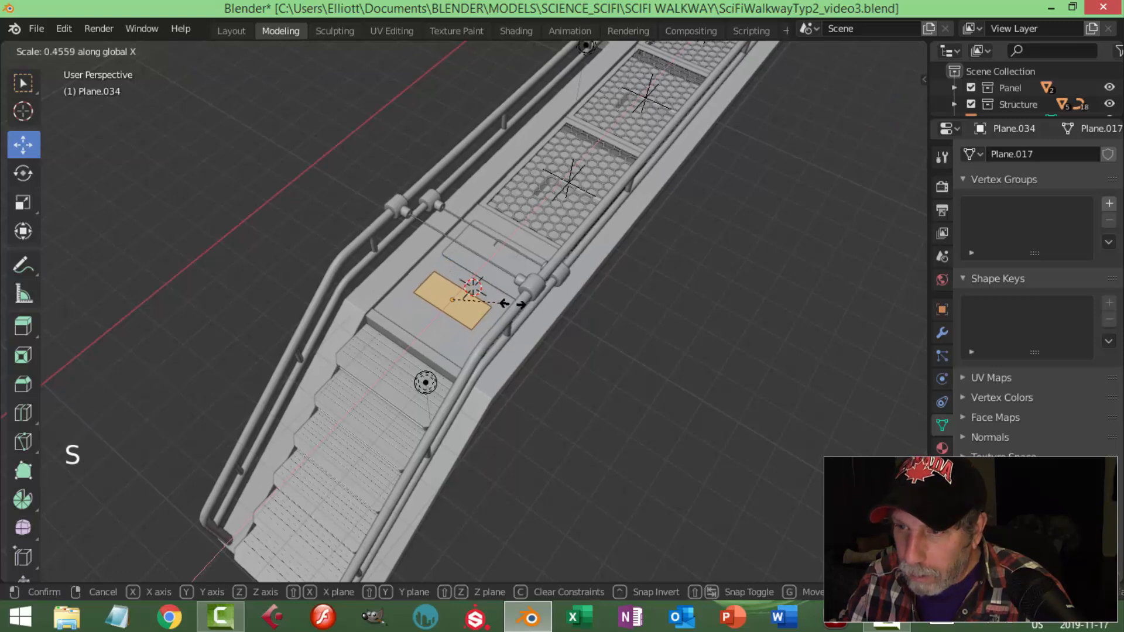
click(512, 303)
middle_drag(513, 303, 636, 293)
key(s)
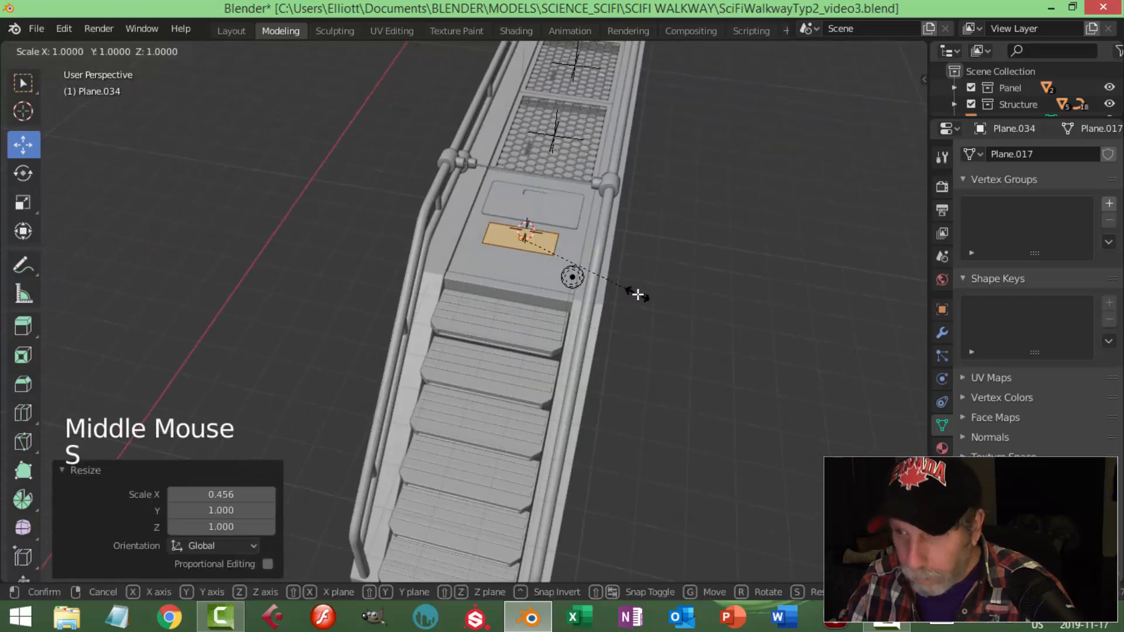
key(y)
click(667, 304)
Lower the strip about 0.41 m to the landing and shift it about 0.29 m along X toward the stairs.
middle_drag(657, 304, 527, 293)
scroll(539, 263, up, 2)
drag(340, 205, 352, 213)
middle_drag(503, 293, 527, 374)
shift+middle_drag(344, 455, 465, 335)
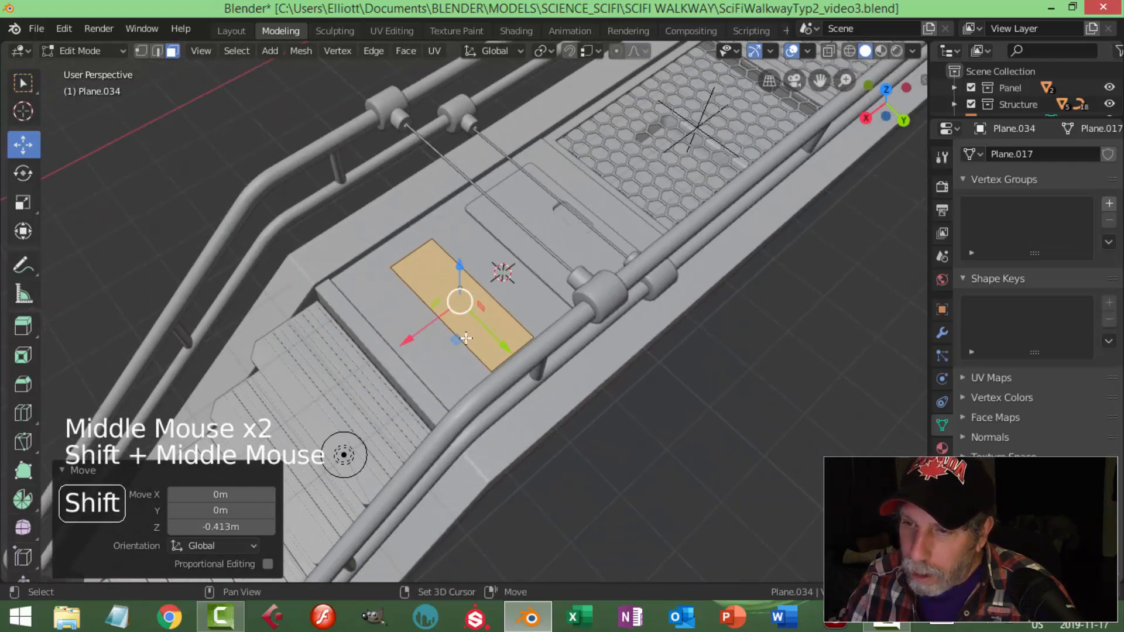
mouse_move(409, 337)
mouse_down()
mouse_move(388, 343)
mouse_move(404, 340)
mouse_up()
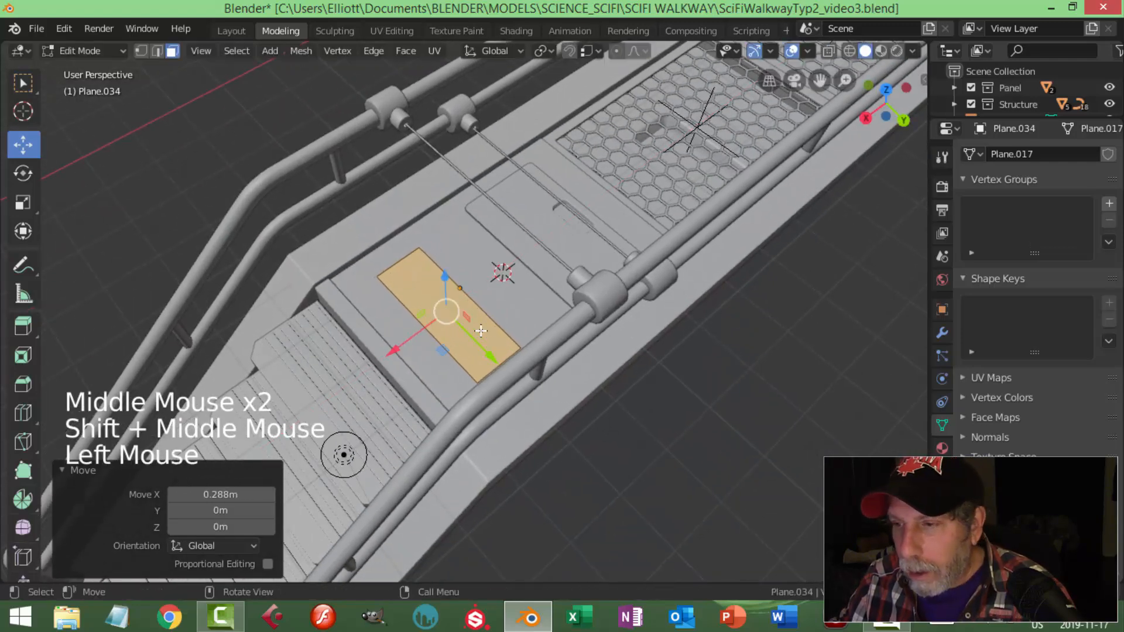
Stretch the strip to about 1.175 along Y, scale it slightly overall, and return to Object Mode with nothing selected.
middle_drag(404, 339, 644, 372)
key(s)
key(y)
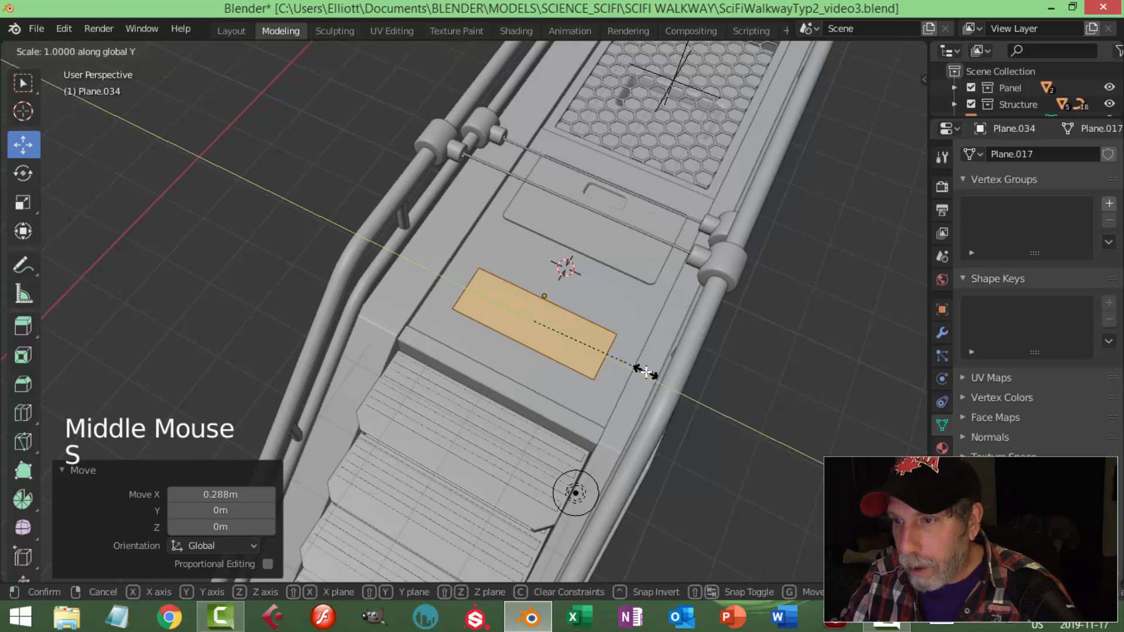
click(659, 375)
middle_drag(658, 374, 657, 367)
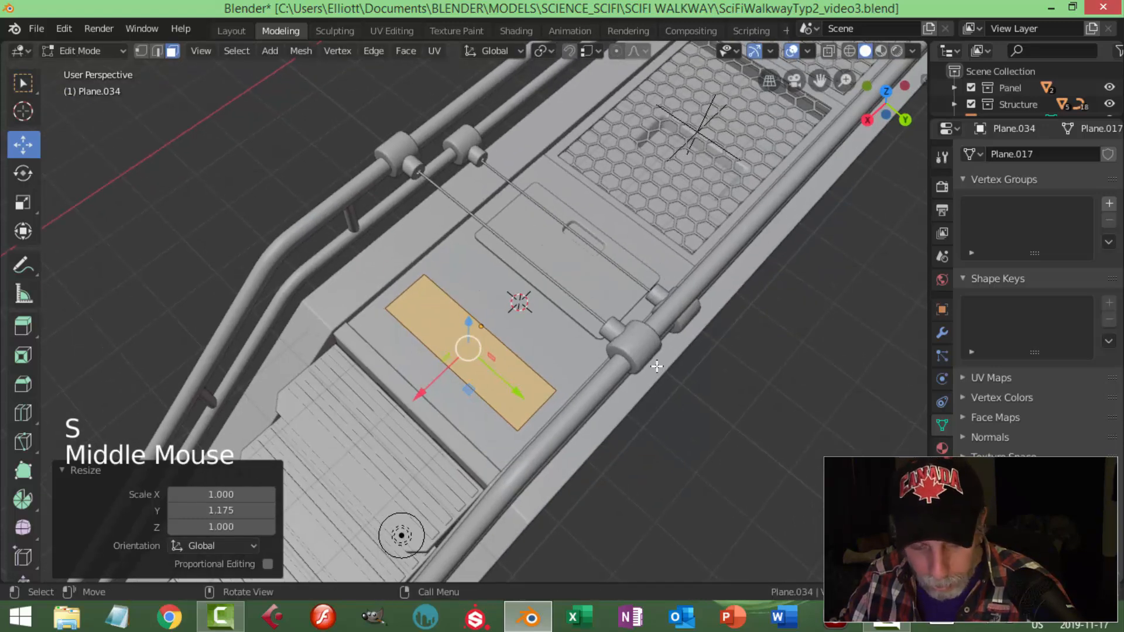
key(s)
click(631, 367)
key(alt+a)
middle_drag(588, 359, 601, 296)
key(Tab)
key(alt+a)
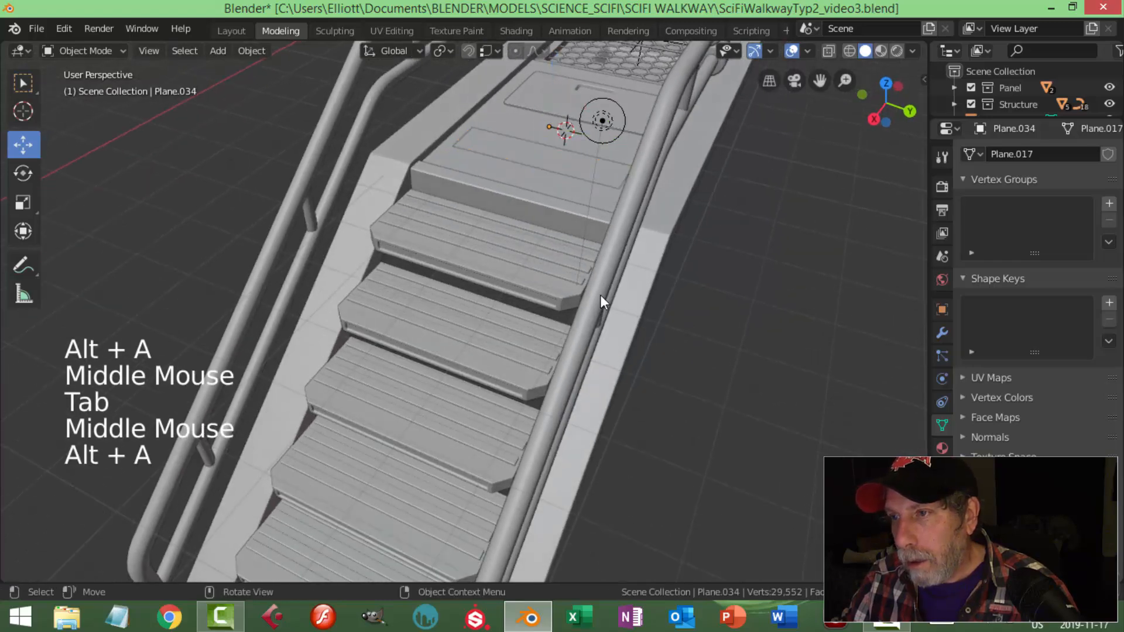
Apply Geometry to Origin and Origin to Geometry to the landing strip, and save the file.
click(590, 174)
click(261, 50)
mouse_move(299, 84)
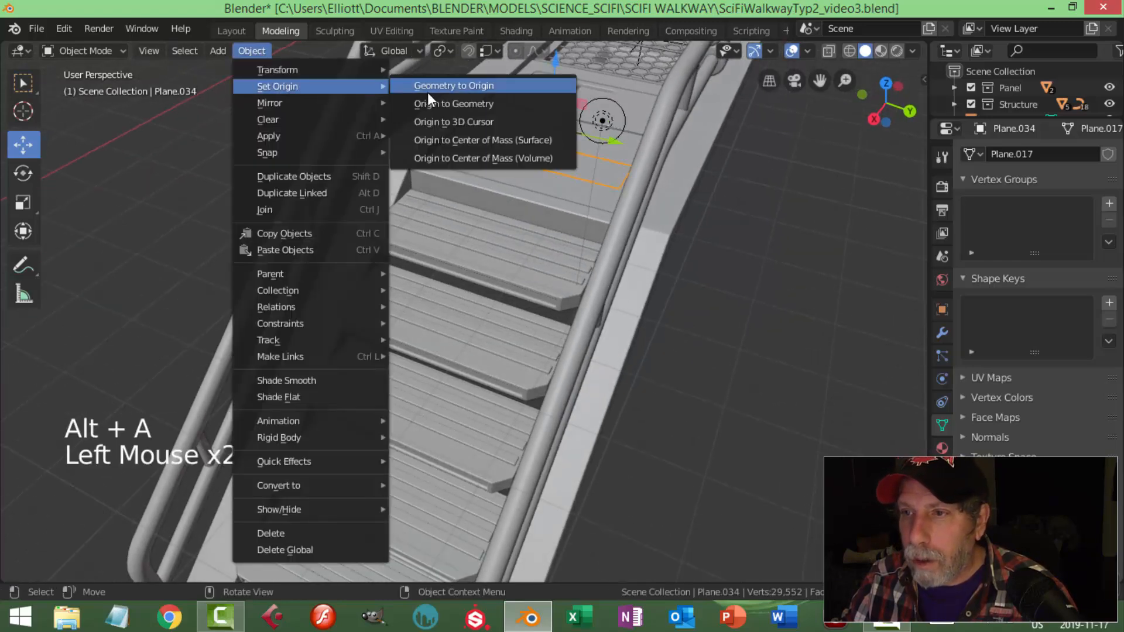
click(427, 85)
click(257, 51)
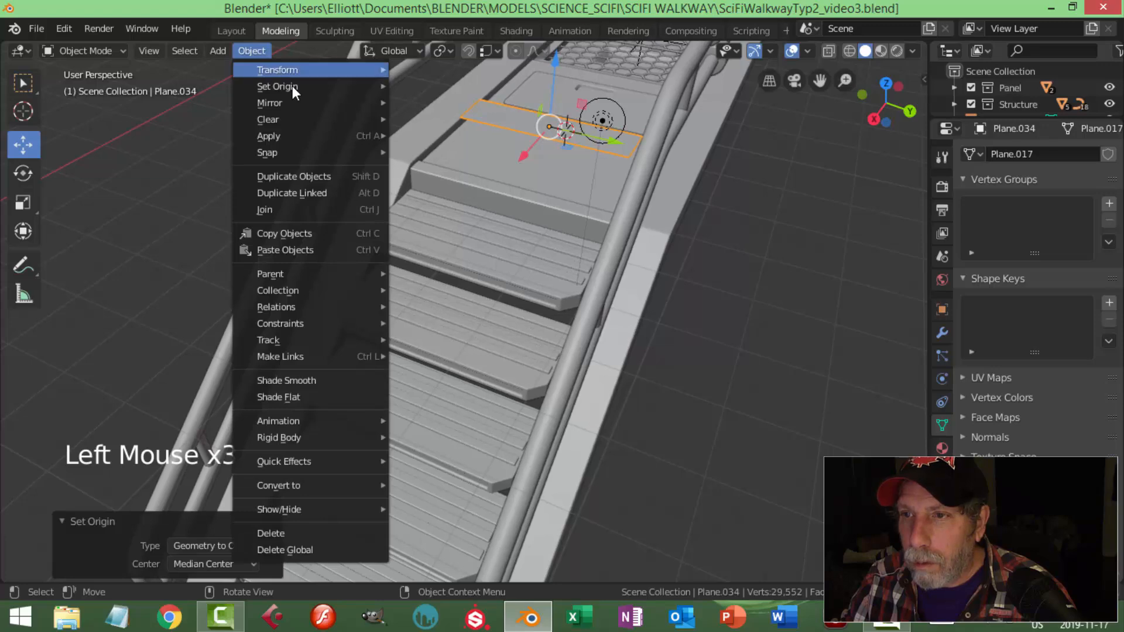
mouse_move(386, 86)
click(451, 103)
middle_drag(565, 154, 637, 195)
scroll(571, 171, down, 2)
key(ctrl+s)
middle_drag(623, 244, 650, 255)
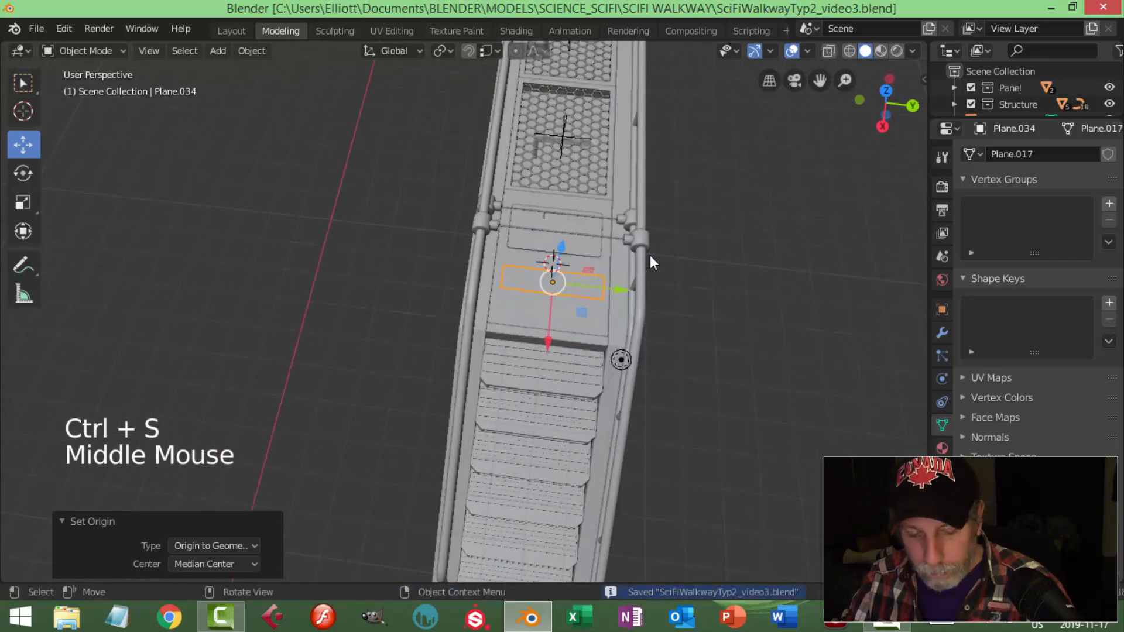
Snap the 3D cursor to the selected landing strip.
key(shift+s)
click(632, 346)
scroll(646, 326, up, 3)
middle_drag(646, 326, 579, 297)
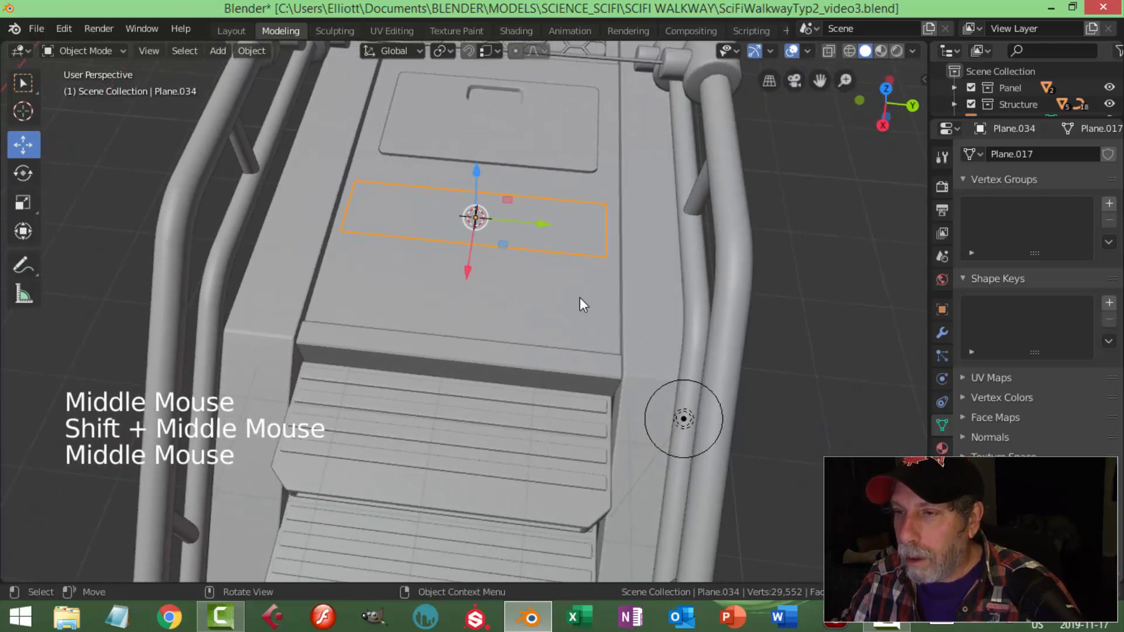
Select the strip's whole mesh in Edit Mode and move it slightly along X toward the stairs in top view.
key(Tab)
key(a)
key(KP_7)
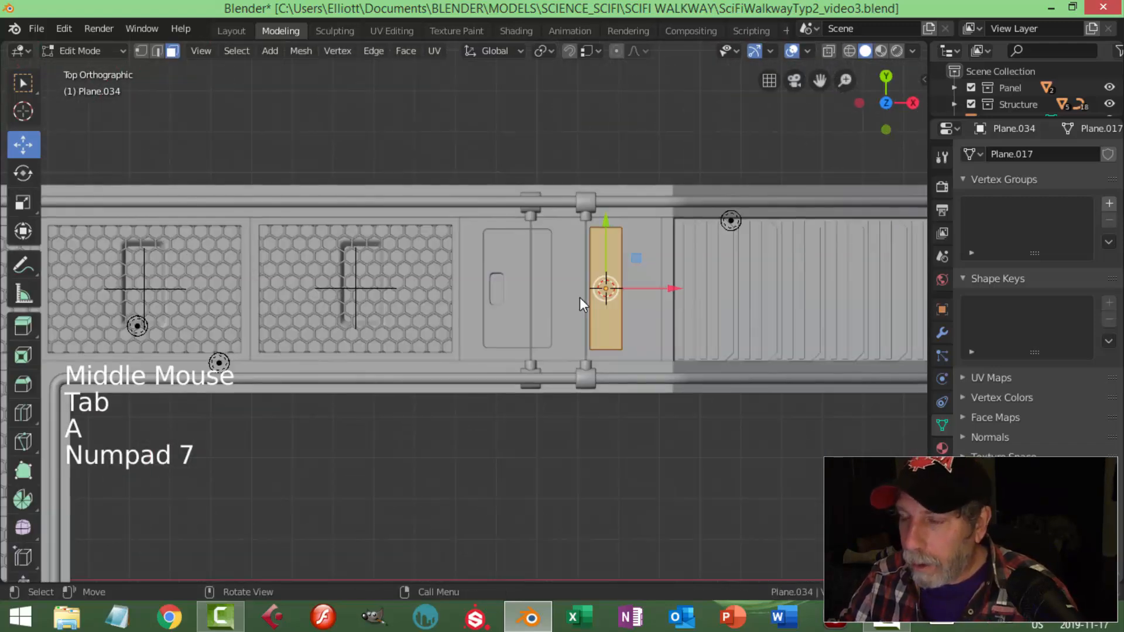
scroll(579, 298, up, 2)
scroll(584, 282, up, 2)
shift+middle_drag(585, 282, 554, 275)
drag(661, 270, 679, 270)
shift+middle_drag(679, 269, 535, 225)
Unwrap the UVs of the landing strip with the Angle Based method.
key(u)
click(622, 238)
scroll(629, 234, down, 3)
scroll(603, 220, down, 2)
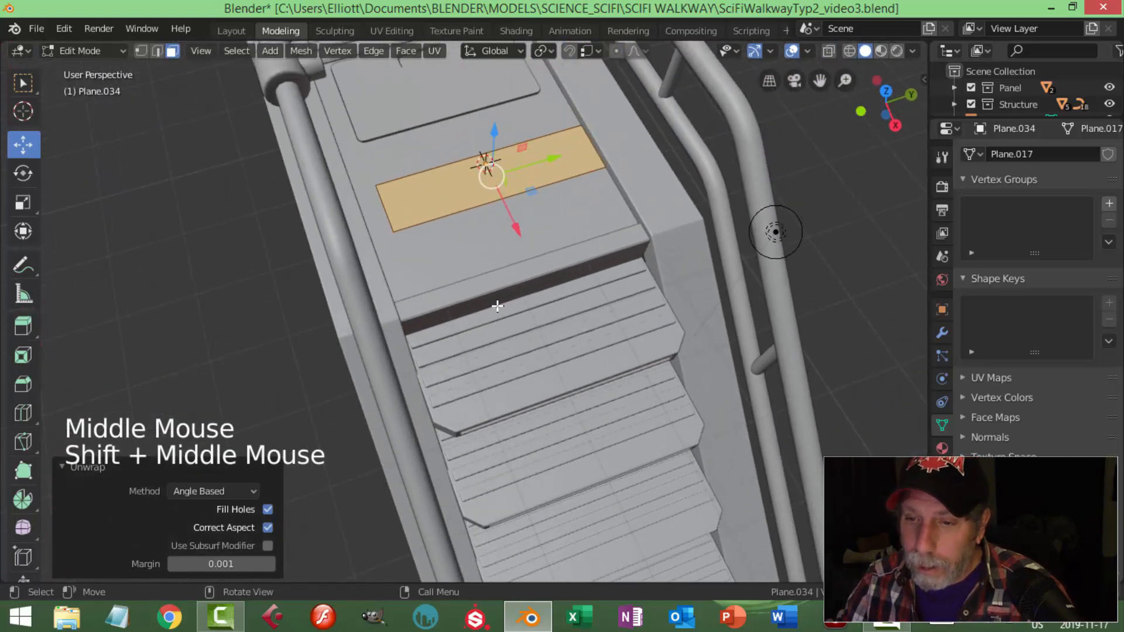
mouse_move(547, 300)
shift+middle_down()
mouse_move(541, 275)
mouse_move(552, 290)
shift+middle_up()
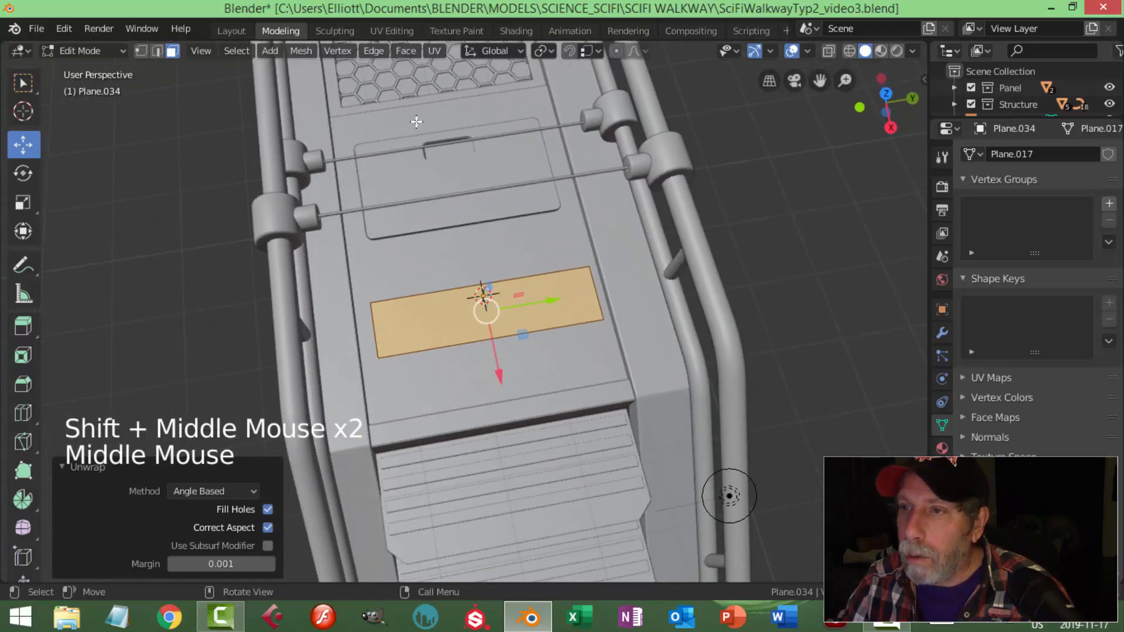
Switch to the Shading workspace, frame the landing strip and create a new material for it.
click(516, 32)
scroll(701, 255, down, 2)
shift+middle_drag(696, 251, 630, 240)
scroll(581, 207, up, 1)
scroll(581, 208, up, 2)
key(KP_Decimal)
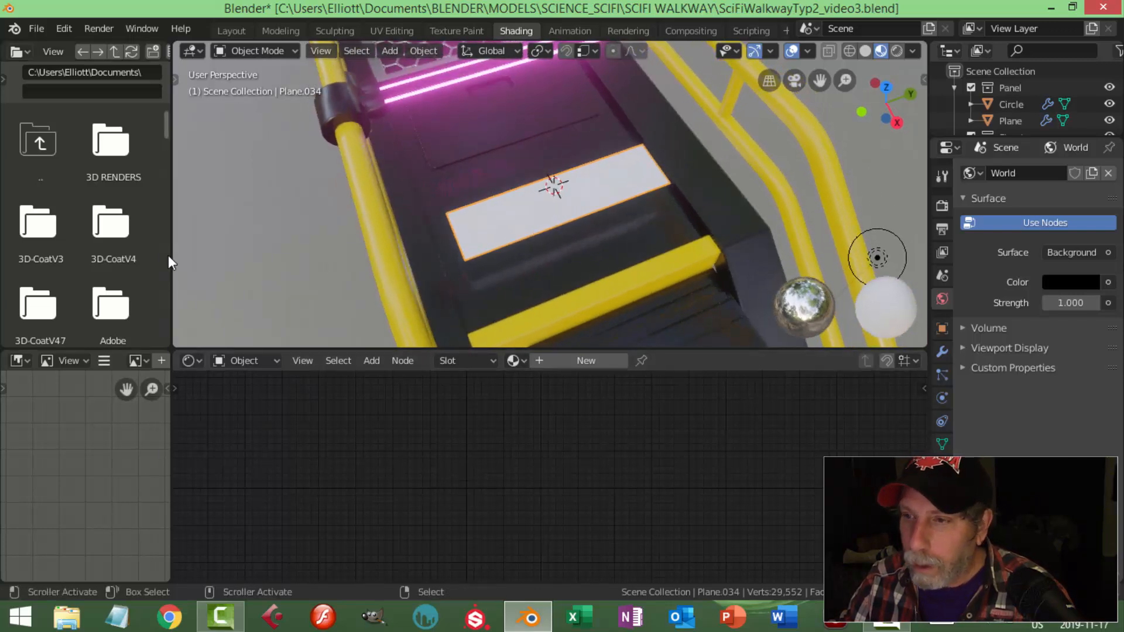
click(941, 443)
click(1058, 243)
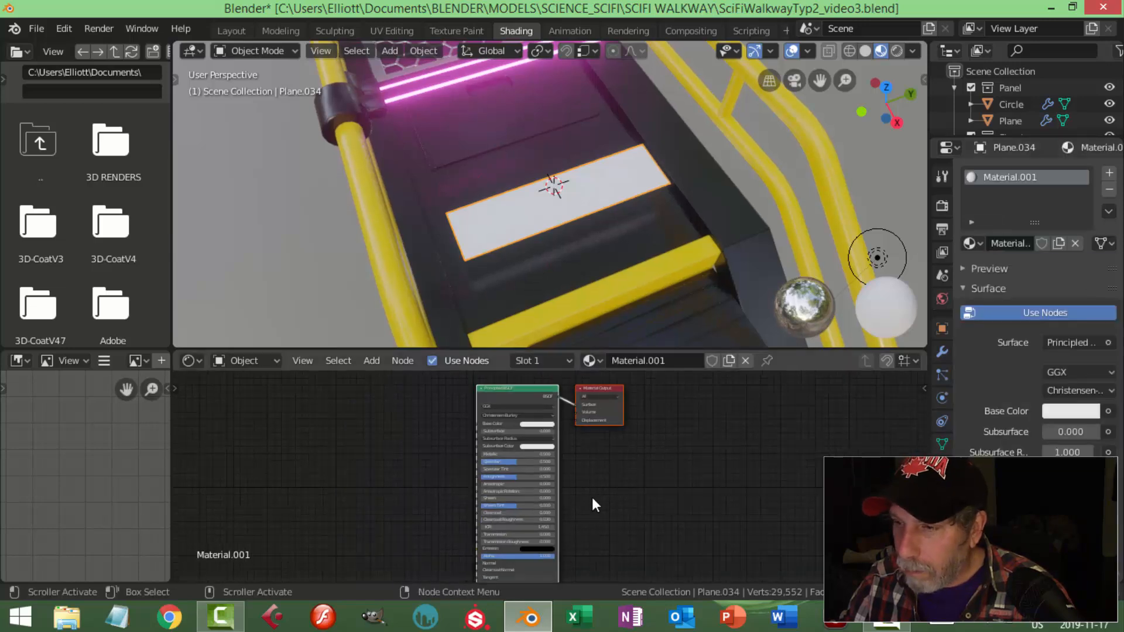
Enlarge the shader editor area and bring the strip's material nodes into close view.
shift+middle_drag(679, 467, 712, 487)
scroll(682, 483, up, 5)
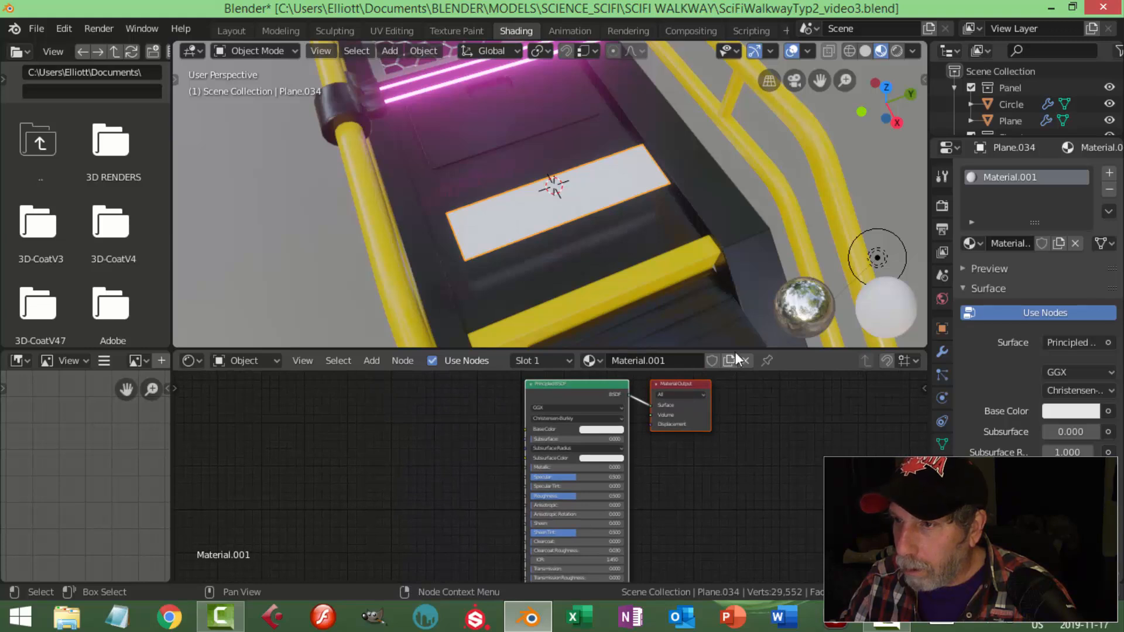
drag(743, 349, 755, 251)
scroll(757, 330, up, 2)
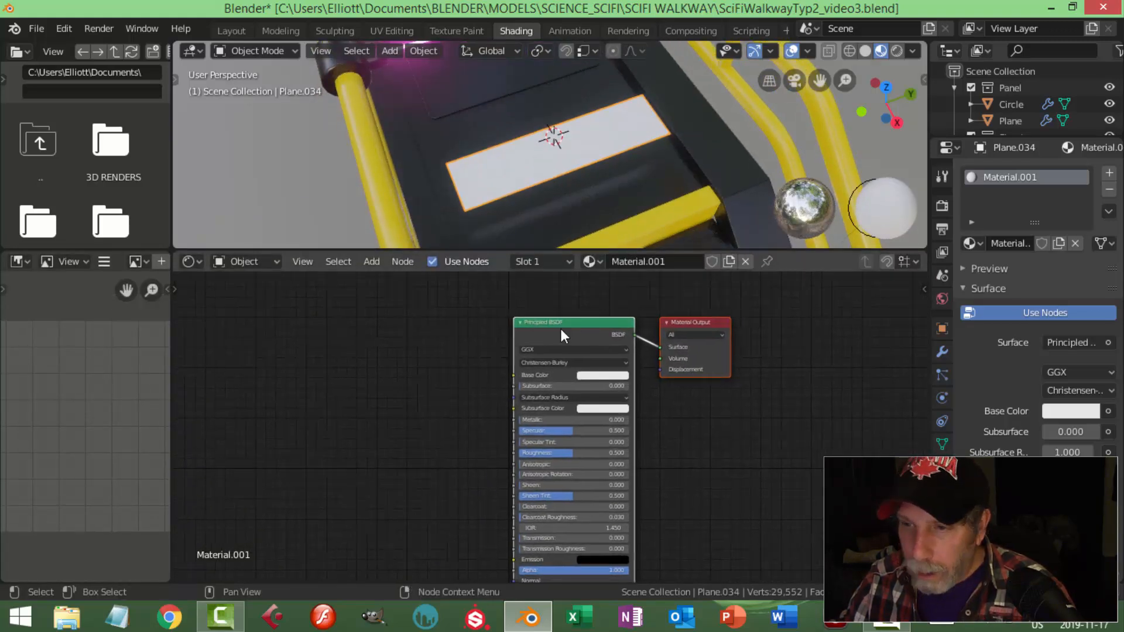
Add a Wave Texture node to the left of the Principled BSDF node.
click(320, 329)
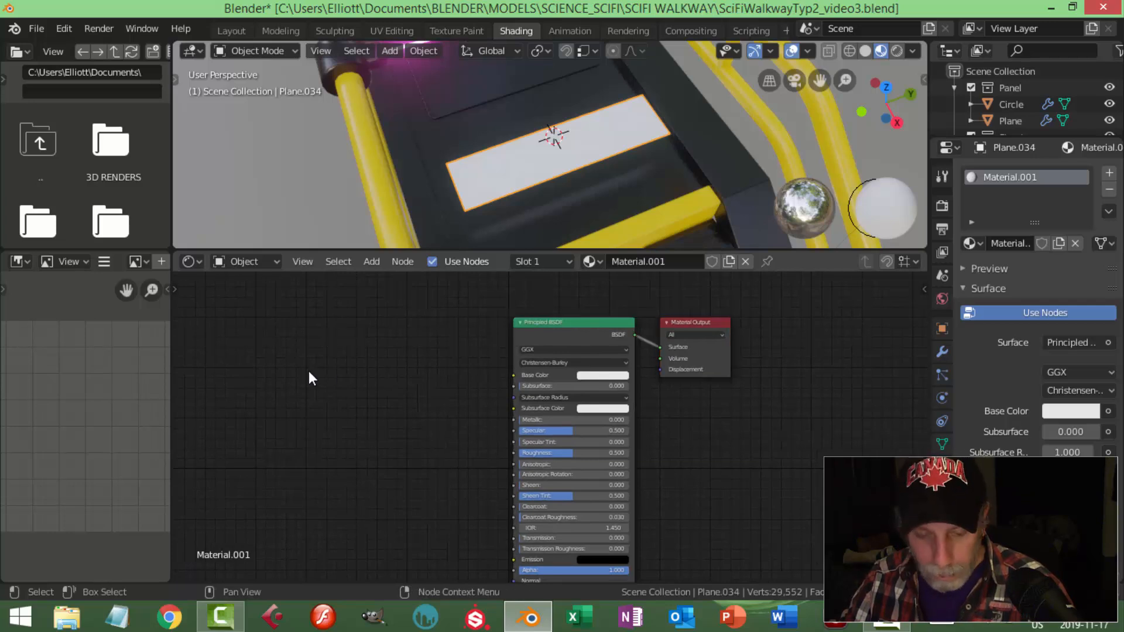
key(shift+a)
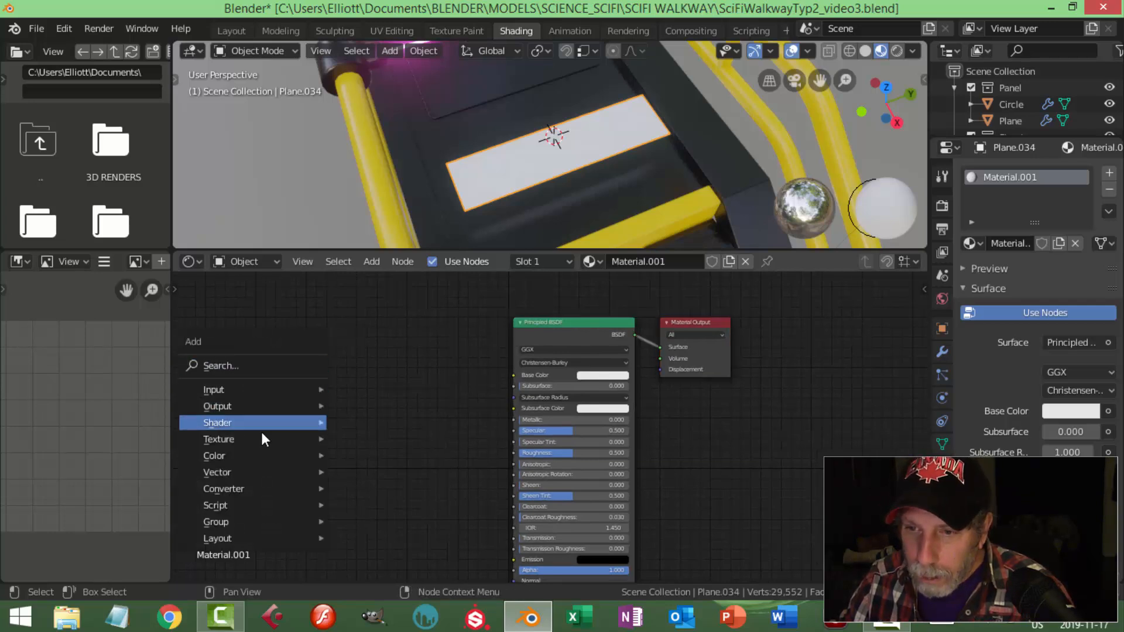
mouse_move(262, 437)
click(355, 438)
click(285, 404)
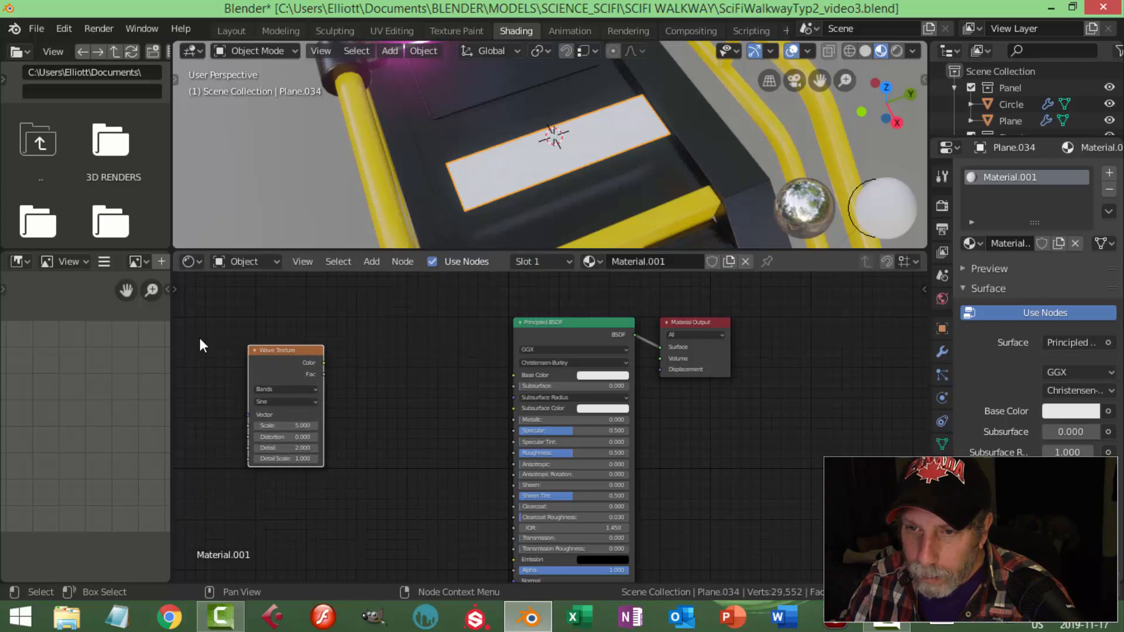
Join the image editor area into the shader editor and the file browser area into the 3D viewport.
right_click(170, 343)
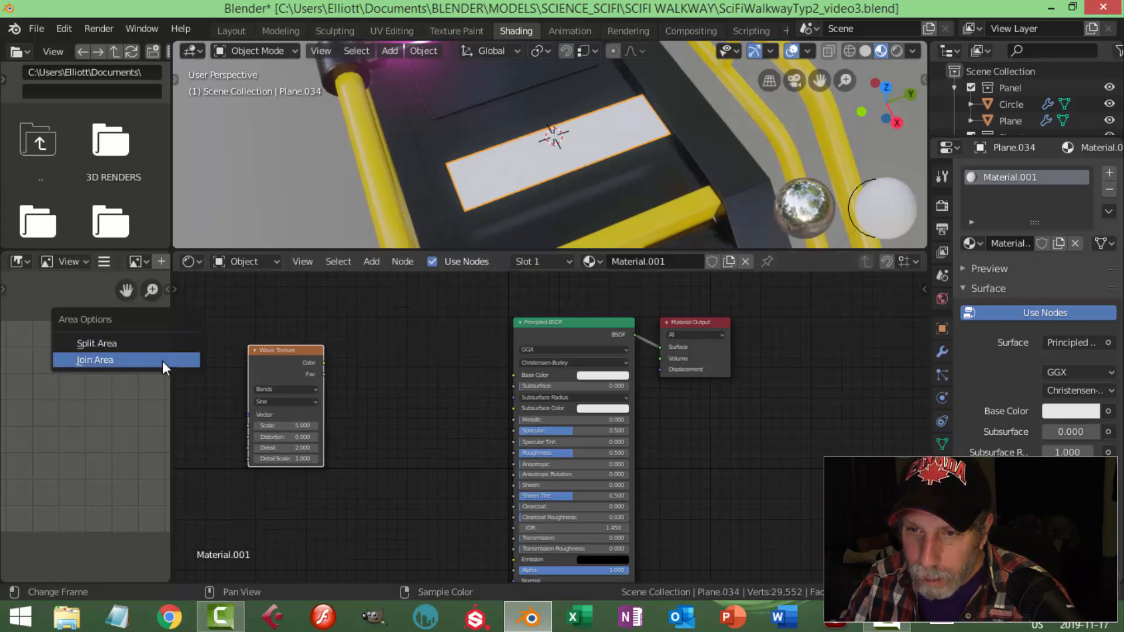
click(163, 361)
click(139, 406)
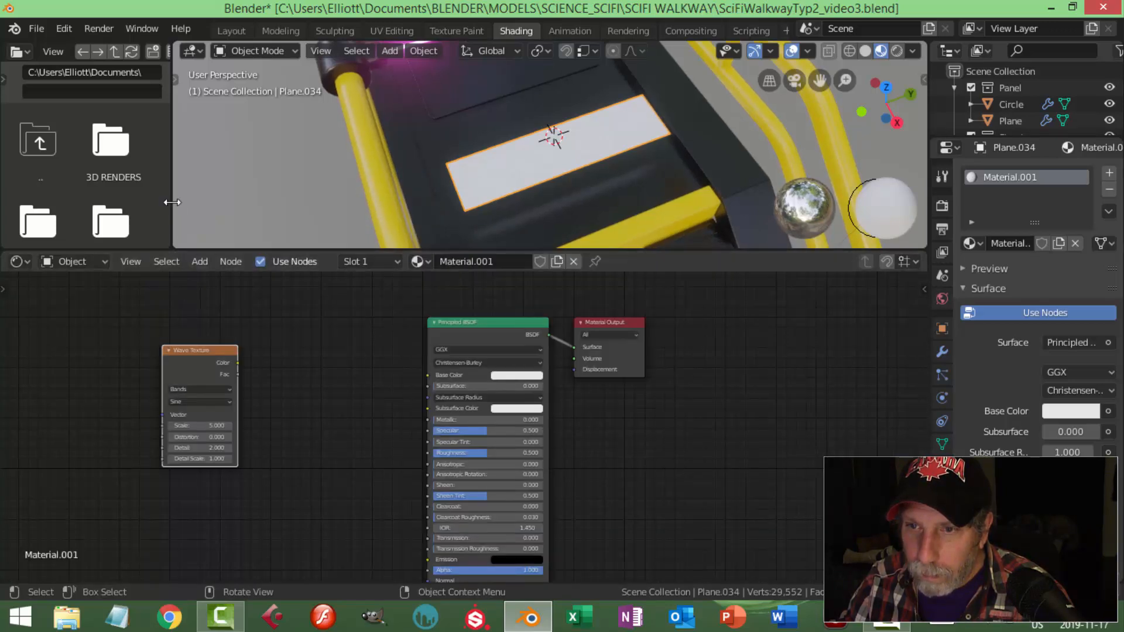
right_click(174, 202)
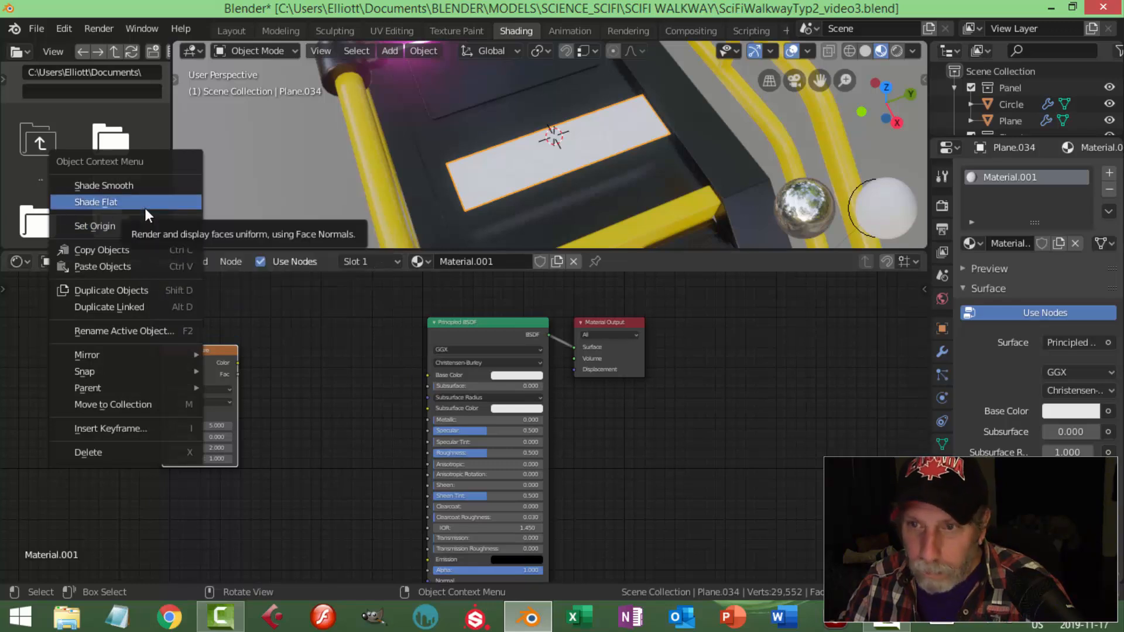
click(145, 205)
right_click(171, 179)
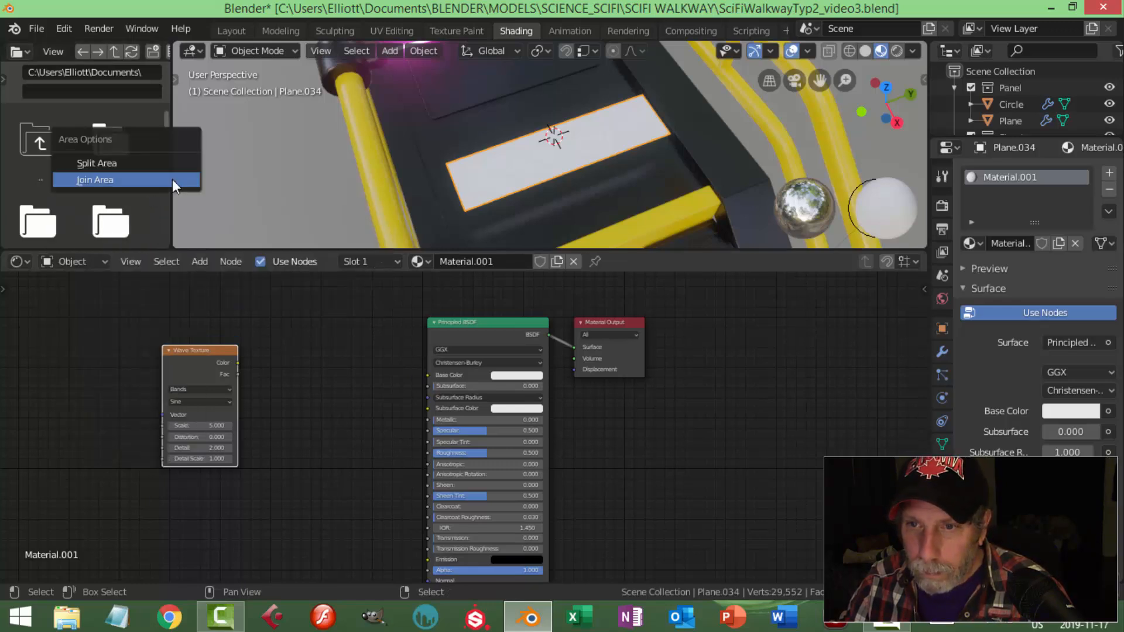
click(171, 179)
click(148, 155)
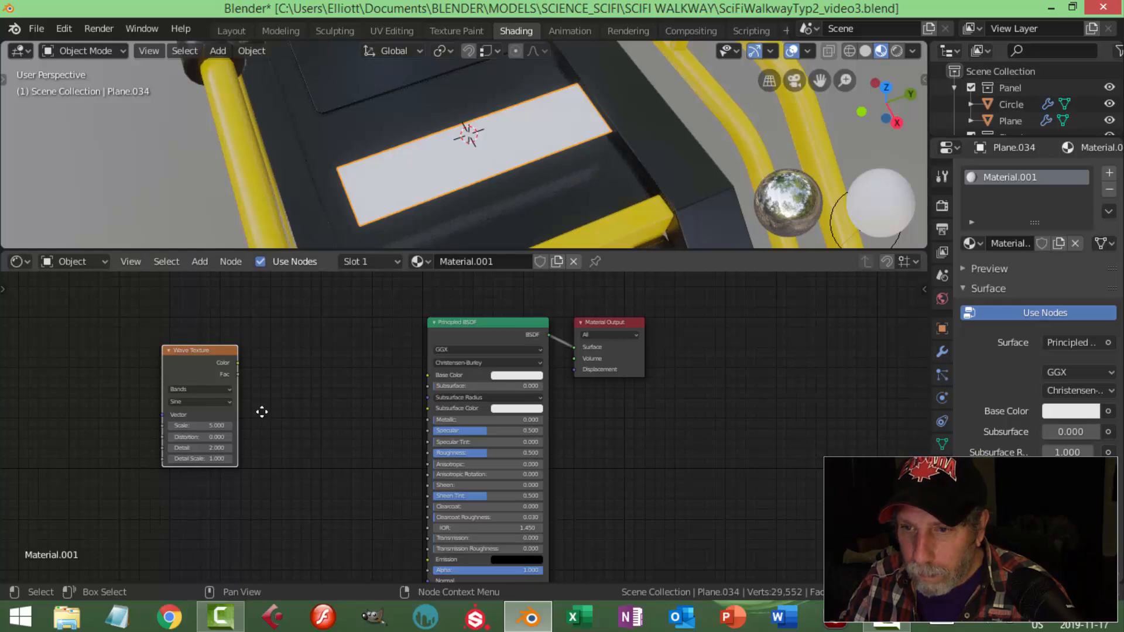
Move the Wave Texture node further left and add a ColorRamp node between it and the Principled BSDF.
scroll(328, 400, up, 2)
middle_drag(331, 399, 455, 399)
drag(274, 335, 157, 340)
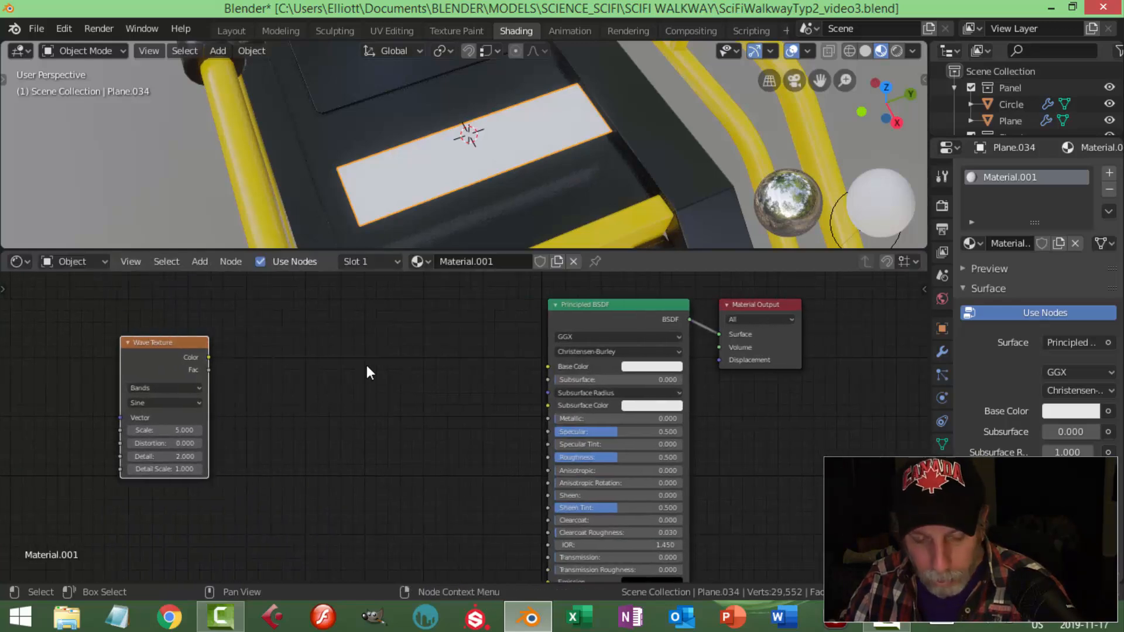
key(shift+a)
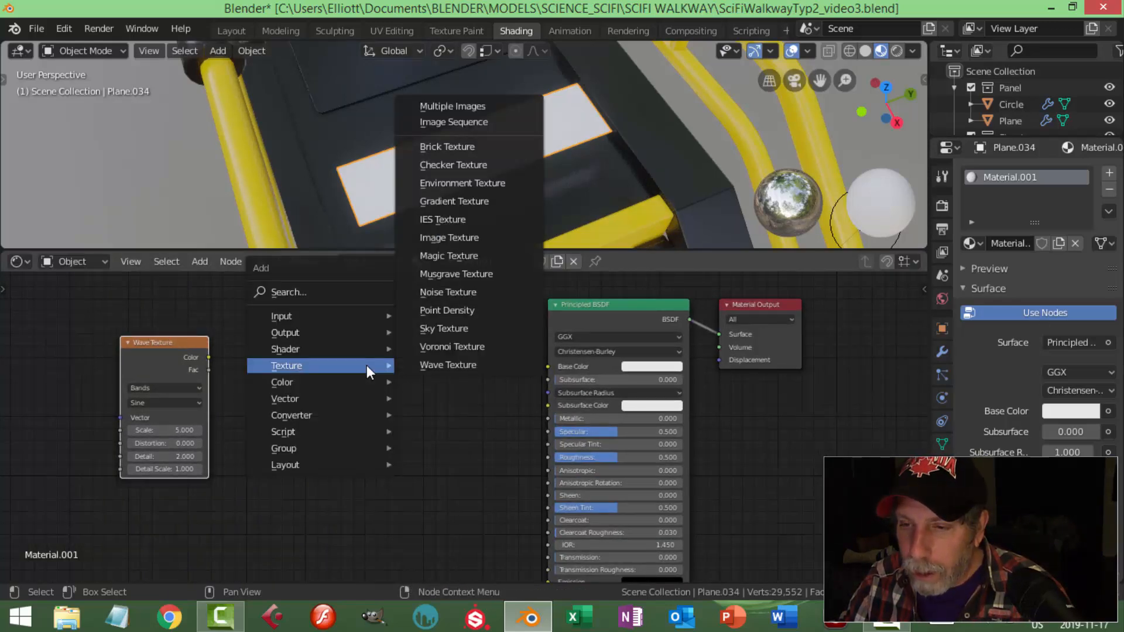
mouse_move(348, 414)
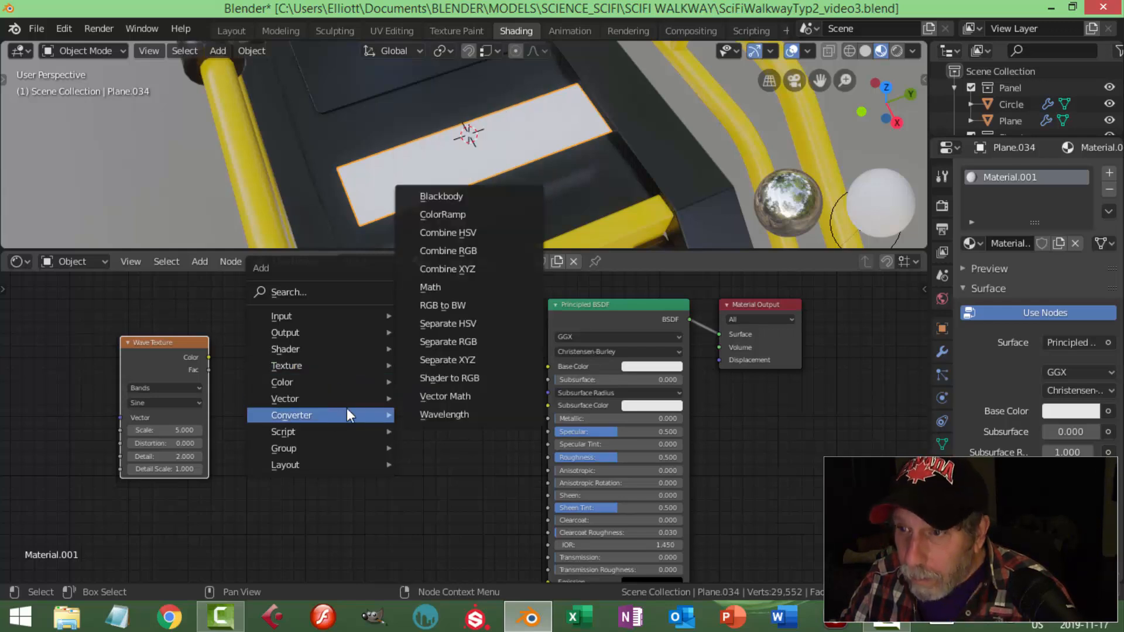
click(444, 214)
click(282, 328)
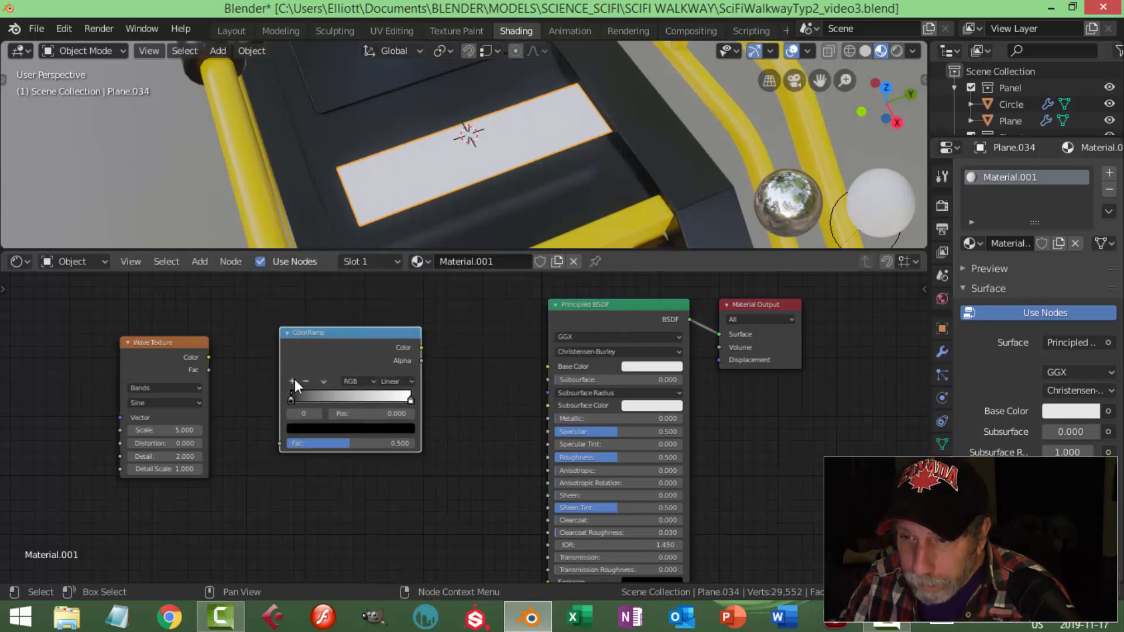
Set the ColorRamp's white end stop to the yellow sampled from the handrail.
click(410, 403)
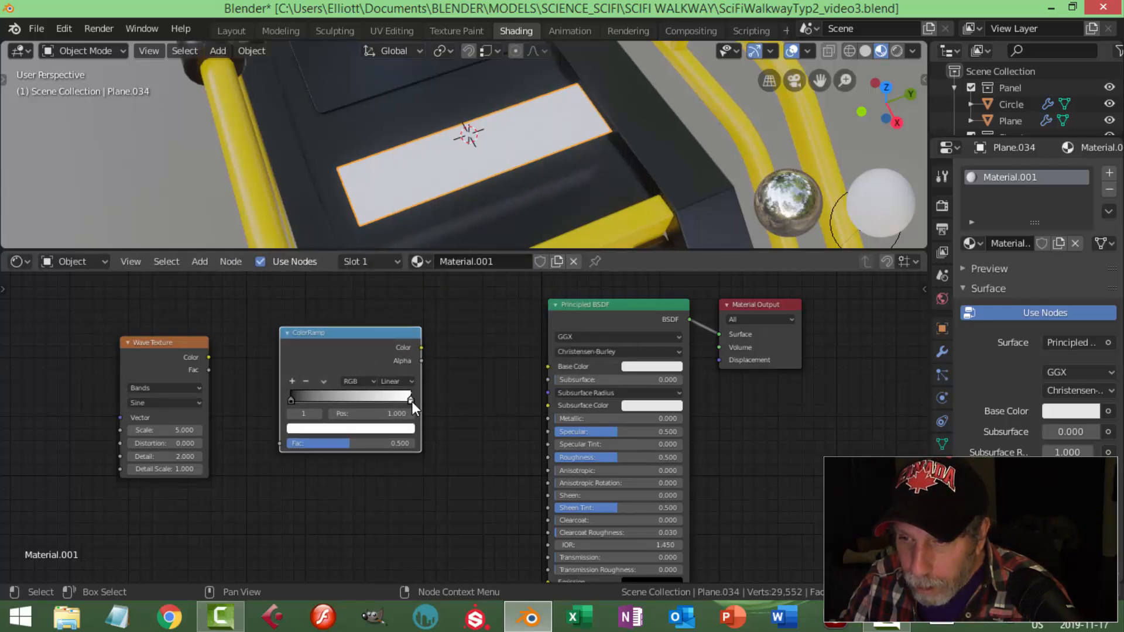
click(379, 428)
click(386, 376)
click(288, 222)
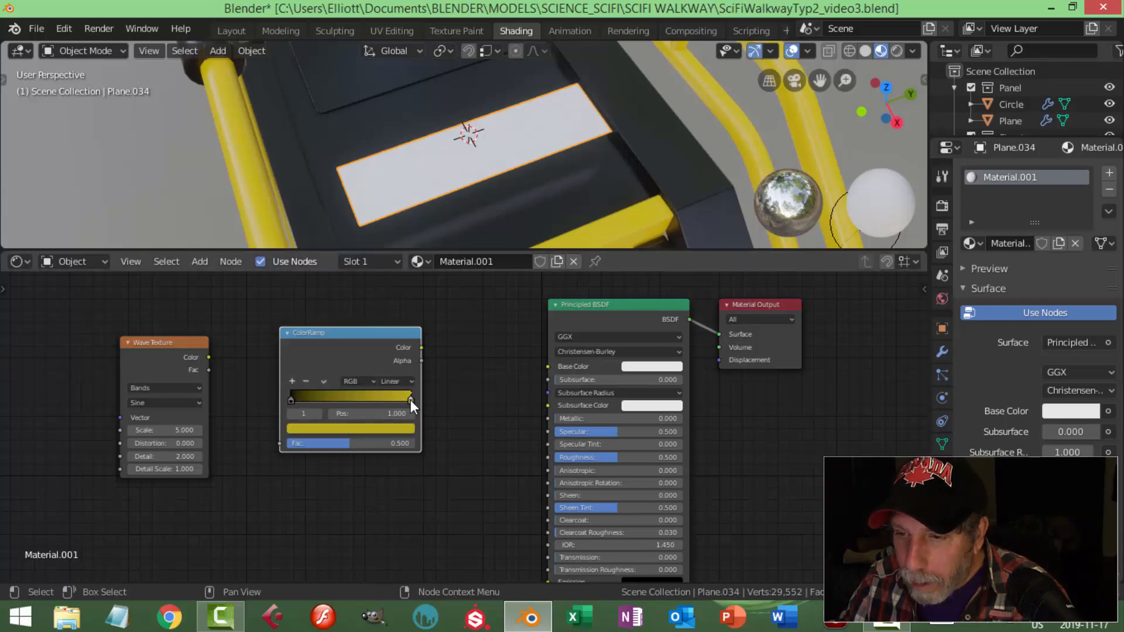
Resample the ColorRamp's yellow stop from the handrail and brighten it to a value of about 0.889.
click(380, 429)
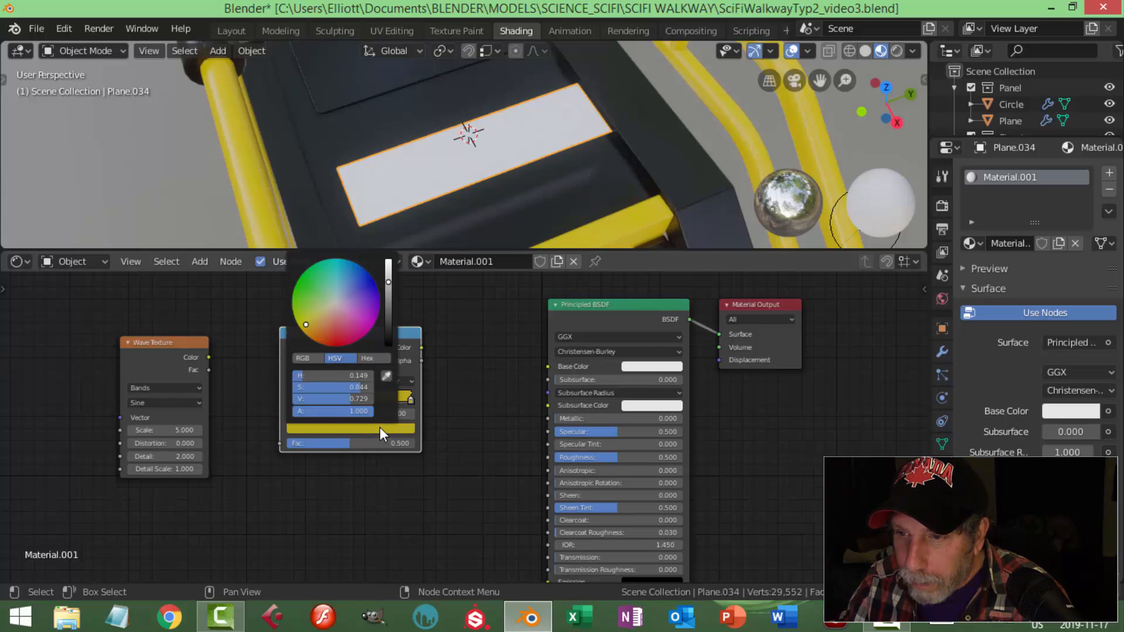
click(387, 375)
click(598, 229)
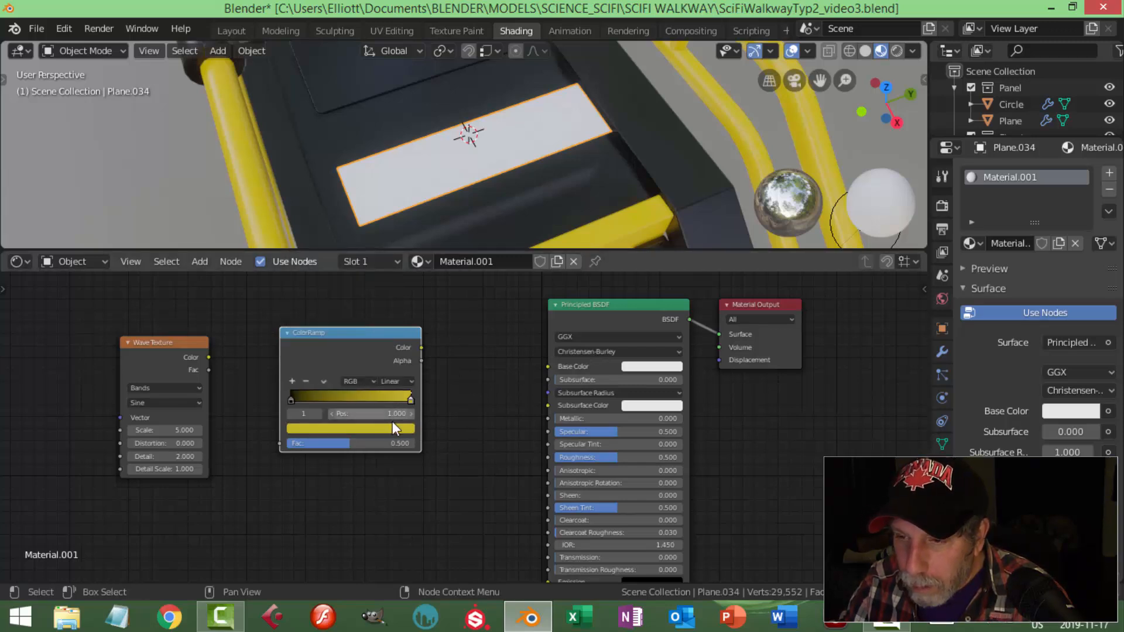
click(377, 430)
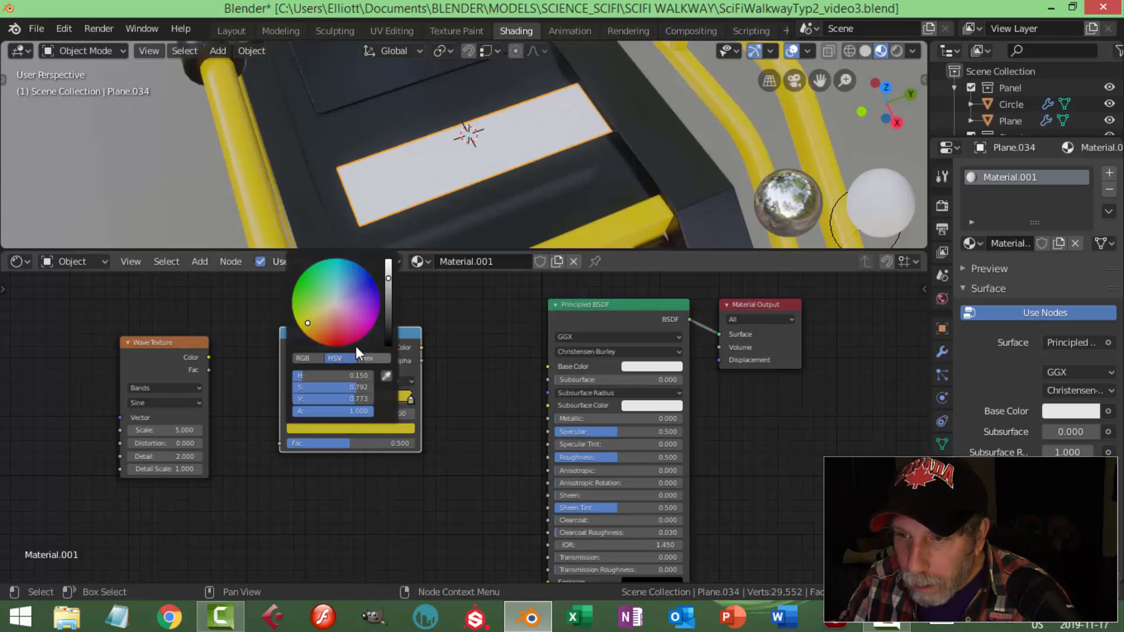
drag(389, 280, 388, 261)
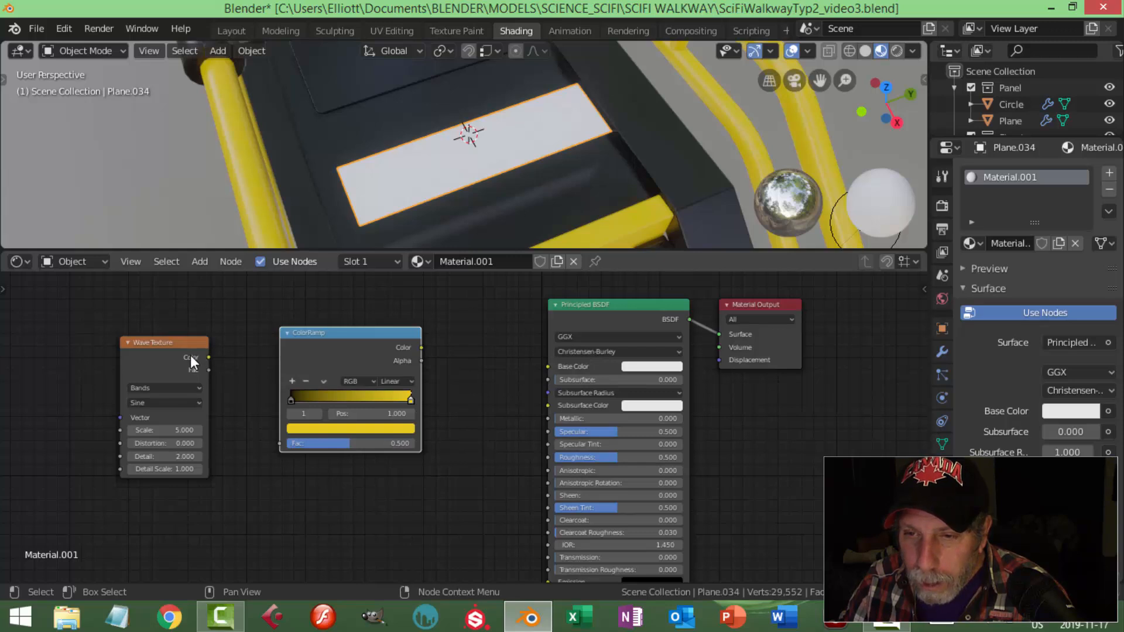
Add Texture Coordinate and Mapping nodes ahead of the Wave Texture and feed the UV output into the Mapping vector.
click(166, 342)
key(ctrl+t)
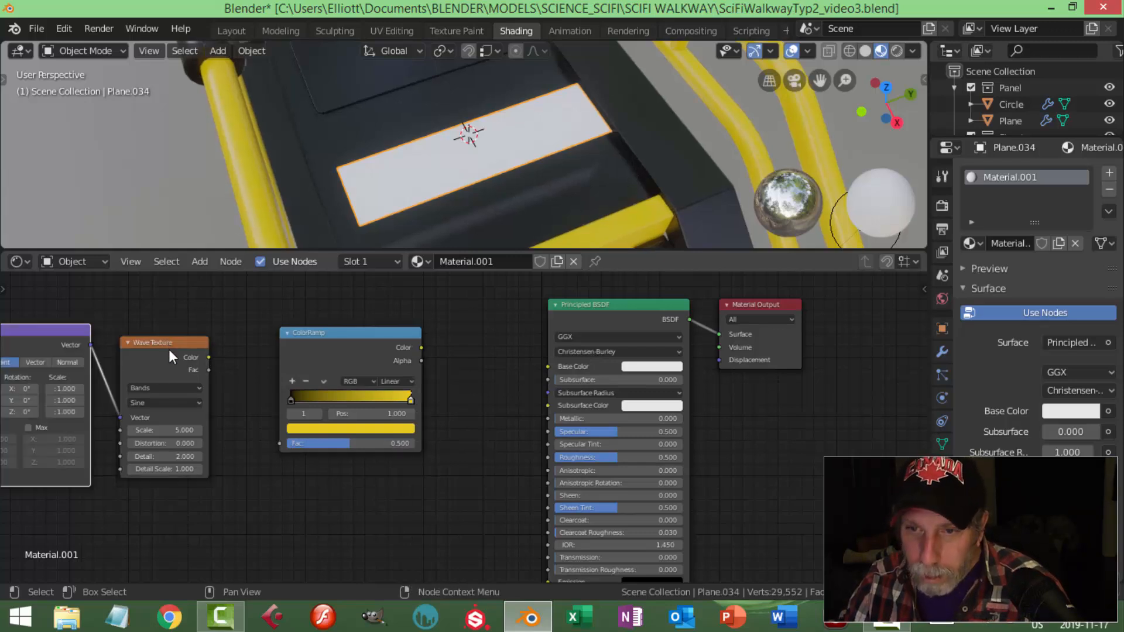
scroll(134, 369, down, 2)
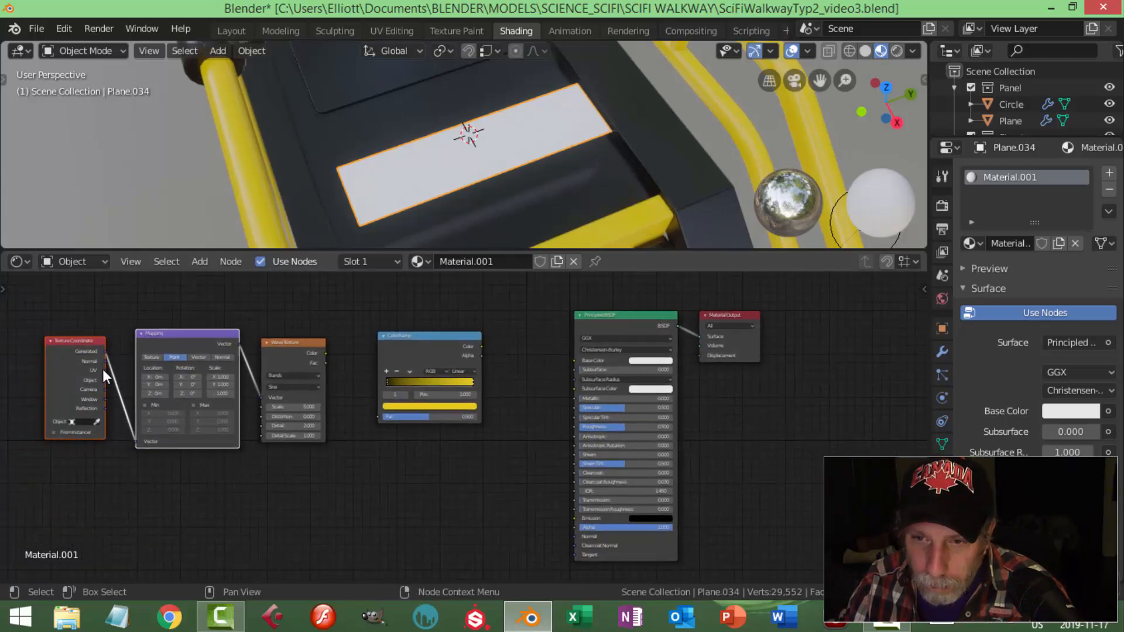
drag(106, 370, 138, 442)
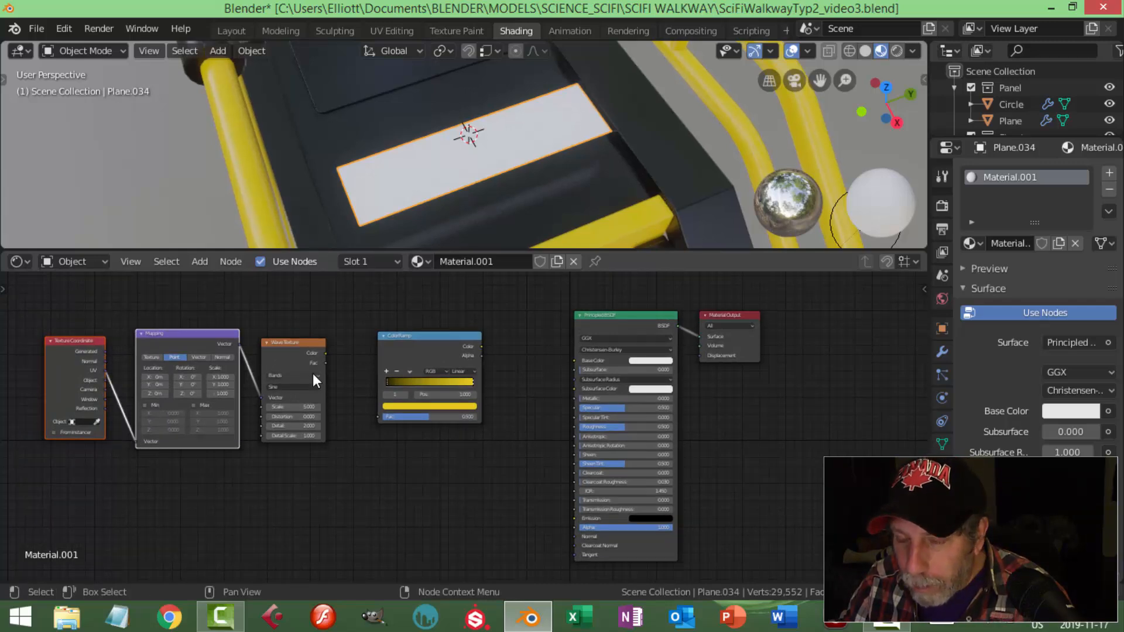
Link the Wave Texture's Color to the ColorRamp's Fac and the ColorRamp's Color to the Principled BSDF's Base Color.
scroll(345, 362, up, 1)
drag(302, 341, 359, 415)
drag(485, 333, 598, 348)
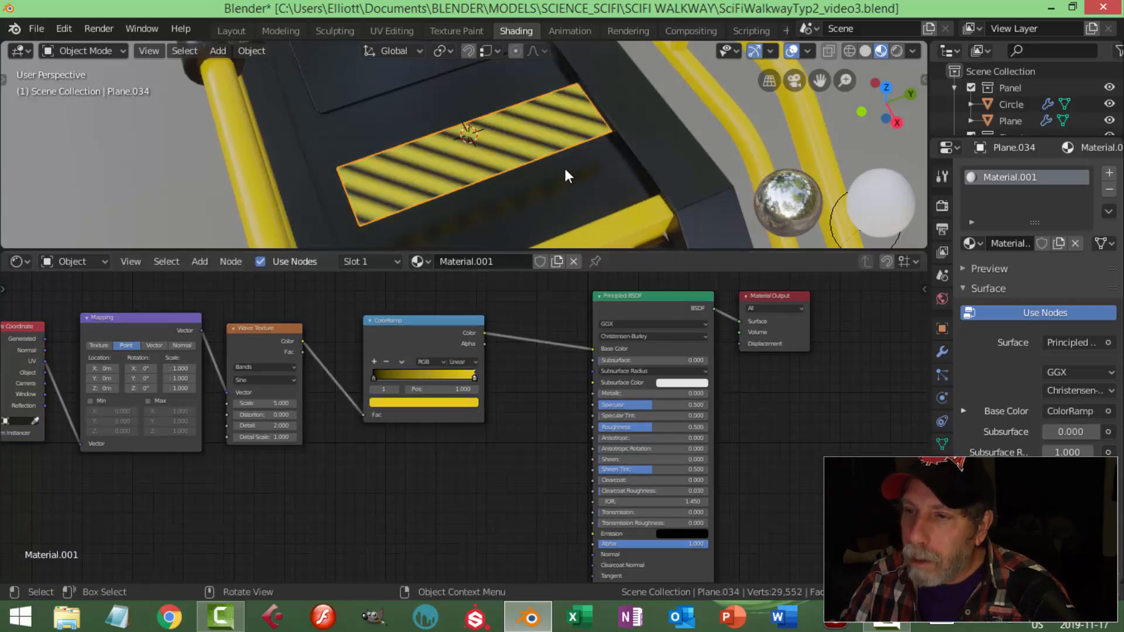
Move the ColorRamp's black stop to 0.686 and its yellow stop to 0.741, then shift the yellow to orange with hue 0.106.
scroll(563, 166, down, 1)
middle_drag(546, 177, 567, 186)
scroll(387, 478, up, 4)
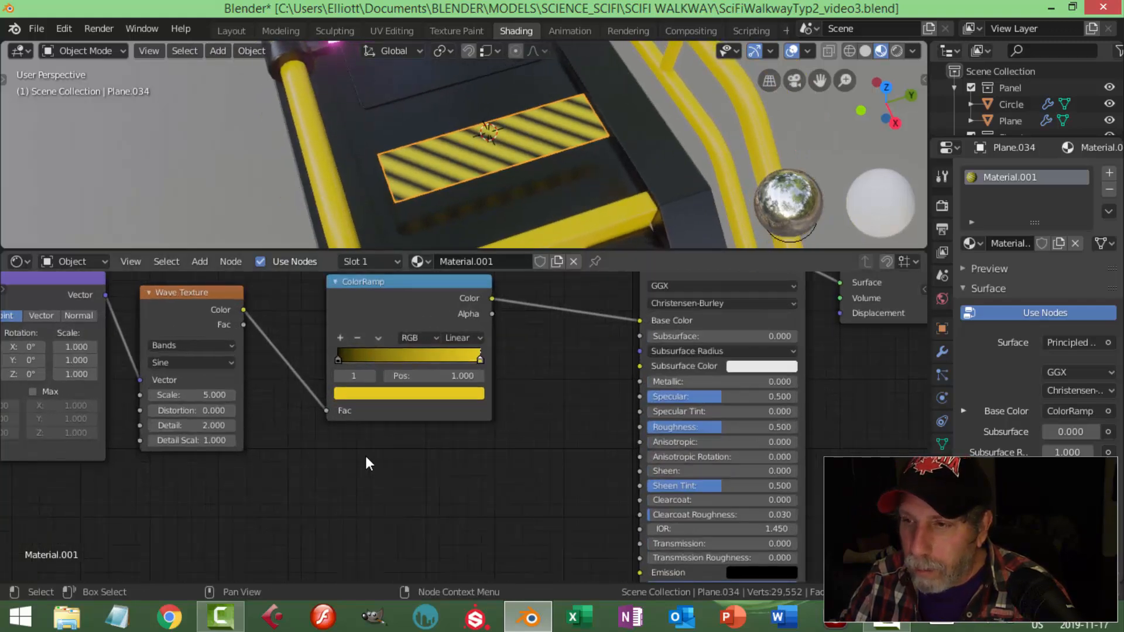
middle_drag(372, 453, 458, 453)
scroll(459, 235, up, 3)
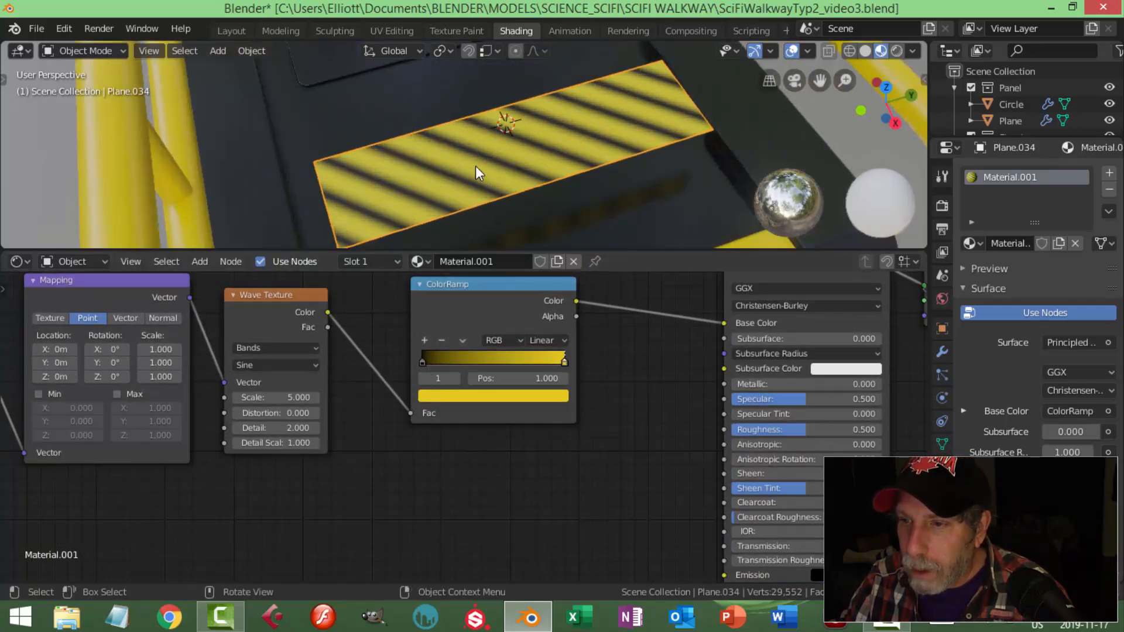
drag(423, 364, 515, 385)
click(411, 368)
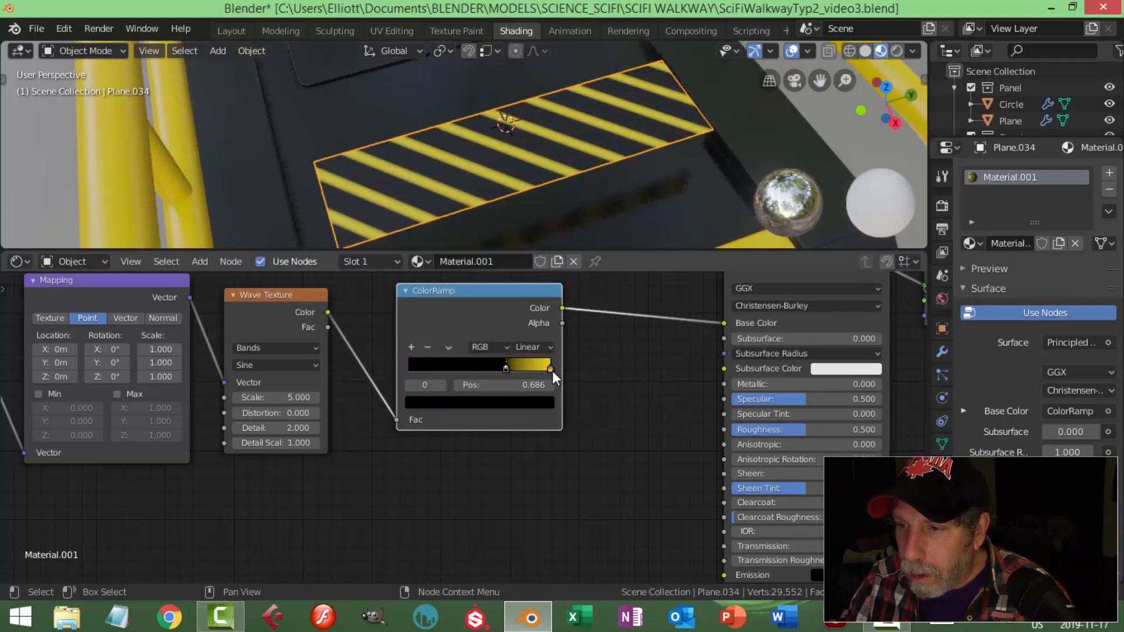
click(550, 368)
drag(514, 372, 511, 374)
click(507, 404)
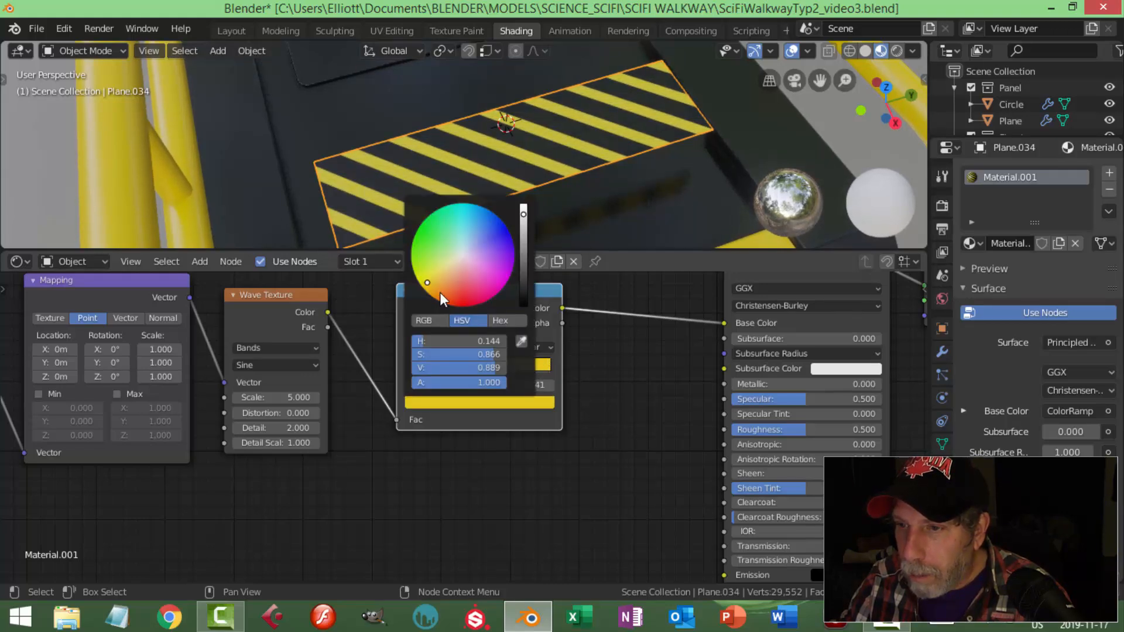
drag(434, 286, 431, 294)
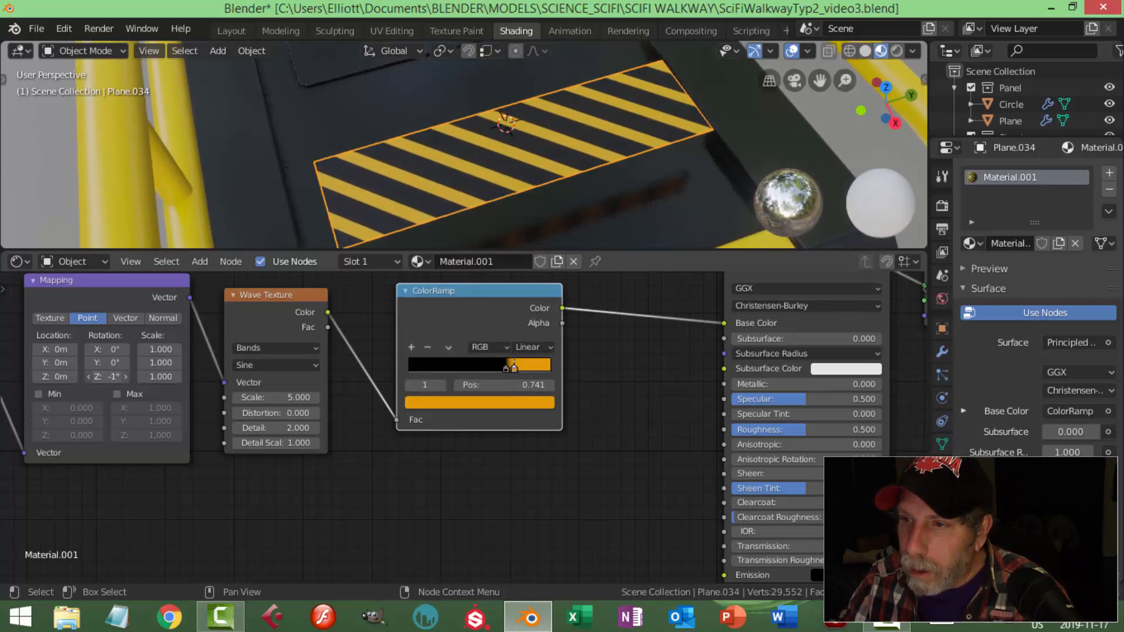
Set the Mapping node's Z rotation to 13.9° and the Wave Texture's scale to 2.700.
mouse_move(107, 377)
mouse_down()
mouse_move(117, 376)
mouse_move(101, 377)
mouse_up()
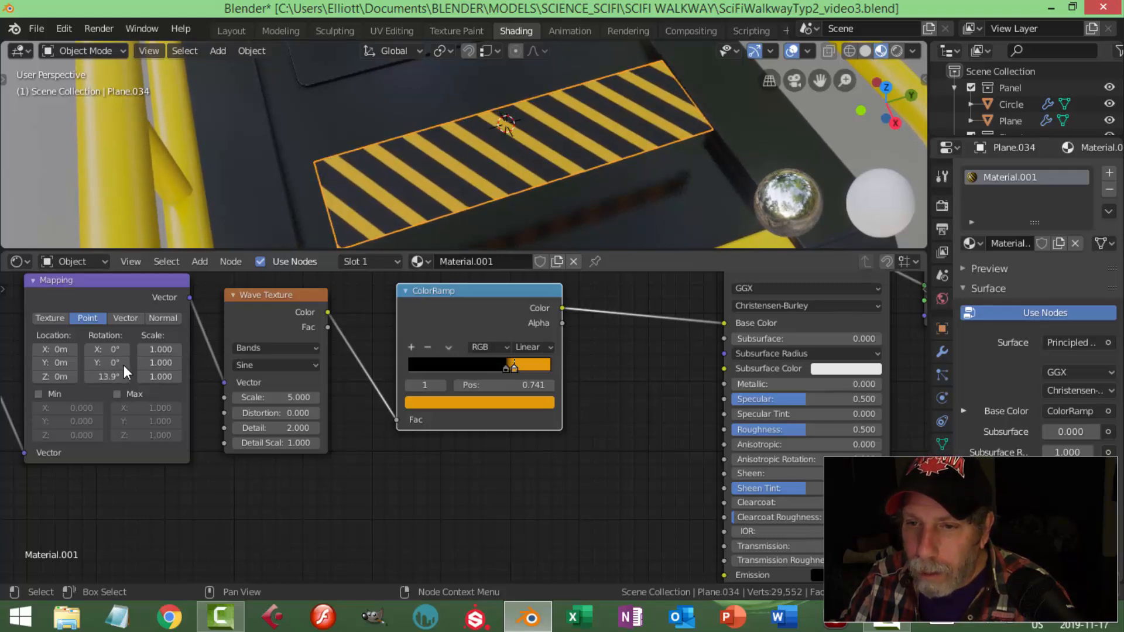
mouse_move(276, 398)
mouse_down()
mouse_move(286, 397)
mouse_move(262, 398)
mouse_up()
middle_drag(640, 138, 509, 234)
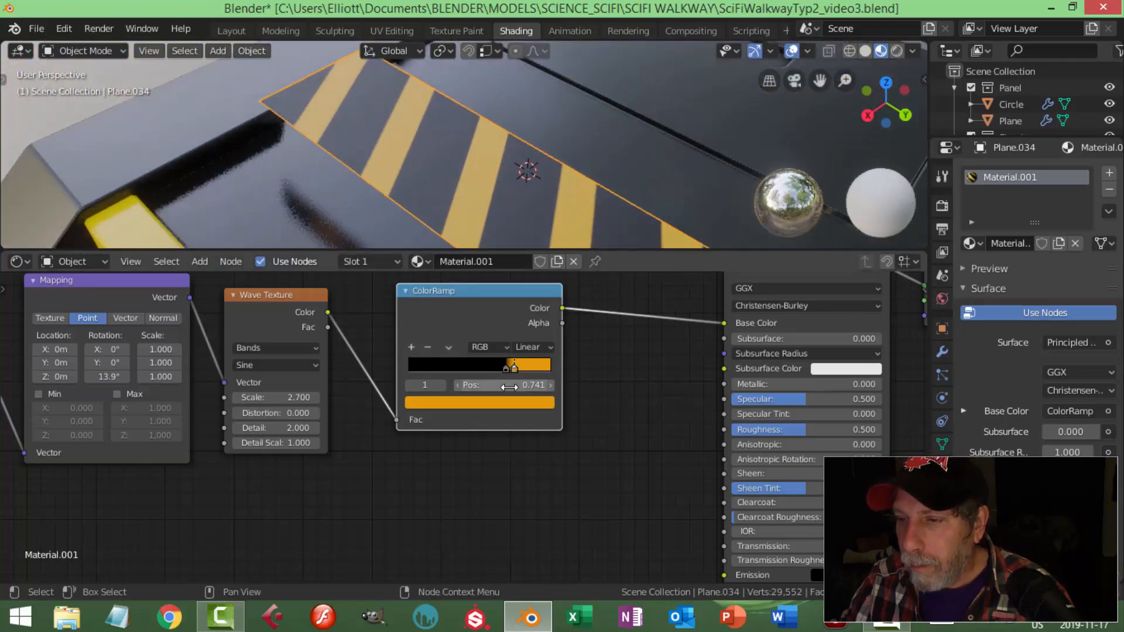
Shift the ColorRamp's orange stop toward golden yellow and set the Principled BSDF's Metallic to 1.000.
click(506, 401)
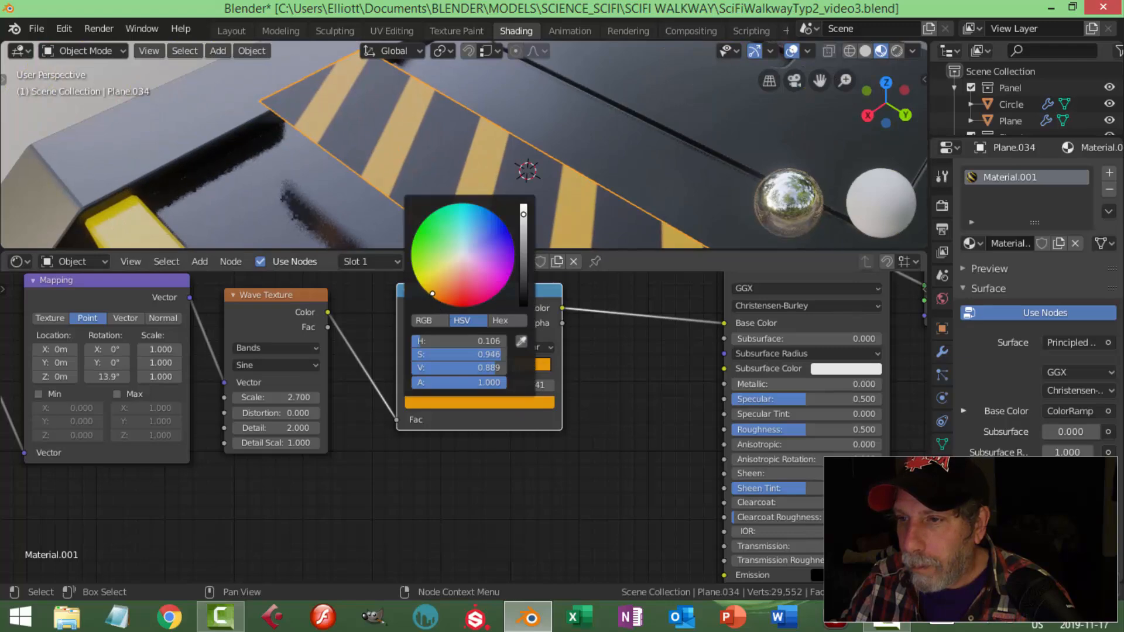
key(Home)
middle_drag(587, 240, 544, 196)
scroll(773, 492, up, 1)
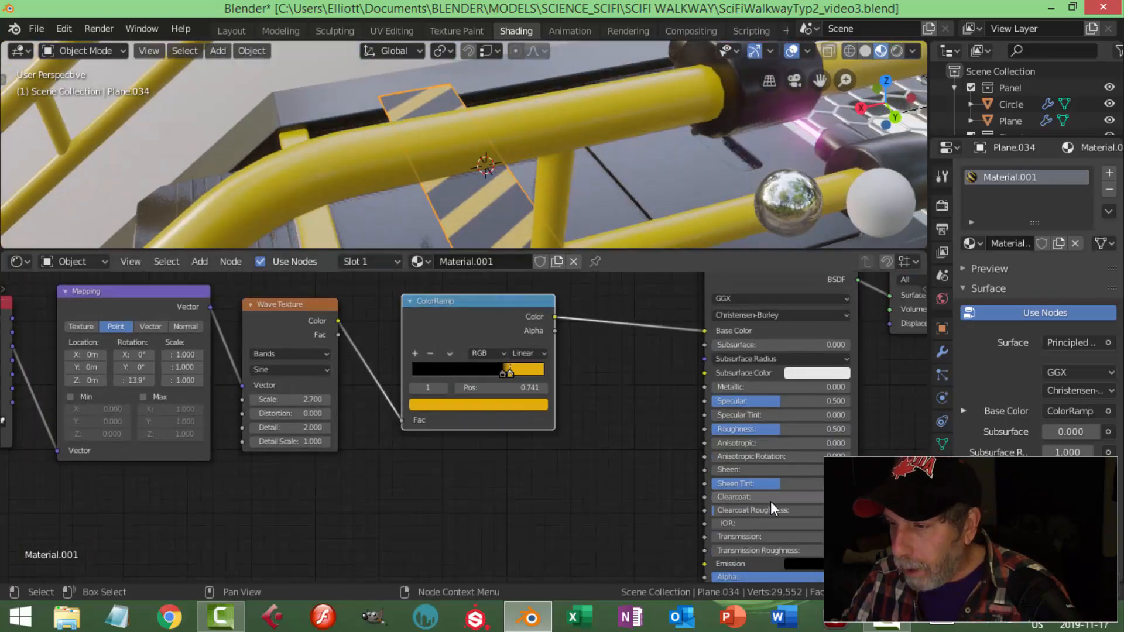
drag(732, 386, 843, 387)
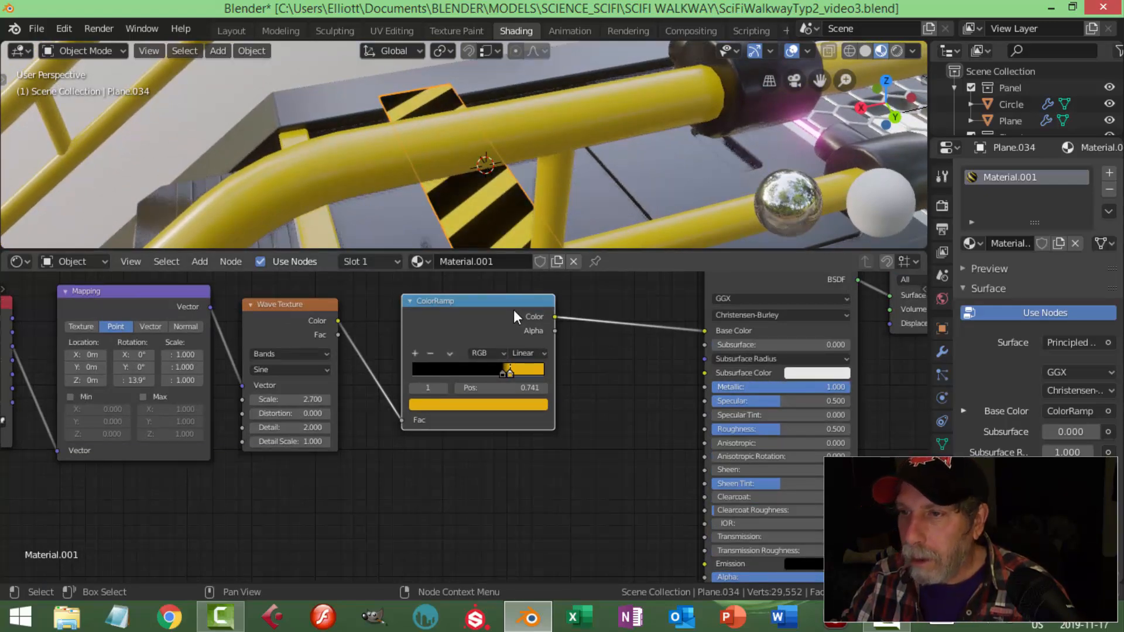
Select the striped plane and set its origin to its geometry.
scroll(515, 316, down, 3)
key(alt+a)
middle_drag(462, 168, 378, 111)
click(524, 176)
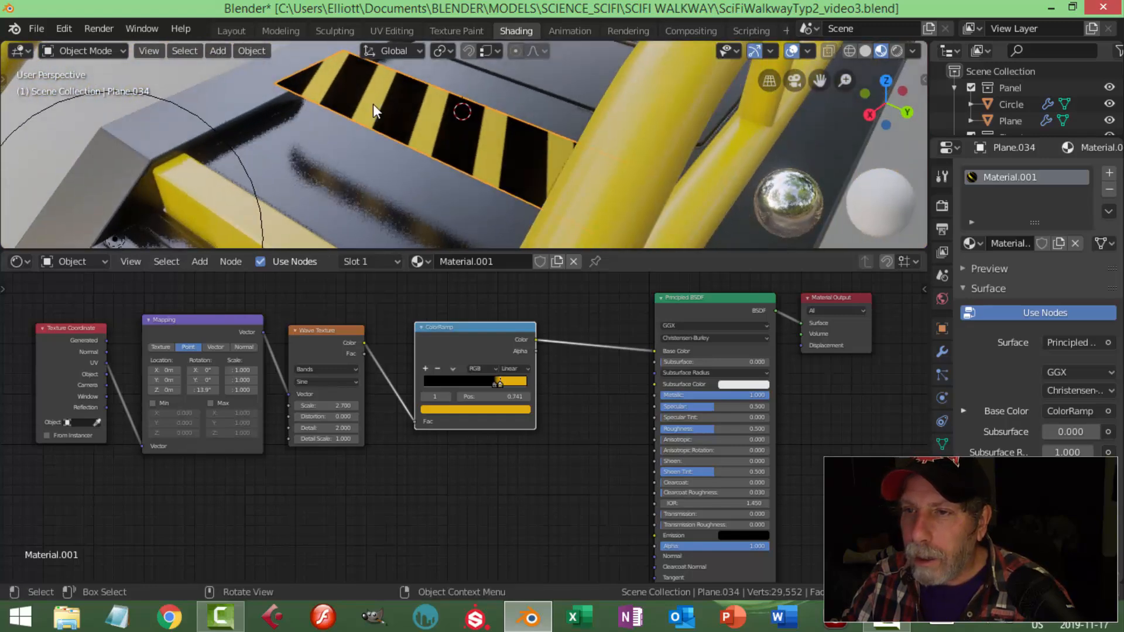
click(250, 51)
mouse_move(280, 88)
click(468, 104)
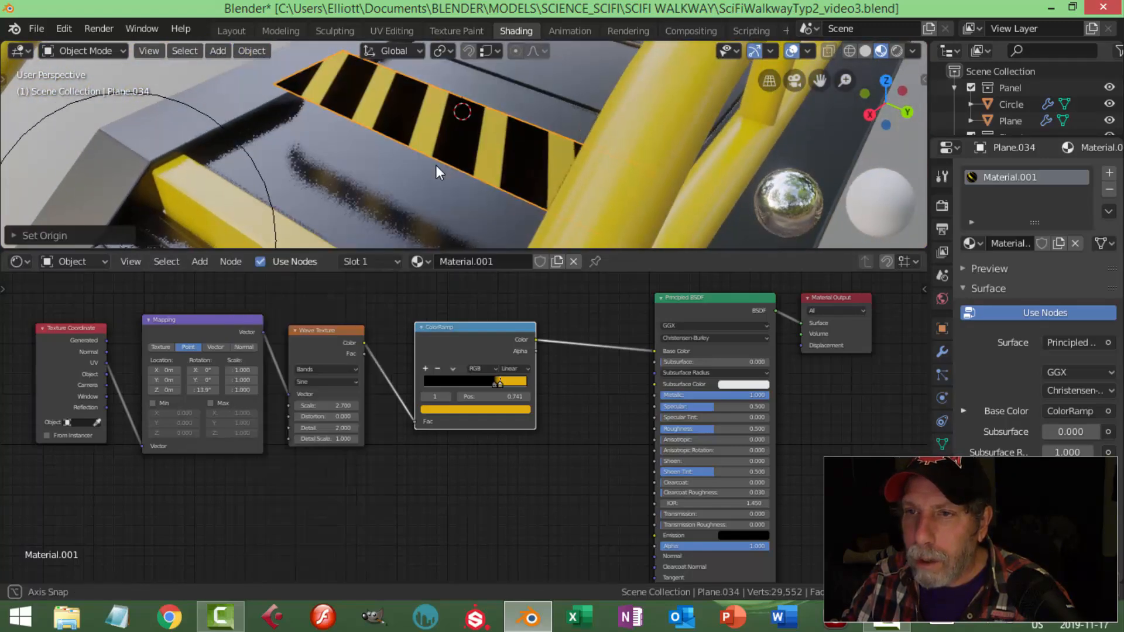
Switch to the Modeling workspace and show the striped plane on the landing with LookDev viewport shading.
click(282, 32)
middle_drag(453, 144, 388, 143)
key(Tab)
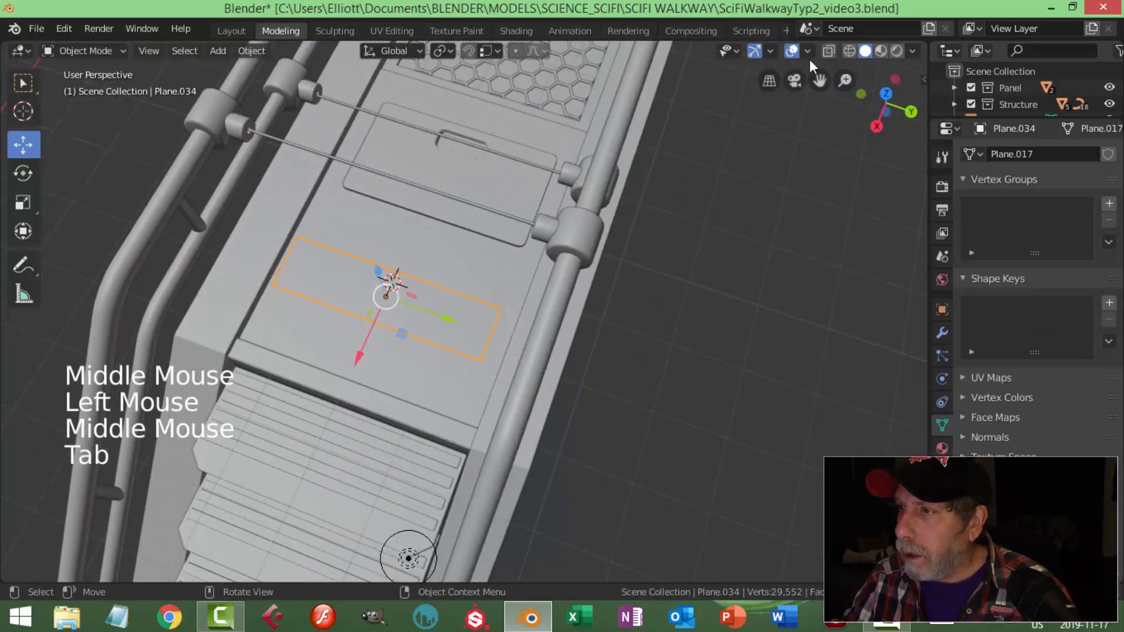
click(881, 51)
scroll(453, 316, up, 3)
middle_drag(453, 316, 451, 275)
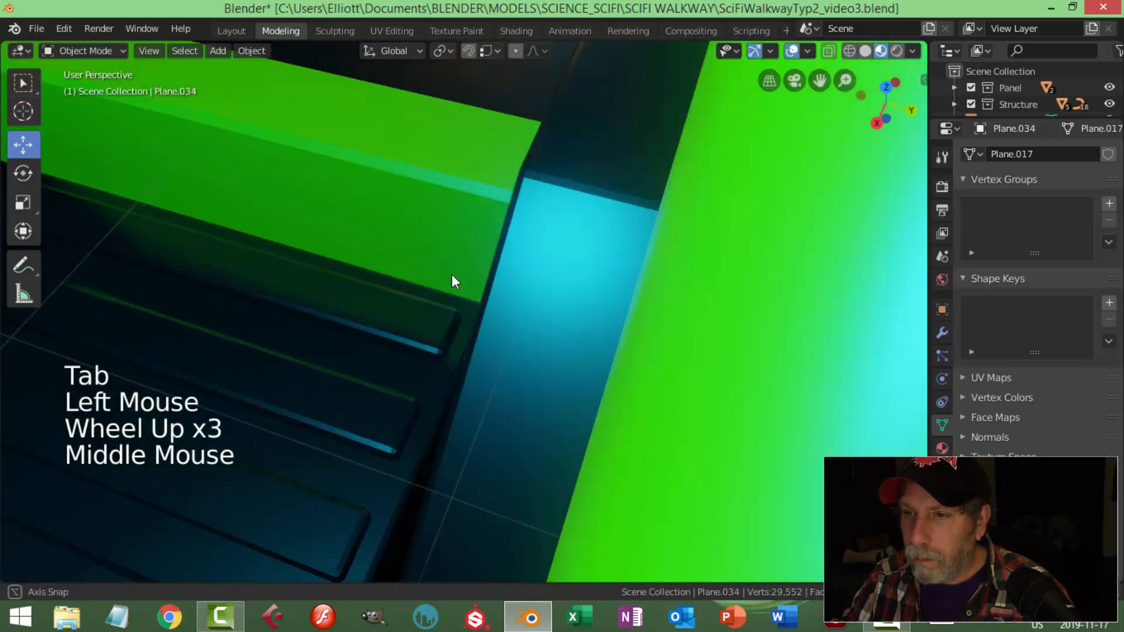
scroll(451, 275, down, 2)
shift+middle_drag(640, 272, 559, 265)
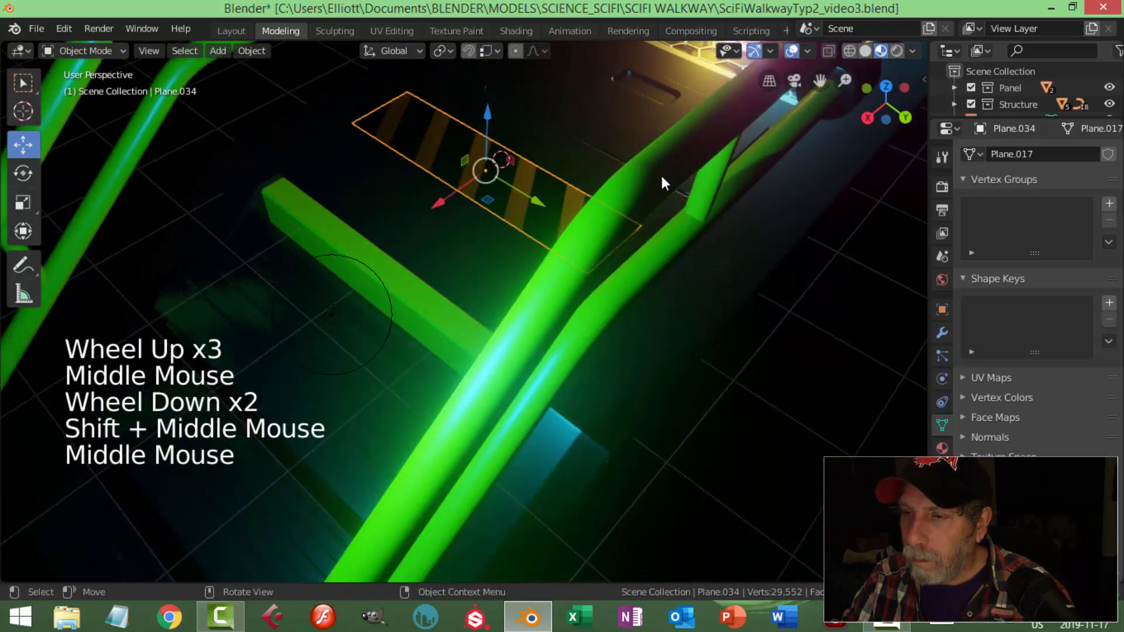
middle_drag(543, 191, 570, 195)
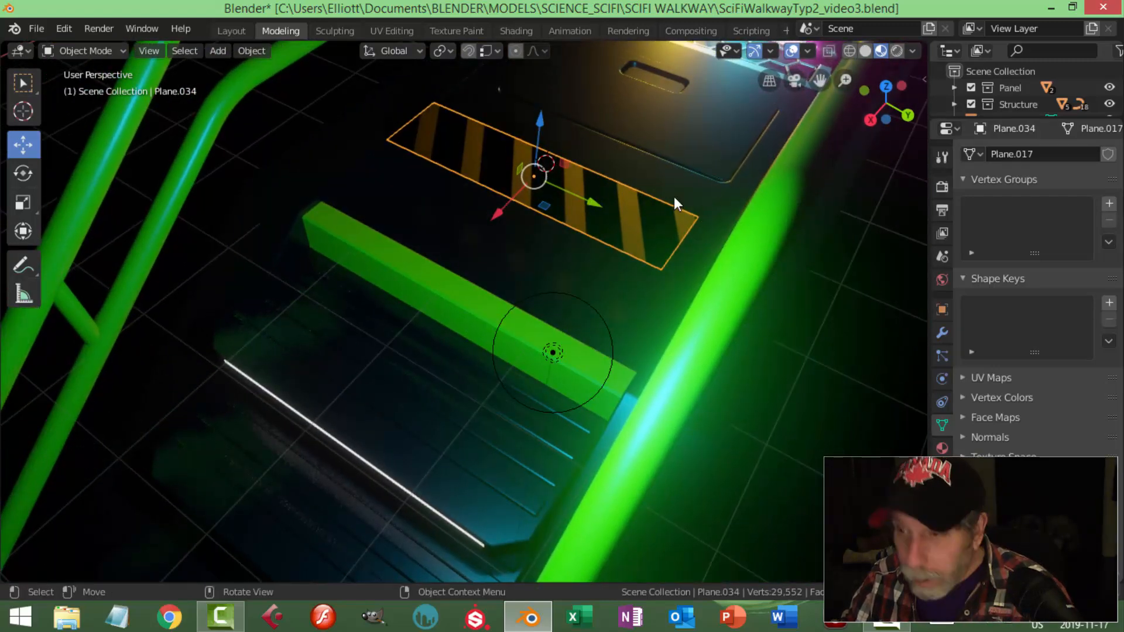
Add a new plane on the landing over the striped strip and raise its mesh about 0.01 m in Edit Mode.
key(shift+a)
mouse_move(674, 198)
click(724, 196)
middle_drag(612, 217, 605, 218)
key(Tab)
drag(541, 126, 539, 123)
middle_drag(539, 123, 604, 173)
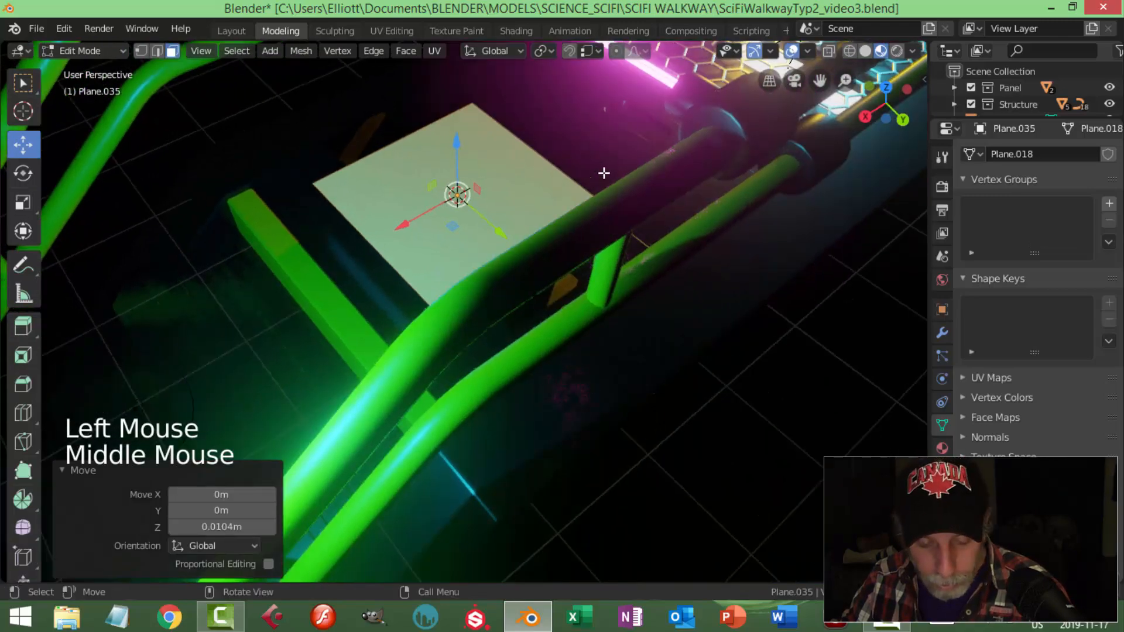
Scale the new plane narrower along X into a rectangle surrounding the striped strip.
key(s)
key(x)
click(527, 186)
Inset the rectangle's face in top view and delete the inner face, leaving a thin rectangular frame.
key(KP_7)
scroll(757, 196, up, 2)
shift+middle_drag(758, 193, 516, 116)
key(i)
click(675, 231)
key(x)
click(663, 262)
scroll(617, 208, down, 3)
scroll(629, 223, up, 2)
key(Tab)
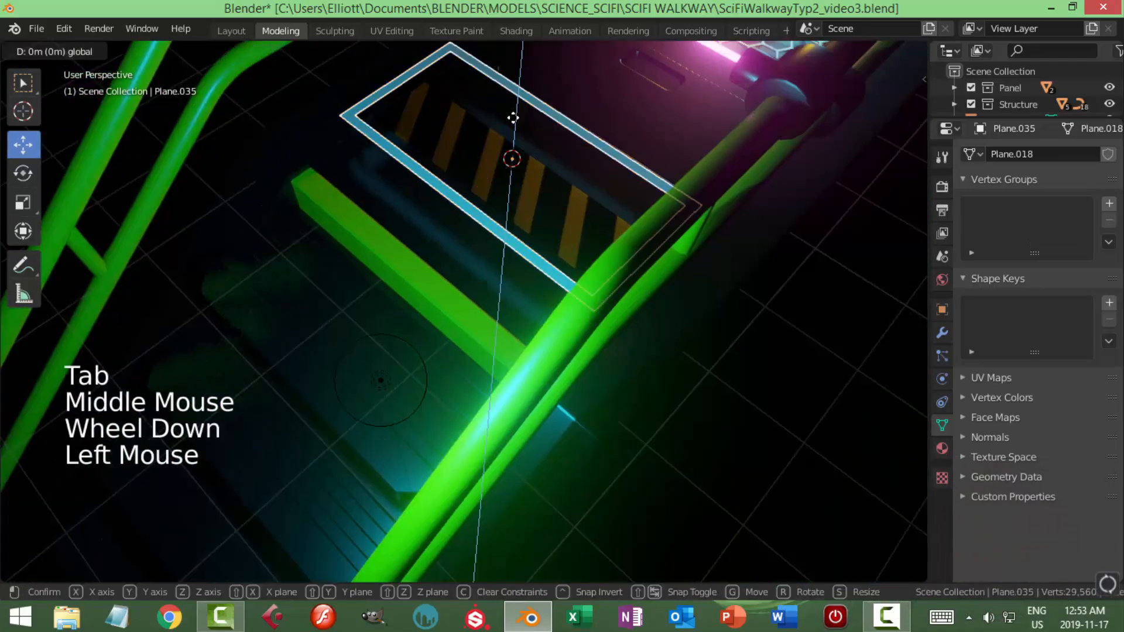
Lower the frame slightly along Z and rescale its whole mesh along X.
drag(515, 116, 511, 127)
middle_drag(511, 126, 622, 191)
key(Tab)
key(a)
key(s)
key(x)
click(569, 218)
Raise the frame's mesh slightly along Z and return to Object Mode.
middle_drag(568, 218, 535, 91)
drag(532, 84, 531, 78)
key(alt+a)
middle_drag(532, 78, 605, 168)
scroll(677, 163, down, 3)
scroll(604, 167, up, 2)
key(Tab)
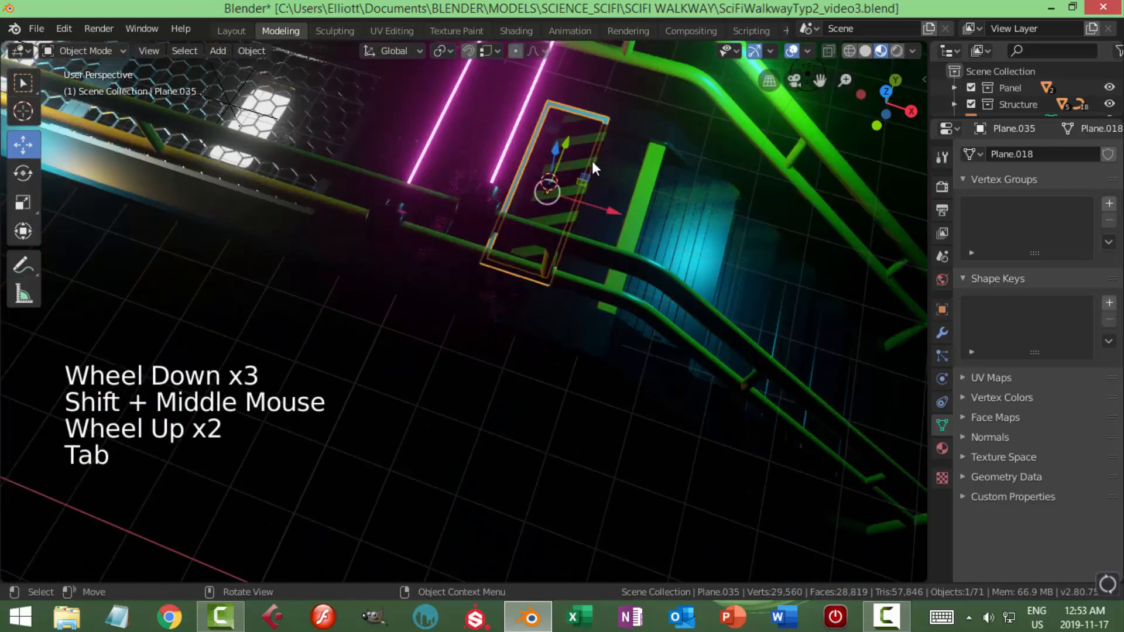
Isolate the frame and the striped plane by hiding all other objects.
shift+click(608, 130)
key(shift+h)
key(alt+a)
Turn off Scene Lights and Scene World in the LookDev viewport lighting.
click(912, 51)
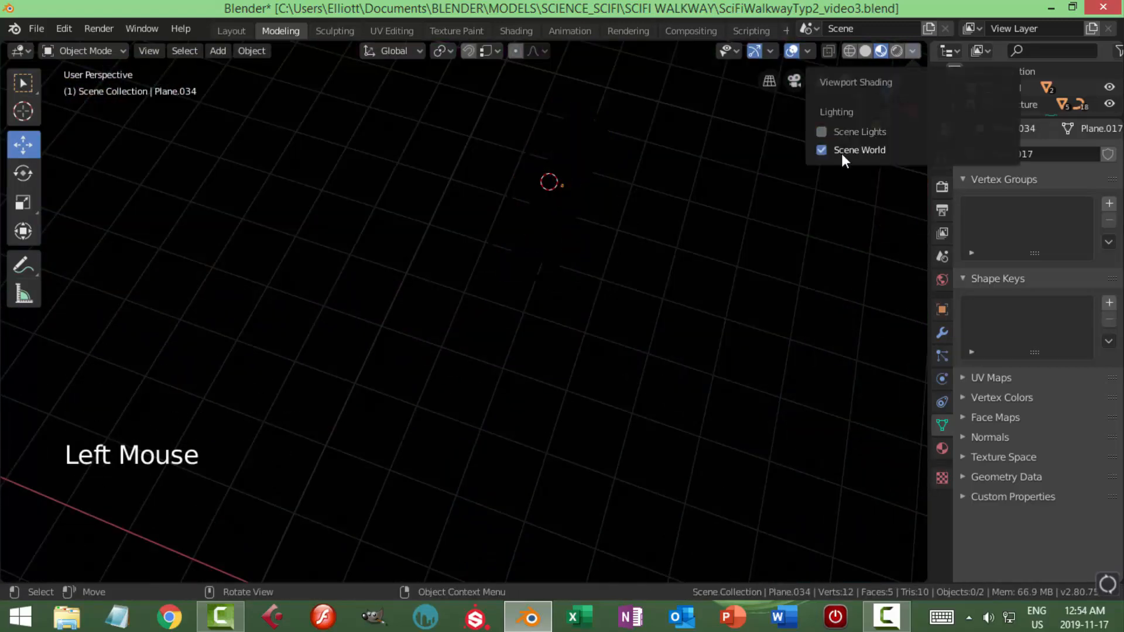
click(841, 151)
scroll(690, 155, up, 2)
middle_drag(685, 153, 634, 125)
scroll(629, 128, down, 3)
Select the frame, shift it along X to centre it around the strip, and raise it slightly along Z.
click(559, 125)
key(KP_Decimal)
middle_drag(616, 206, 667, 179)
drag(518, 321, 542, 319)
drag(492, 274, 497, 250)
In top view, move the vertices of the frame's positive-Y end inward to meet the end of the strip.
key(Tab)
key(a)
middle_drag(498, 249, 436, 275)
key(KP_7)
key(alt+a)
key(b)
drag(588, 225, 591, 175)
key(1)
key(alt+a)
key(b)
drag(489, 64, 489, 89)
Move the vertices of the frame's negative-Y end inward toward the other end of the strip.
key(alt+a)
key(b)
drag(597, 439, 398, 532)
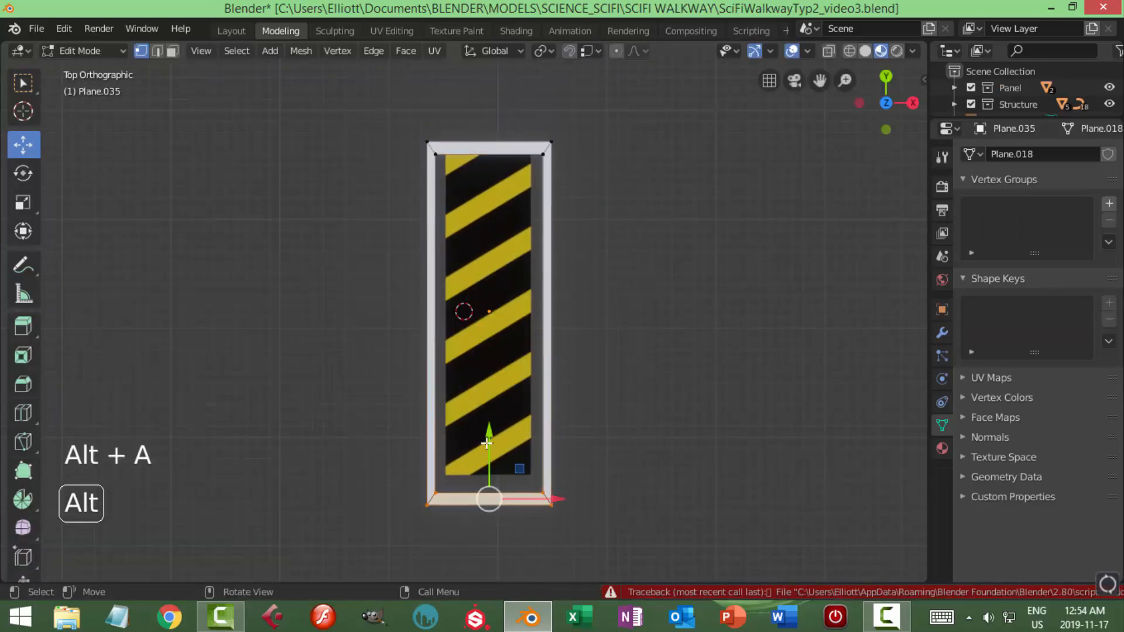
drag(489, 432, 490, 407)
Move the vertices of both long sides of the frame inward along X toward the strip's edges.
key(alt+a)
key(b)
drag(401, 107, 459, 510)
drag(480, 312, 494, 313)
key(alt+a)
key(b)
drag(521, 100, 611, 510)
drag(609, 314, 595, 314)
Scale the frame's inner vertices along X to adjust the side borders and return to Object Mode.
key(alt+a)
key(b)
drag(442, 147, 533, 485)
key(s)
key(x)
click(618, 460)
key(Tab)
Assign an existing scene material to the frame around the strip.
middle_drag(650, 455, 565, 336)
click(942, 448)
click(972, 224)
click(881, 265)
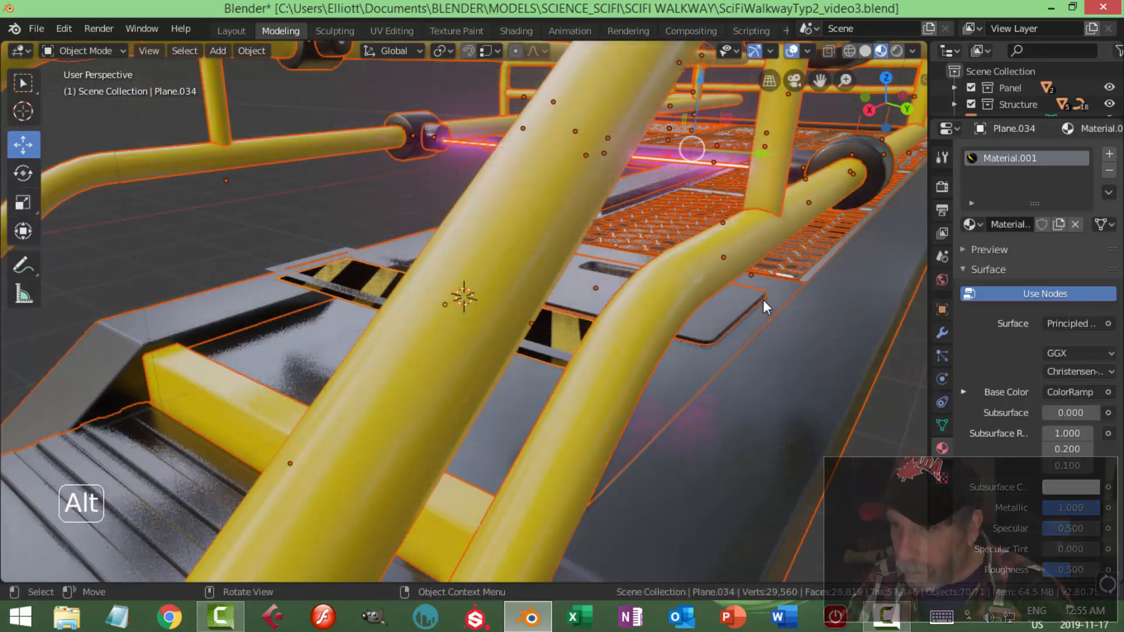
Move the striped plane 0.427 m down along Z.
middle_drag(763, 300, 627, 328)
drag(457, 230, 459, 293)
middle_drag(714, 390, 662, 412)
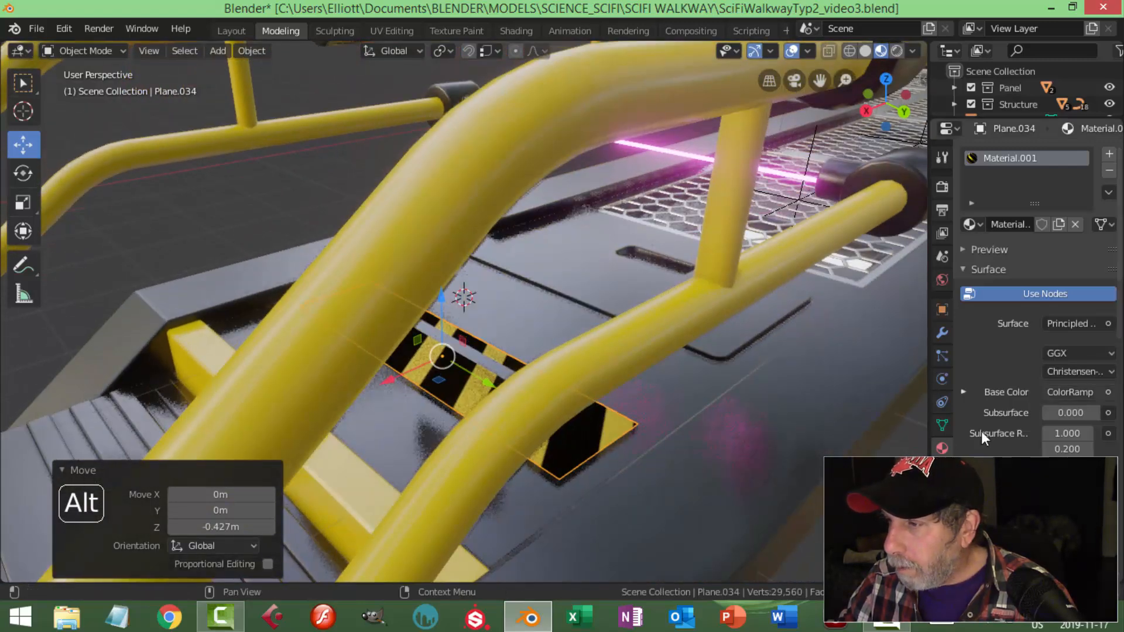
Add a Shrinkwrap modifier to the striped plane and pick Plane.035 as its target.
click(941, 333)
click(994, 154)
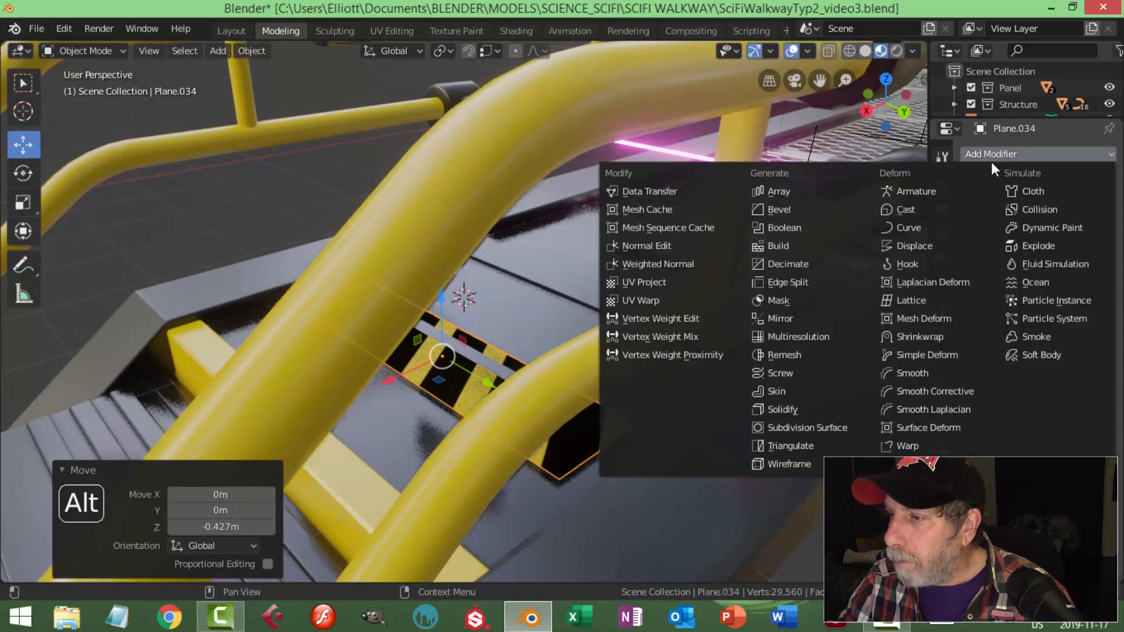
click(930, 337)
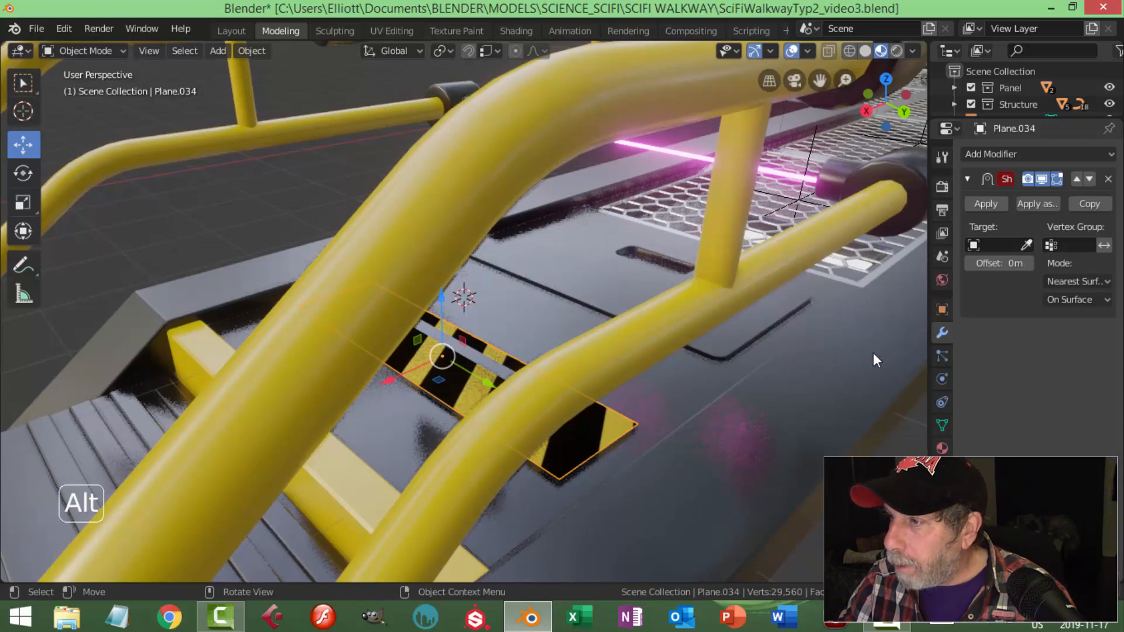
click(1027, 246)
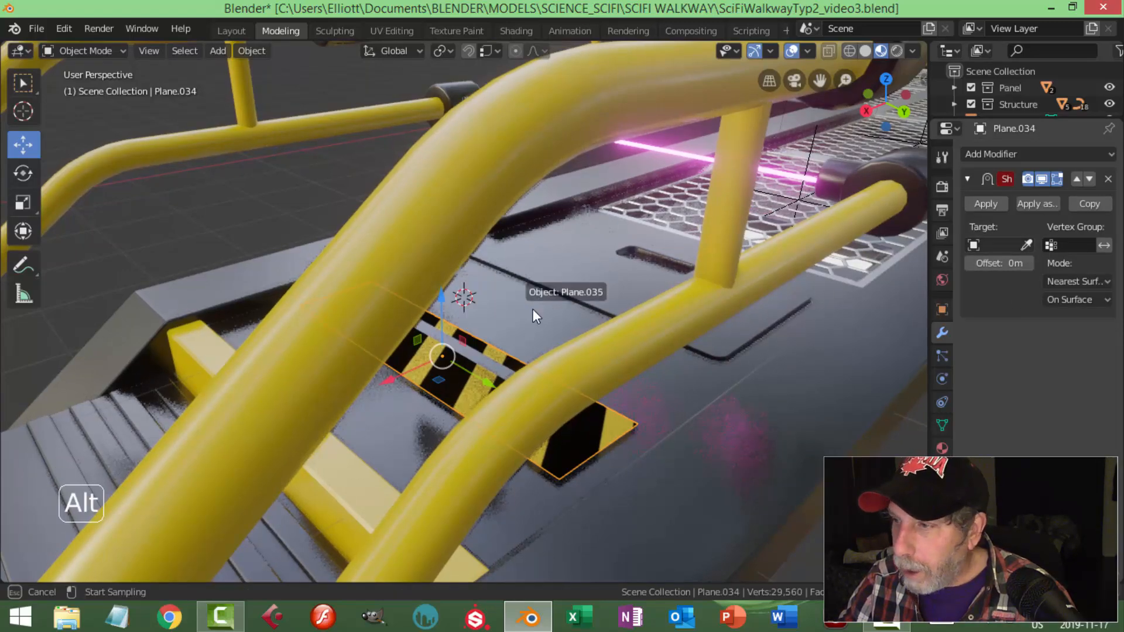
click(530, 293)
middle_drag(661, 349, 651, 325)
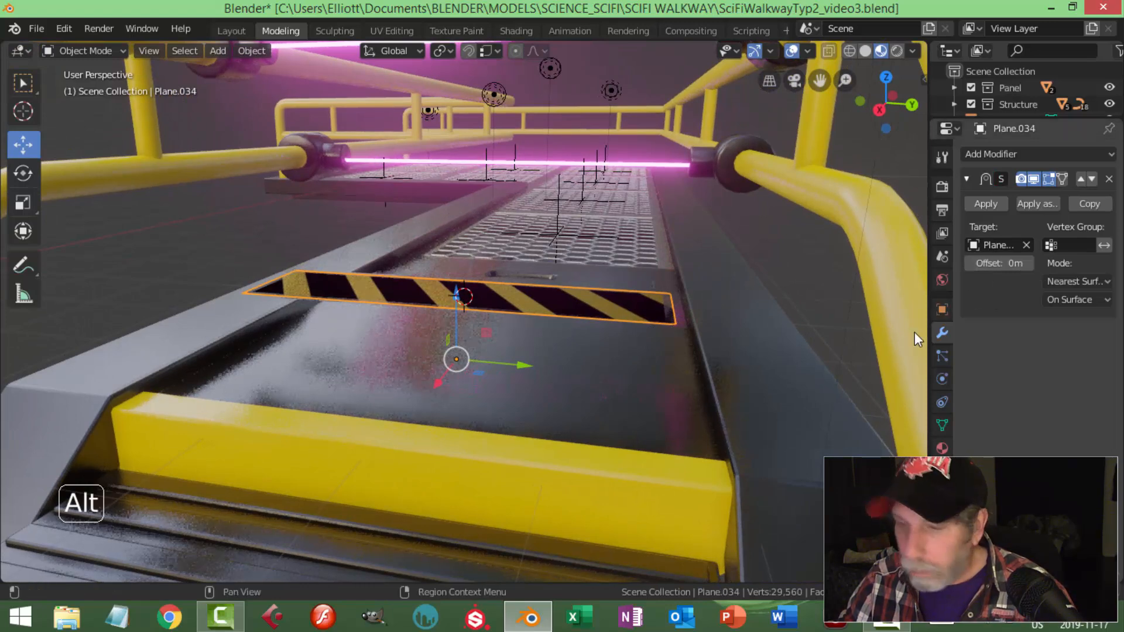
Try the landing surface as the striped plane's Shrinkwrap target with a 0.001 m offset, and clear the target.
click(1026, 245)
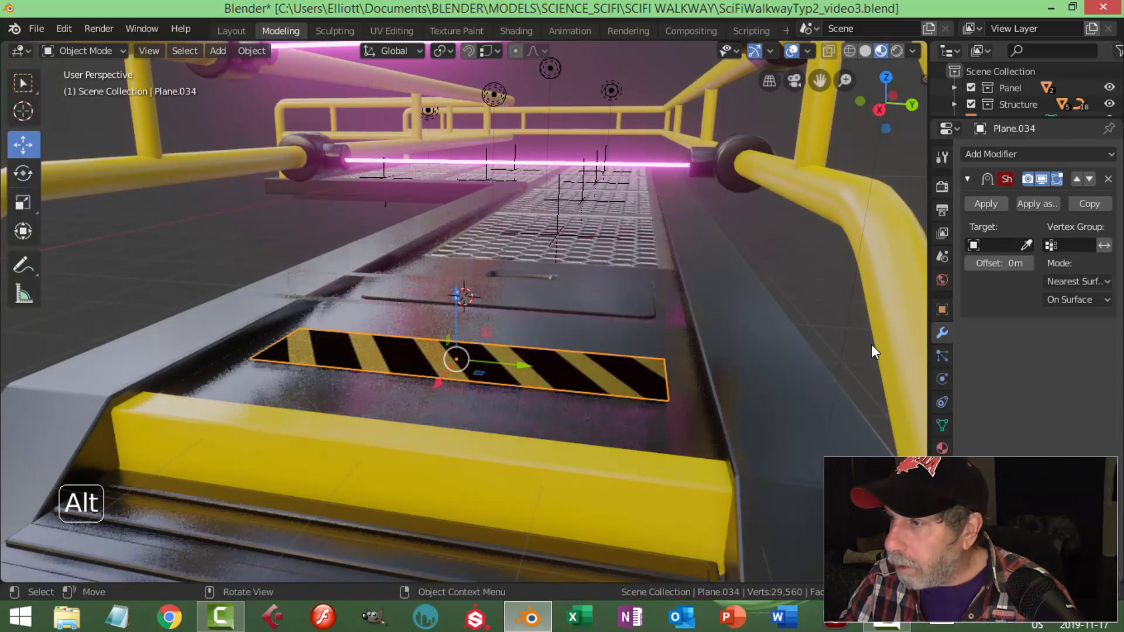
click(1026, 244)
click(647, 424)
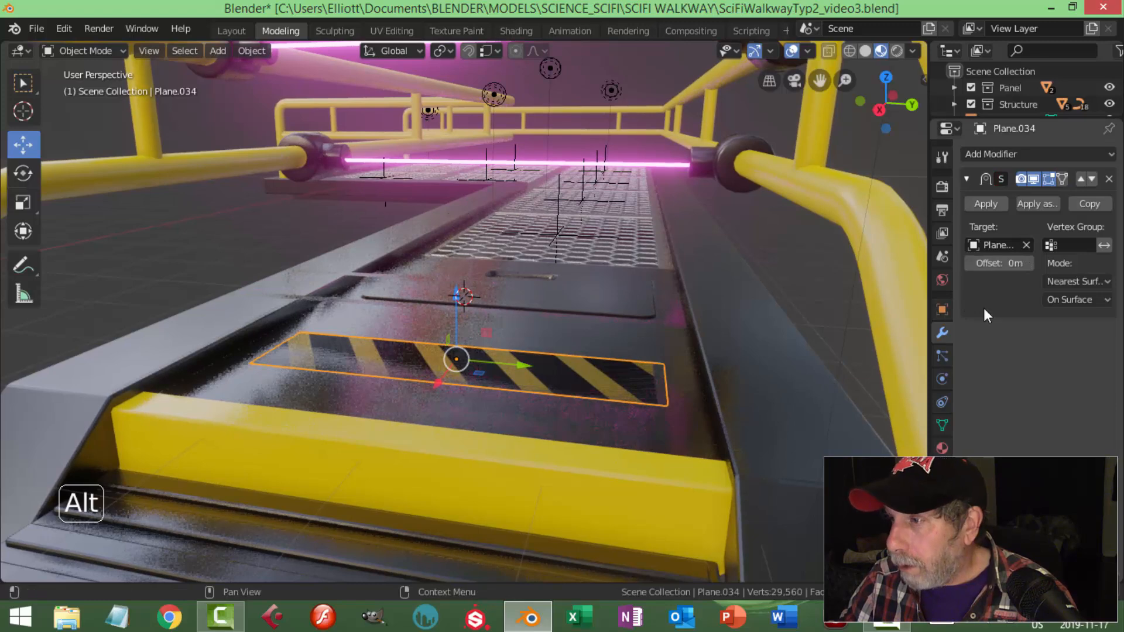
click(1026, 245)
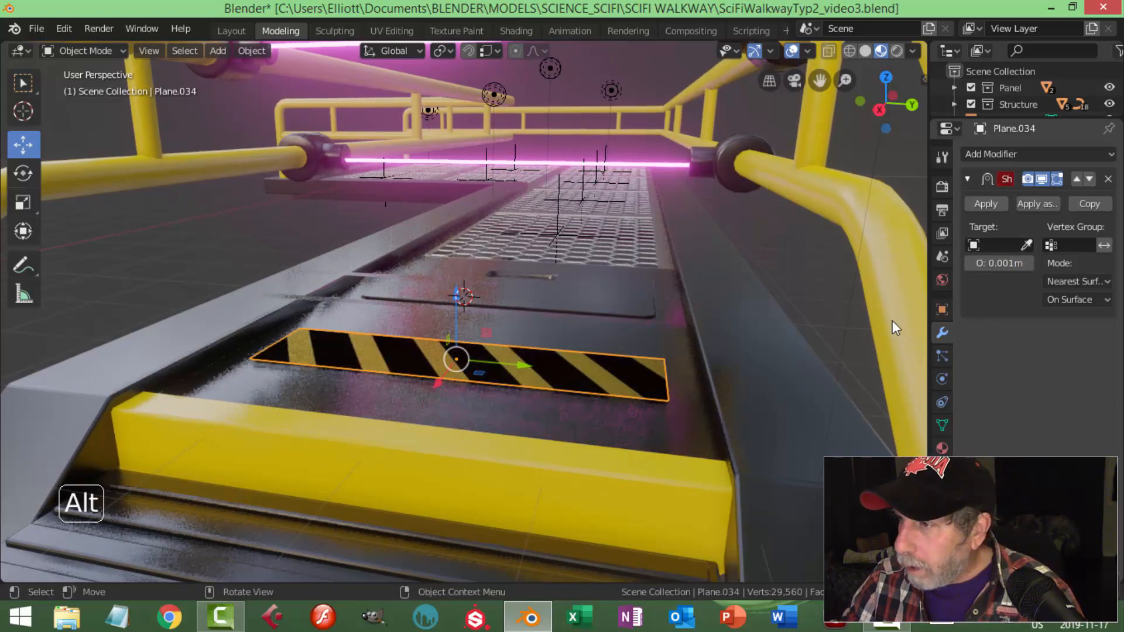
click(1008, 266)
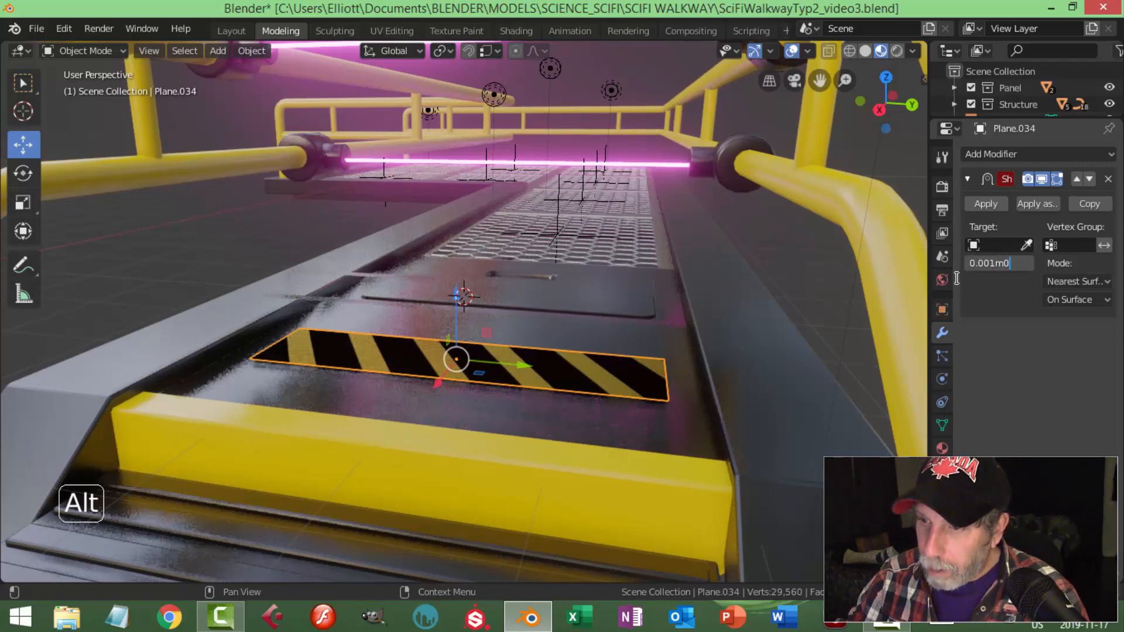
Adjust the striped plane's height and move the frame around it 0.53 m down along Z onto the landing.
middle_drag(525, 384, 565, 378)
drag(455, 293, 497, 328)
middle_drag(559, 369, 525, 418)
click(481, 384)
middle_drag(481, 385, 455, 269)
drag(456, 269, 448, 322)
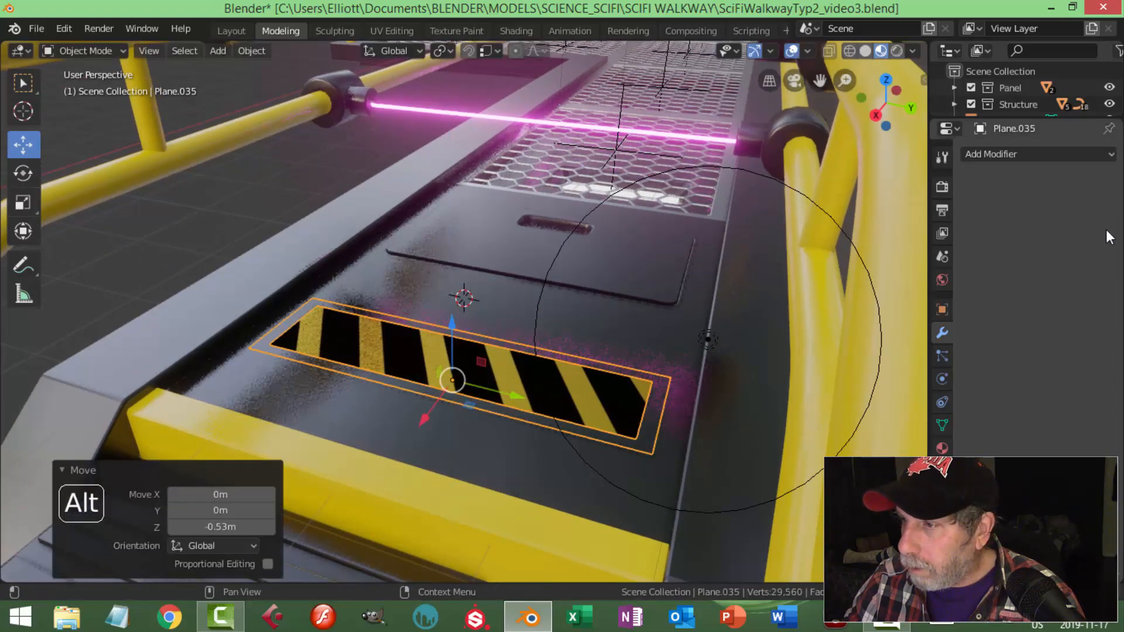
Add a Shrinkwrap modifier to the frame and pick the landing surface as its target.
click(1011, 155)
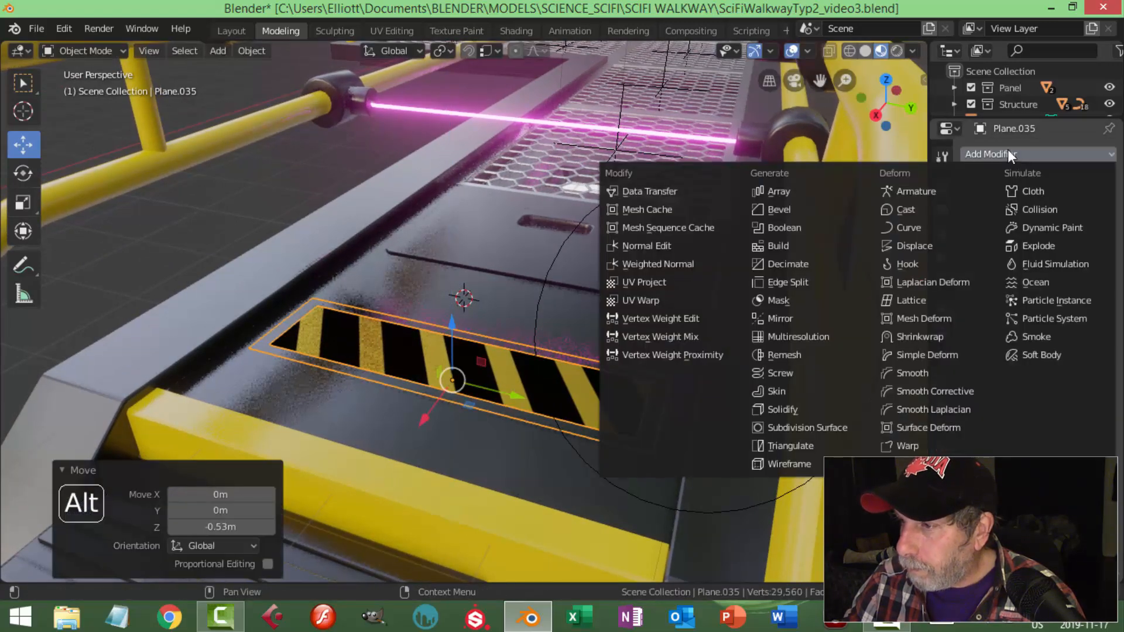
click(934, 334)
click(1026, 245)
click(644, 383)
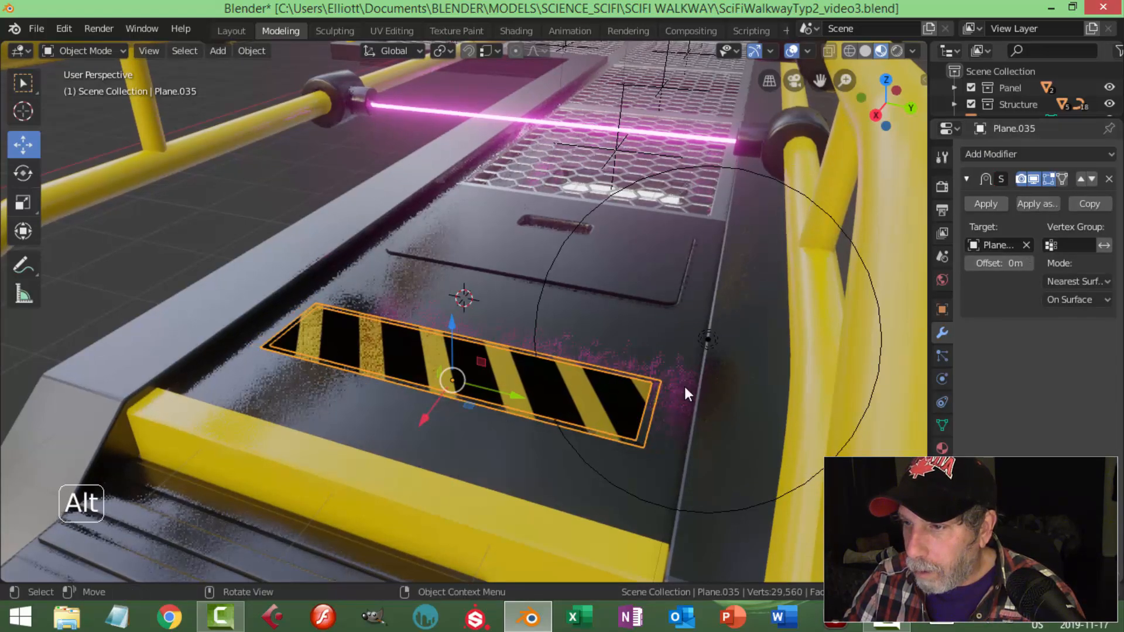
Set the frame's Shrinkwrap offset to 0.0001 m and deselect everything.
click(999, 263)
text(0.00)
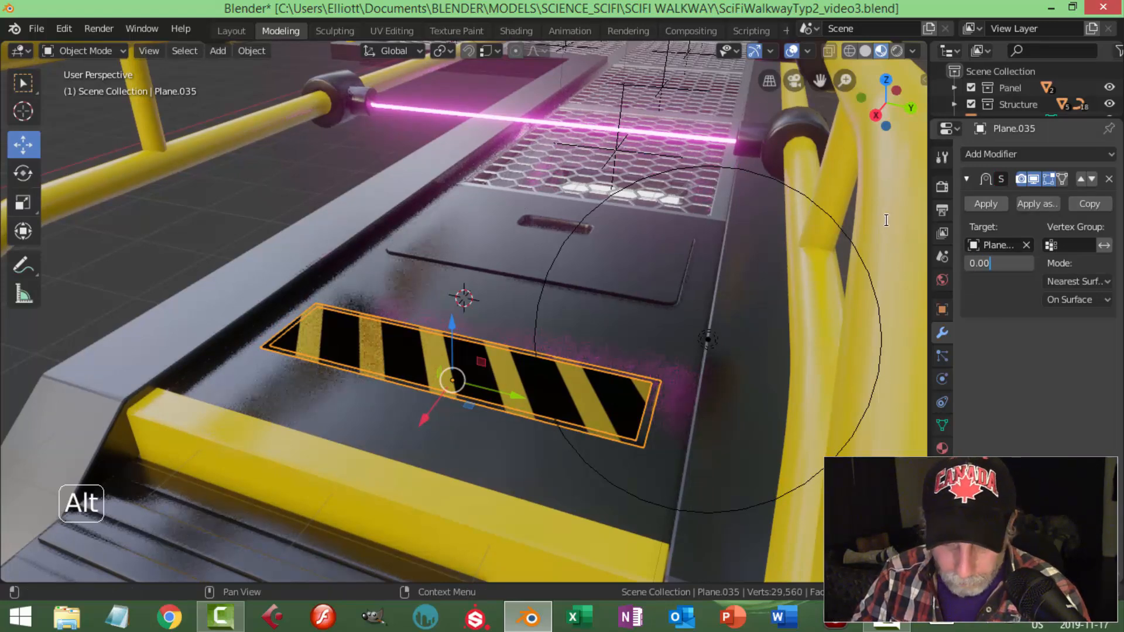
text(01)
key(Return)
key(alt+a)
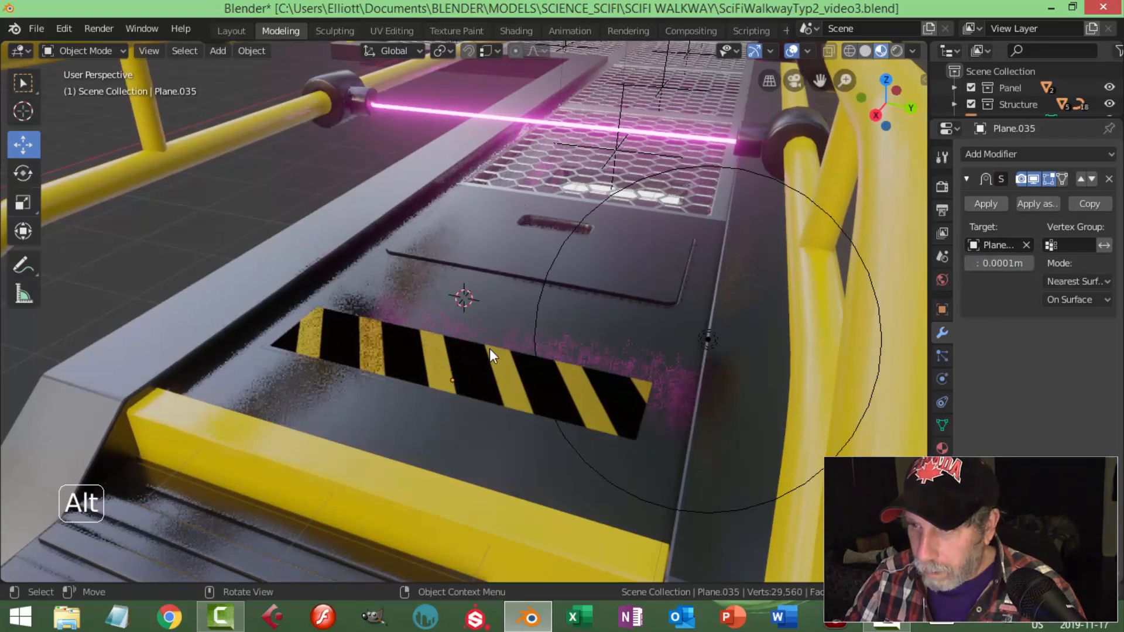
Give the frame a new material of its own and remove its shared Black material slot.
scroll(489, 359, up, 1)
middle_drag(489, 361, 459, 428)
scroll(459, 428, up, 2)
click(340, 451)
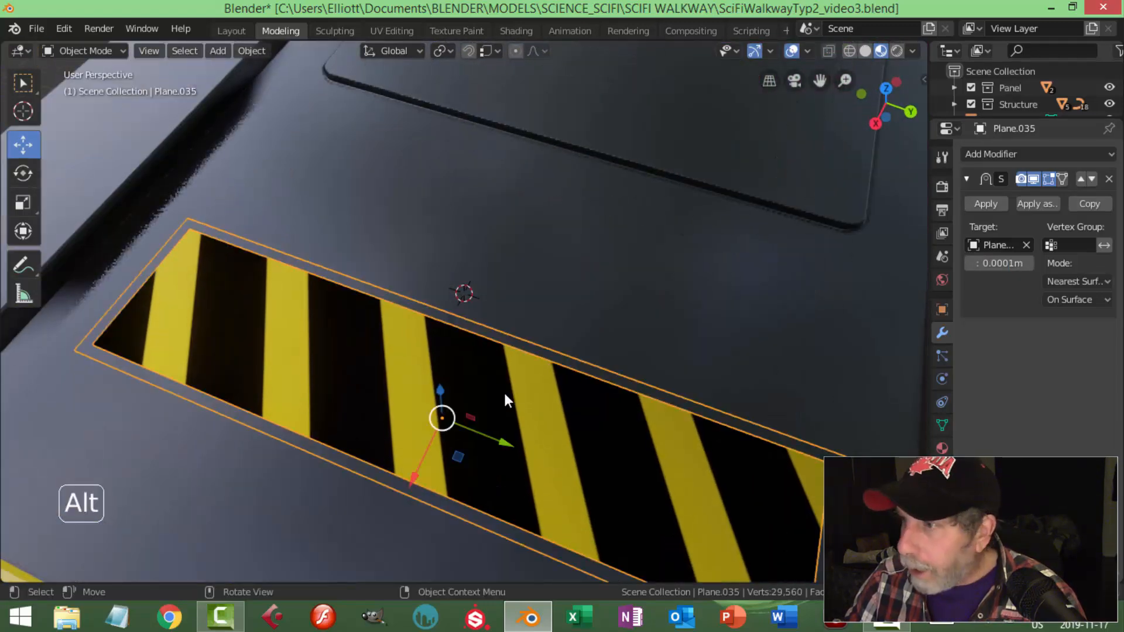
click(942, 448)
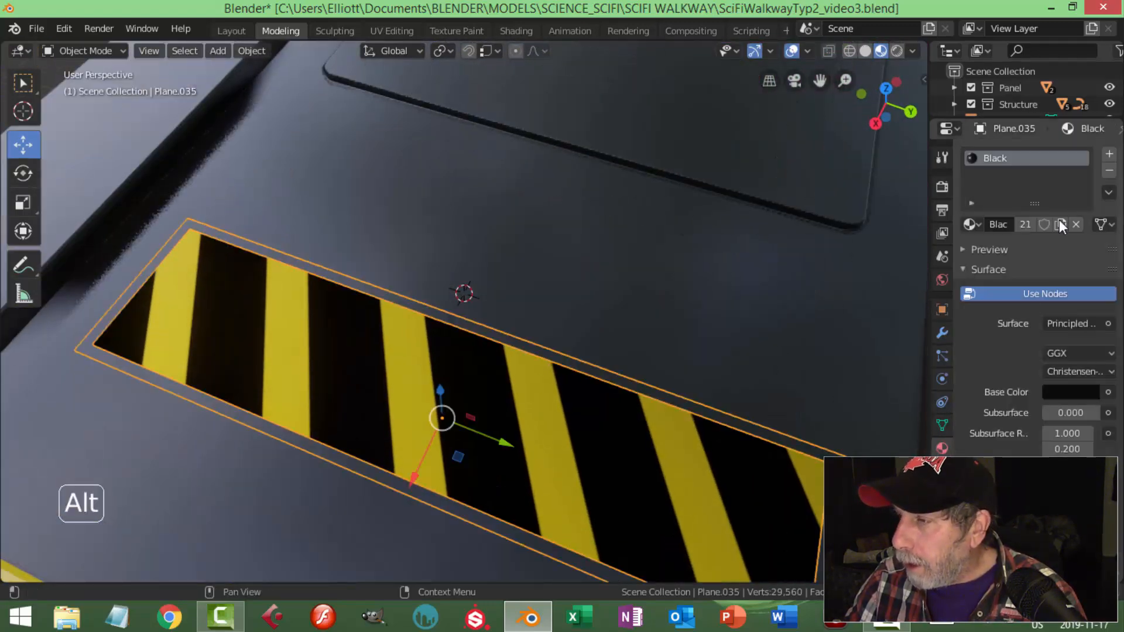
click(1108, 156)
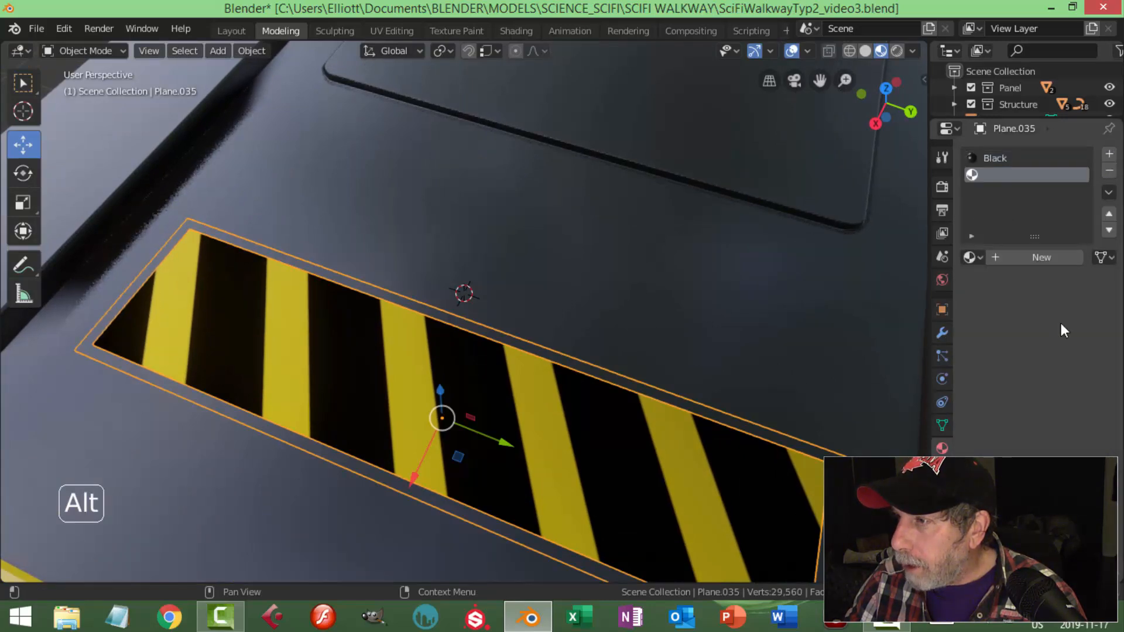
click(1043, 261)
click(1020, 161)
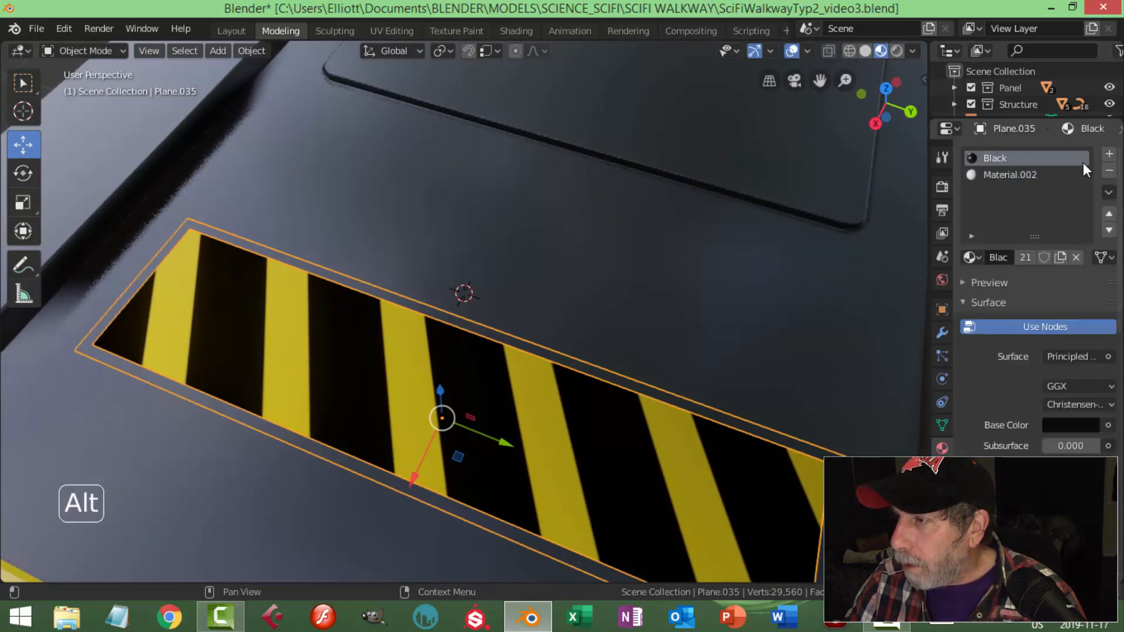
click(1108, 172)
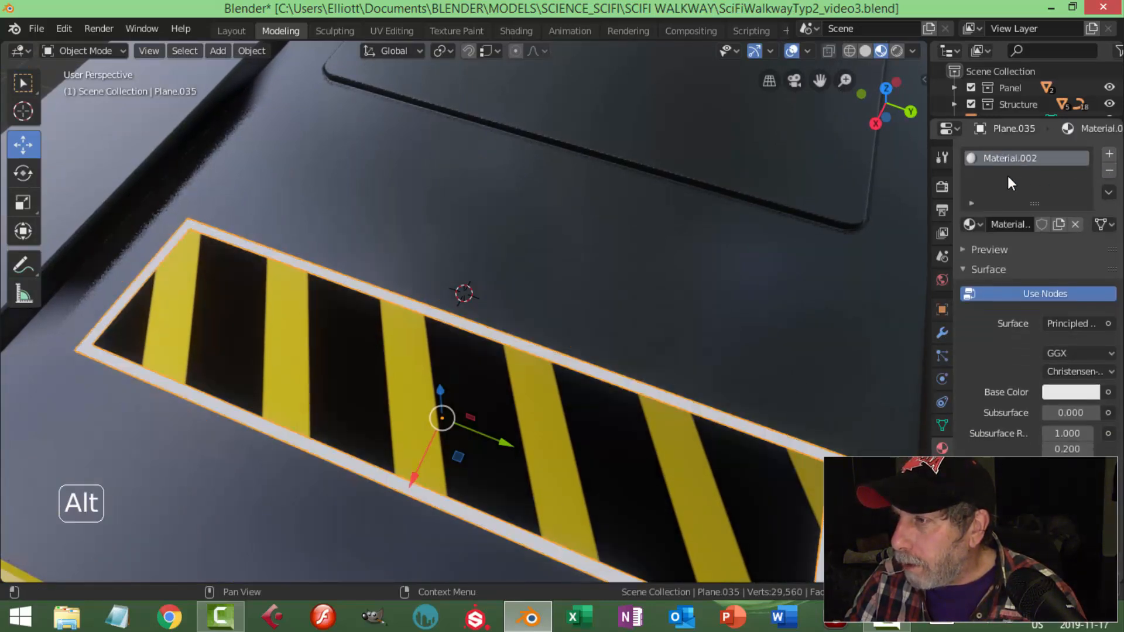
Set the base colour of the frame's new material to black.
click(1054, 392)
click(1083, 267)
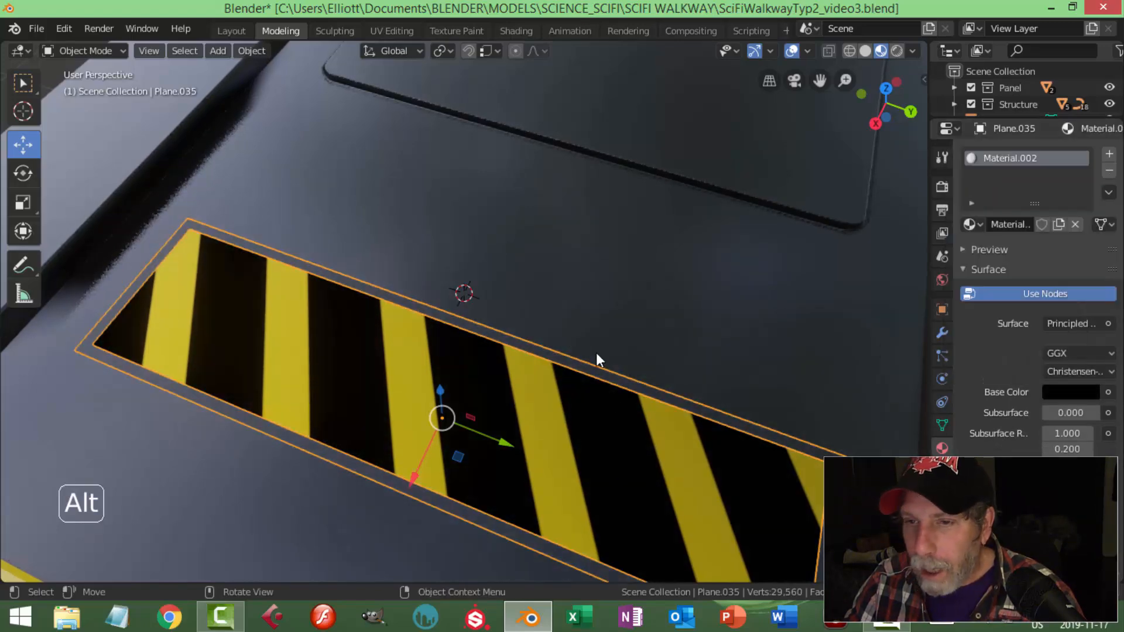
middle_drag(600, 349, 556, 397)
click(562, 404)
click(1060, 393)
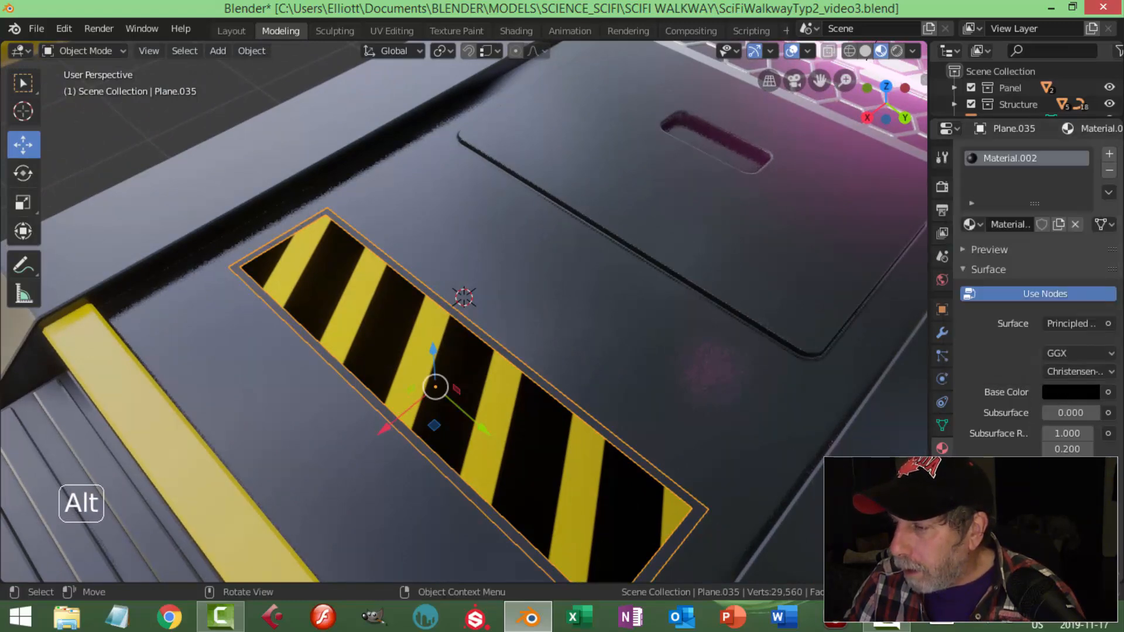
Enable Scene Lights and Scene World in the viewport shading settings.
middle_drag(629, 352, 581, 306)
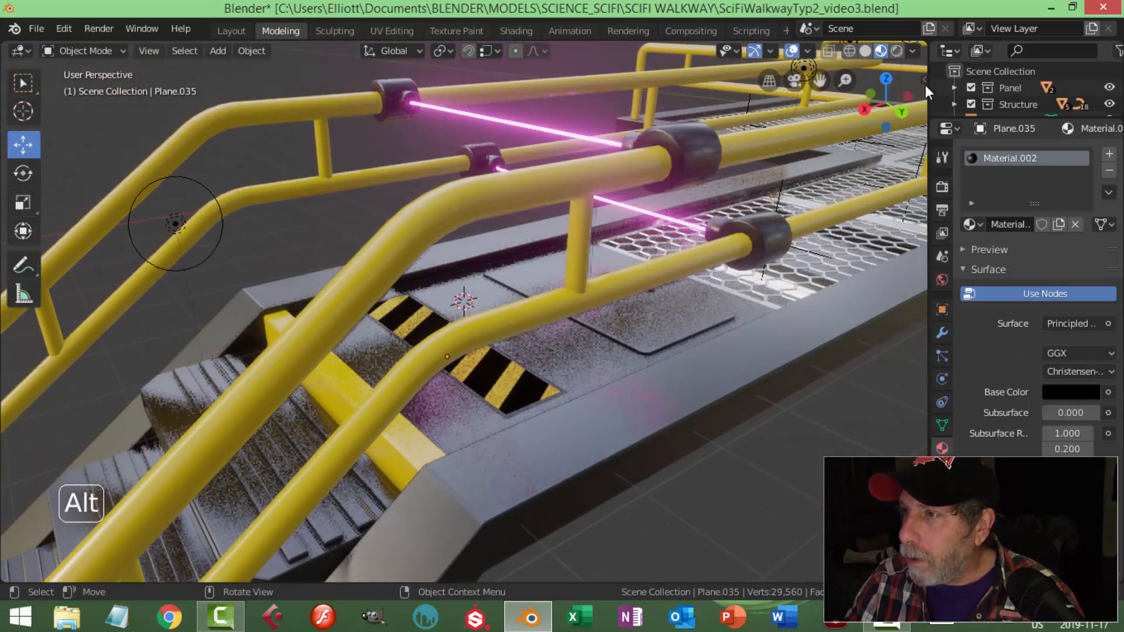
click(912, 51)
click(852, 133)
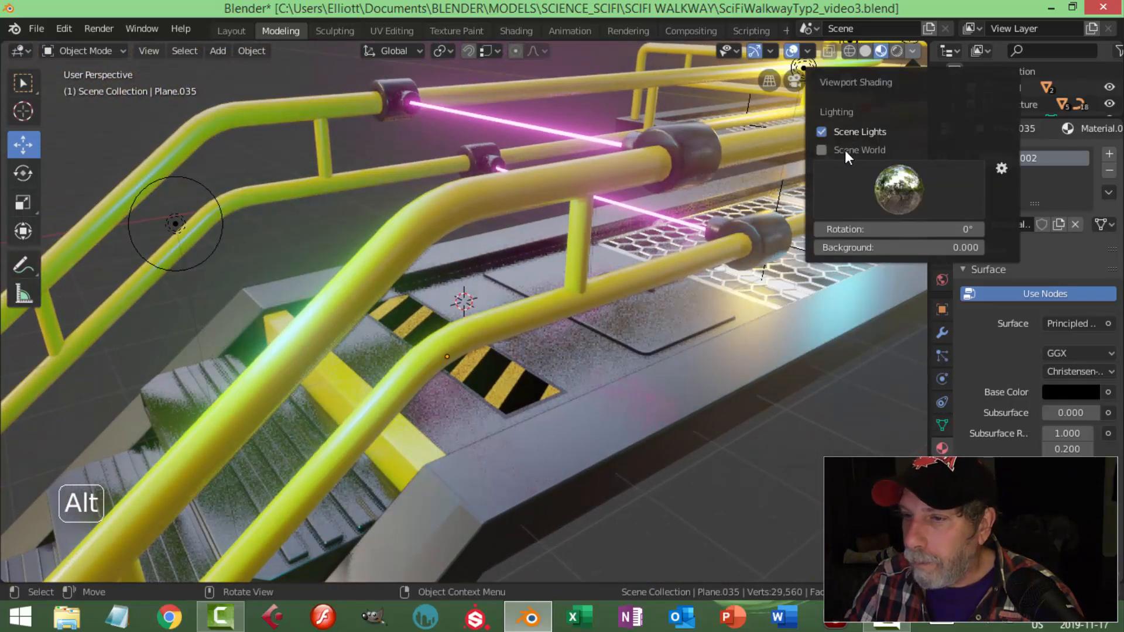
click(845, 150)
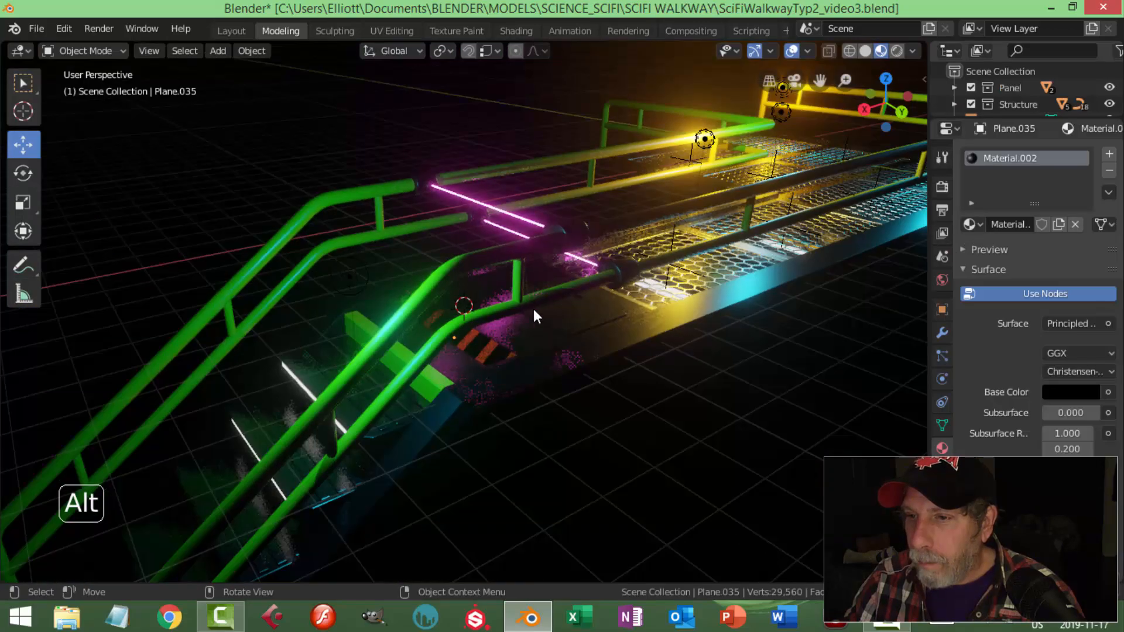
middle_drag(535, 316, 503, 391)
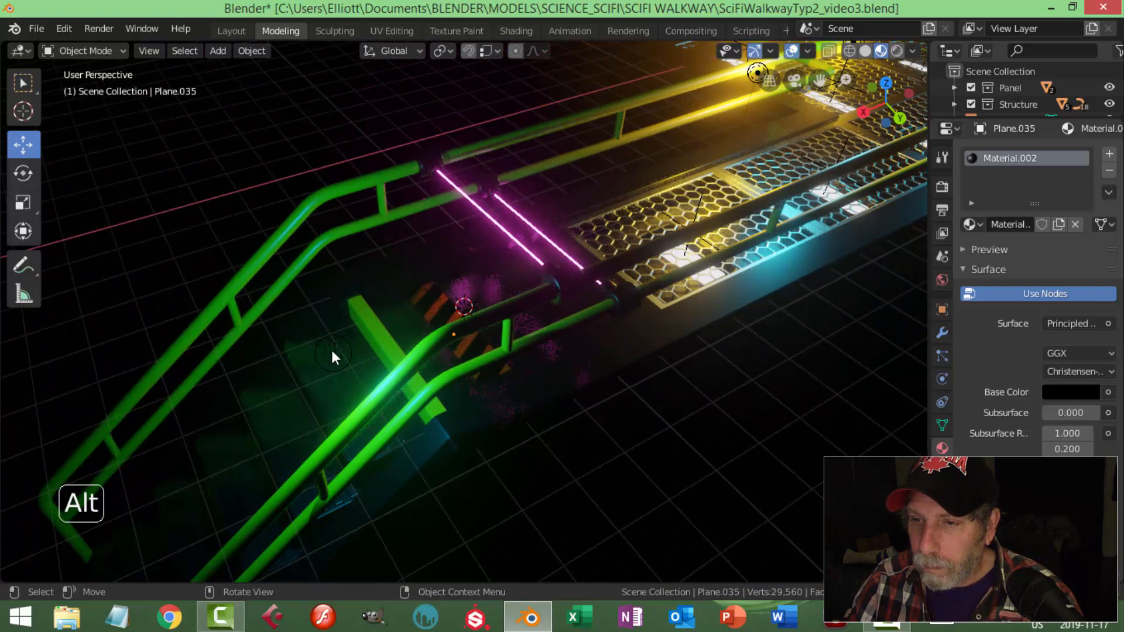
Duplicate the yellow point light beside the walkway's upper railing, leaving the copy in place.
click(331, 352)
scroll(426, 367, down, 4)
shift+middle_drag(405, 381, 497, 368)
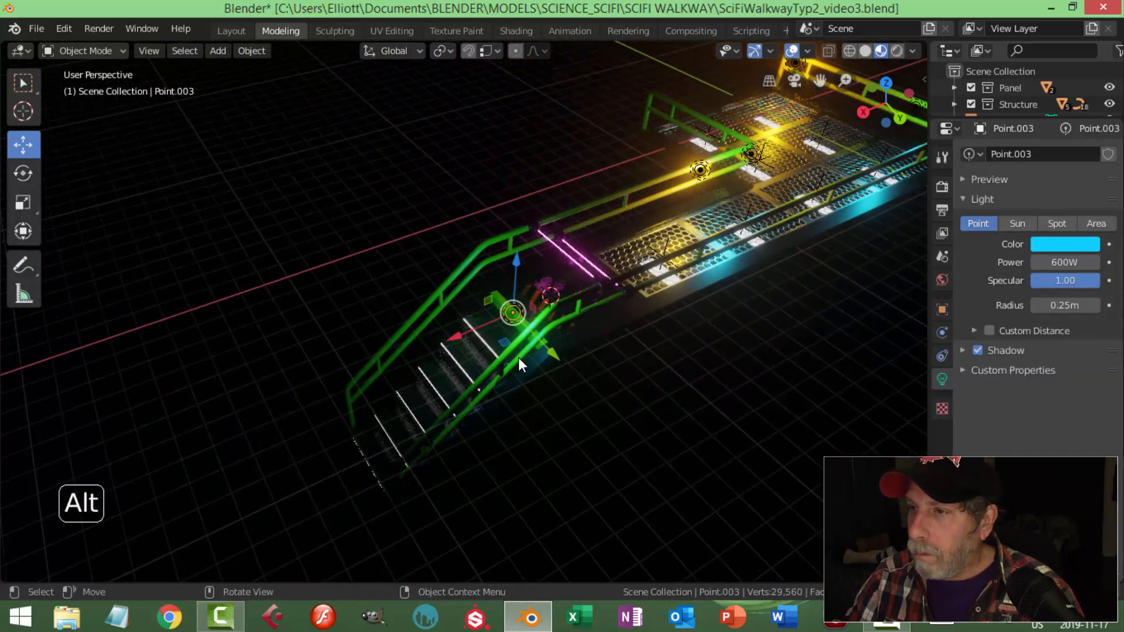
click(705, 165)
middle_drag(756, 213, 728, 230)
key(shift+d)
right_click(746, 232)
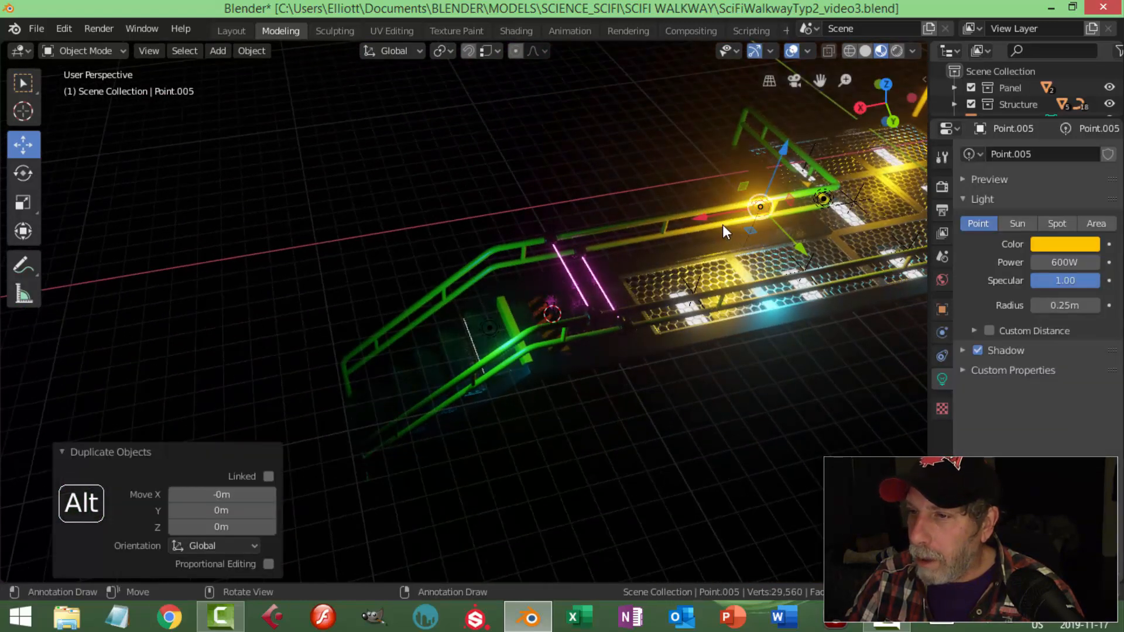
Move the duplicated yellow light -5.06 m along X towards the stairs and fine-tune its position beside the stair railing.
key(g)
drag(319, 323, 319, 324)
middle_drag(381, 322, 534, 332)
drag(515, 339, 485, 260)
mouse_move(485, 260)
middle_down()
mouse_move(423, 269)
mouse_move(500, 268)
middle_up()
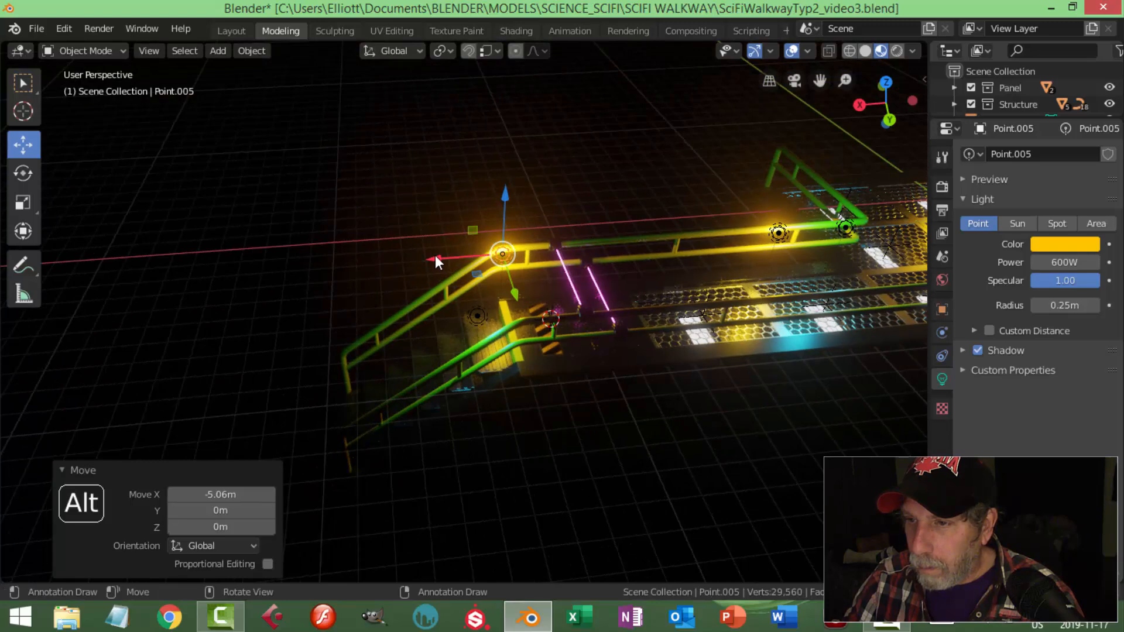
drag(515, 288, 519, 299)
drag(445, 273, 364, 288)
Examine the lighting on the stairs, the striped warning strip and the whole walkway from several angles.
middle_drag(468, 313, 577, 269)
scroll(609, 328, up, 4)
click(658, 270)
scroll(701, 295, down, 2)
alt+middle_drag(611, 313, 797, 324)
scroll(739, 327, up, 3)
scroll(737, 329, down, 1)
scroll(737, 329, down, 2)
alt+middle_drag(624, 326, 674, 282)
scroll(635, 295, down, 1)
scroll(632, 295, down, 3)
alt+middle_drag(430, 281, 599, 306)
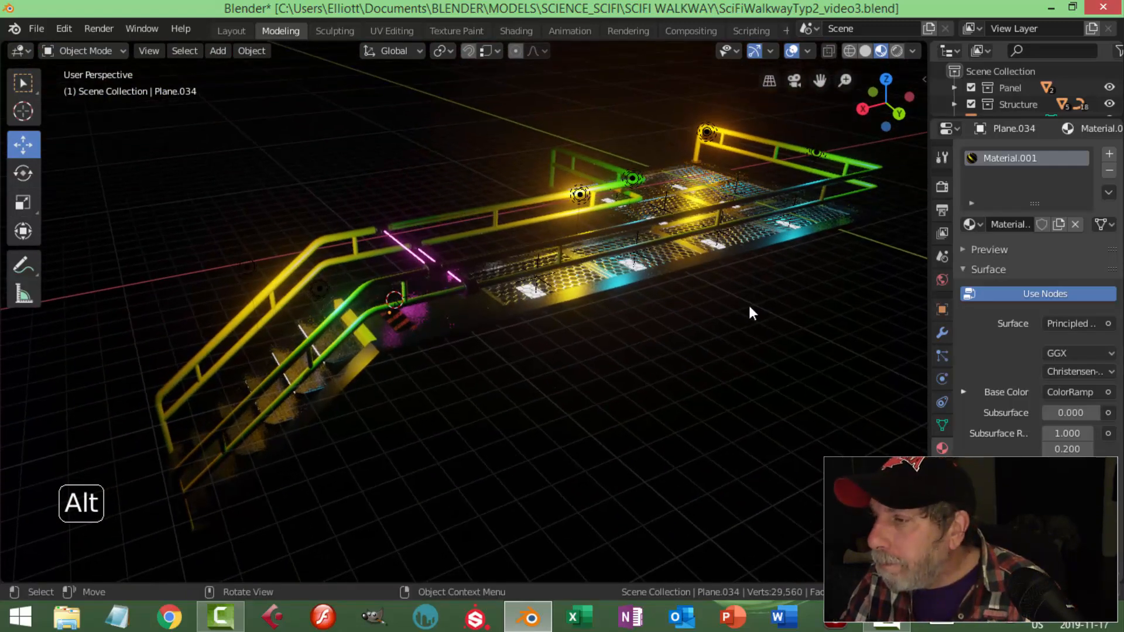
Review the Shadows and Indirect Lighting options in the Eevee render settings.
click(943, 186)
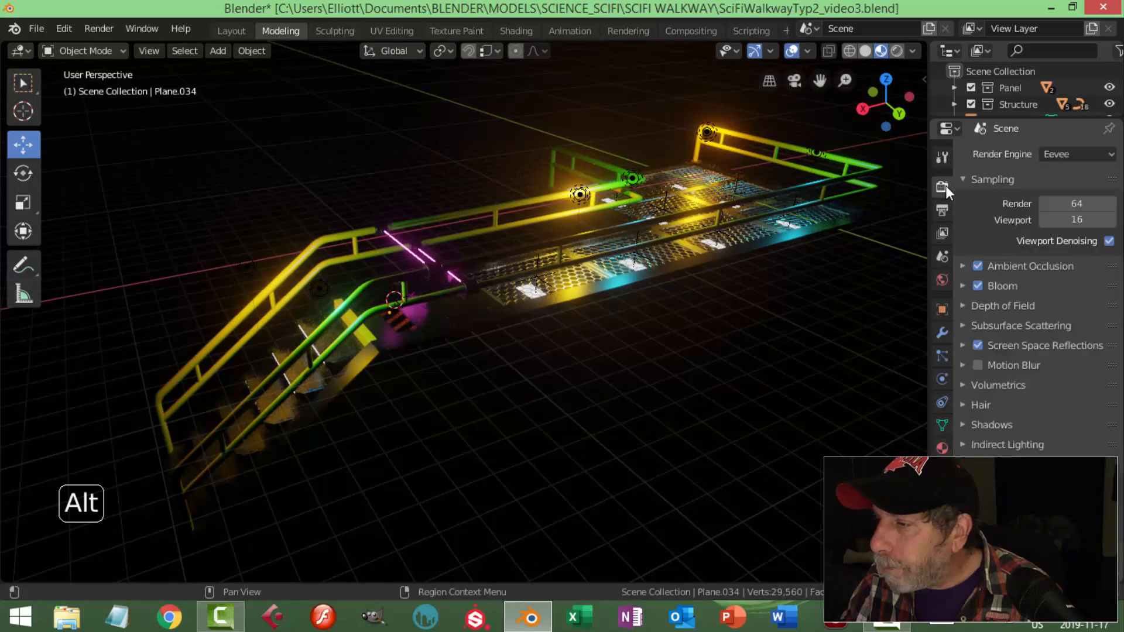
click(973, 425)
scroll(1053, 443, down, 5)
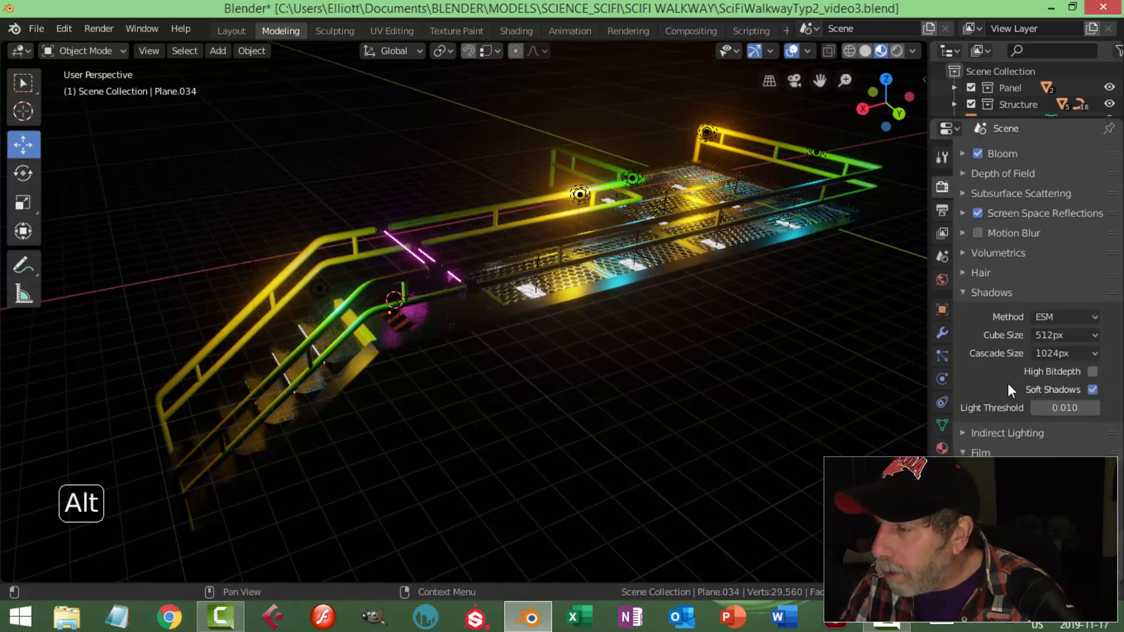
click(967, 292)
scroll(967, 293, up, 5)
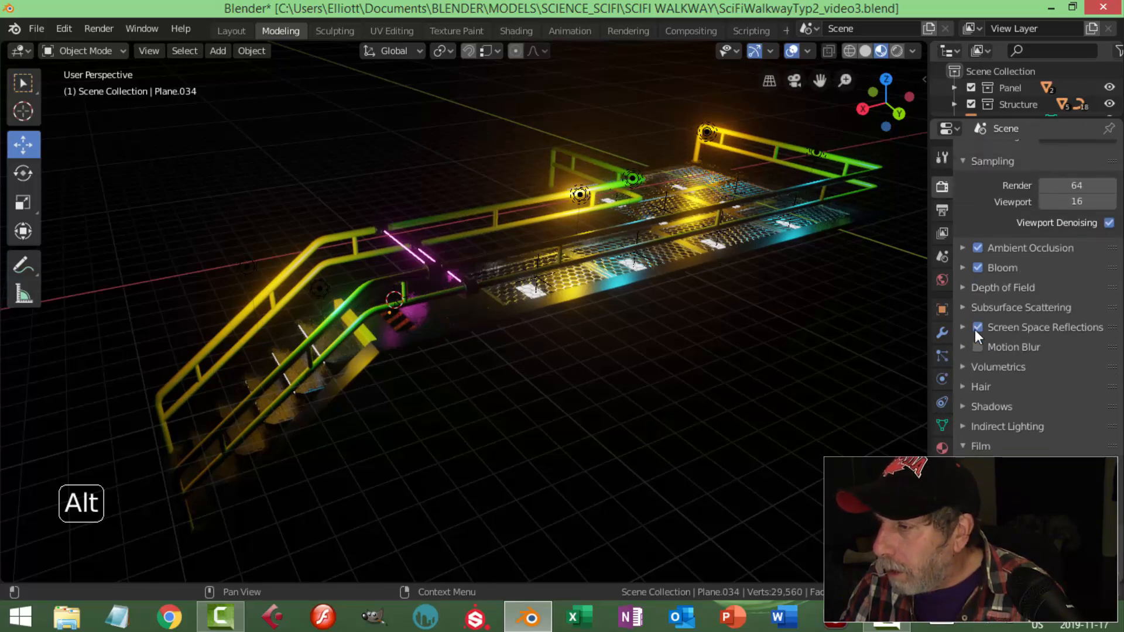
click(964, 426)
scroll(1019, 443, down, 4)
click(962, 322)
Set the Volumetrics tile size to 2px and save the file.
click(965, 367)
scroll(1030, 410, down, 4)
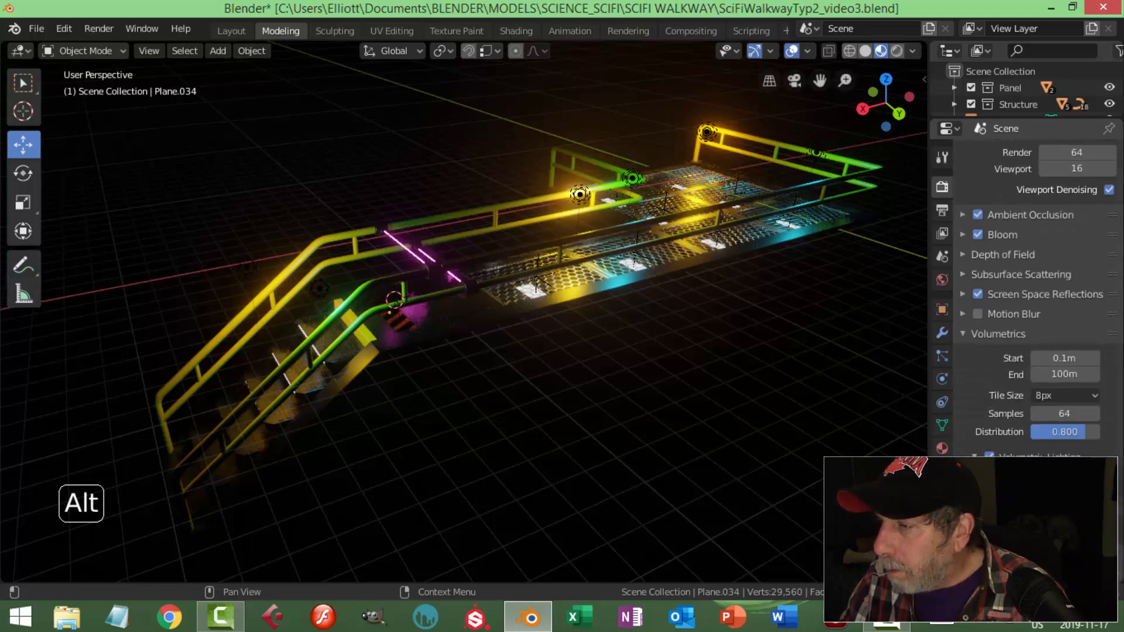
click(1076, 331)
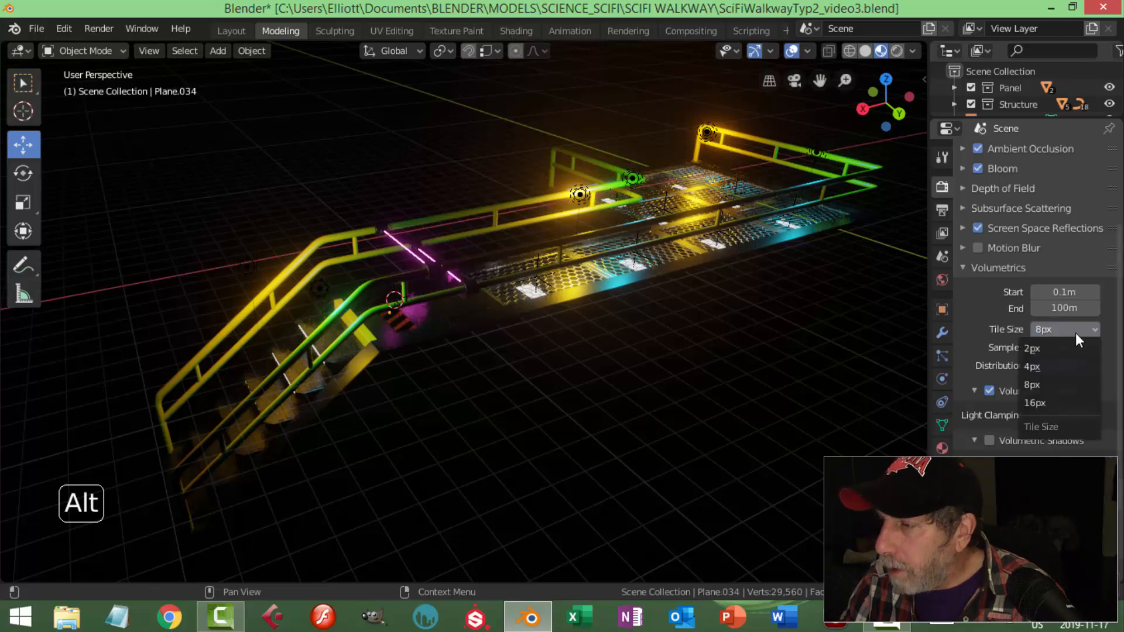
click(1048, 350)
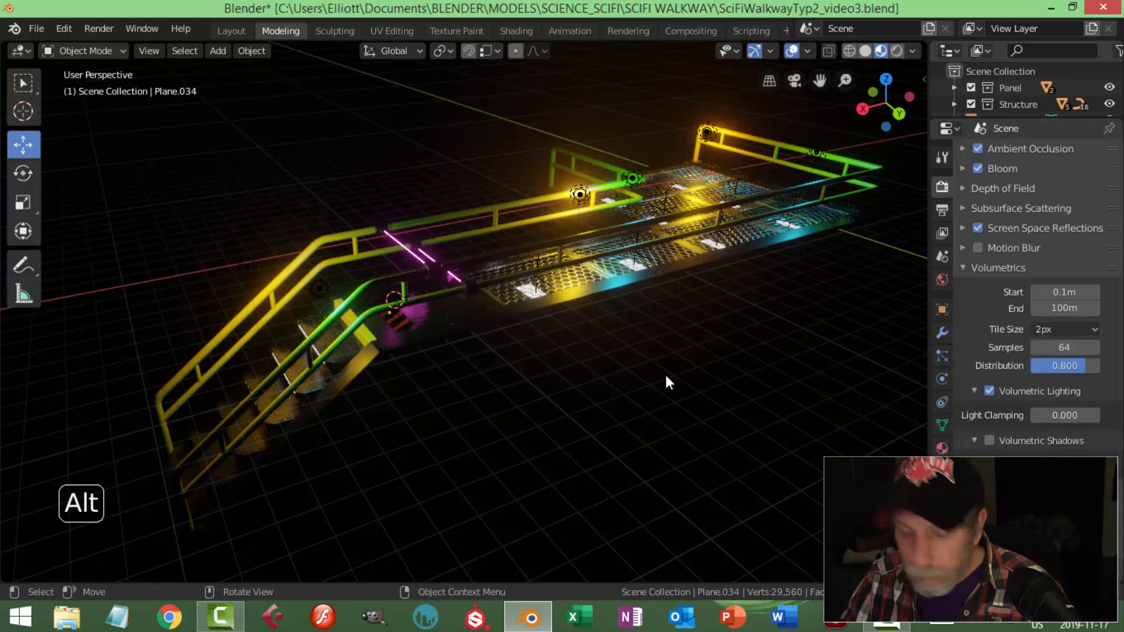
key(ctrl+s)
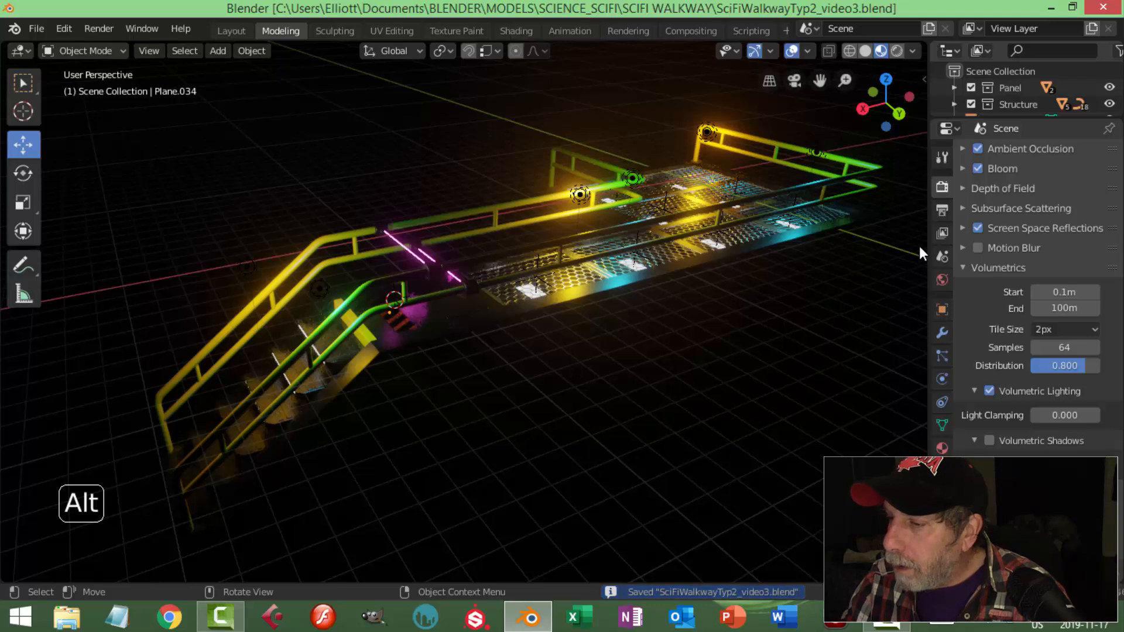
Set the Eevee render sampling to 200 samples.
click(941, 157)
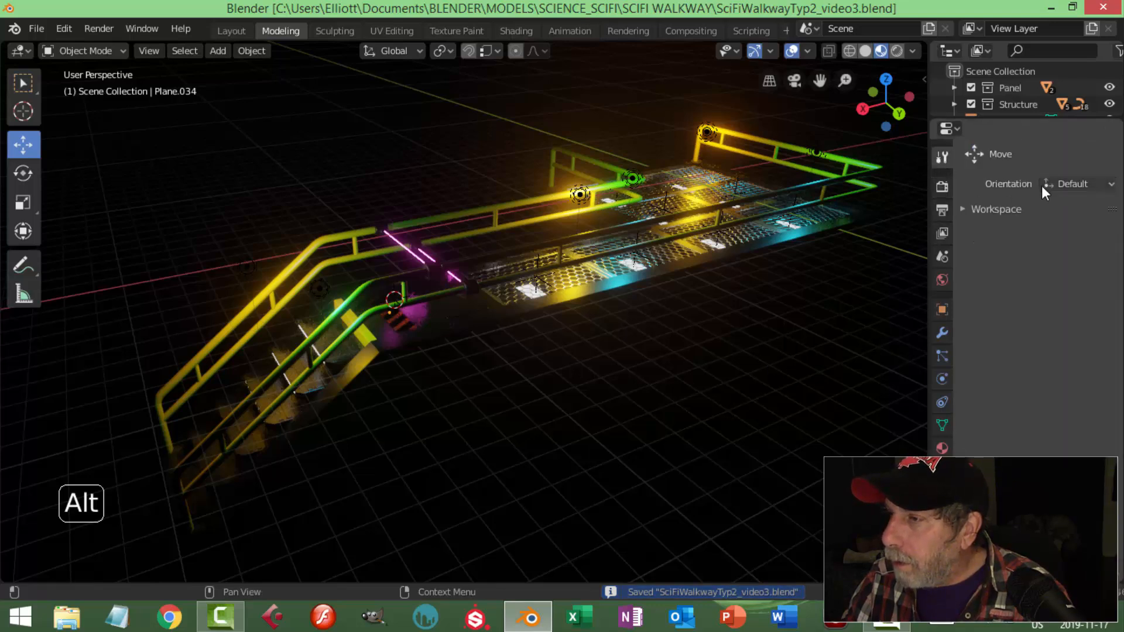
click(943, 188)
click(1086, 205)
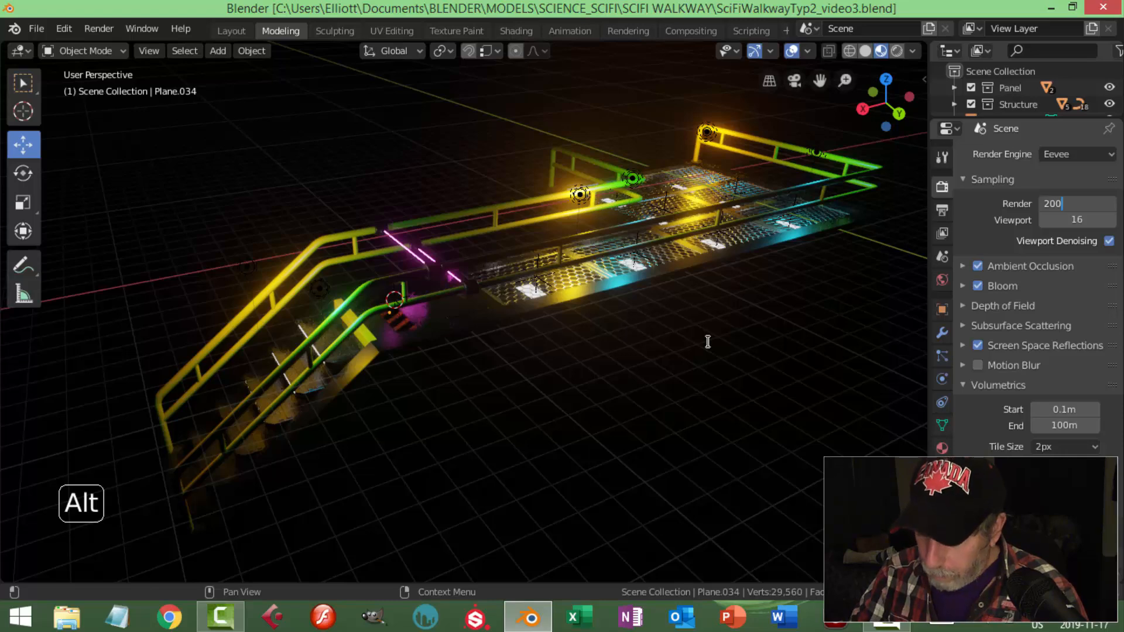
key(Return)
Turn off the Screencast Keys overlay and hide the viewport sidebar.
key(n)
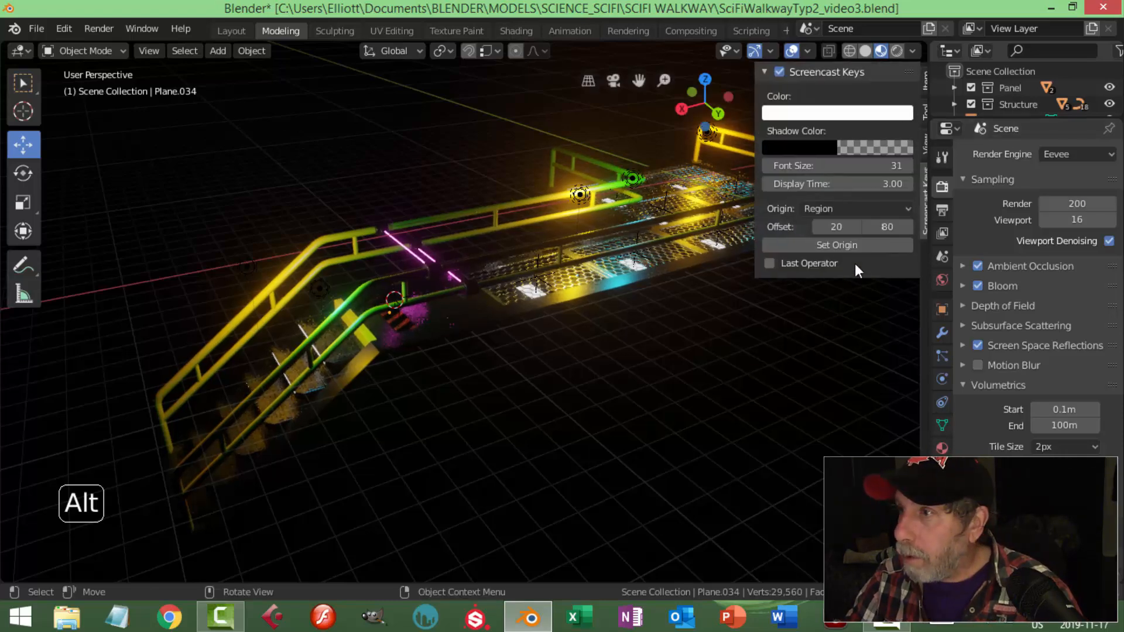
click(770, 72)
key(n)
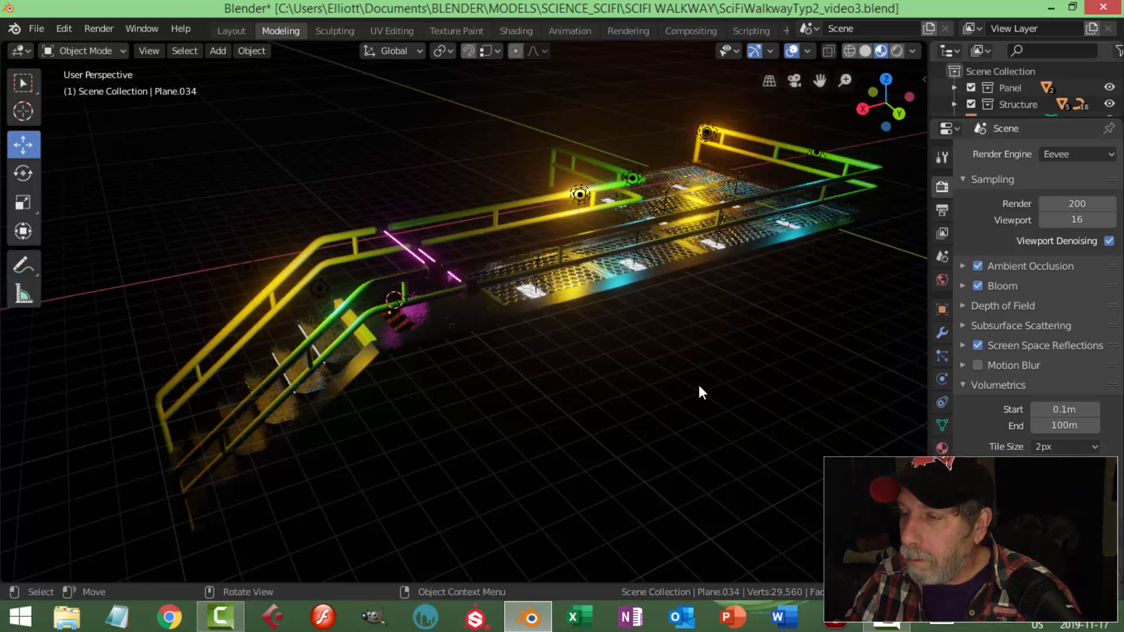
Save the walkway file.
scroll(651, 360, up, 3)
middle_drag(650, 361, 606, 408)
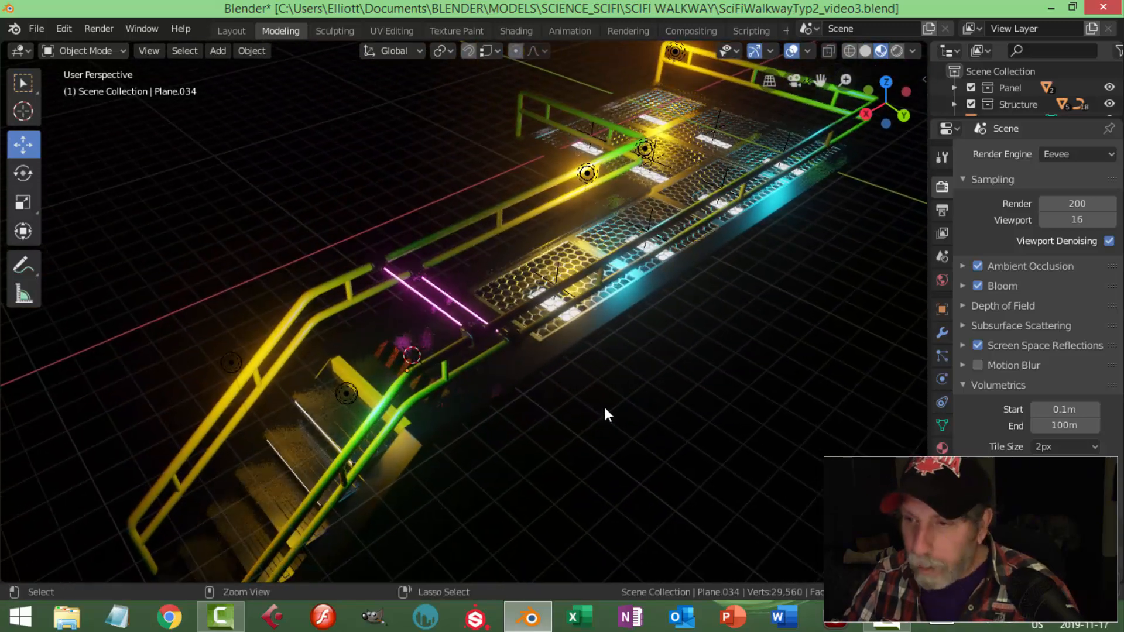
key(ctrl+s)
middle_drag(670, 371, 425, 522)
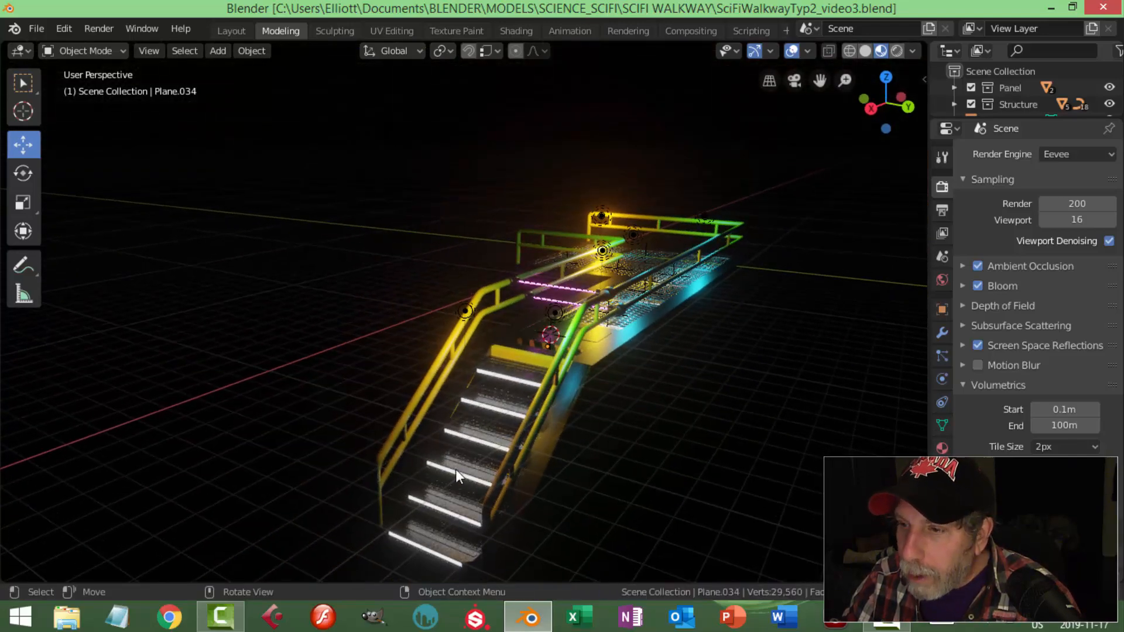
middle_drag(908, 328, 539, 398)
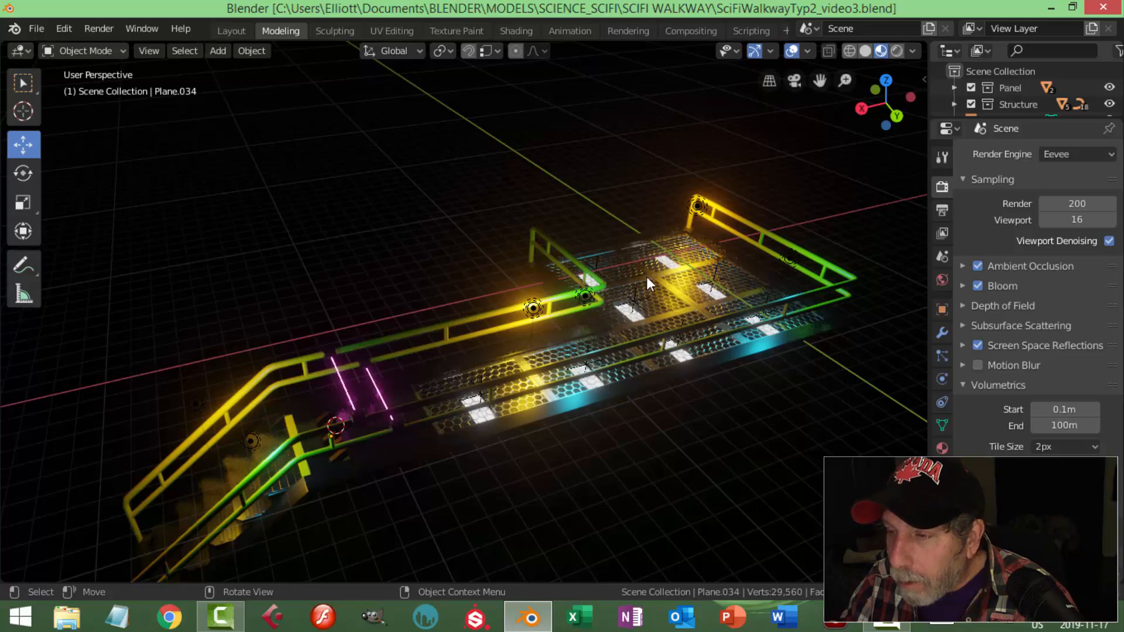
Snap the 3D cursor to the midpoint between the two floor panels at the platform's far end, leaving nothing selected.
scroll(655, 287, down, 1)
shift+middle_drag(667, 343, 686, 384)
scroll(607, 284, up, 3)
shift+middle_drag(550, 297, 787, 305)
middle_drag(403, 378, 488, 345)
click(444, 265)
click(431, 234)
shift+click(518, 255)
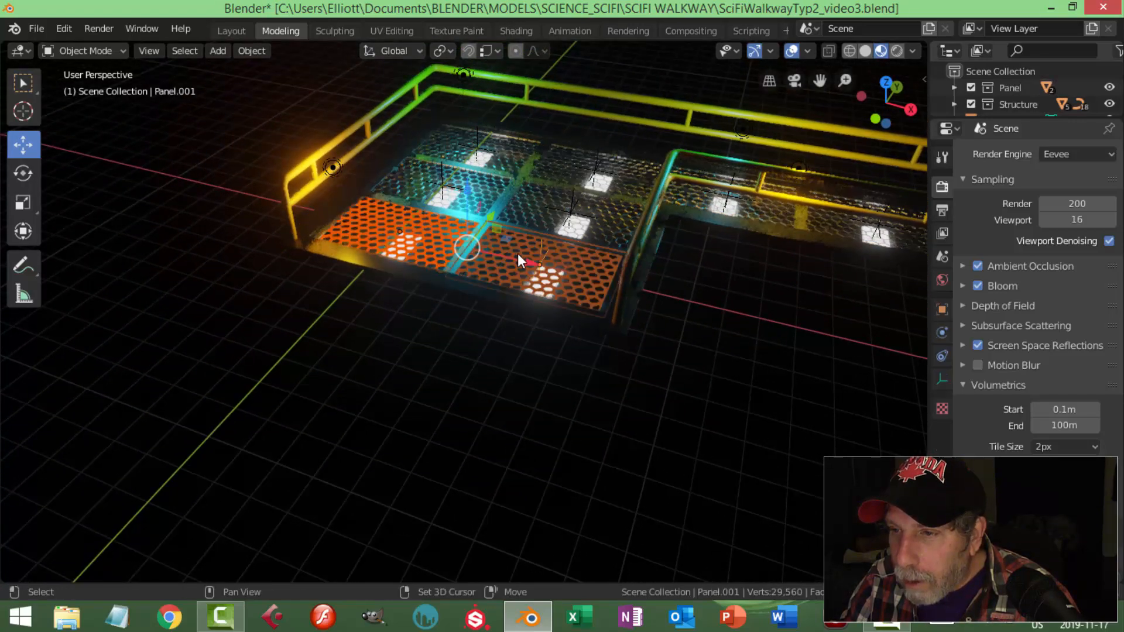
key(shift+s)
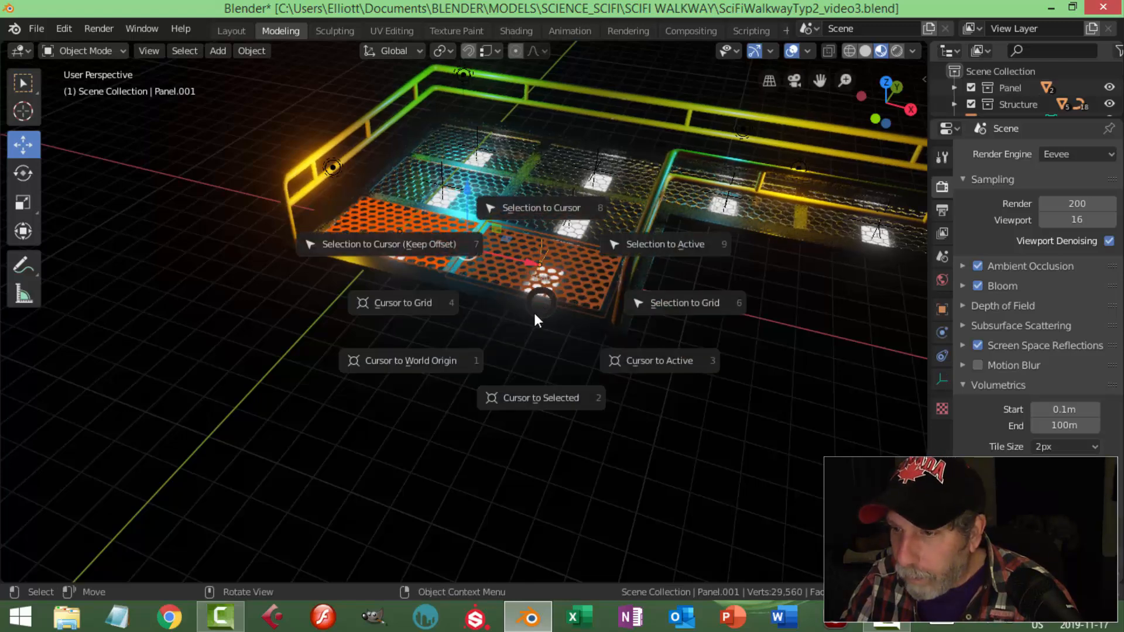
click(547, 398)
middle_drag(548, 398, 509, 342)
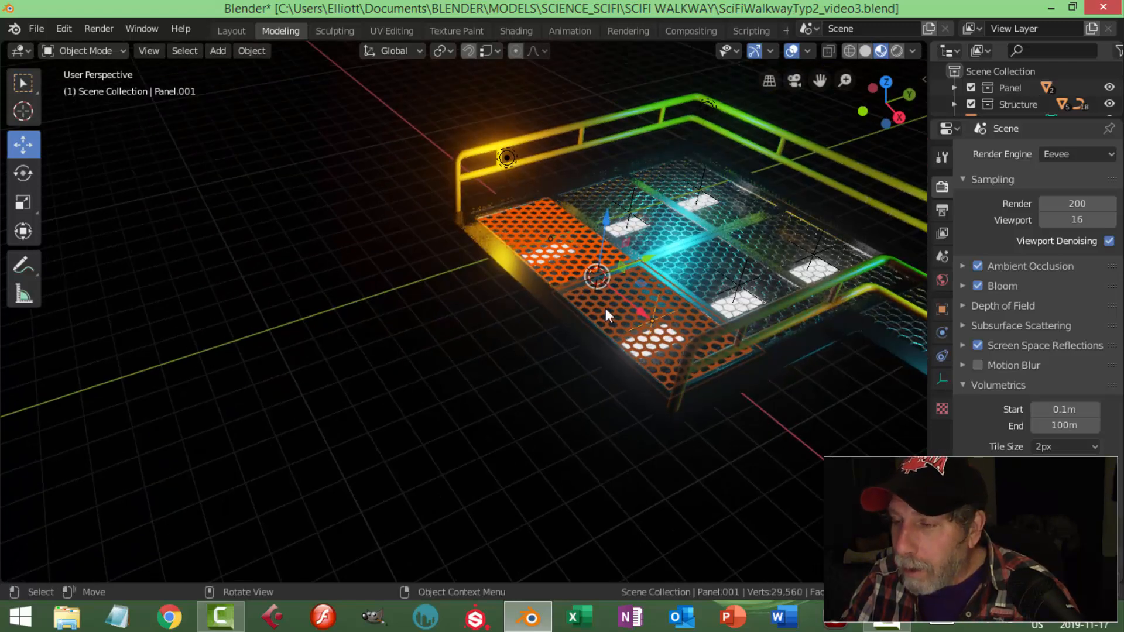
key(alt+a)
Add a cube mesh at the 3D cursor and position it just above the end floor panels.
shift+middle_drag(668, 293, 577, 290)
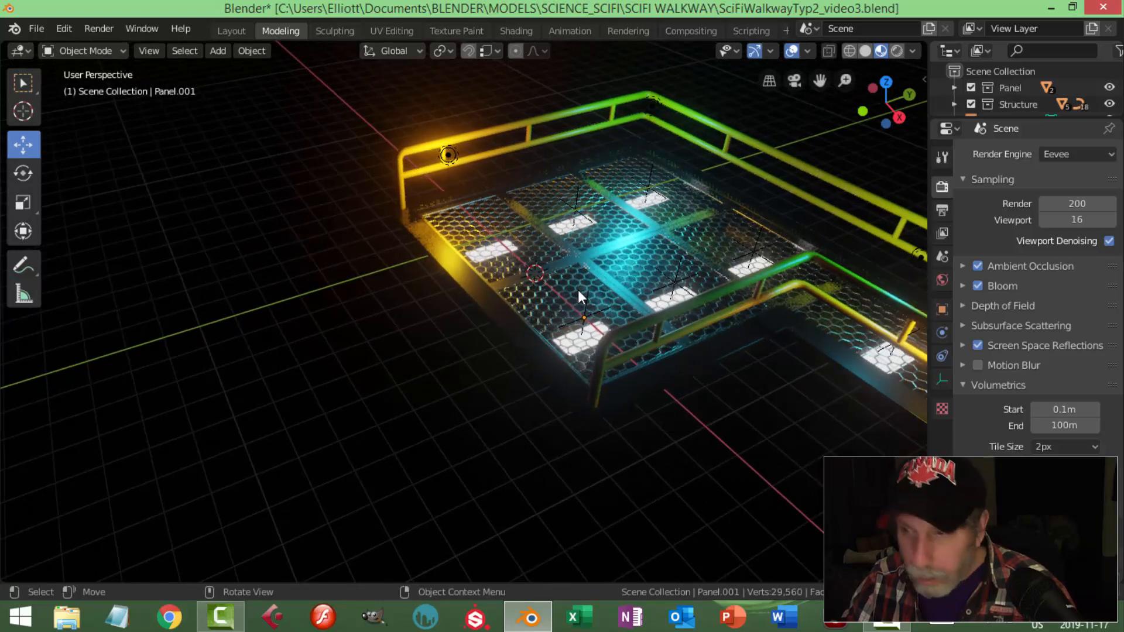
key(shift+a)
mouse_move(531, 278)
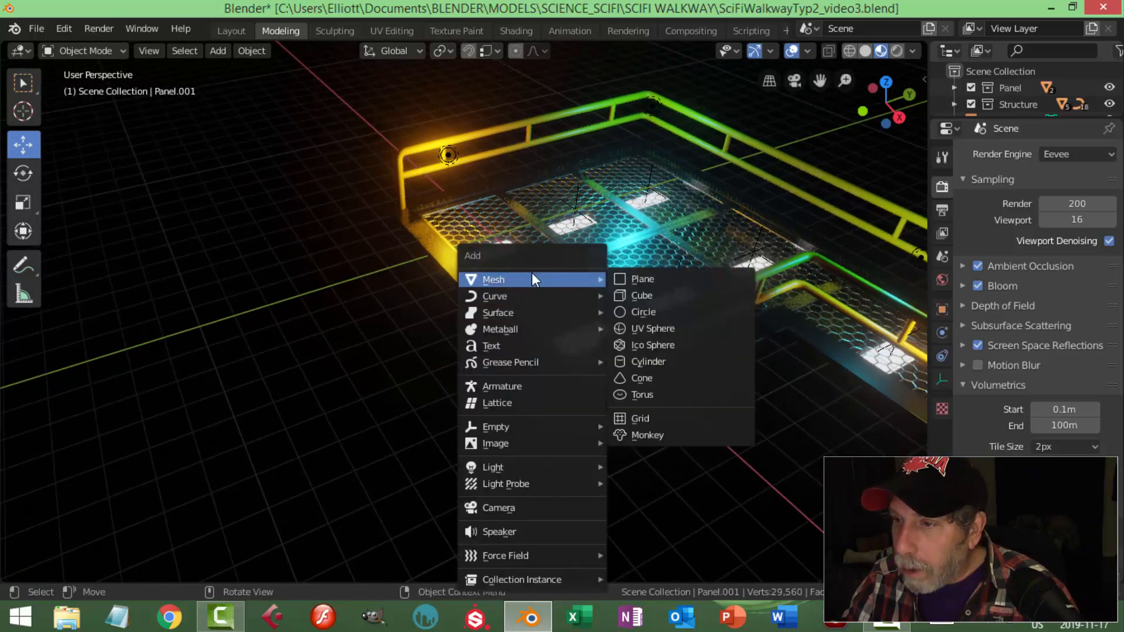
click(643, 295)
middle_drag(644, 295, 760, 253)
key(g)
click(655, 269)
drag(434, 241, 434, 234)
middle_drag(567, 299, 826, 350)
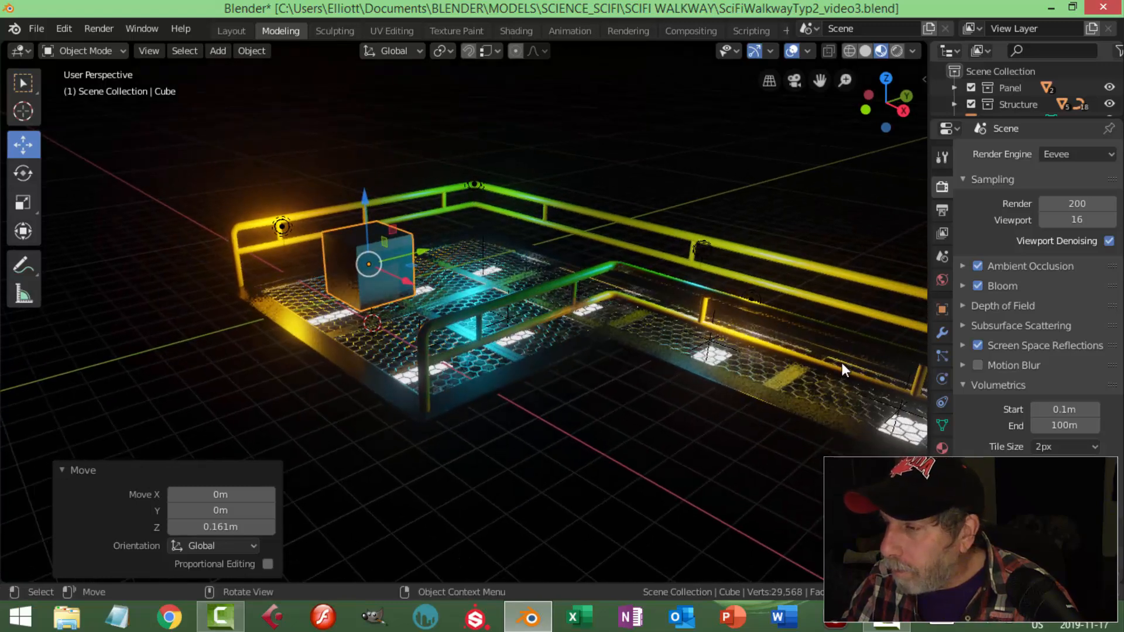
Add a Wireframe modifier to the cube.
click(943, 333)
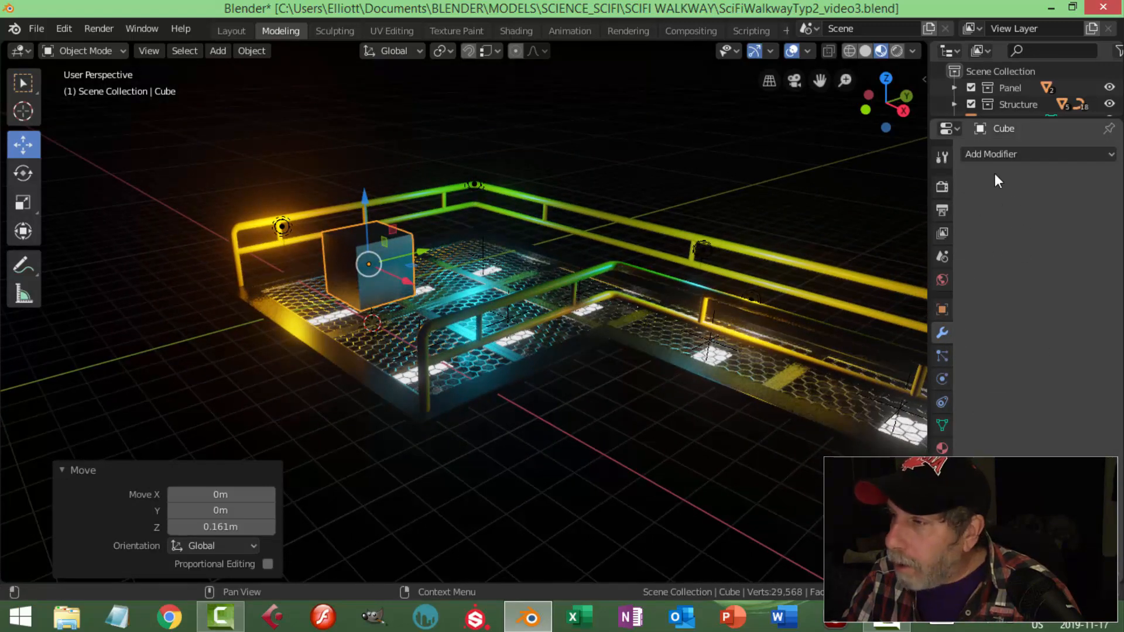
click(993, 154)
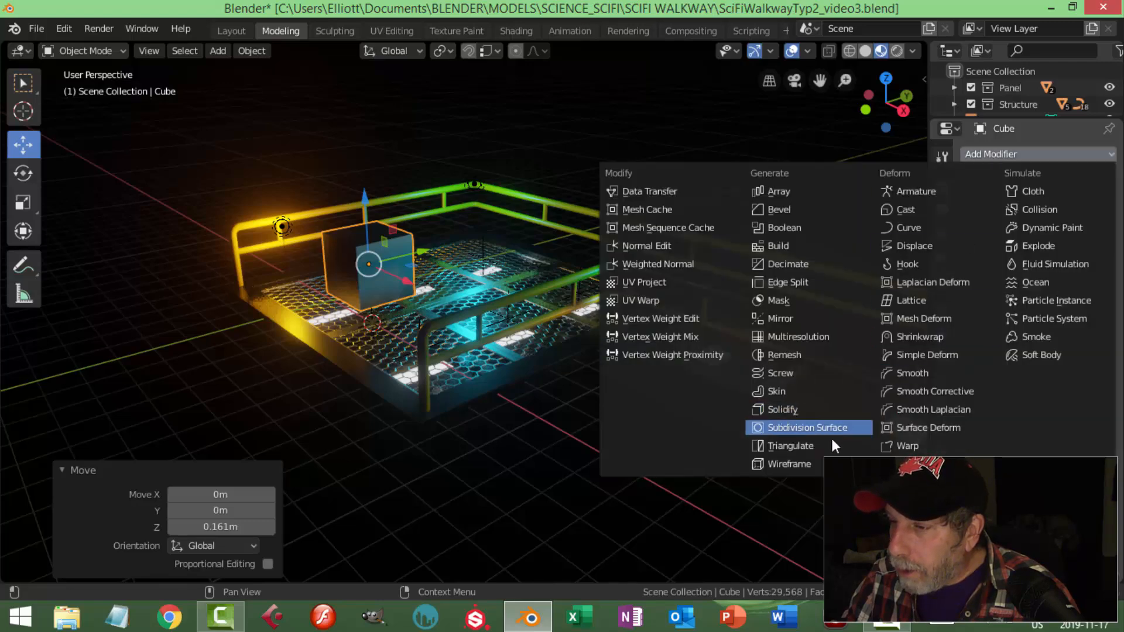
click(790, 464)
middle_drag(620, 311, 680, 313)
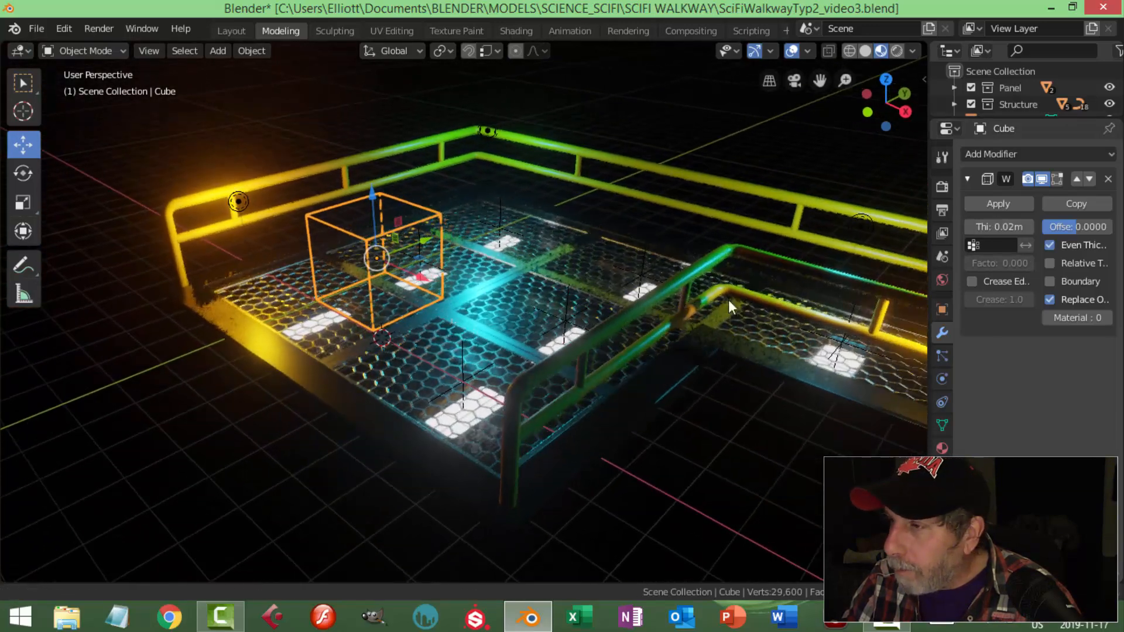
click(967, 178)
Add a Solidify modifier to the cube and place it above the Wireframe modifier in the stack.
click(991, 157)
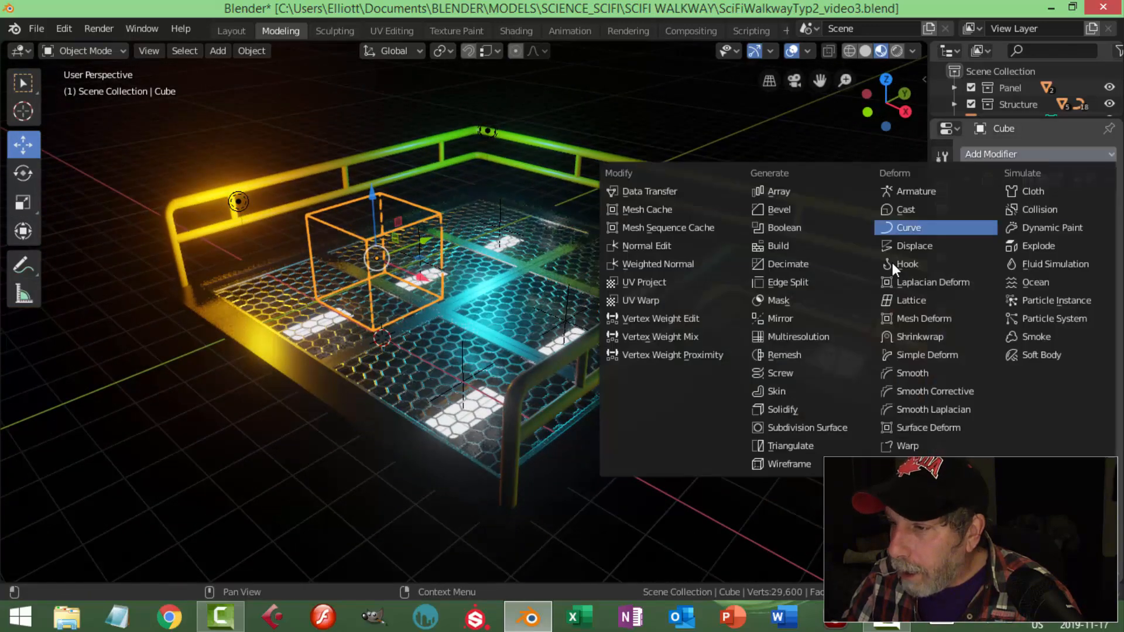
click(806, 409)
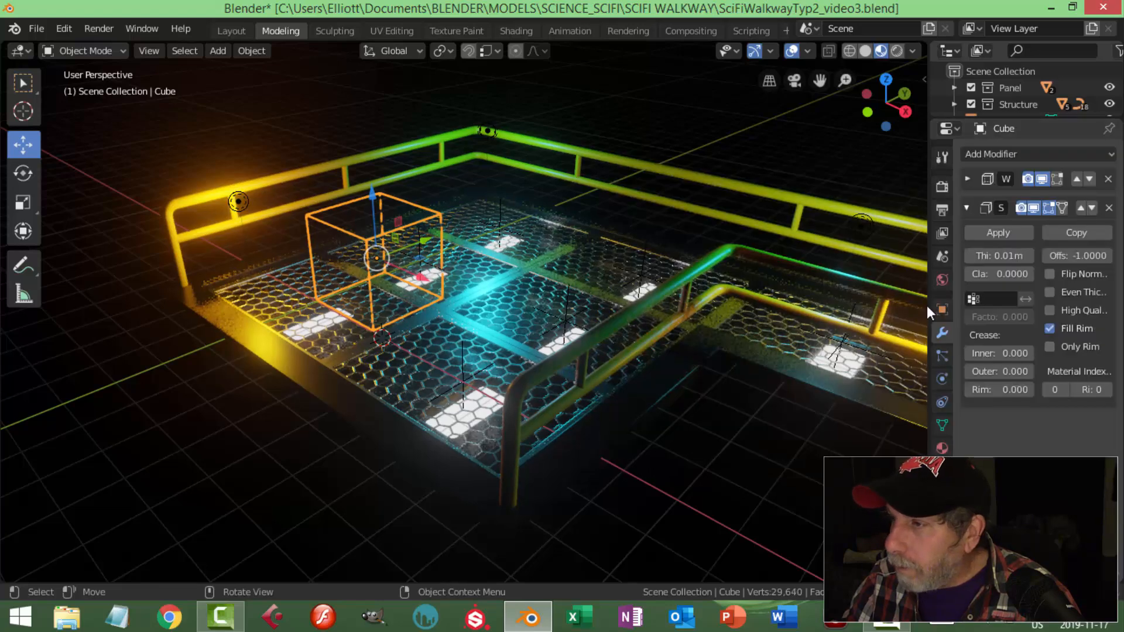
drag(999, 255, 1036, 255)
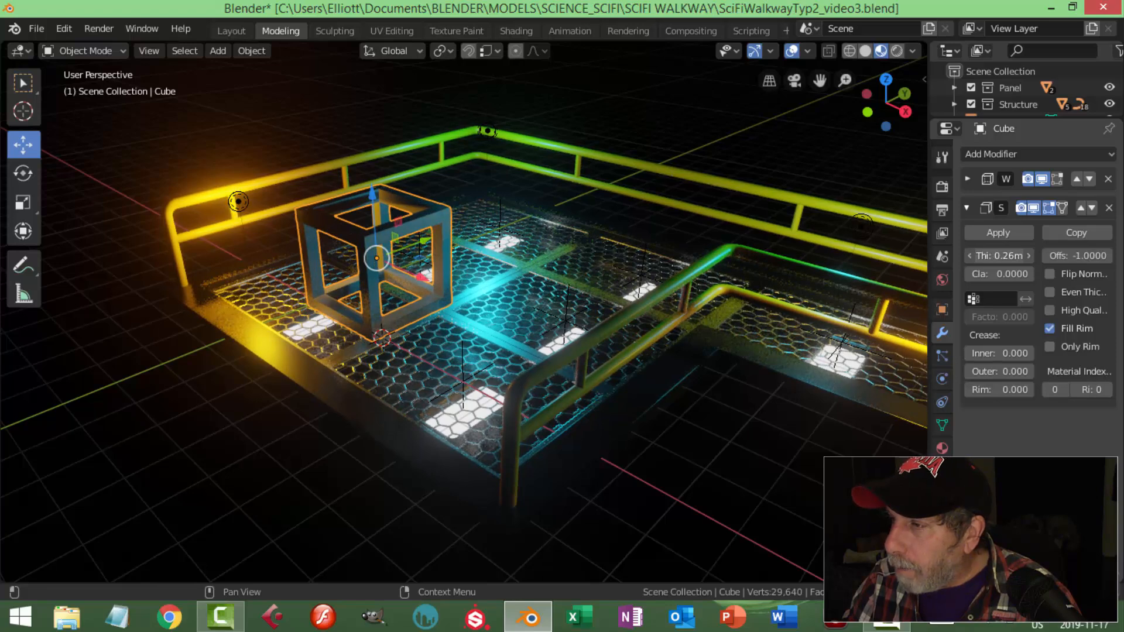
click(1080, 208)
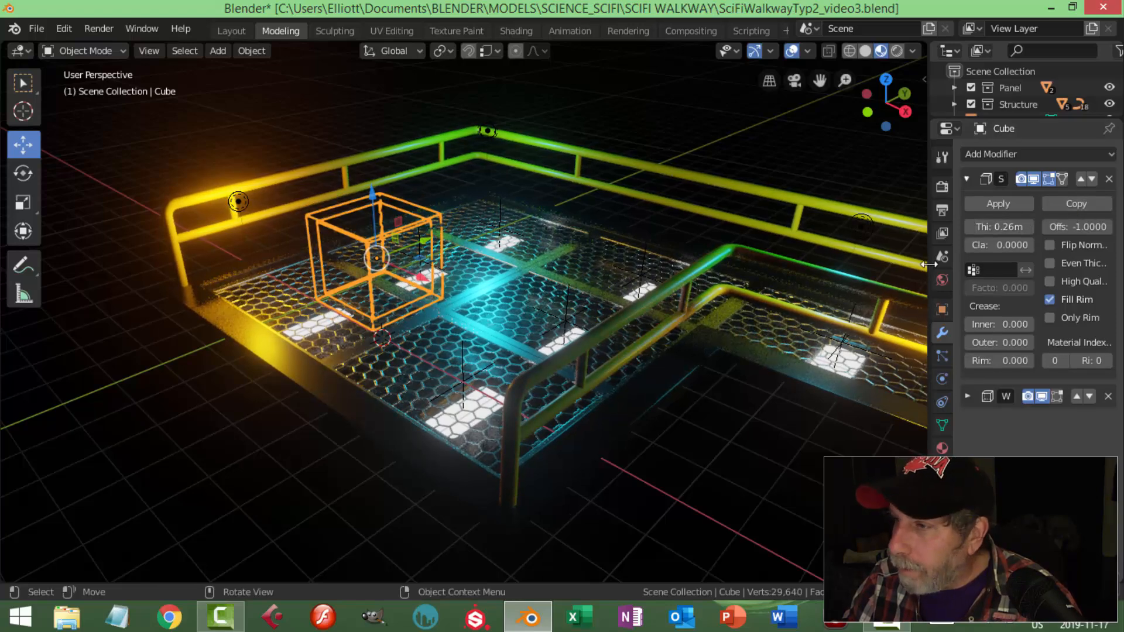
Set the cube's Solidify thickness to about 0.72 m to form a smaller inner cube.
drag(985, 226, 999, 226)
drag(998, 226, 1004, 226)
middle_drag(591, 275, 509, 270)
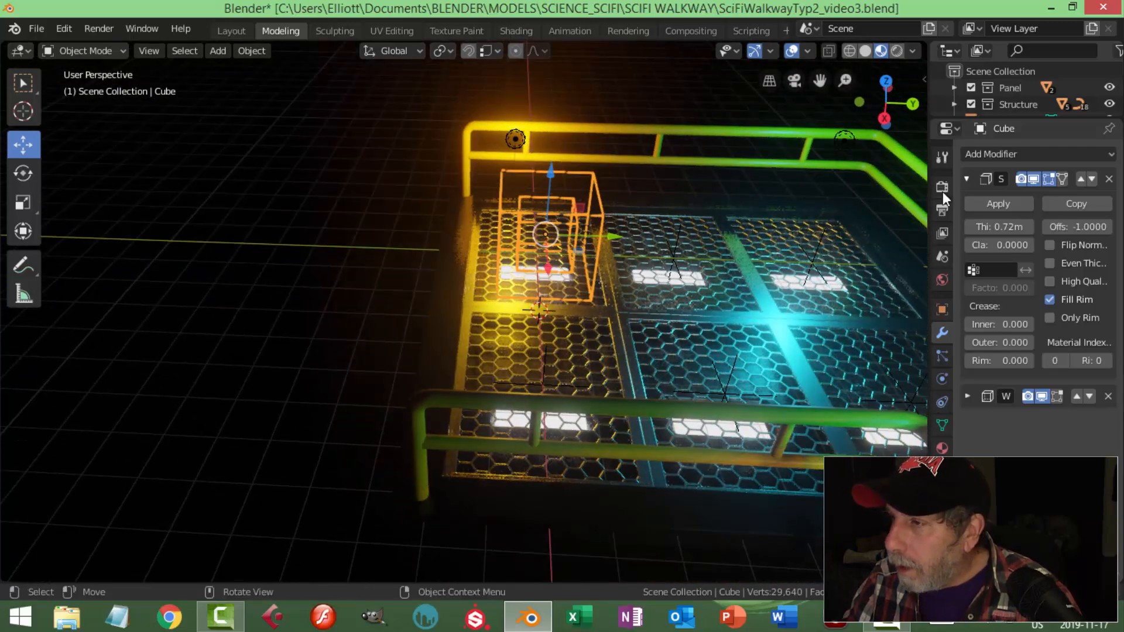
click(966, 178)
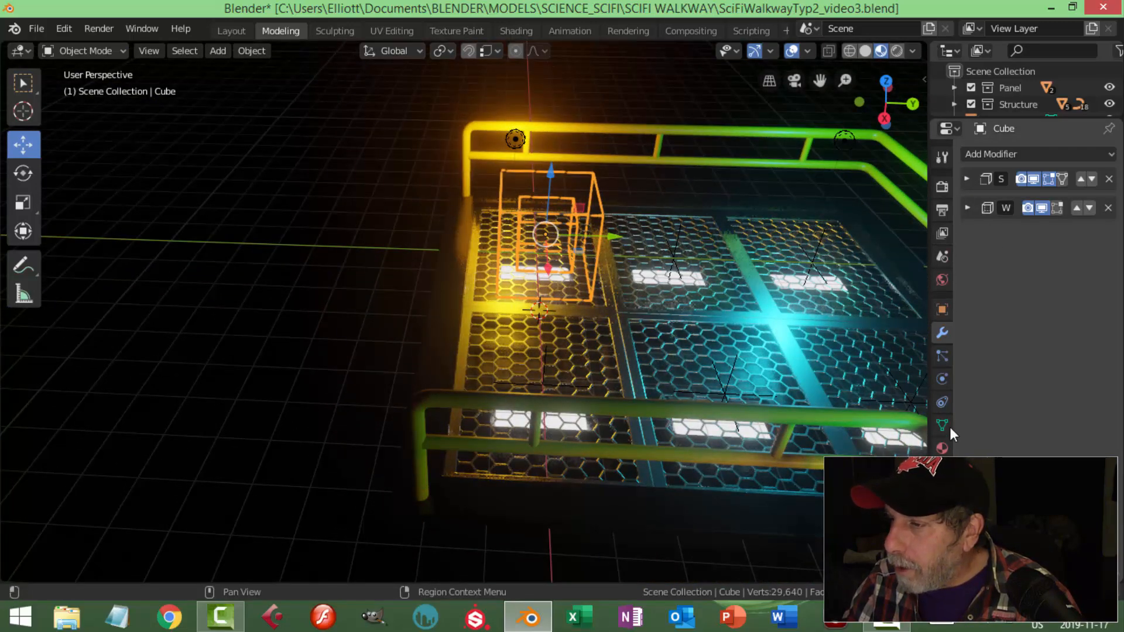
Assign the existing Laser material to the wireframe cube.
click(941, 448)
click(972, 224)
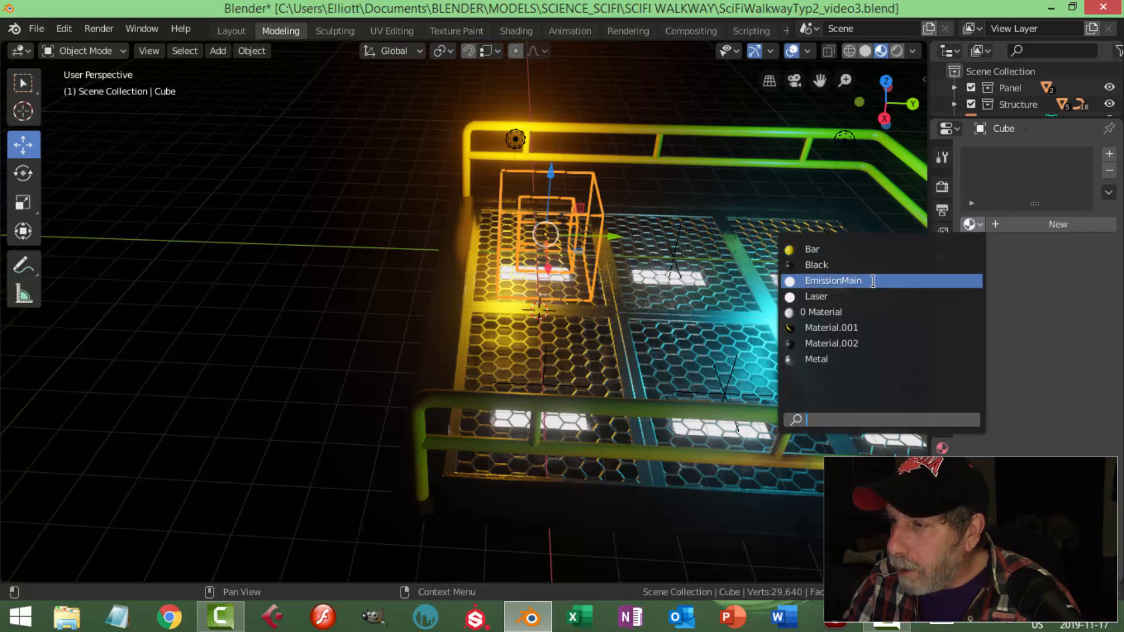
click(836, 296)
middle_drag(652, 272, 587, 254)
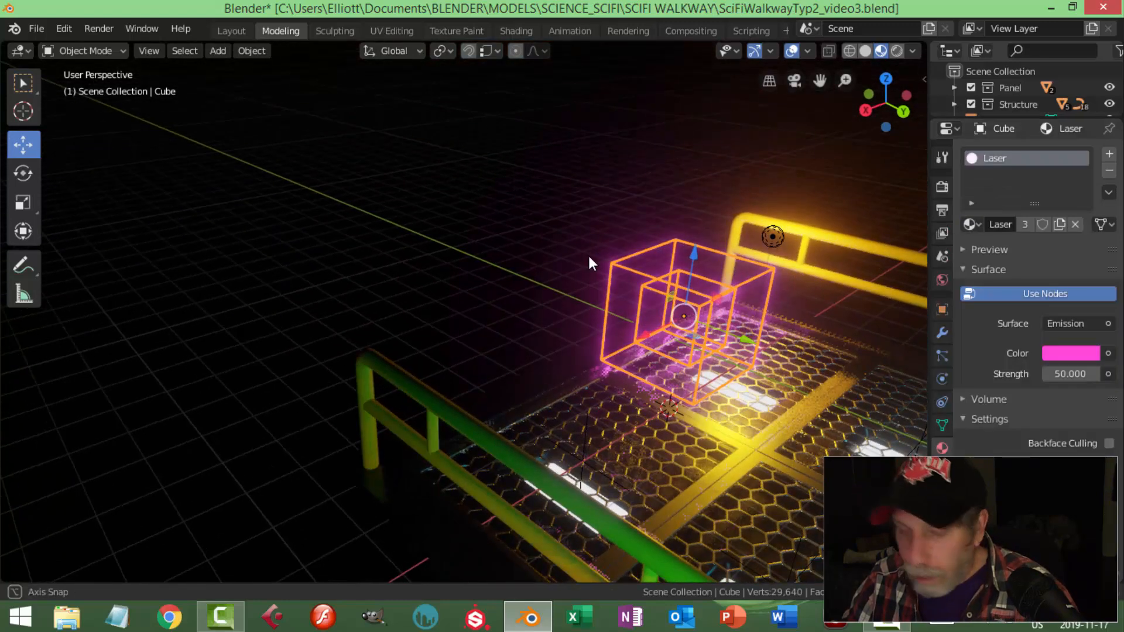
Rotate the glowing cube about the global Z axis and raise it about 2.2 m above the platform.
middle_drag(740, 265, 707, 335)
key(r)
key(z)
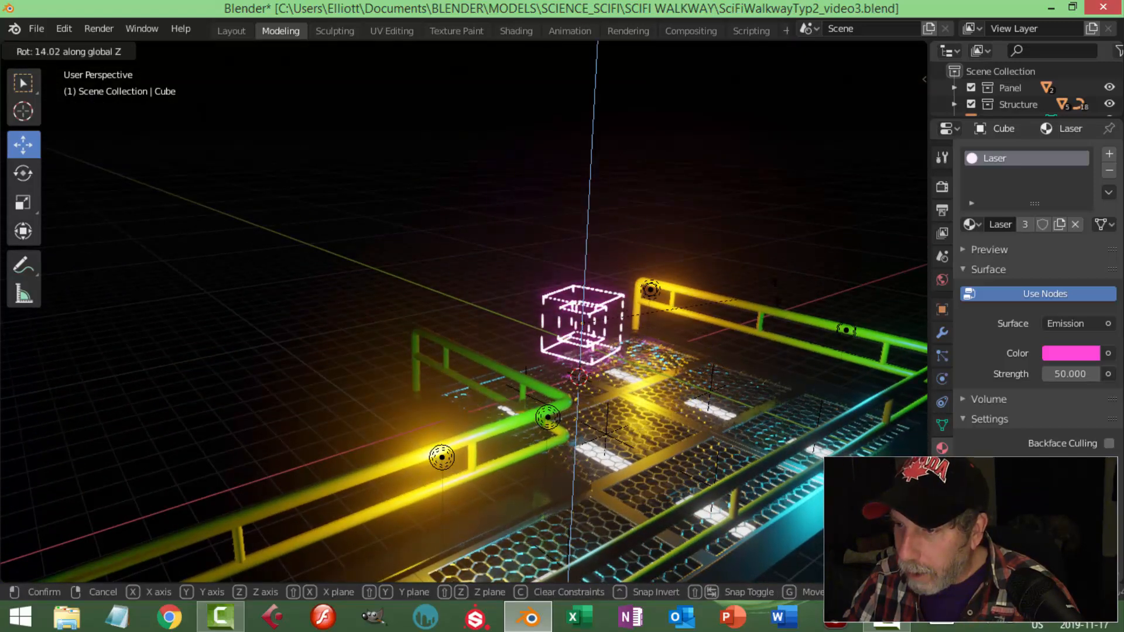
click(673, 287)
drag(584, 255, 700, 255)
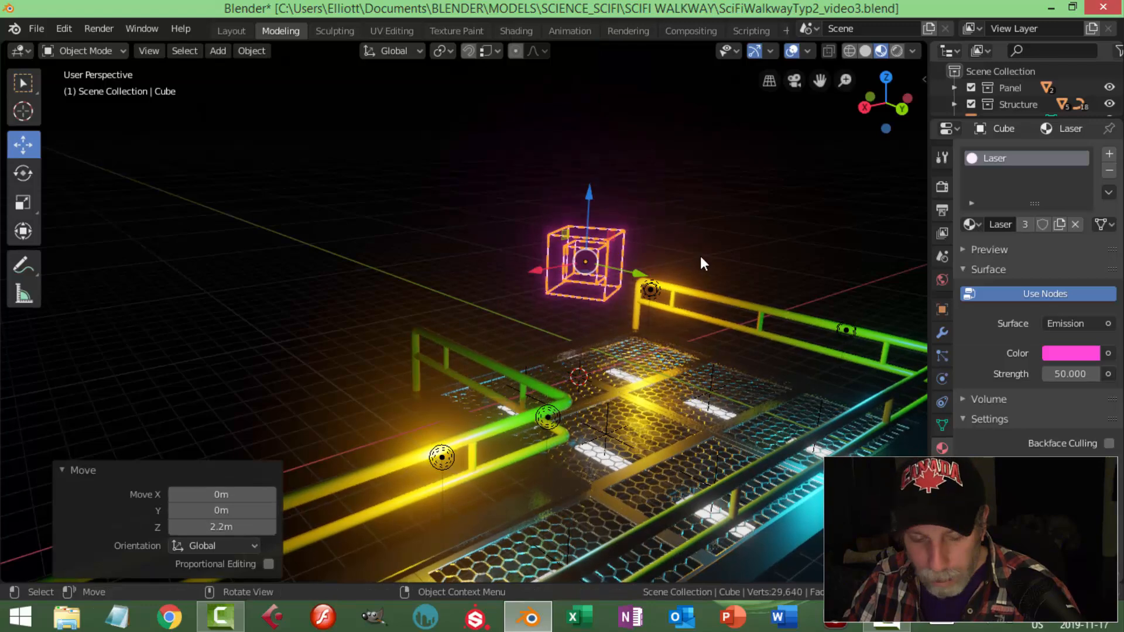
Tilt the floating cube onto one of its corners and lower it slightly.
key(r)
click(741, 356)
mouse_move(590, 208)
mouse_down()
mouse_move(592, 246)
mouse_move(594, 220)
mouse_up()
middle_drag(597, 228, 609, 354)
scroll(605, 344, up, 2)
Set the cube's Wireframe thickness to about 0.0383 m and deselect everything.
click(590, 302)
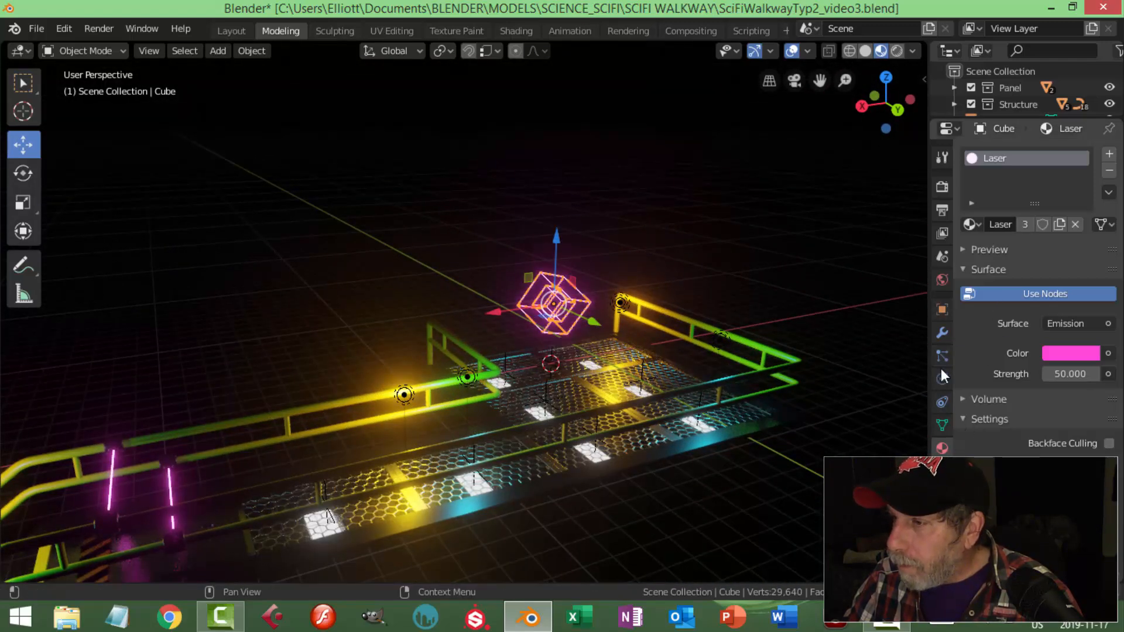
click(942, 333)
click(966, 207)
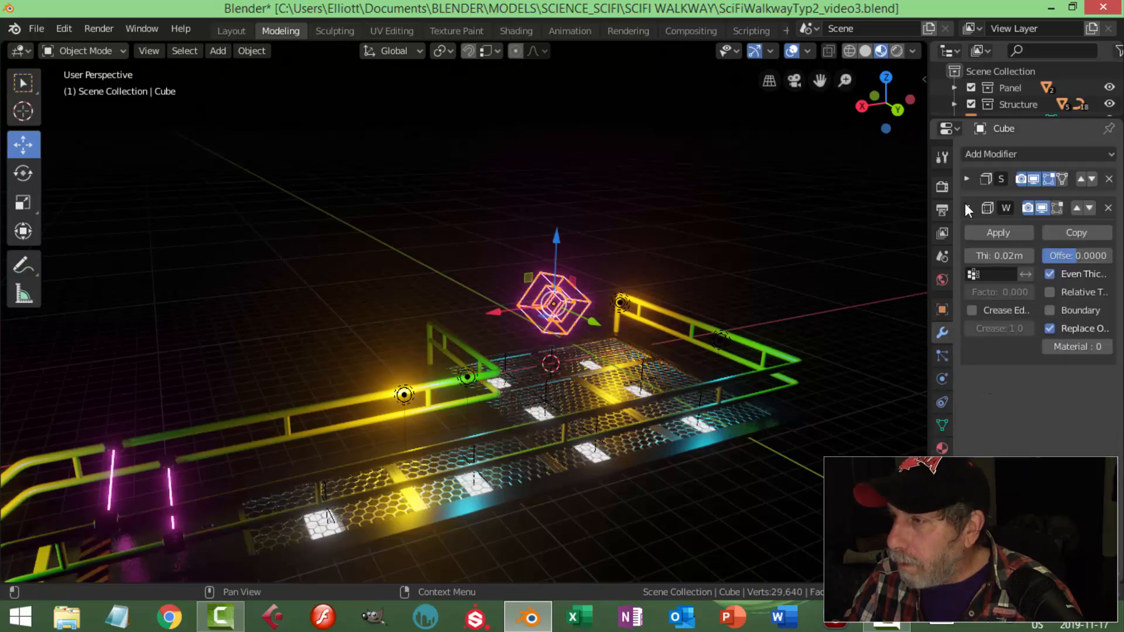
drag(1002, 255, 1004, 255)
scroll(694, 298, up, 3)
click(694, 299)
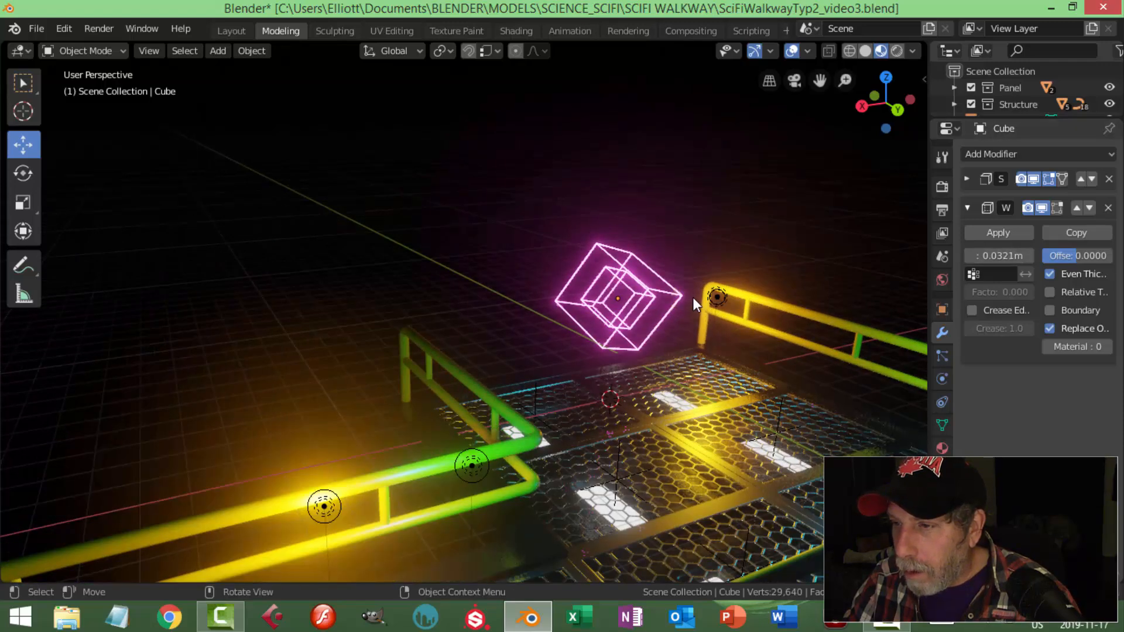
drag(1002, 256, 1008, 256)
key(alt+a)
Add a camera and align it to the current view of the whole walkway.
scroll(681, 322, down, 4)
scroll(676, 324, down, 2)
shift+middle_drag(614, 339, 674, 295)
scroll(676, 330, up, 1)
scroll(676, 334, up, 3)
scroll(687, 301, down, 2)
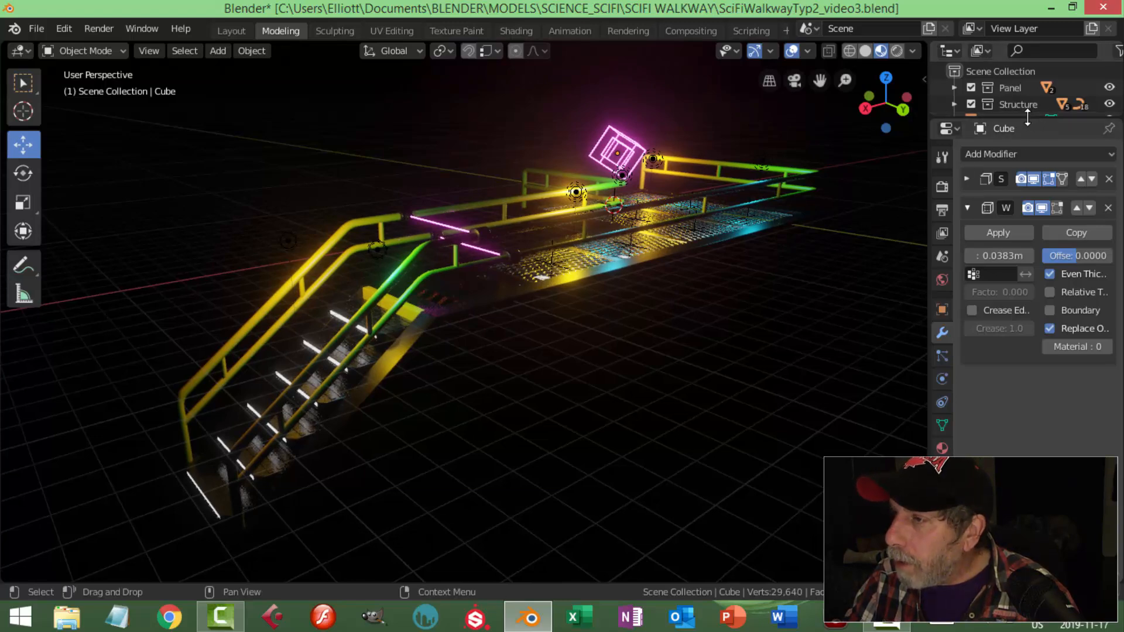
key(shift+a)
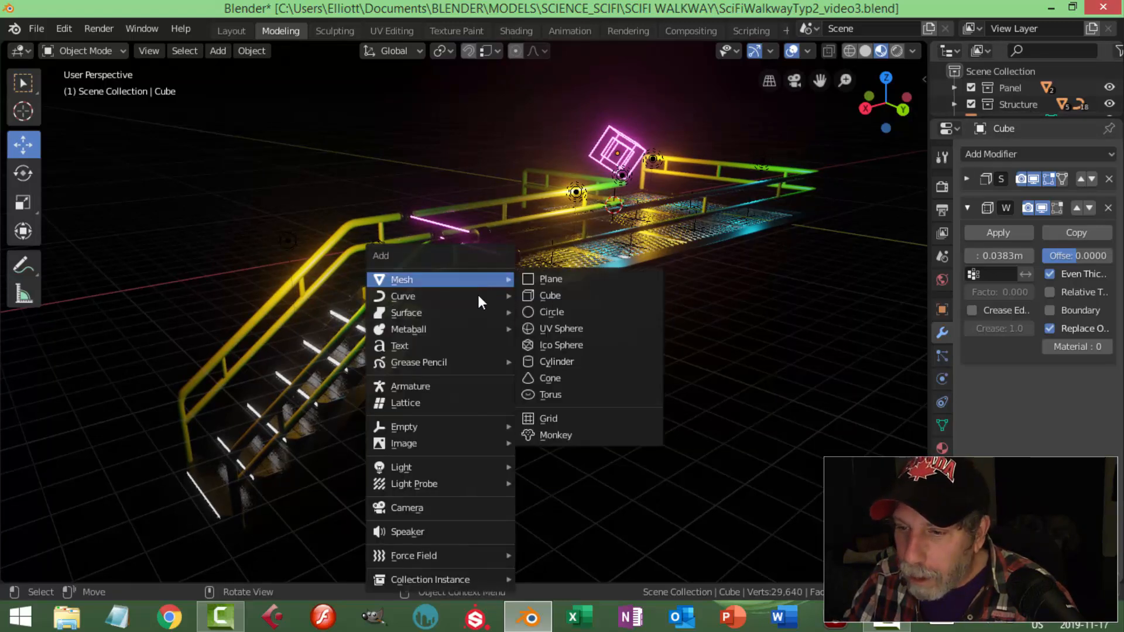
click(431, 506)
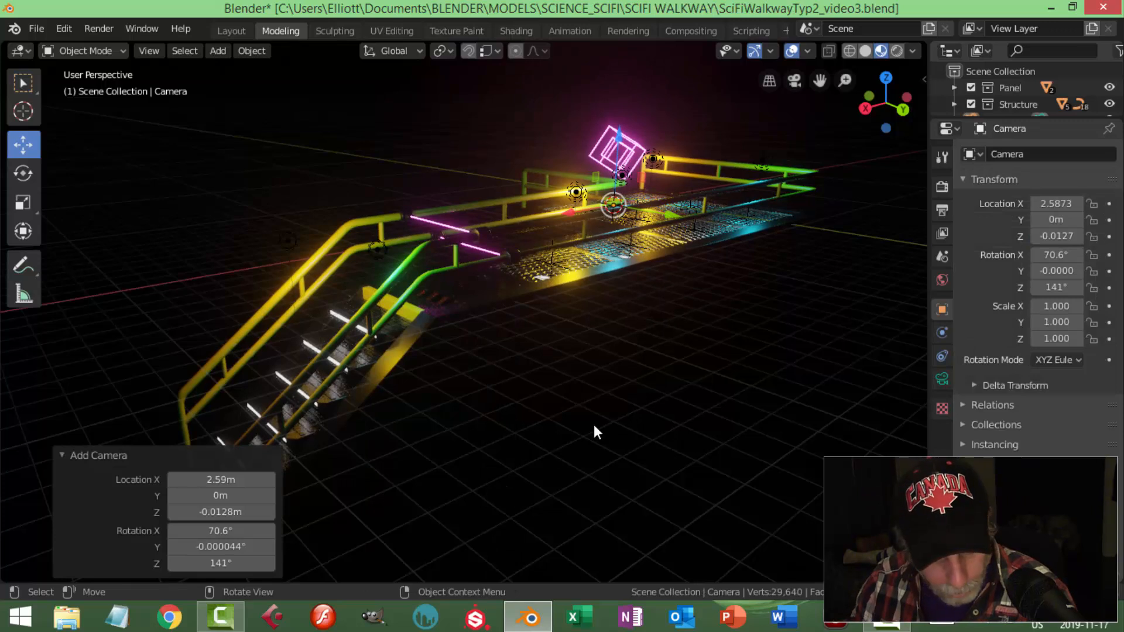
key(ctrl+alt+KP_0)
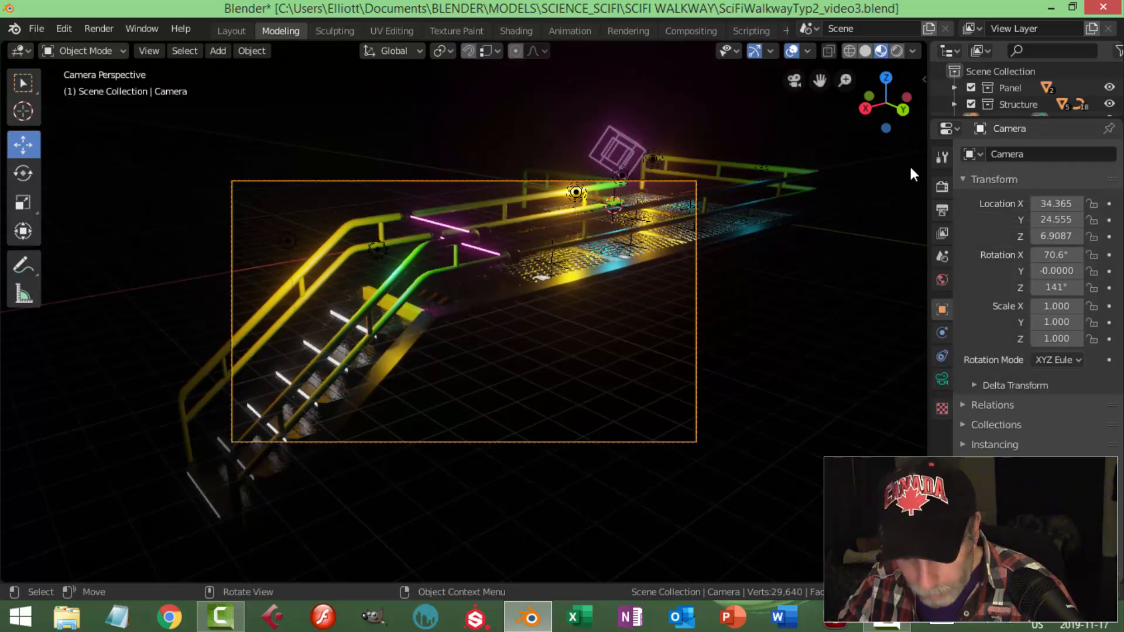
Turn on Lock Camera to View in the viewport's view settings.
key(n)
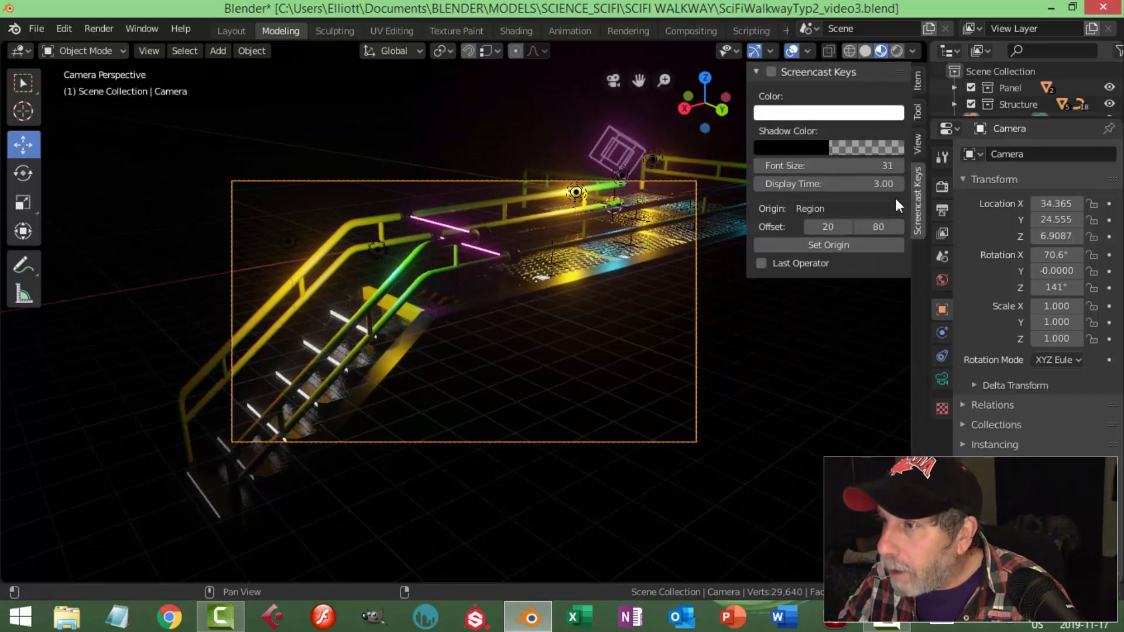
click(916, 149)
click(895, 276)
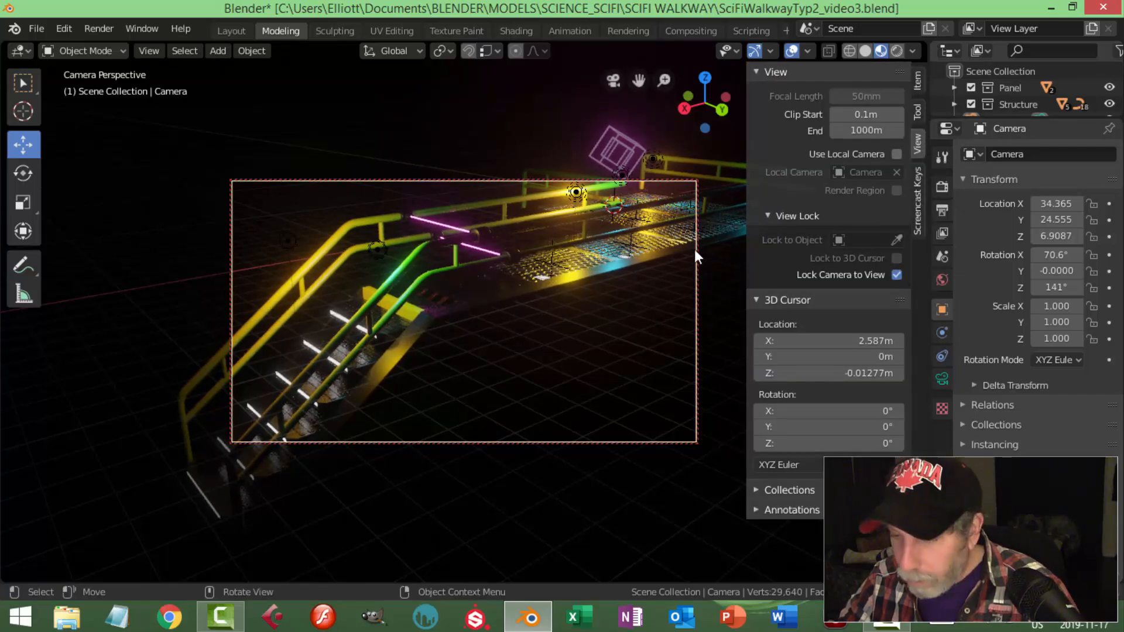
key(n)
Fit the camera frame to the viewport and frame the stairs, walkway and cube from about X 43.7, Y 35.0, Z 15.4.
key(Home)
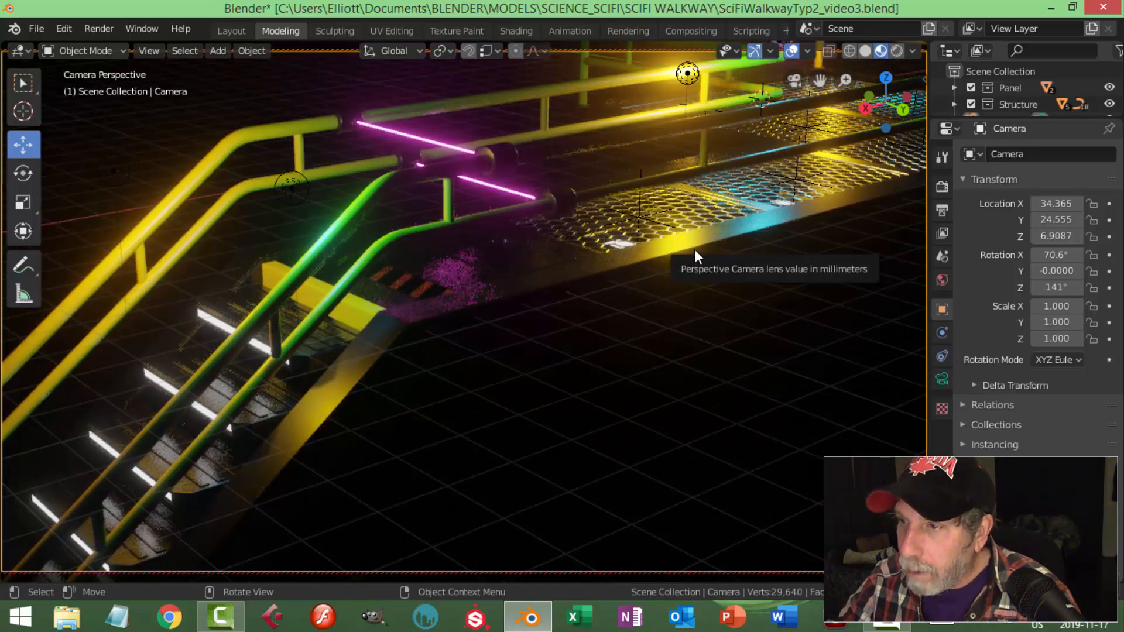
scroll(688, 256, down, 3)
scroll(684, 254, up, 6)
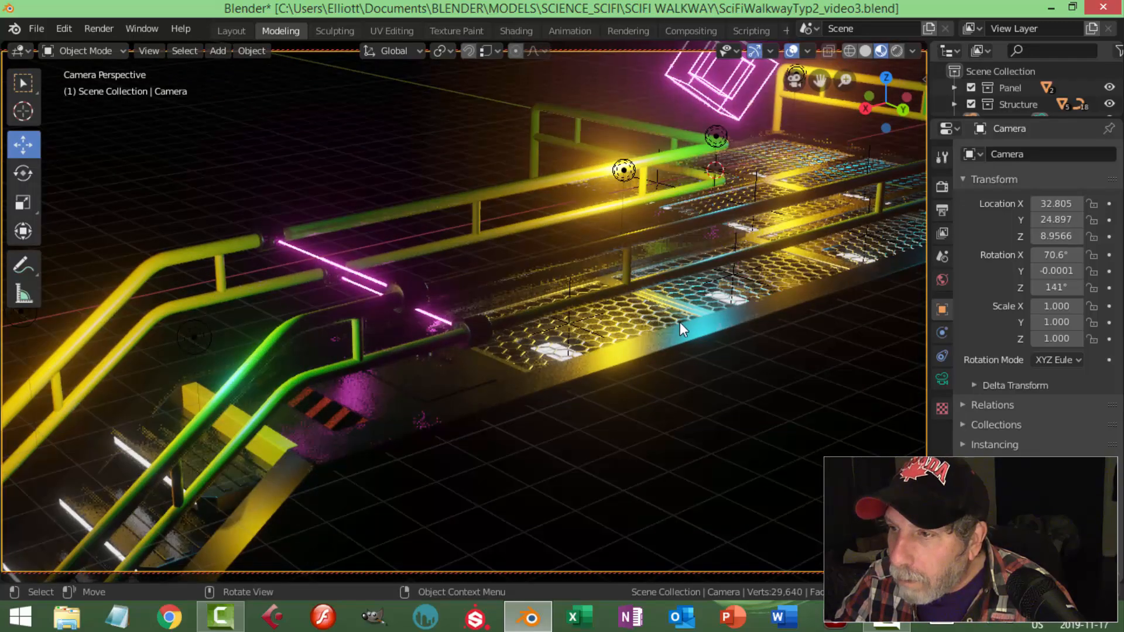
middle_drag(679, 322, 680, 314)
scroll(680, 314, down, 4)
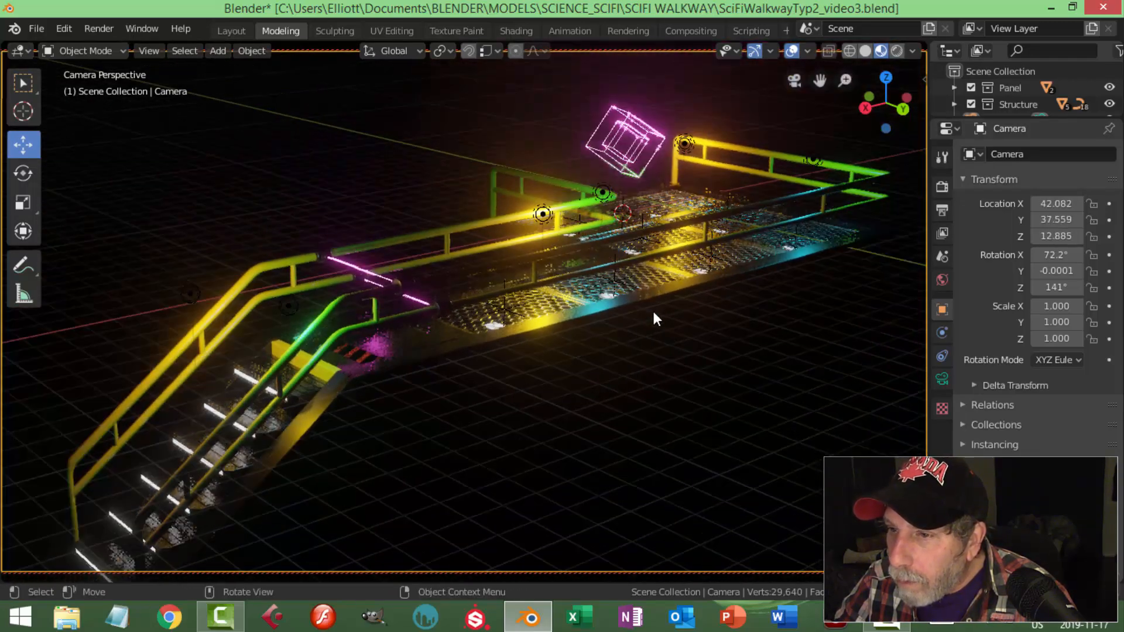
middle_drag(654, 306, 423, 350)
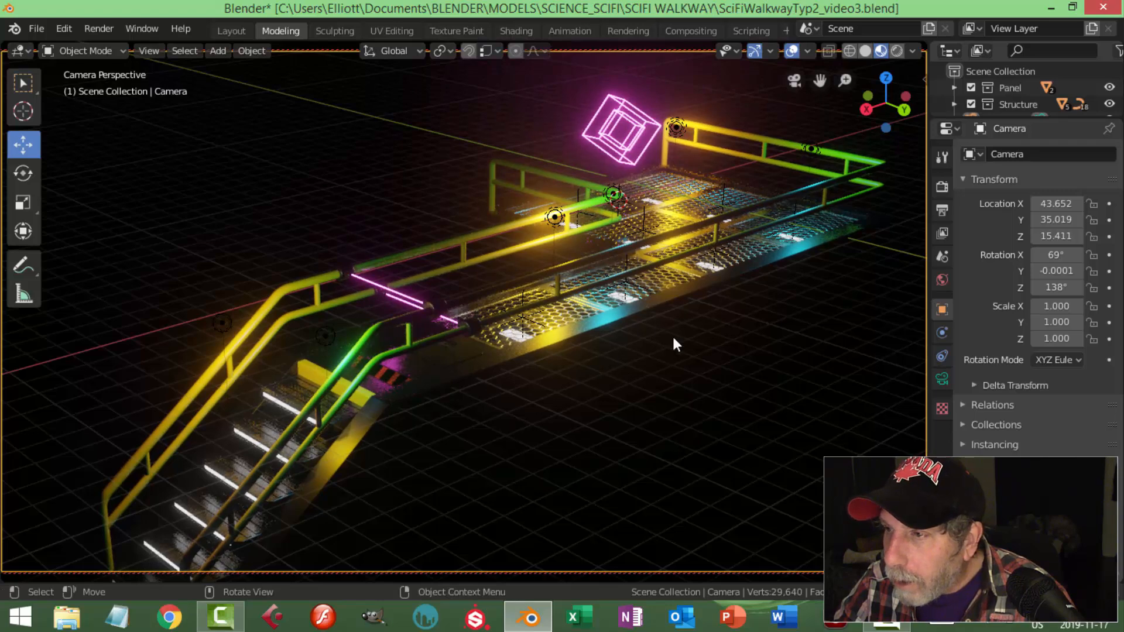
Shift the camera to about X 43.2, Y 35.8, Z 14.7 to reframe the walkway, and save the file.
mouse_move(656, 316)
shift+middle_down()
mouse_move(641, 310)
mouse_move(648, 300)
shift+middle_up()
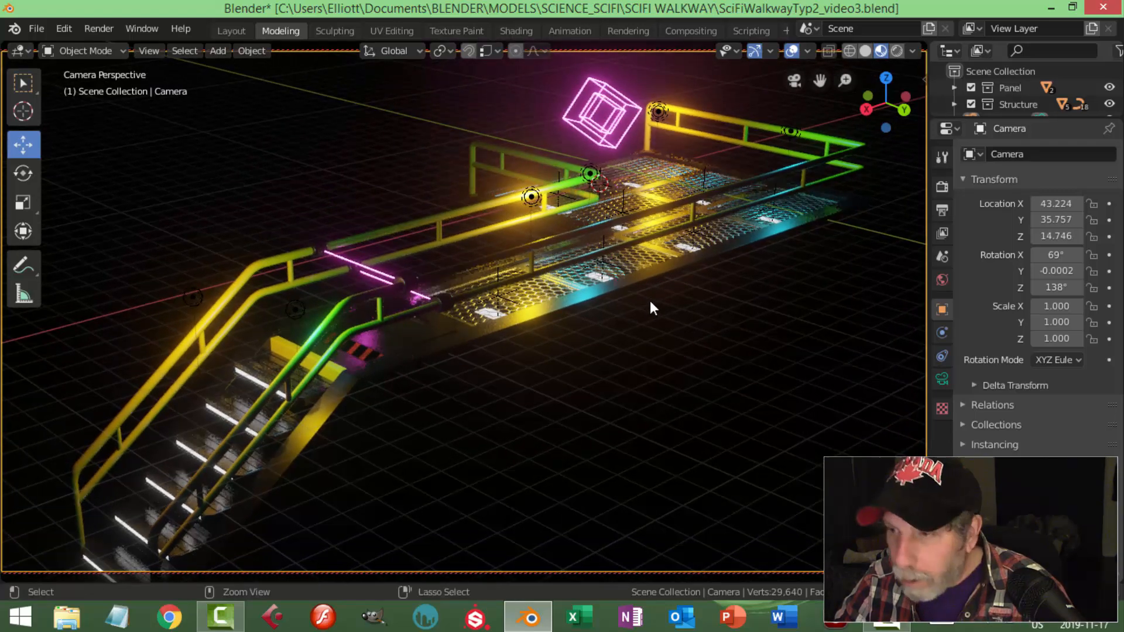
key(ctrl+s)
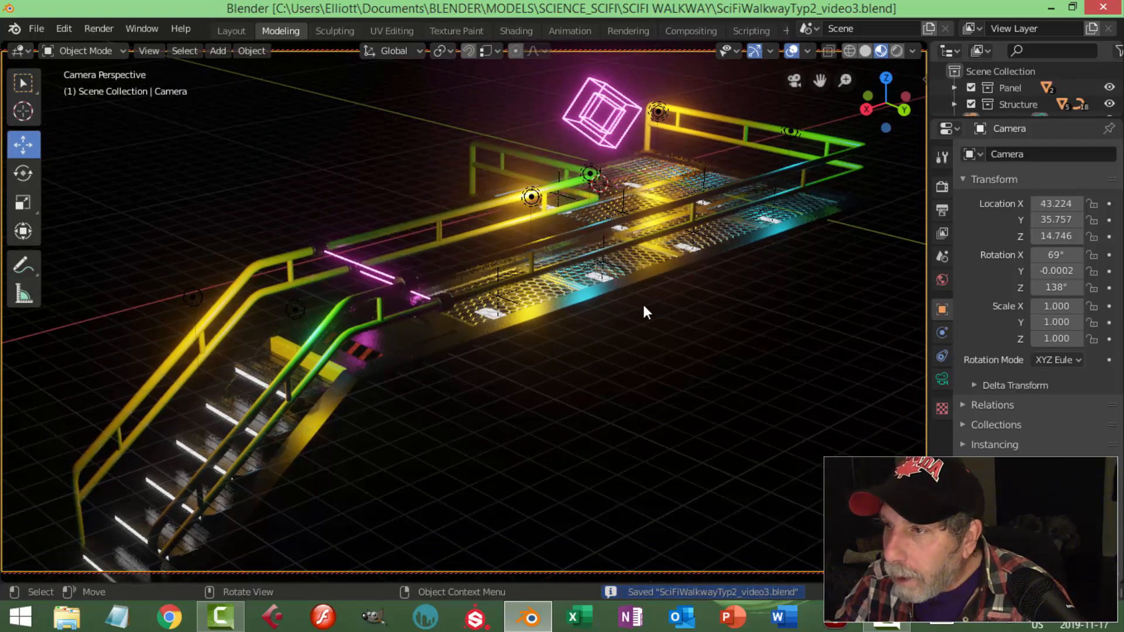
Set the output resolution scale to 75% and render the camera view from the stairs side.
click(942, 210)
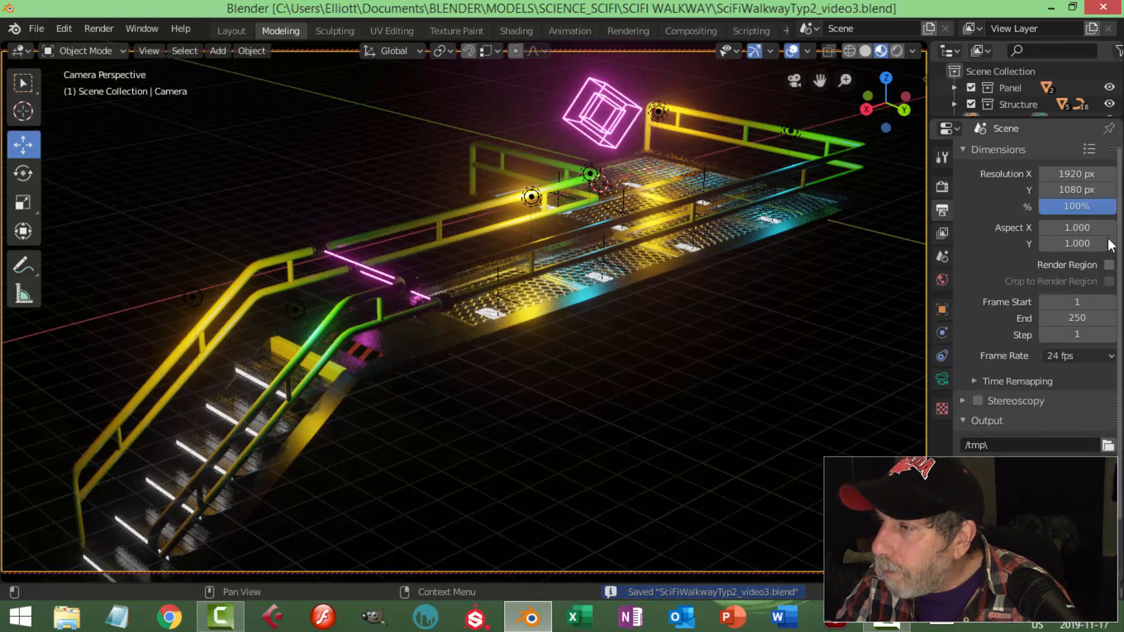
click(1111, 210)
text(7)
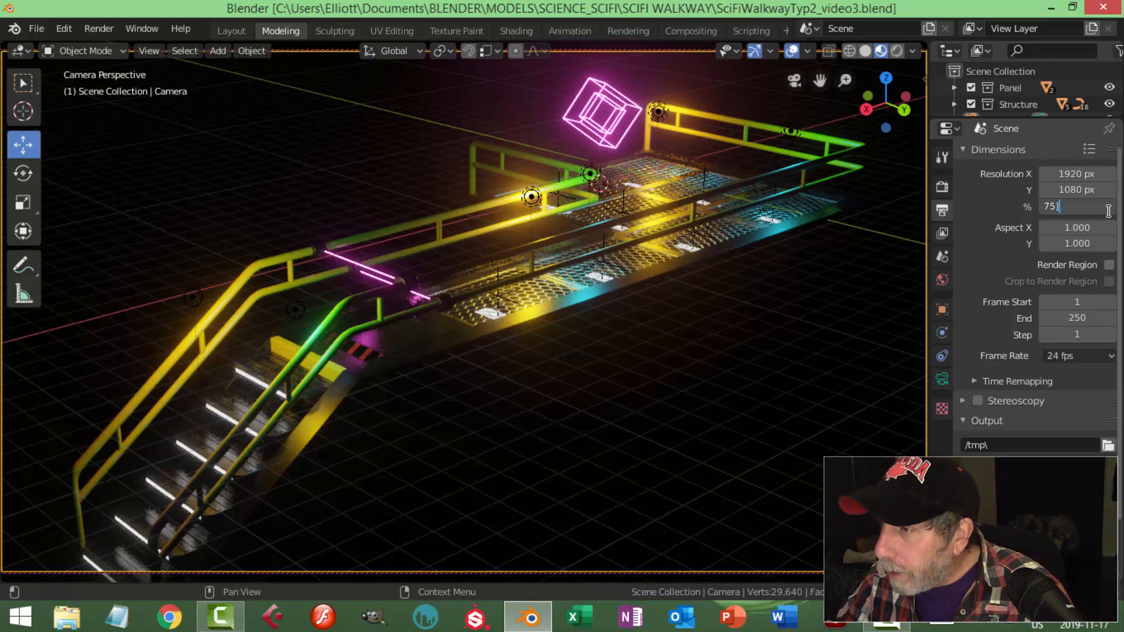
text(5)
key(Return)
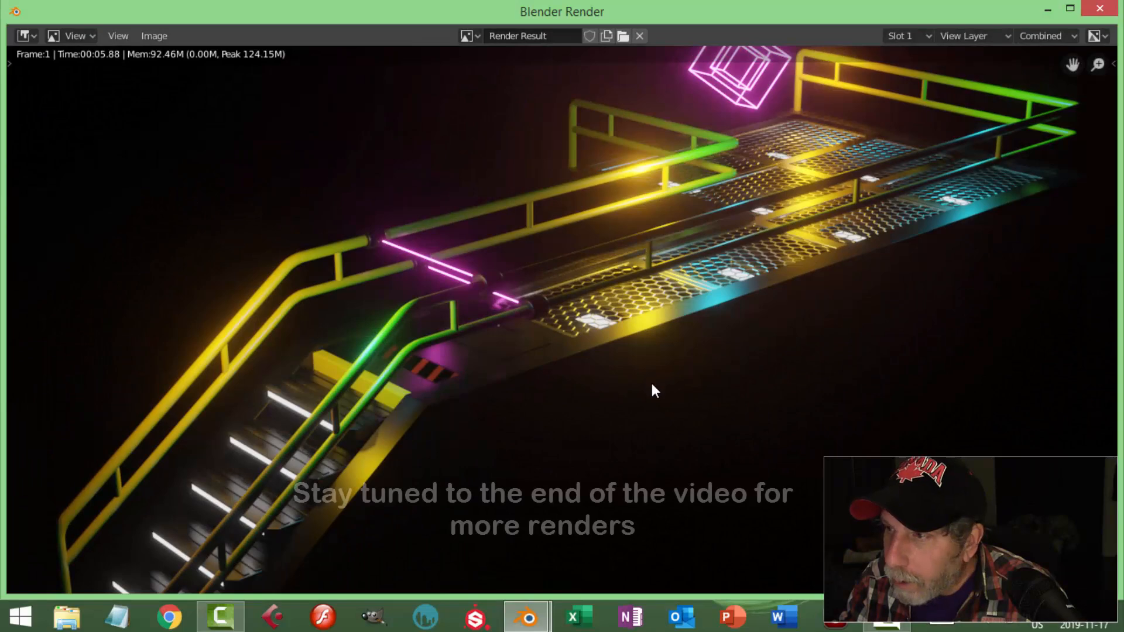
ctrl+middle_drag(653, 389, 692, 363)
middle_drag(678, 304, 696, 321)
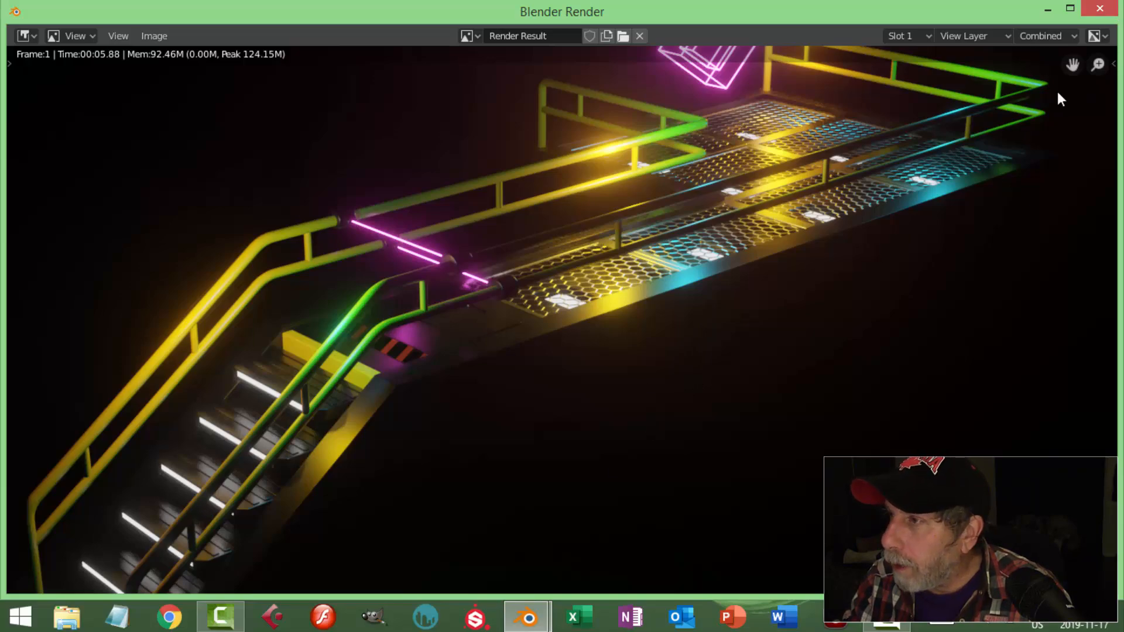
key(Escape)
Orbit the camera to the platform's far end, with the glowing cube in front and the stairs behind, and render that view.
middle_drag(493, 315, 690, 316)
middle_drag(596, 237, 658, 293)
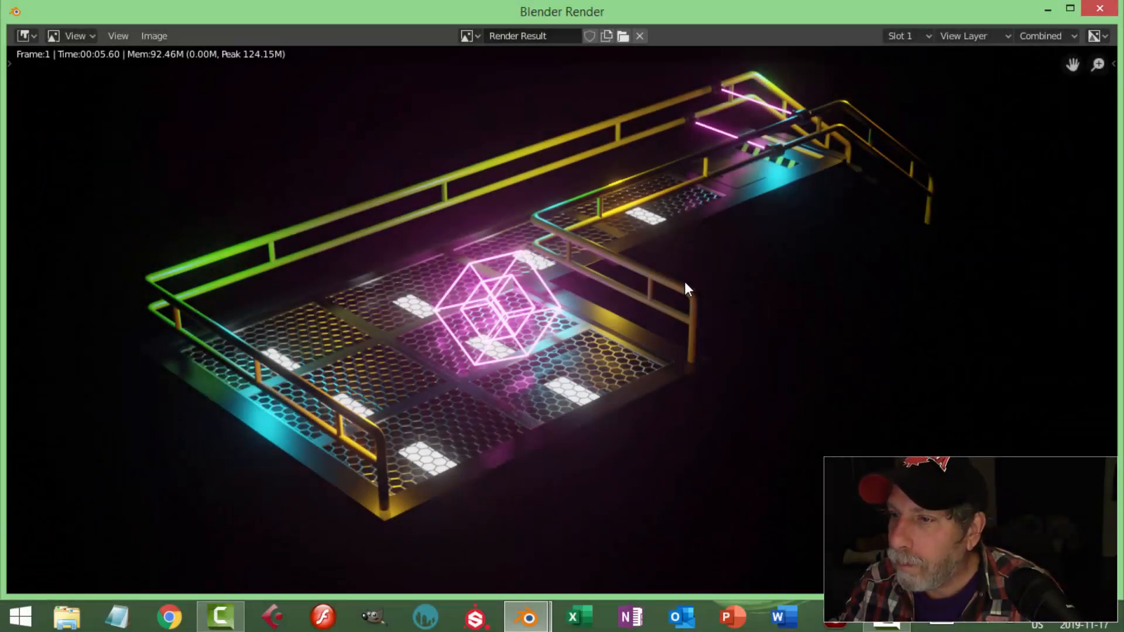
scroll(683, 282, up, 1)
scroll(684, 282, down, 1)
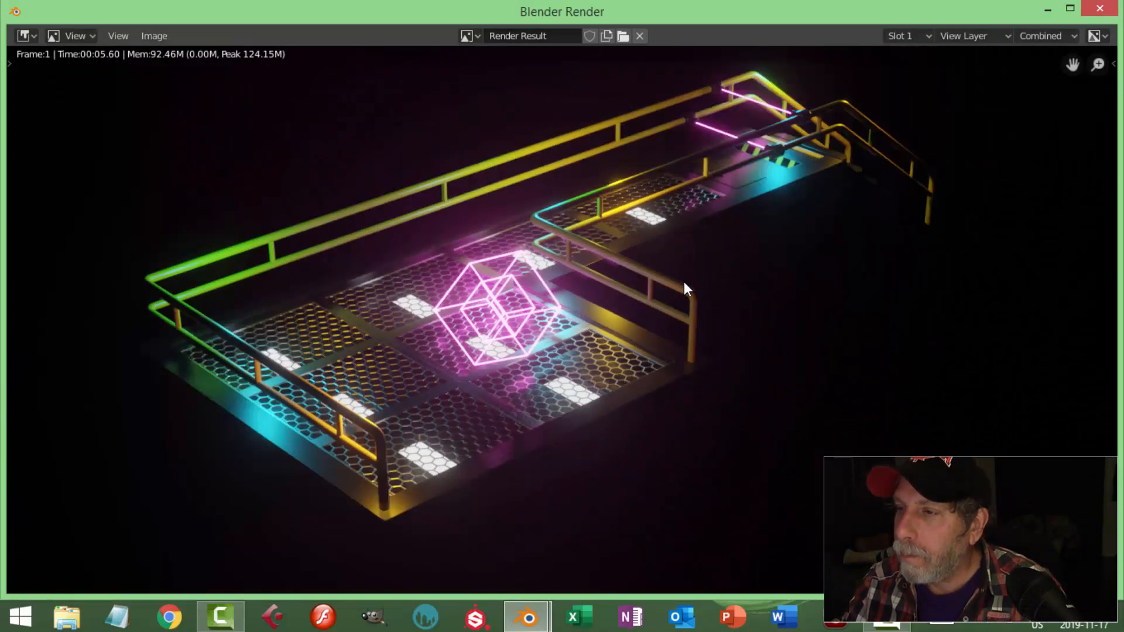